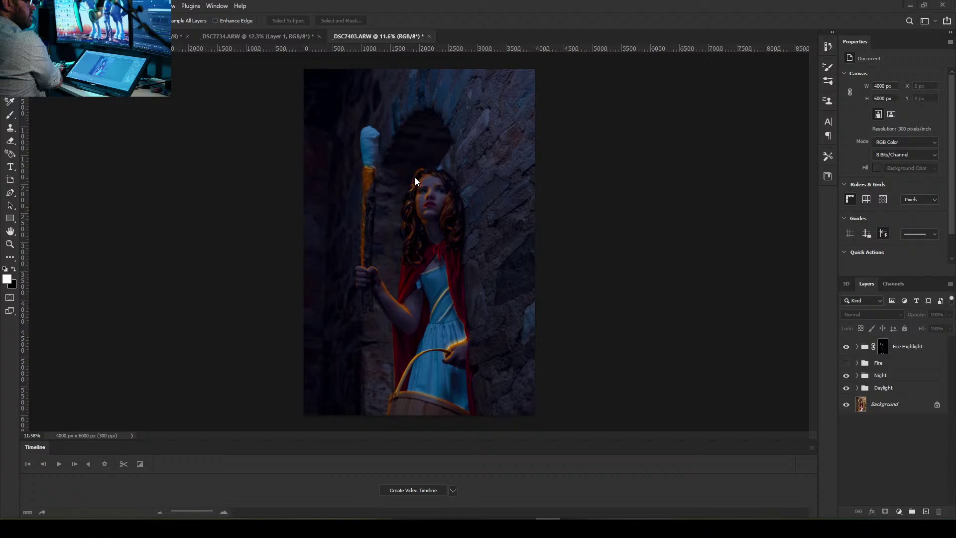
Hide the Fire Highlight, Night and Daylight groups so that only the original Background photo shows
scroll(417, 178, up, 6)
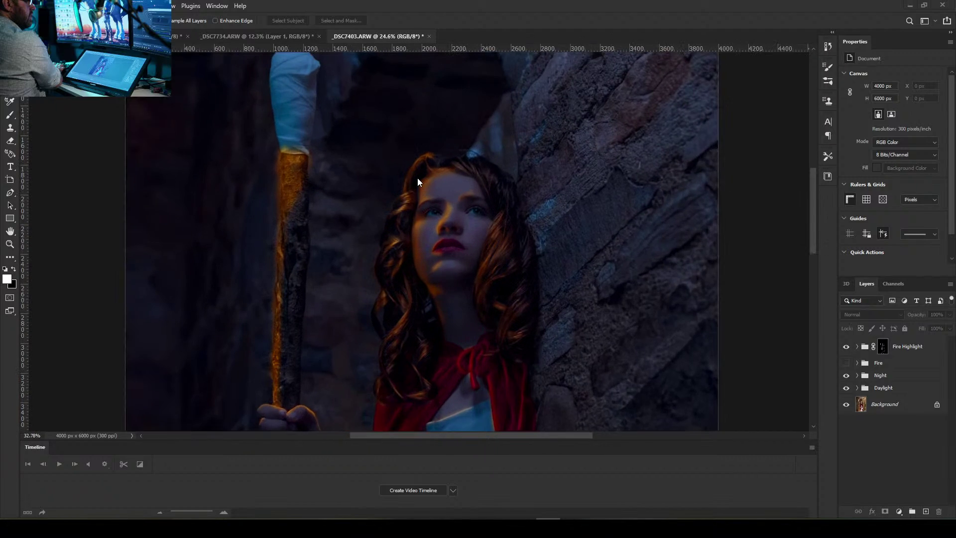
scroll(418, 182, up, 1)
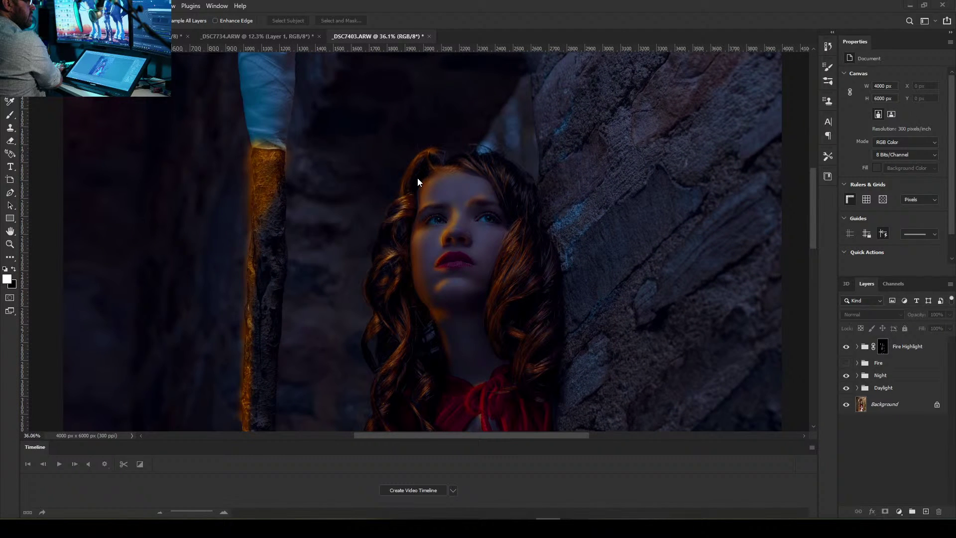
scroll(382, 183, up, 4)
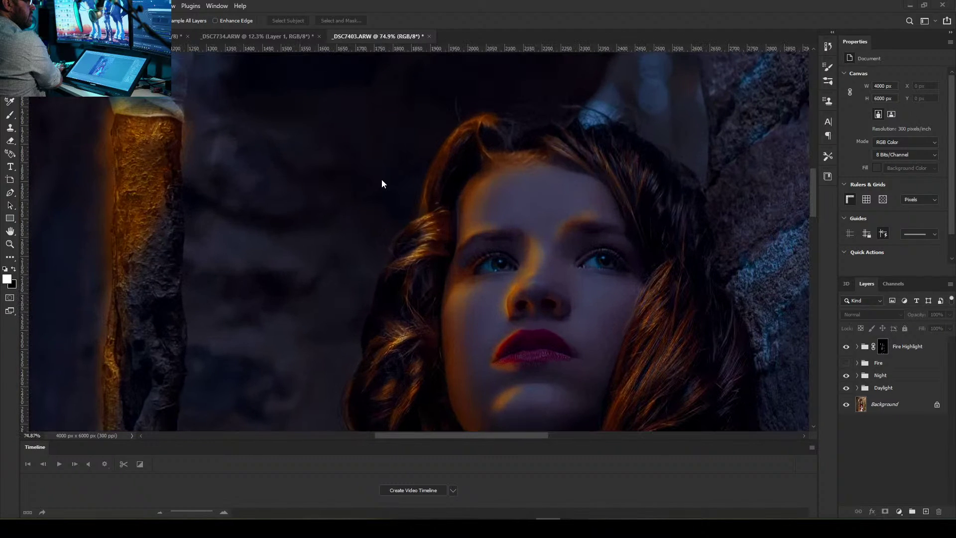
click(846, 346)
click(846, 375)
click(846, 387)
Examine the original daylight photo, from the full composition with the torch to the girl's face and hair
drag(501, 435, 540, 437)
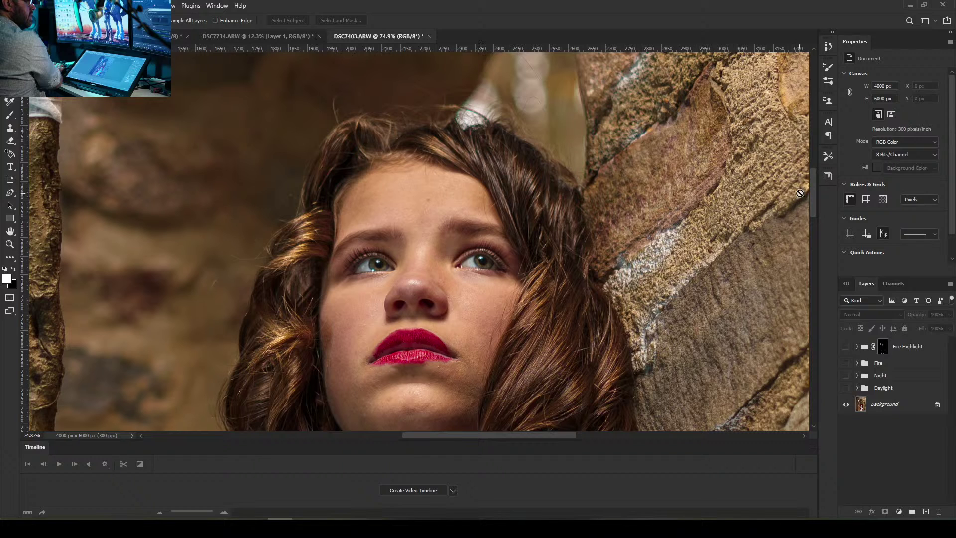
drag(813, 196, 814, 232)
scroll(540, 179, down, 1)
scroll(541, 179, down, 18)
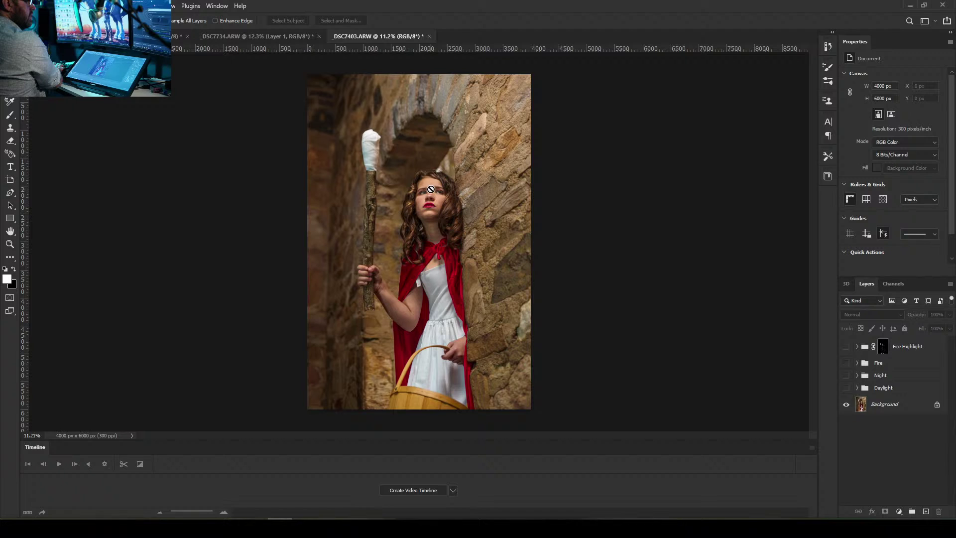
scroll(431, 190, up, 10)
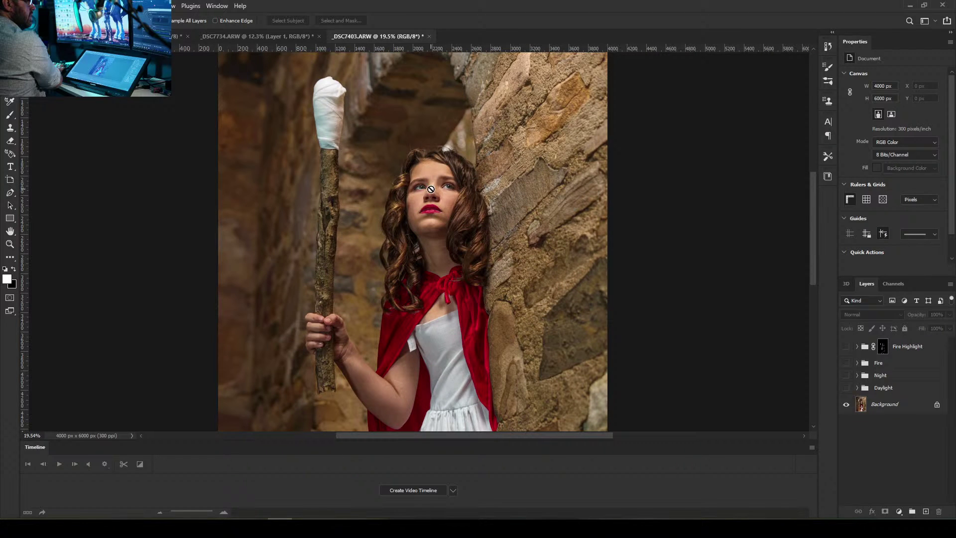
scroll(430, 189, down, 11)
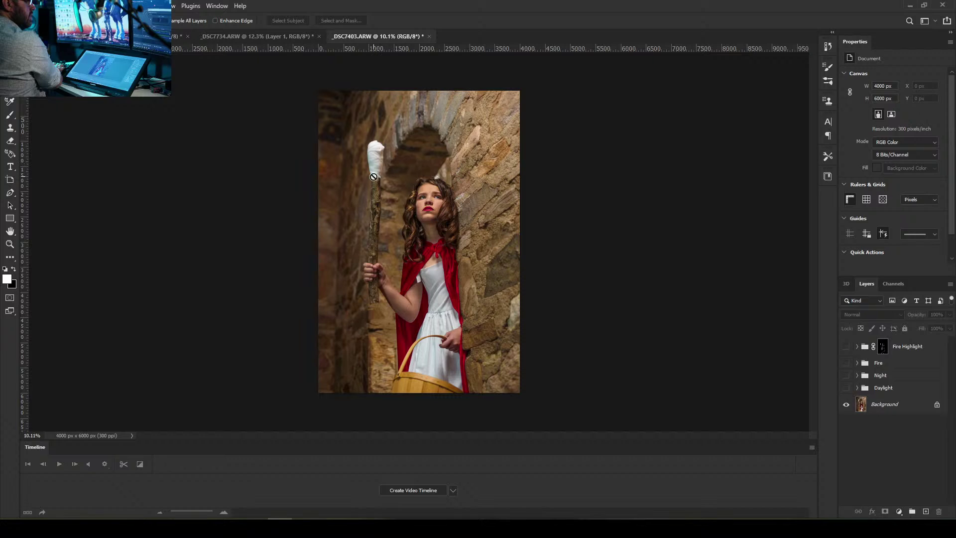
scroll(395, 149, down, 4)
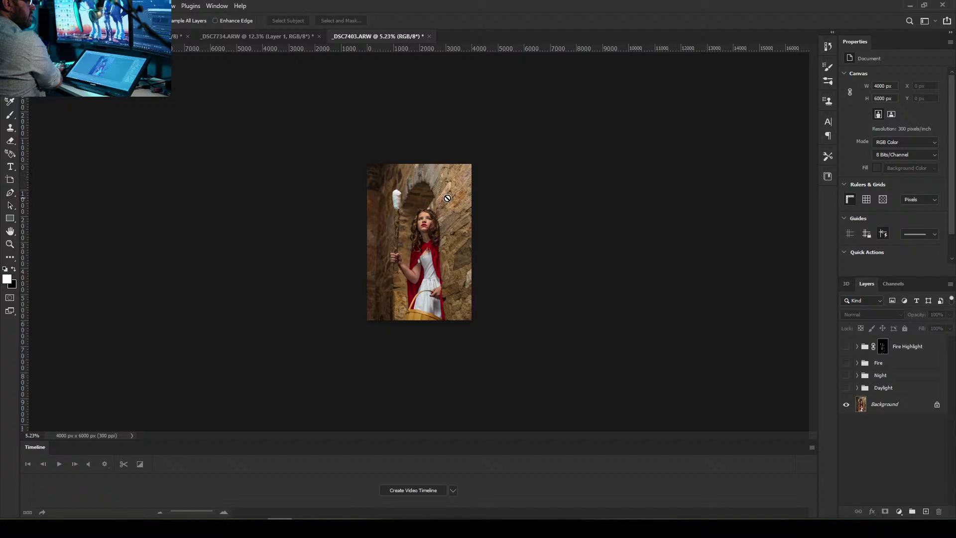
scroll(443, 240, up, 5)
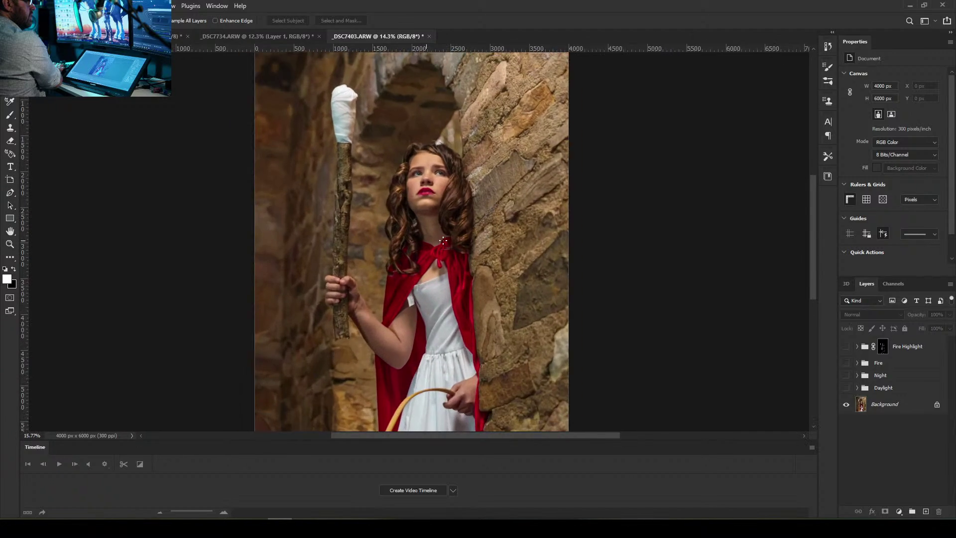
scroll(443, 240, up, 4)
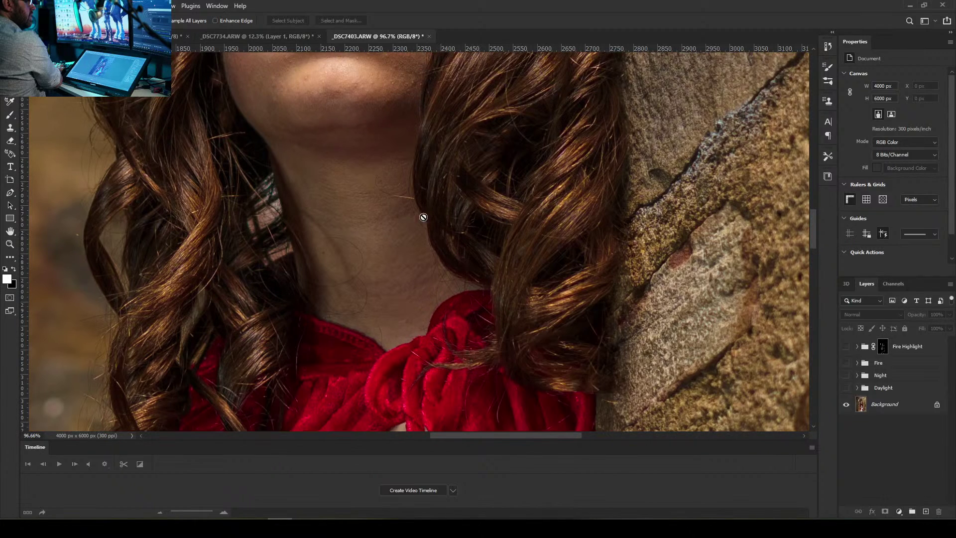
scroll(324, 211, up, 6)
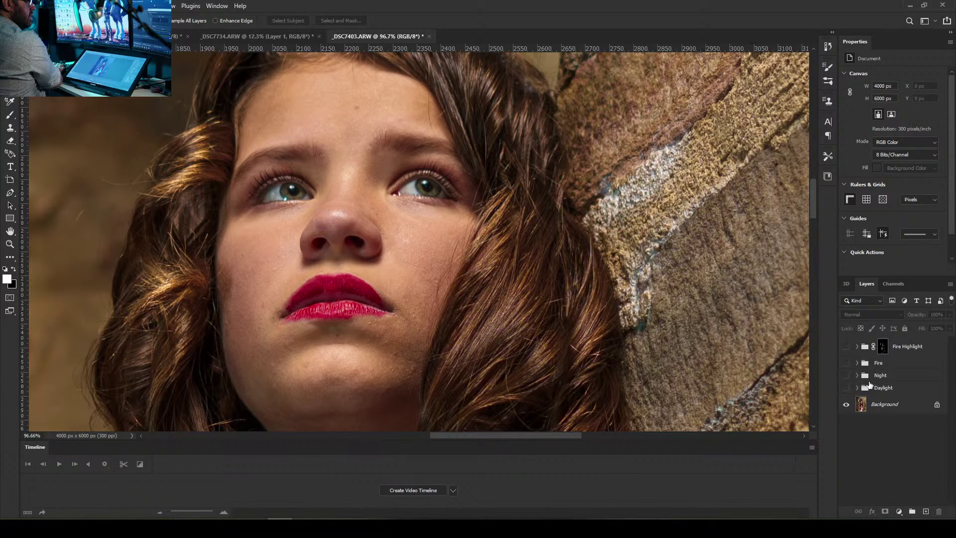
Show the Daylight group and review the retouching layers inside it
click(846, 388)
click(846, 388)
click(857, 388)
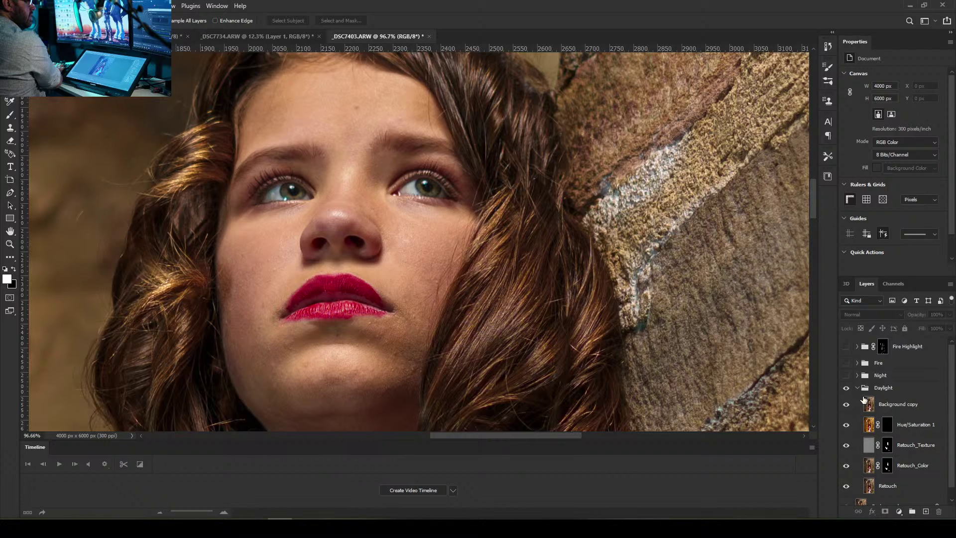
click(894, 404)
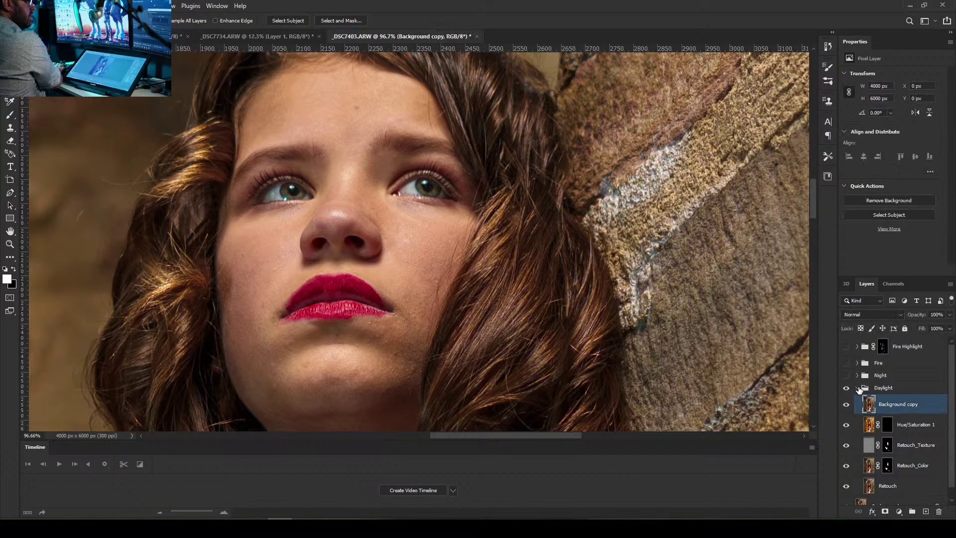
click(857, 388)
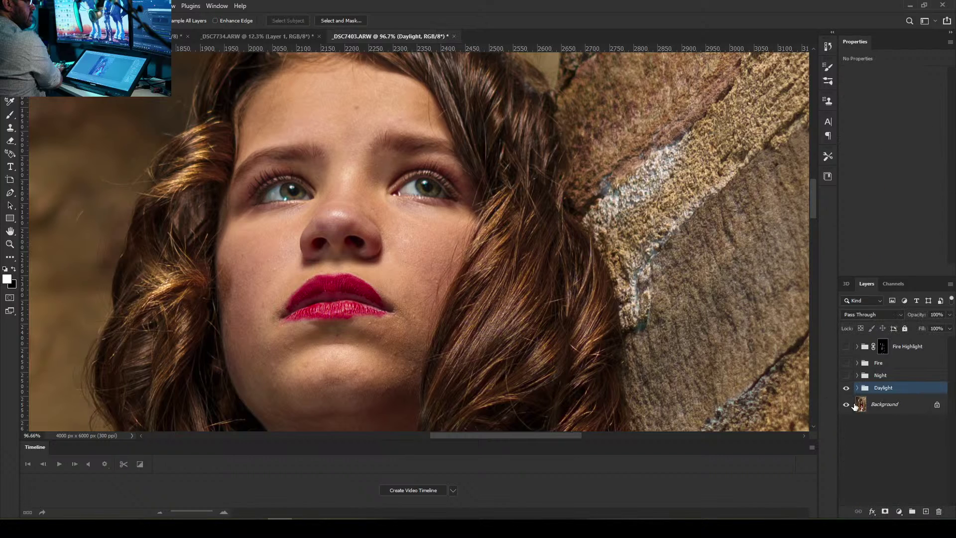
Compare the image with the Night group on and off, leave it on, and inspect its Color Lookup layer settings
click(847, 376)
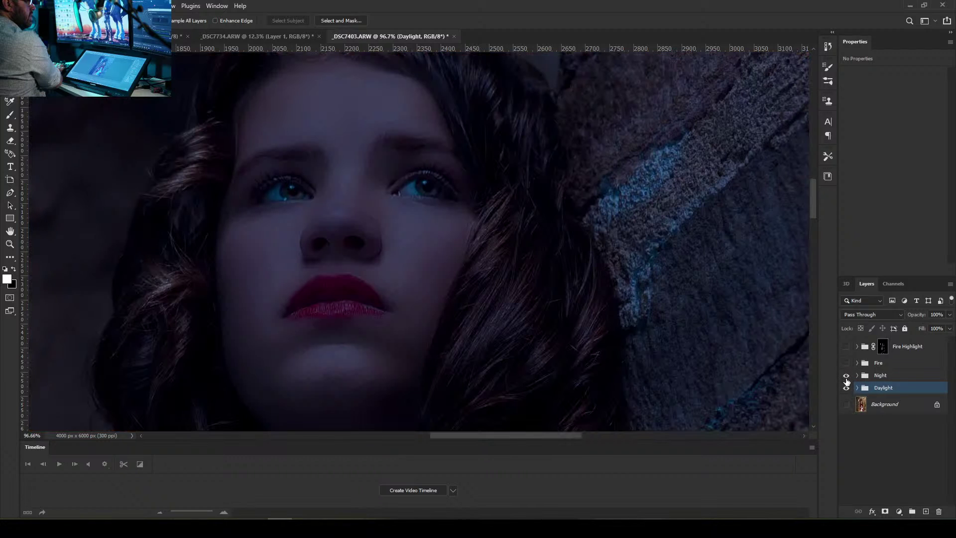
click(846, 376)
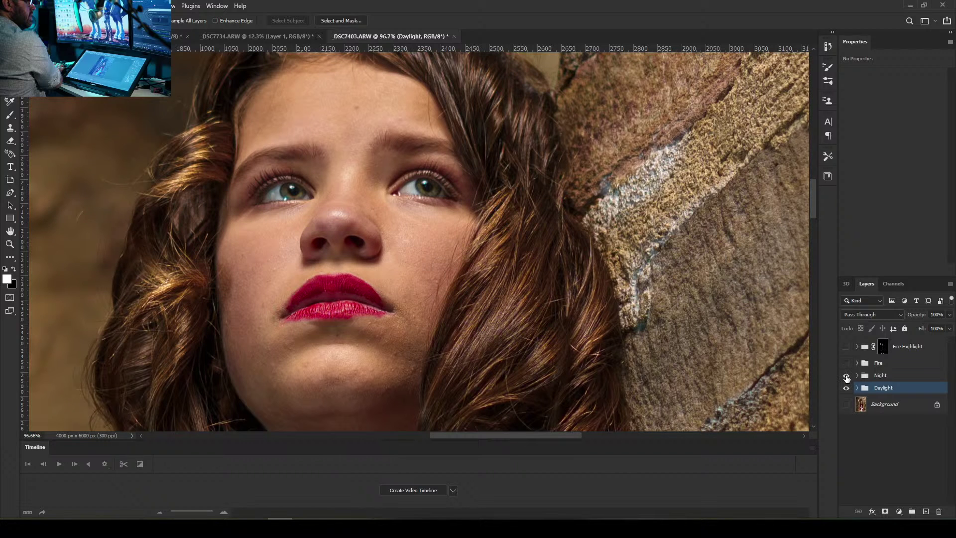
click(846, 376)
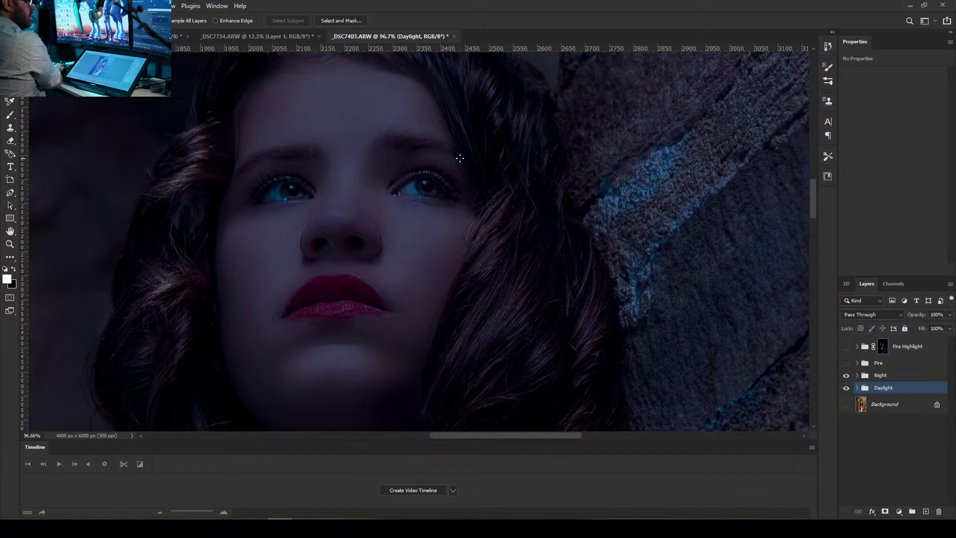
scroll(393, 181, down, 3)
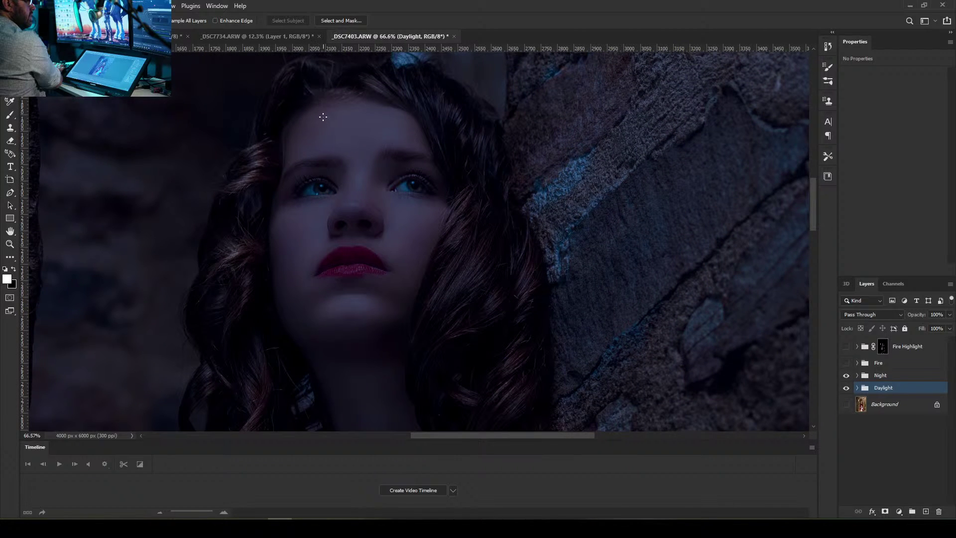
click(857, 375)
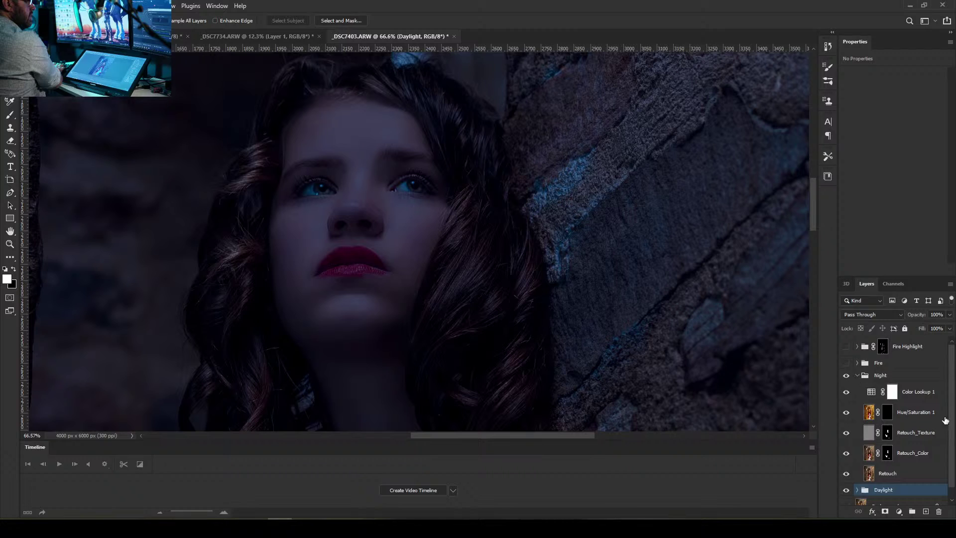
click(923, 398)
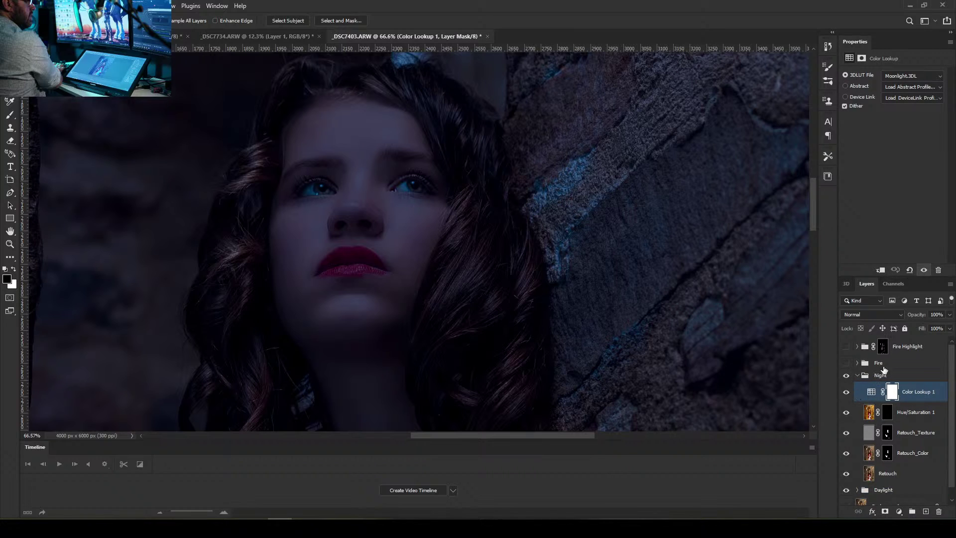
click(857, 377)
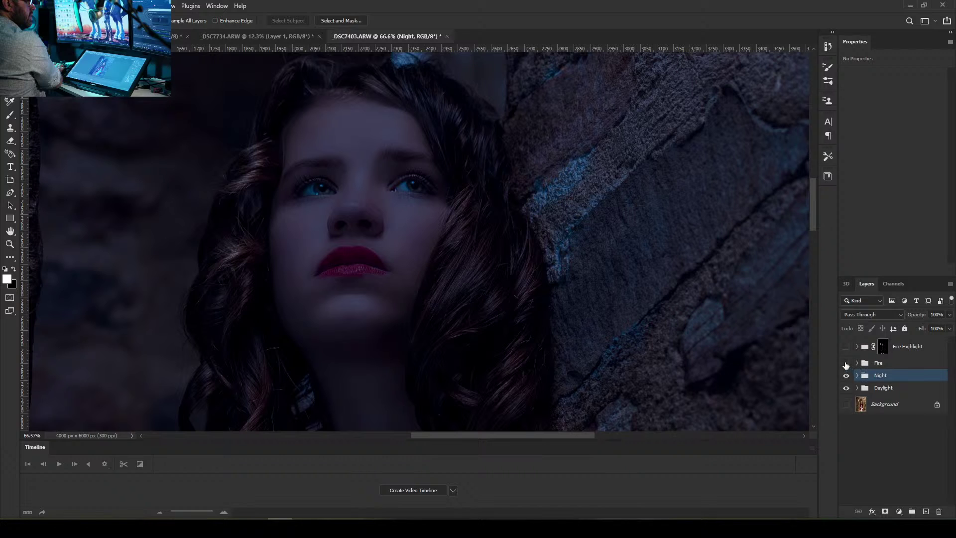
Preview the Fire group and hide it again, and show the Fire Highlight group
click(846, 363)
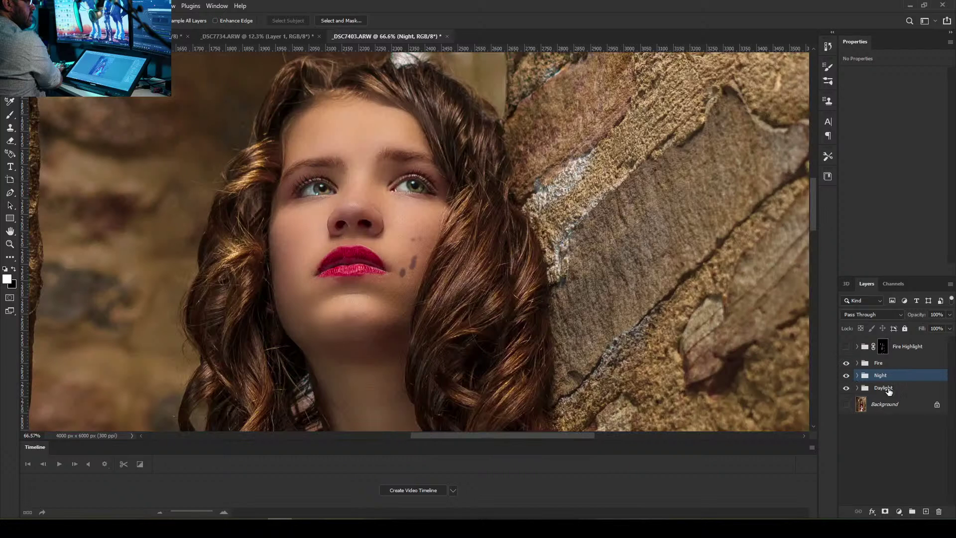
click(846, 364)
click(846, 347)
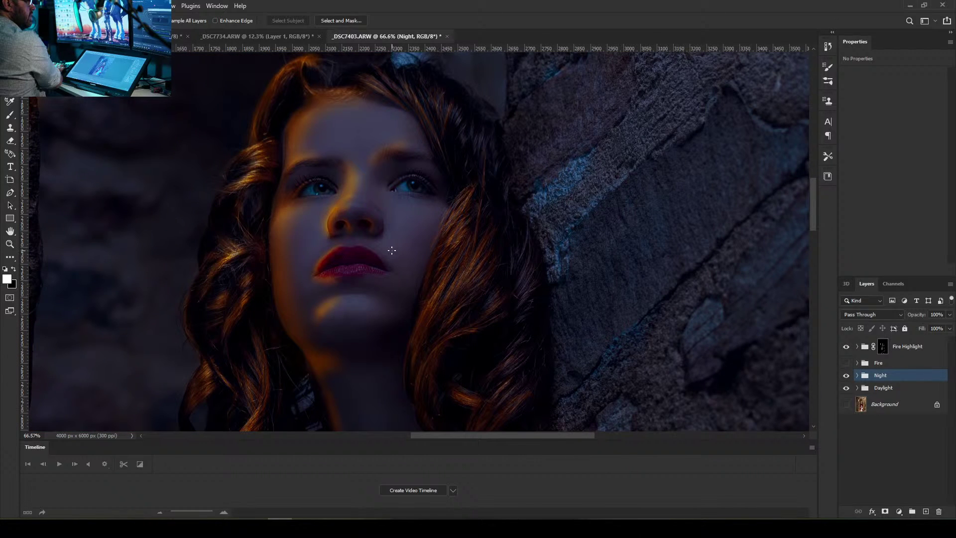
Duplicate the Background layer and place the copy inside the Fire group
click(878, 364)
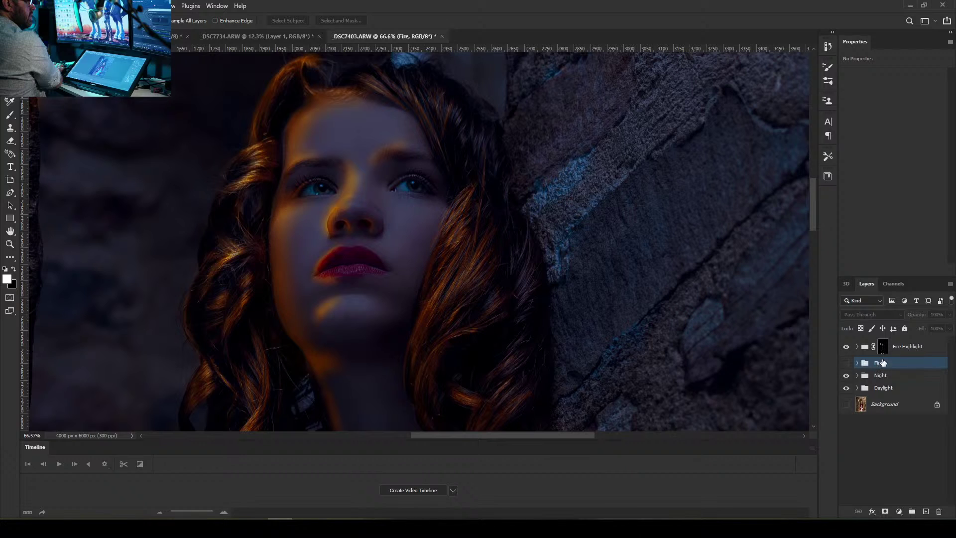
click(870, 407)
drag(871, 410, 924, 510)
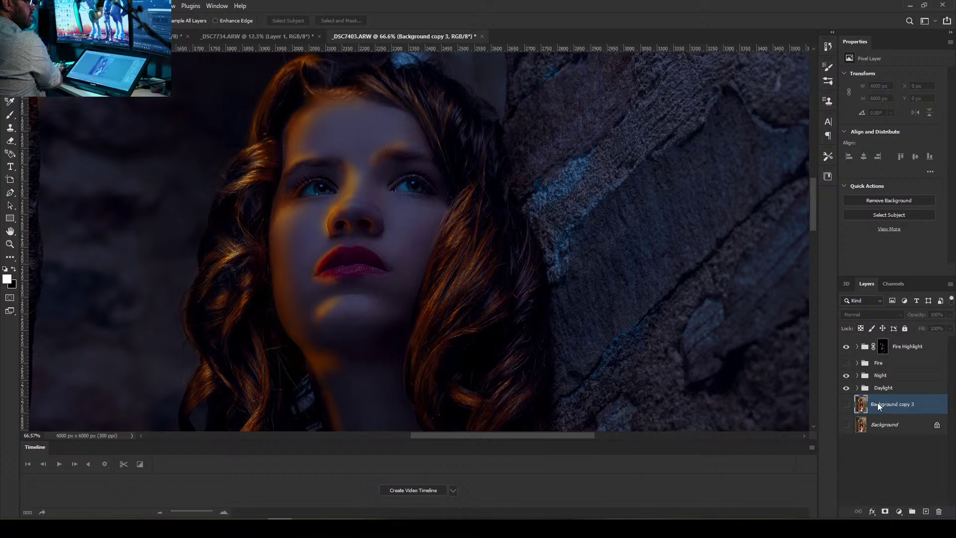
mouse_move(879, 405)
mouse_down()
mouse_move(877, 360)
mouse_move(891, 479)
mouse_move(893, 471)
mouse_up()
click(857, 362)
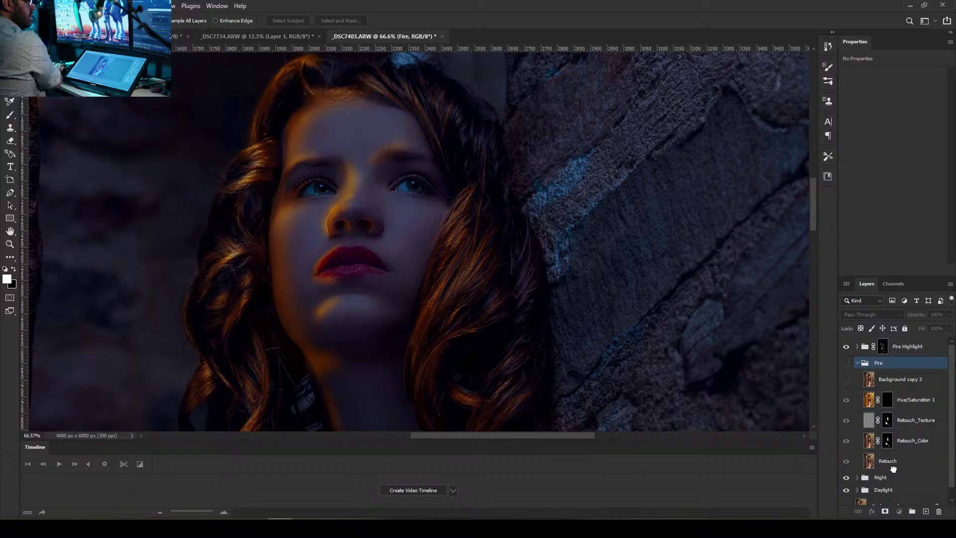
click(857, 362)
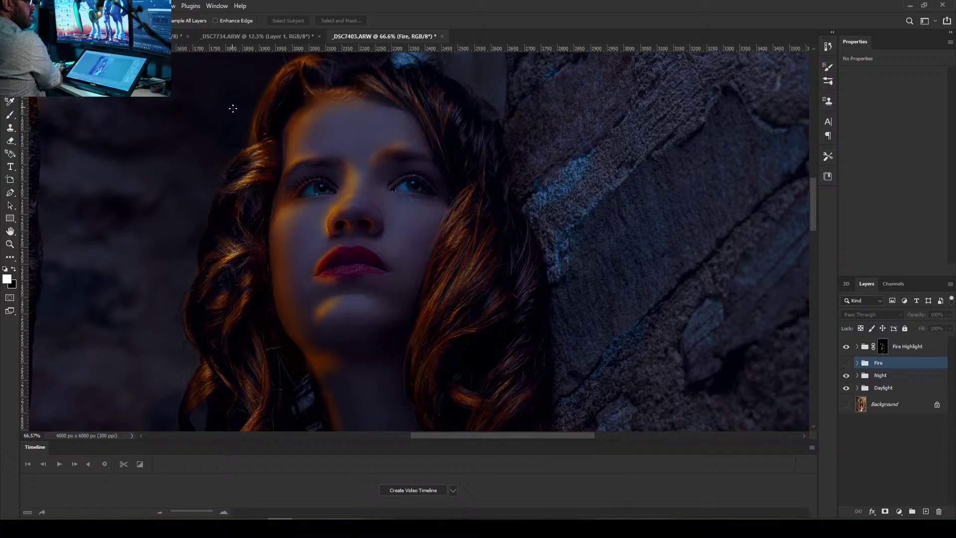
Examine the fire highlights on the face, the whole figure and the torch stick
scroll(232, 109, down, 5)
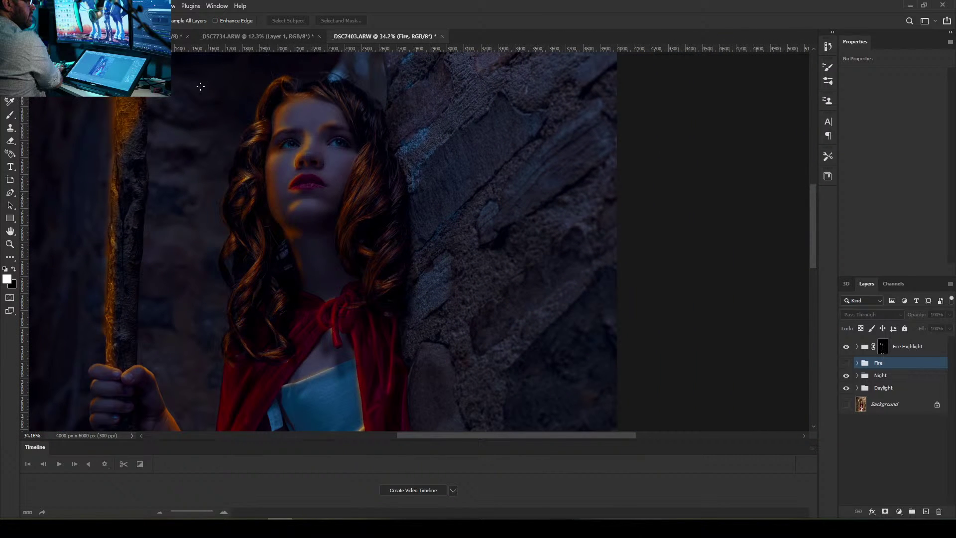
scroll(201, 87, down, 7)
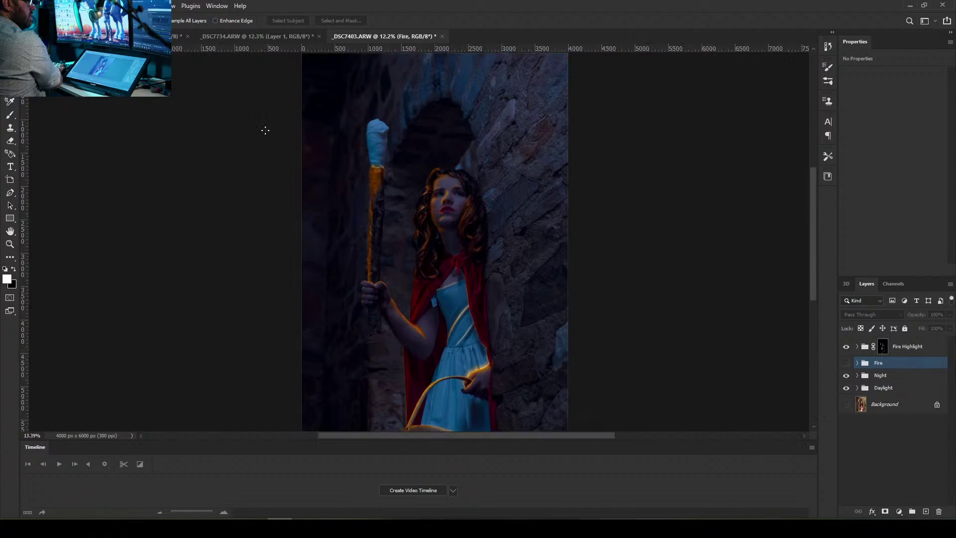
scroll(265, 130, up, 3)
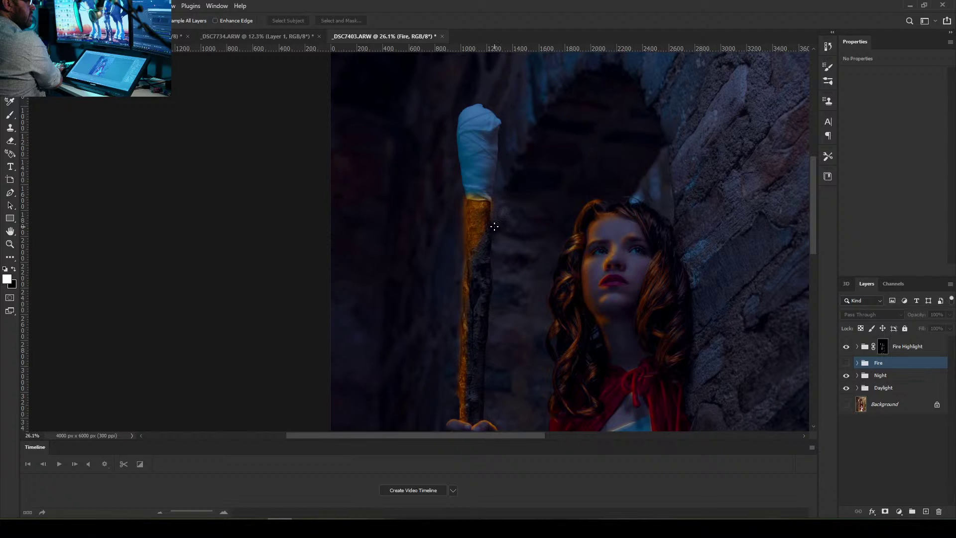
scroll(472, 215, up, 6)
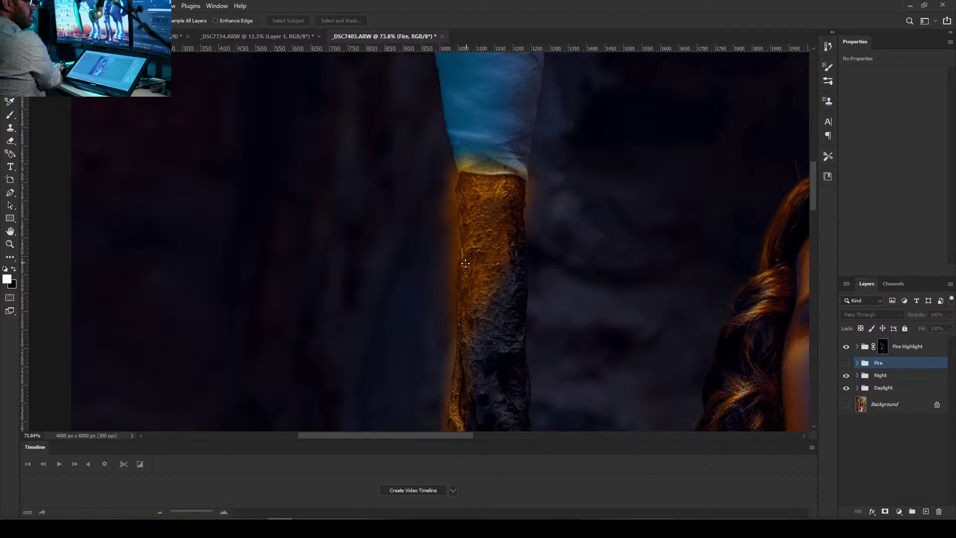
scroll(556, 363, down, 3)
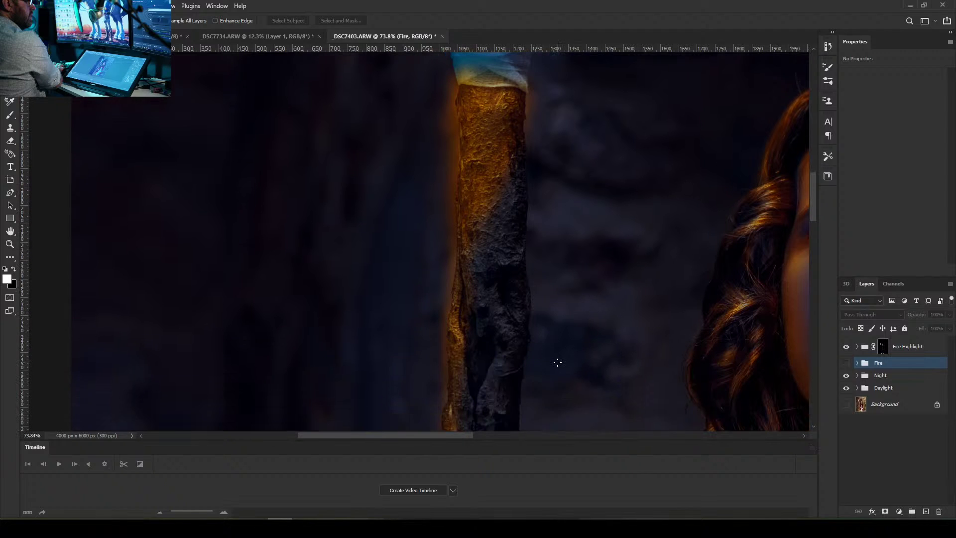
scroll(581, 300, down, 4)
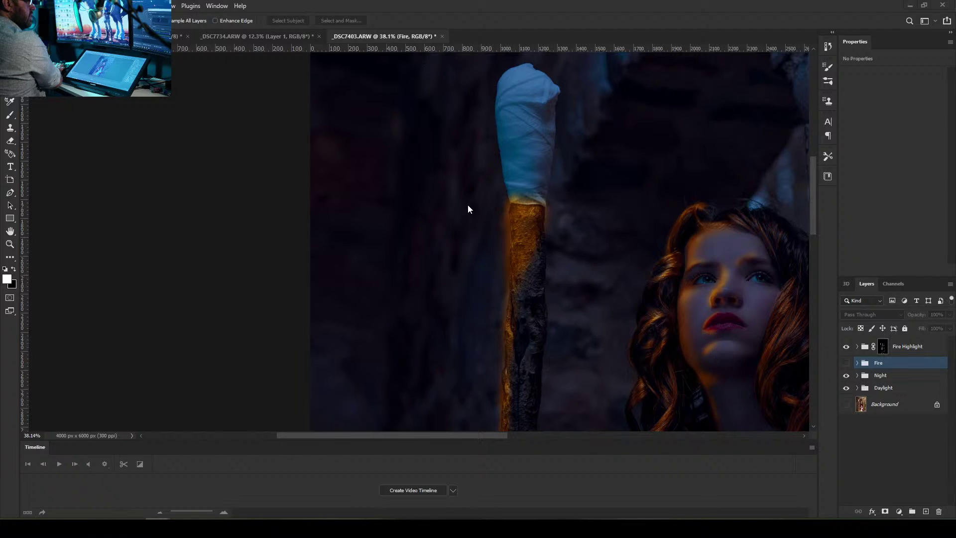
Target the Fire Highlight group's layer mask and make white the foreground colour for work around the torch's cloth seam
click(905, 348)
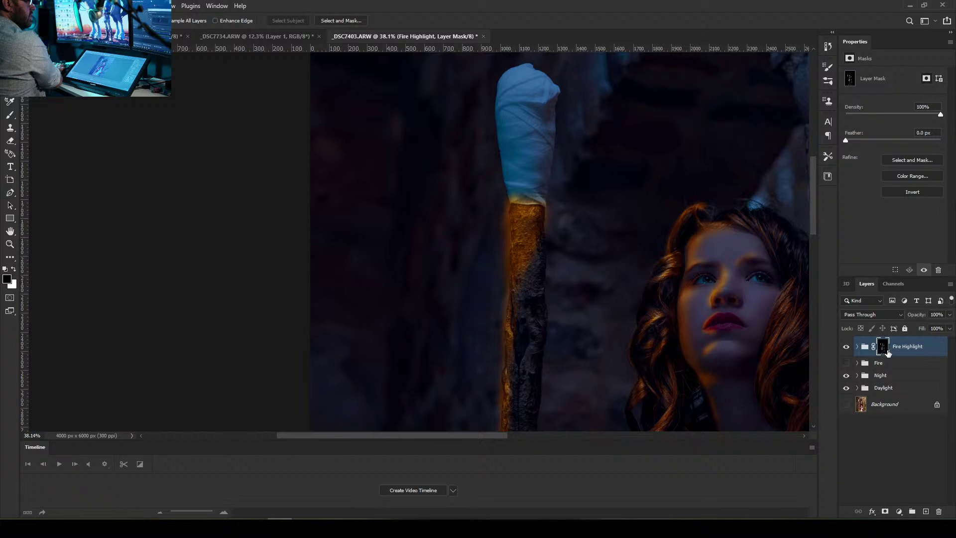
click(14, 269)
scroll(731, 234, up, 4)
scroll(422, 231, up, 5)
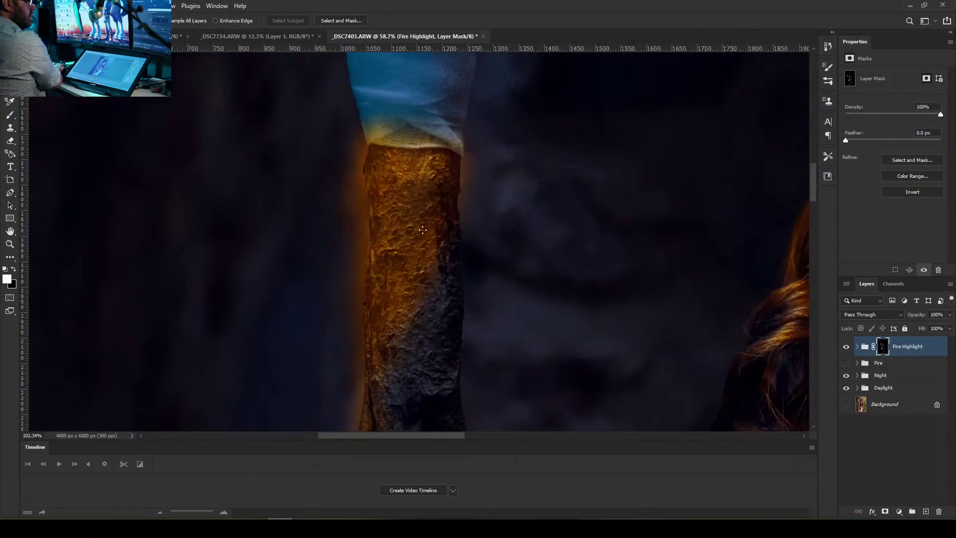
scroll(354, 240, up, 3)
scroll(368, 248, up, 4)
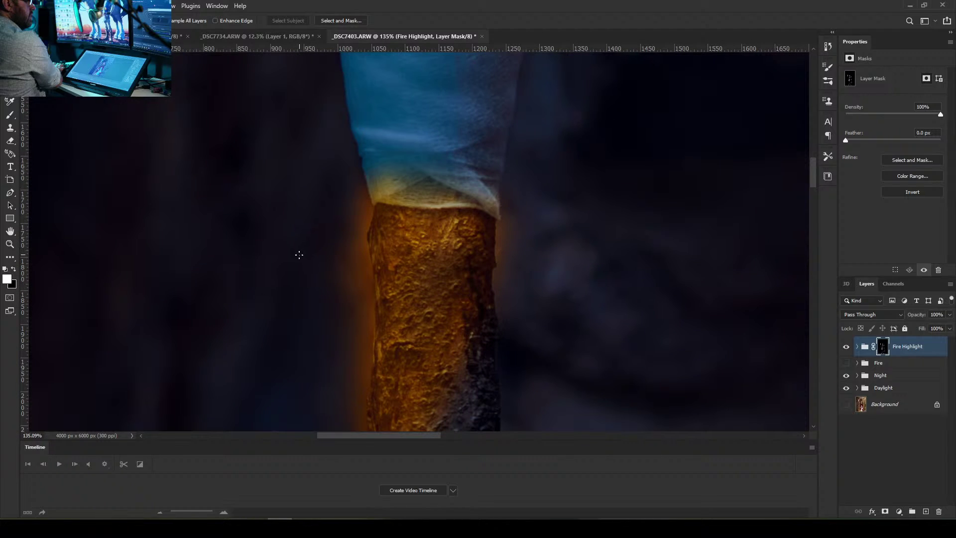
key(bracketright)
key(bracketright)
key(bracketright)
key(bracketright)
key(bracketright)
key(bracketright)
key(bracketright)
key(bracketright)
key(bracketright)
key(bracketleft)
key(bracketleft)
mouse_move(341, 192)
mouse_down()
mouse_move(367, 197)
mouse_move(395, 176)
mouse_move(363, 179)
mouse_up()
key(ctrl+d)
With the Brush tool, paint black on the Fire Highlight mask to remove the yellow glow from the lower edge of the torch's cloth wrap
key(b)
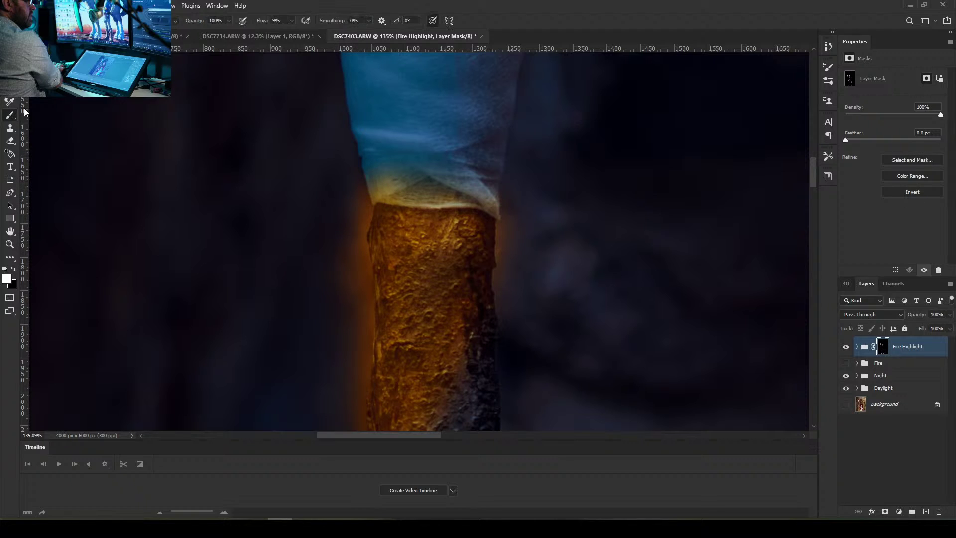
drag(395, 160, 406, 168)
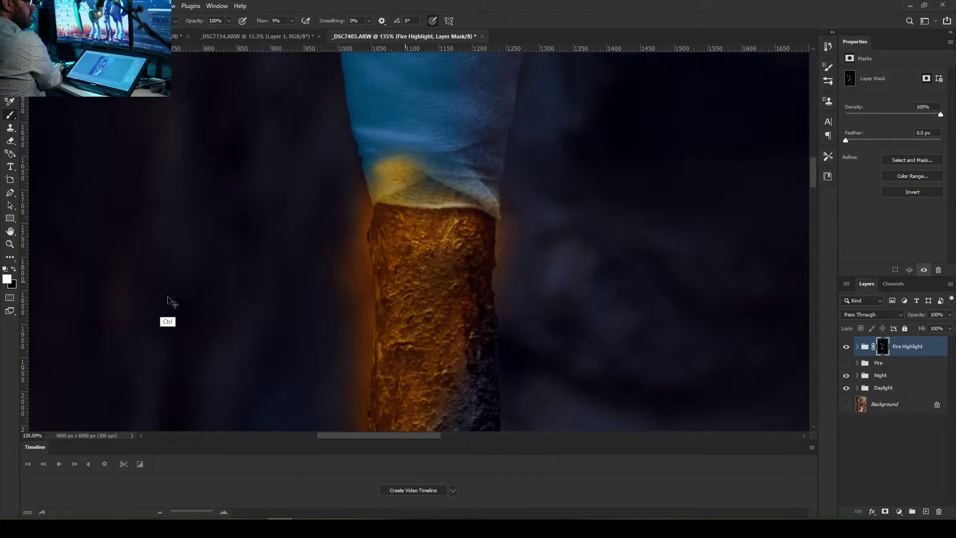
key(ctrl+z)
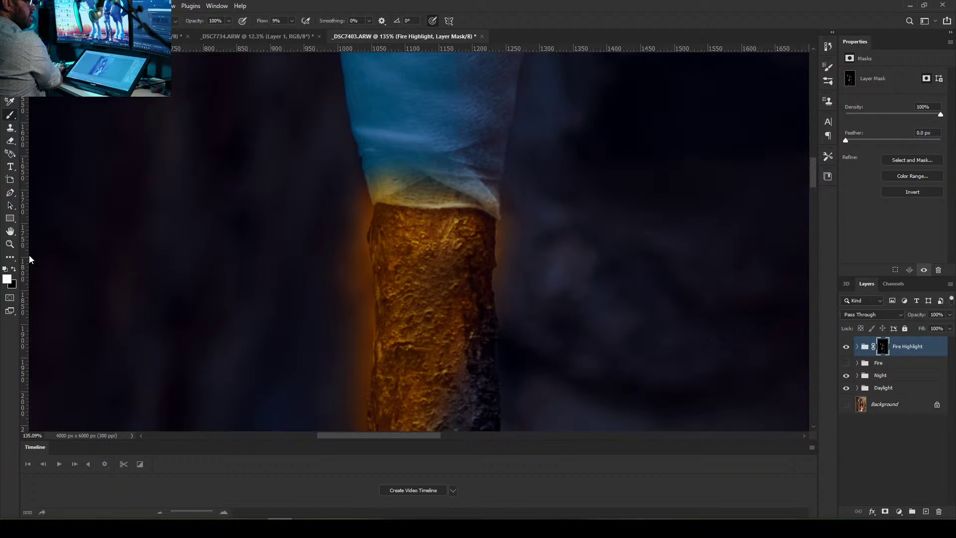
click(15, 270)
mouse_move(384, 161)
mouse_down()
mouse_move(402, 170)
mouse_move(369, 186)
mouse_move(381, 176)
mouse_up()
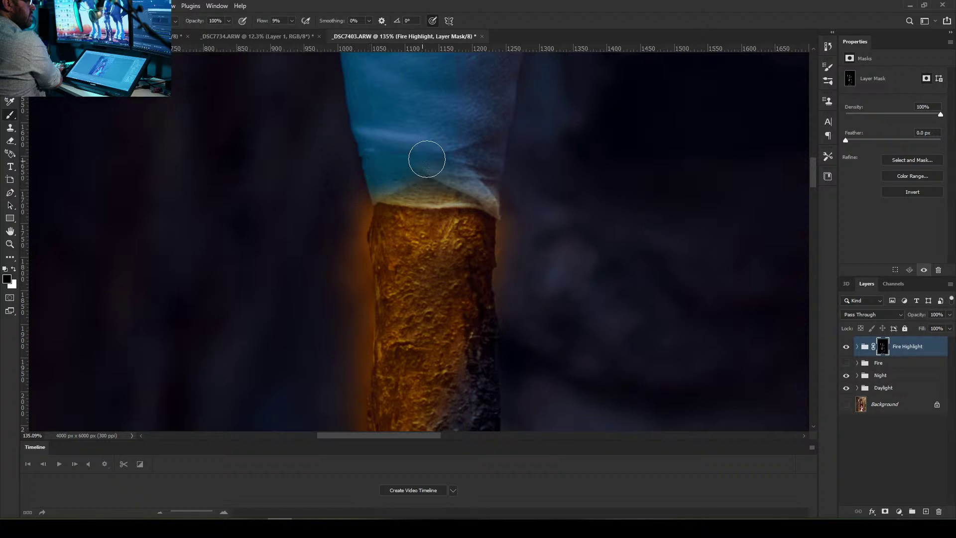
drag(359, 146, 374, 158)
drag(368, 191, 458, 194)
key([)
mouse_move(500, 190)
mouse_down()
mouse_move(412, 193)
mouse_move(458, 165)
mouse_move(414, 178)
mouse_move(443, 198)
mouse_move(389, 193)
mouse_move(422, 196)
mouse_move(408, 177)
mouse_move(442, 157)
mouse_move(419, 191)
mouse_move(389, 190)
mouse_move(426, 197)
mouse_move(396, 197)
mouse_move(386, 178)
mouse_up()
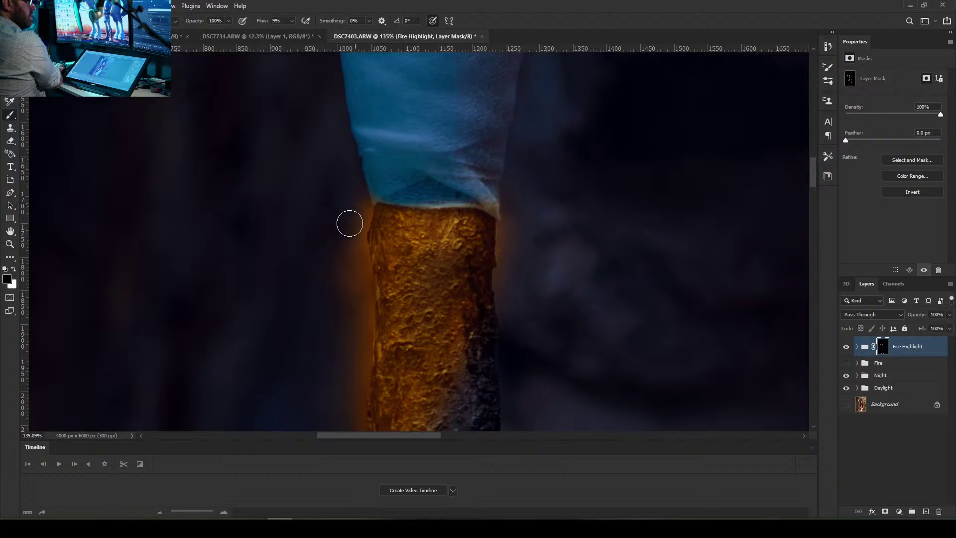
Raise the brush flow to 100% and mask out the remaining glow at the cloth seam and beside the stick's upper end
drag(365, 197, 359, 225)
key([)
key([)
key([)
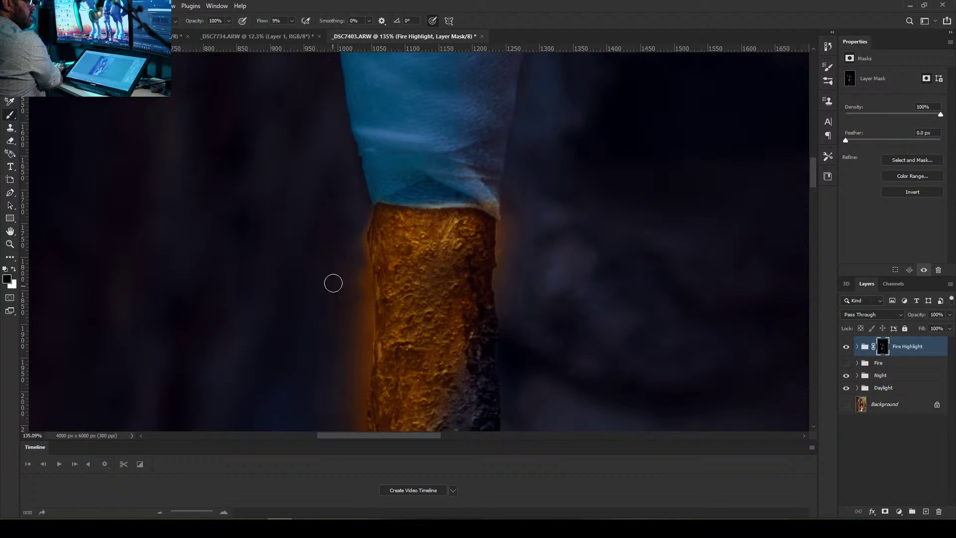
click(292, 21)
drag(290, 34, 336, 34)
mouse_move(434, 194)
mouse_down()
mouse_move(493, 200)
mouse_move(377, 193)
mouse_up()
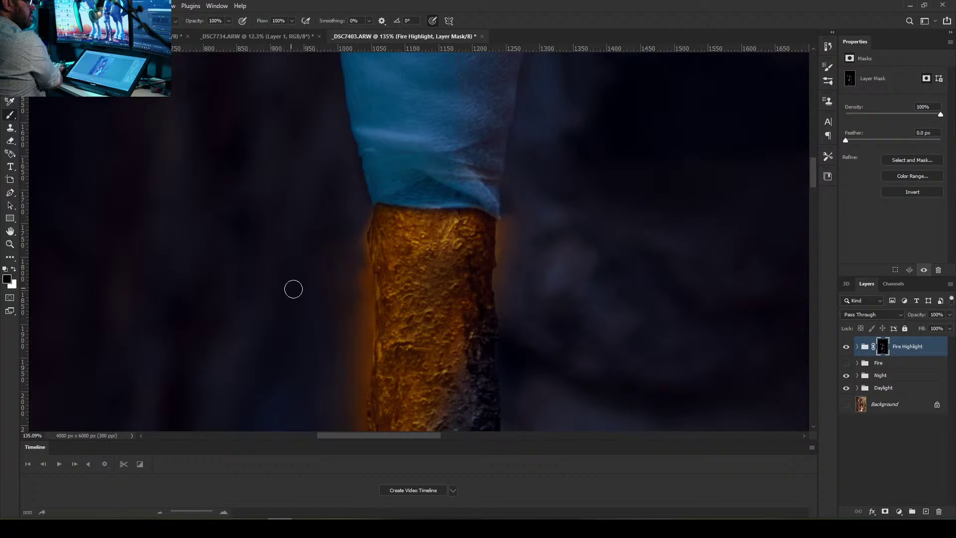
mouse_move(525, 218)
mouse_down()
mouse_move(508, 243)
mouse_move(511, 210)
mouse_move(505, 217)
mouse_move(506, 297)
mouse_up()
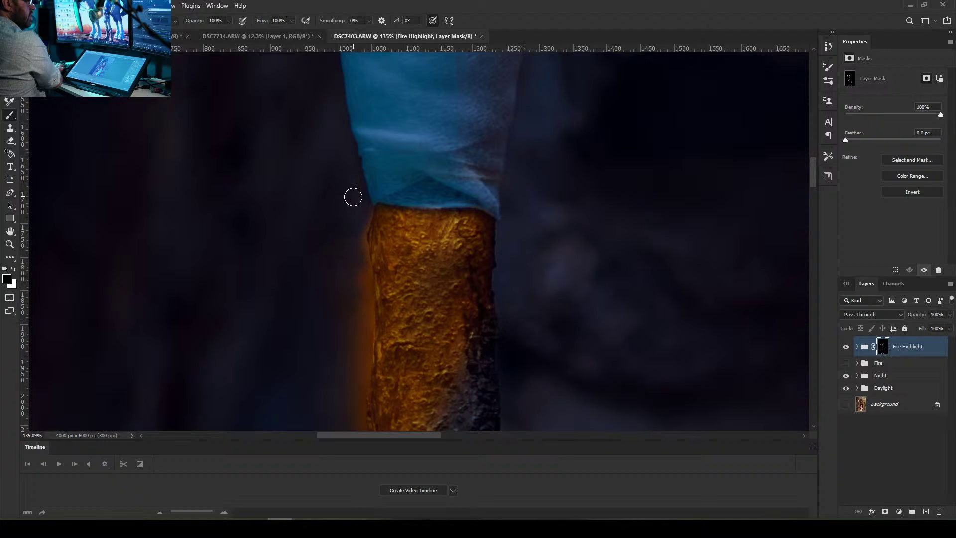
Paint black along the left outer edge of the stick just below the cloth to hide the orange spill on the background
mouse_move(358, 213)
mouse_down()
mouse_move(367, 318)
mouse_move(346, 228)
mouse_move(332, 266)
mouse_move(355, 320)
mouse_move(375, 314)
mouse_move(362, 329)
mouse_move(361, 300)
mouse_move(369, 329)
mouse_move(370, 310)
mouse_move(371, 321)
mouse_move(362, 420)
mouse_move(356, 311)
mouse_move(363, 375)
mouse_up()
key(bracketleft)
key(bracketleft)
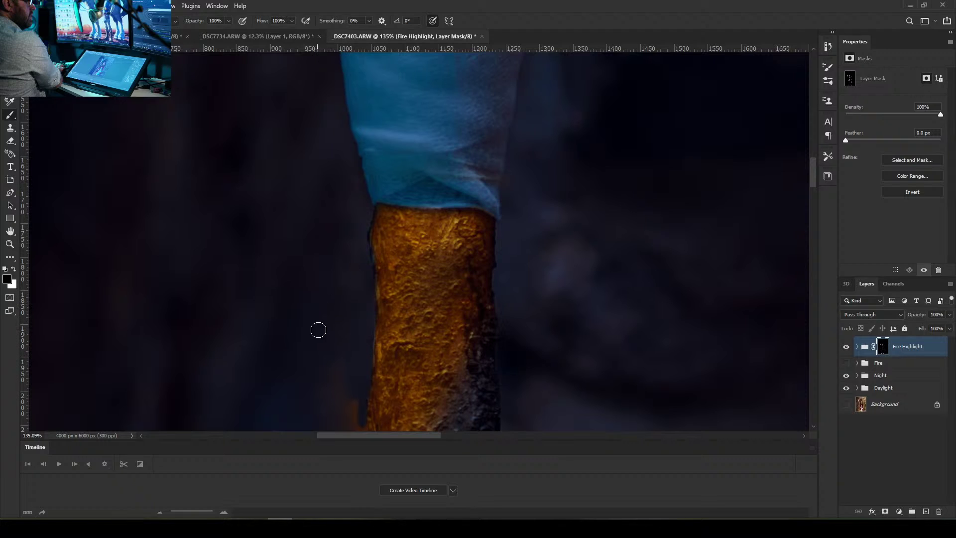
mouse_move(345, 350)
mouse_down()
mouse_move(325, 363)
mouse_move(354, 369)
mouse_move(350, 434)
mouse_up()
Continue masking out the orange spill down the left edge of the stick's next section, using a smaller brush
drag(813, 167, 810, 189)
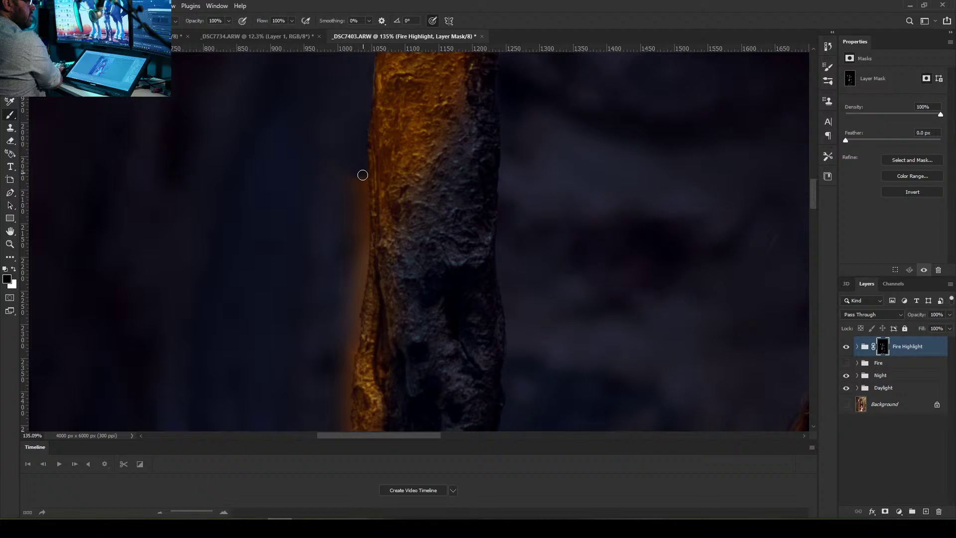
mouse_move(363, 184)
mouse_down()
mouse_move(363, 201)
mouse_move(363, 168)
mouse_up()
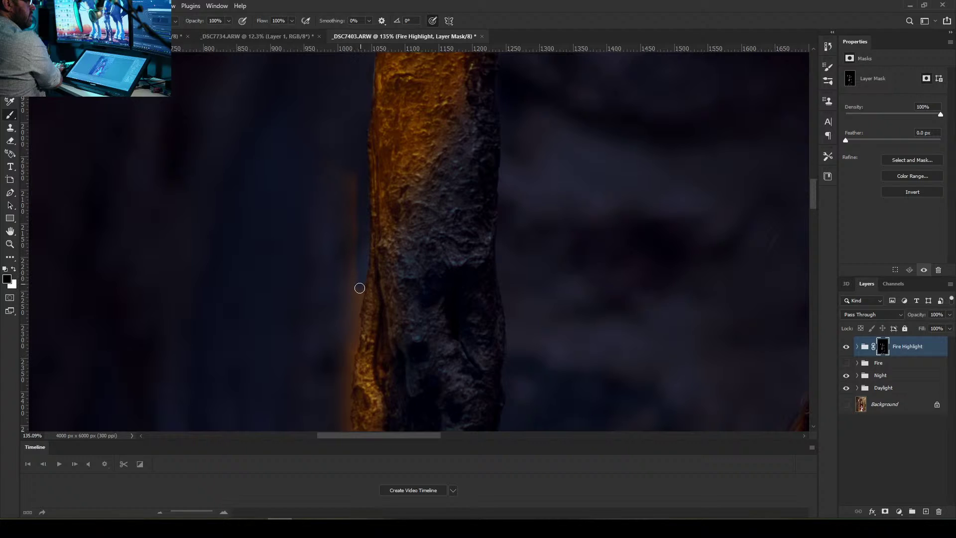
mouse_move(352, 152)
mouse_down()
mouse_move(330, 186)
mouse_move(351, 195)
mouse_move(354, 234)
mouse_move(349, 180)
mouse_move(341, 307)
mouse_up()
key(bracketleft)
key(bracketleft)
mouse_move(361, 274)
mouse_down()
mouse_move(350, 353)
mouse_move(356, 309)
mouse_move(348, 358)
mouse_move(343, 330)
mouse_move(332, 370)
mouse_move(336, 377)
mouse_move(347, 370)
mouse_move(343, 397)
mouse_move(337, 389)
mouse_move(330, 395)
mouse_move(344, 408)
mouse_move(344, 427)
mouse_up()
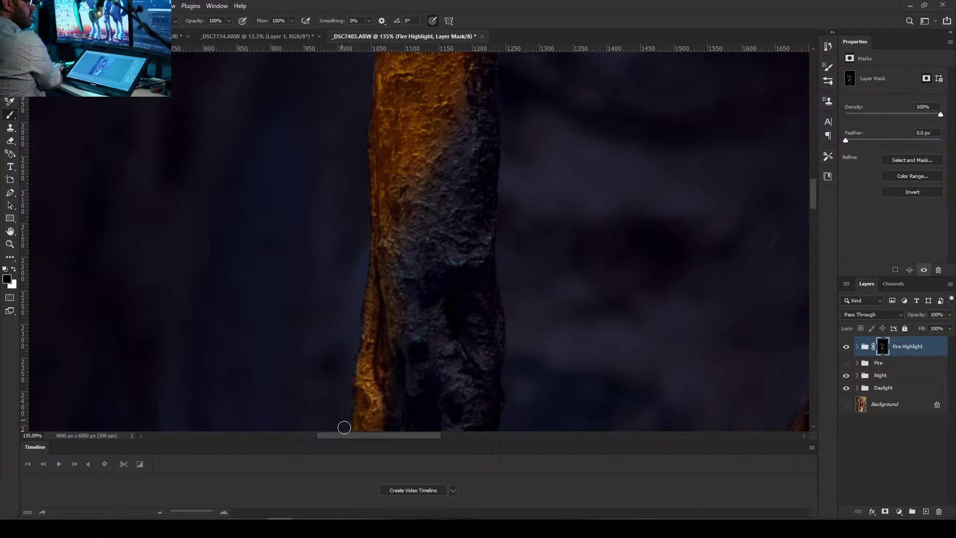
Mask out the orange halo along the stick's bulging middle section, adjusting the brush size to follow its contour
scroll(408, 280, down, 10)
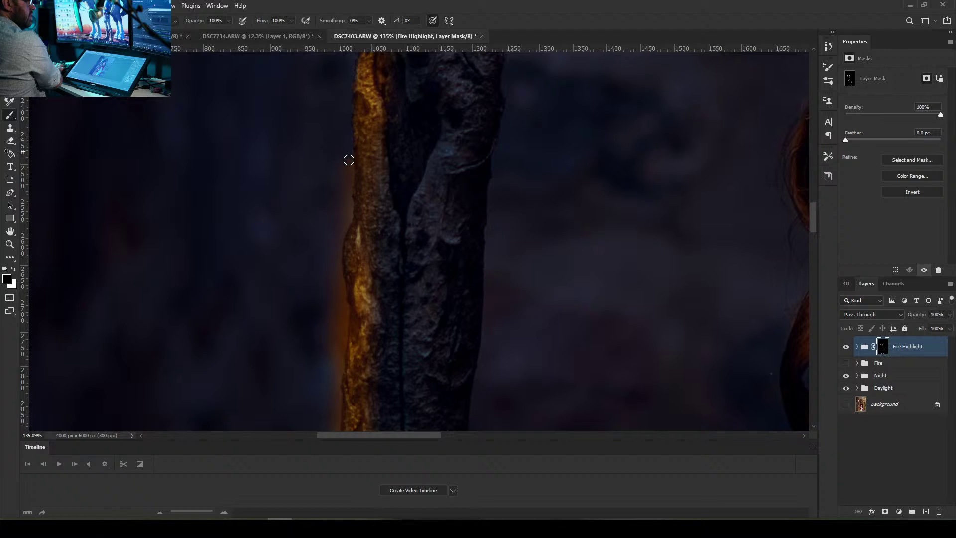
drag(348, 166, 345, 158)
drag(347, 198, 346, 204)
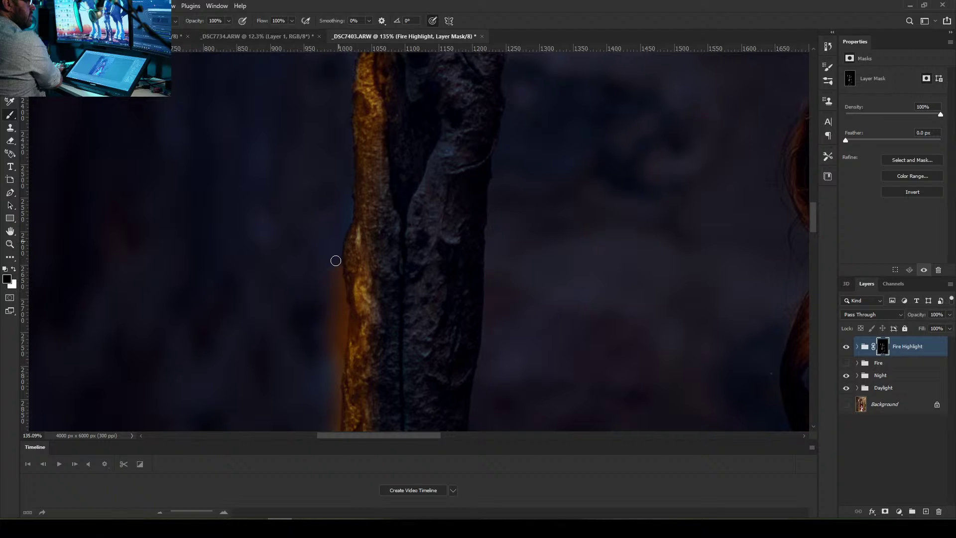
drag(336, 261, 336, 249)
mouse_move(341, 296)
mouse_down()
mouse_move(344, 316)
mouse_move(331, 316)
mouse_move(343, 307)
mouse_move(334, 334)
mouse_up()
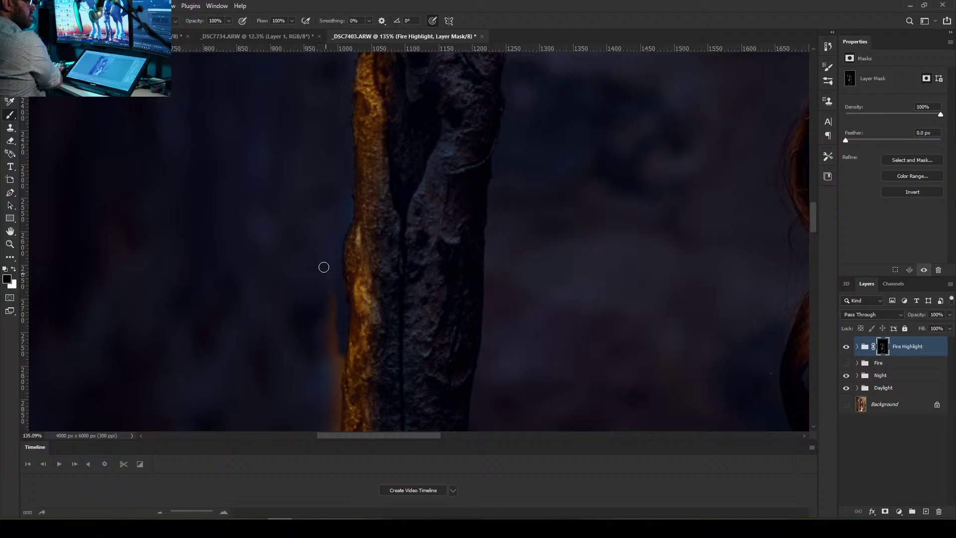
drag(329, 319, 319, 311)
key(bracketright)
key(bracketright)
key(bracketright)
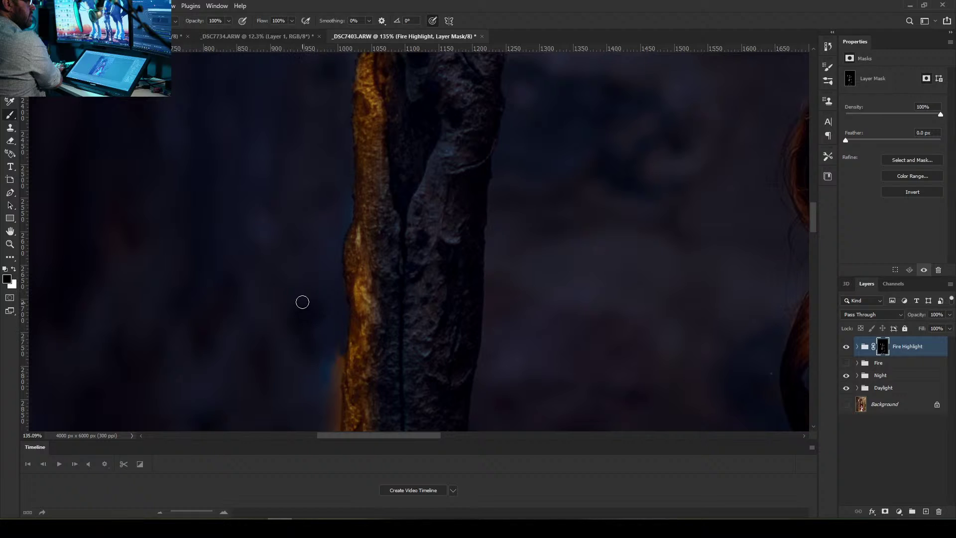
key(bracketleft)
key(bracketleft)
drag(336, 338, 332, 407)
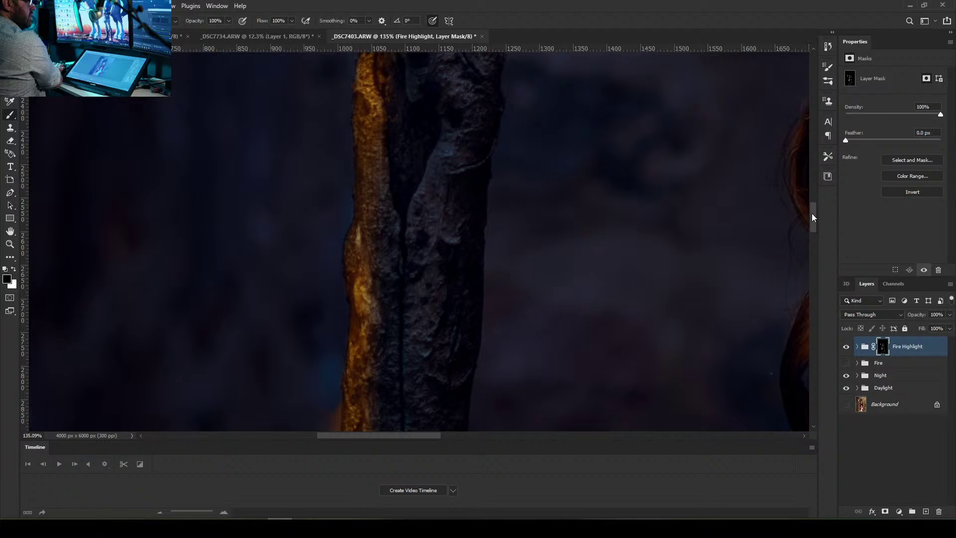
Clear the orange halo from the background along the left edge of the stick's lower section above the hand
drag(814, 214, 811, 235)
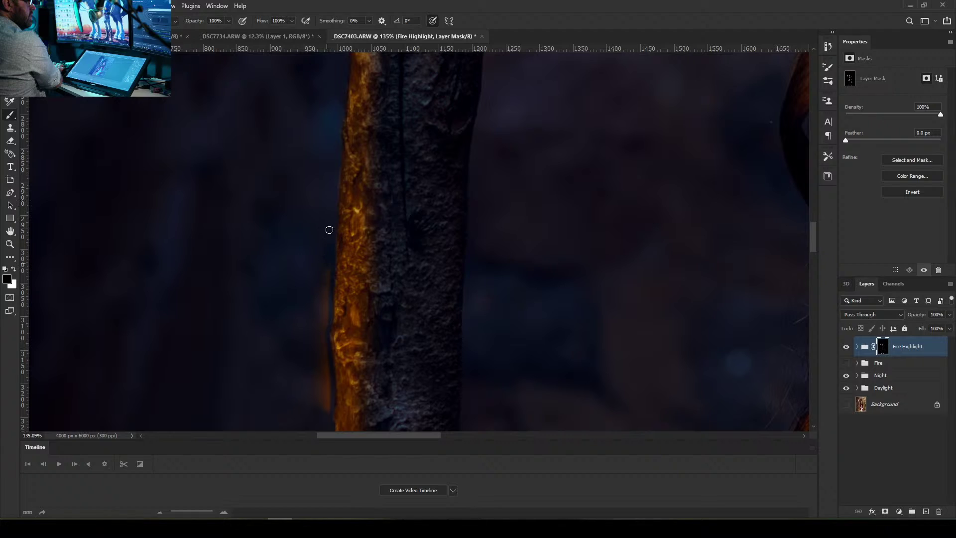
drag(326, 284, 326, 315)
mouse_move(322, 334)
mouse_down()
mouse_move(323, 387)
mouse_move(327, 369)
mouse_up()
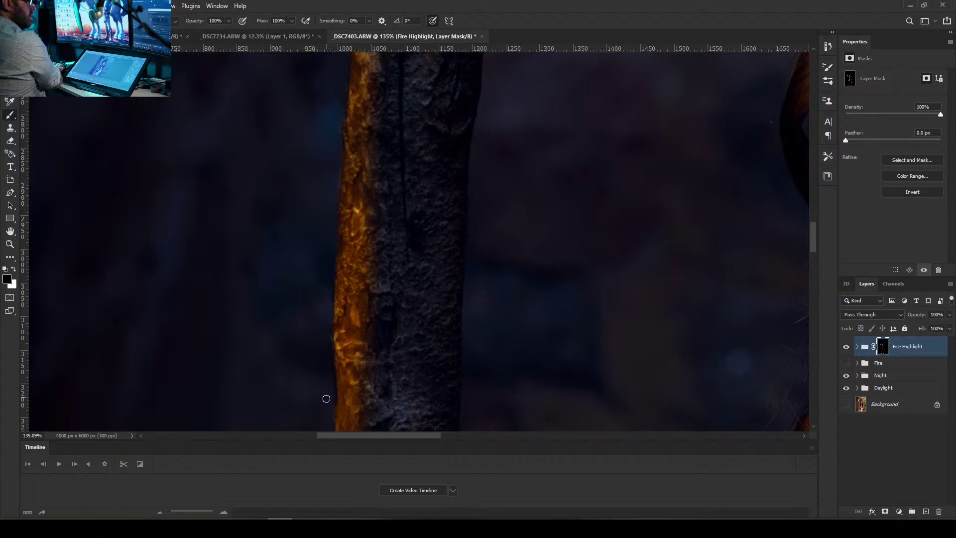
drag(324, 411, 320, 225)
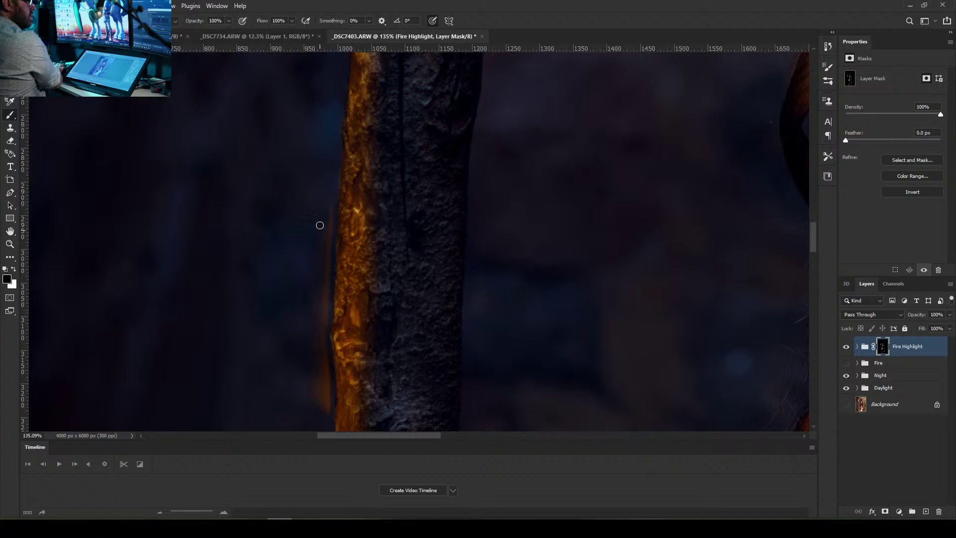
key(bracketright)
mouse_move(326, 258)
mouse_down()
mouse_move(316, 332)
mouse_move(325, 300)
mouse_move(322, 407)
mouse_up()
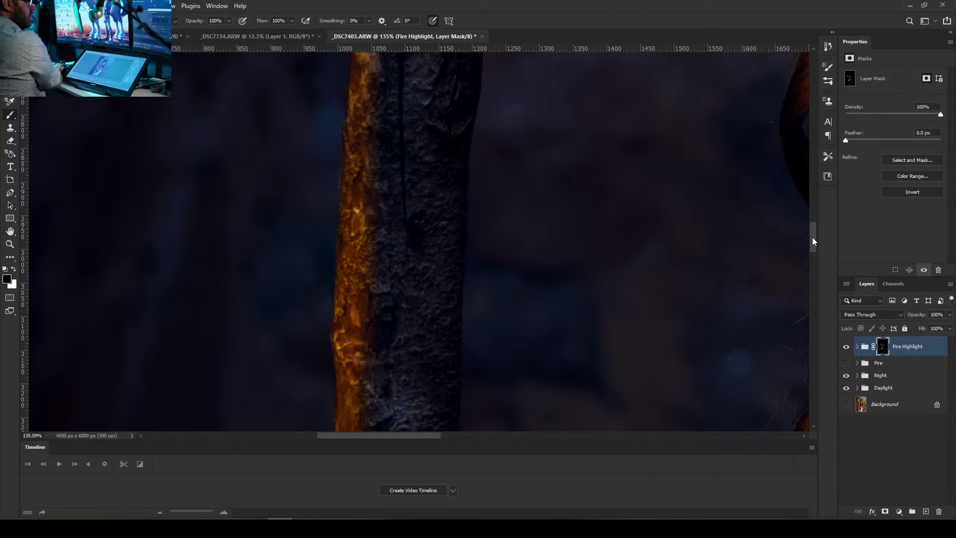
Soften the orange glow below the lower lip on the mask, painting black with a soft brush at 6% flow
drag(812, 237, 820, 263)
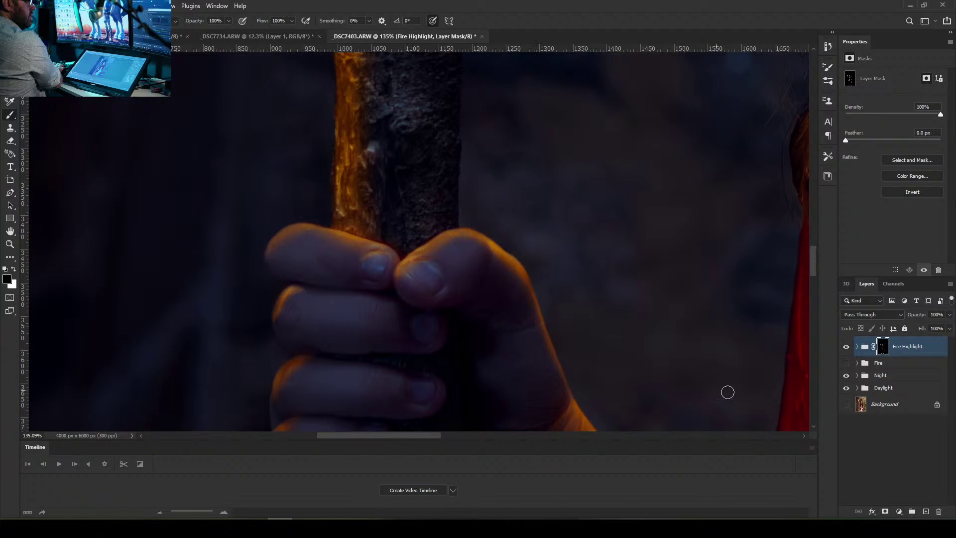
drag(408, 434, 500, 440)
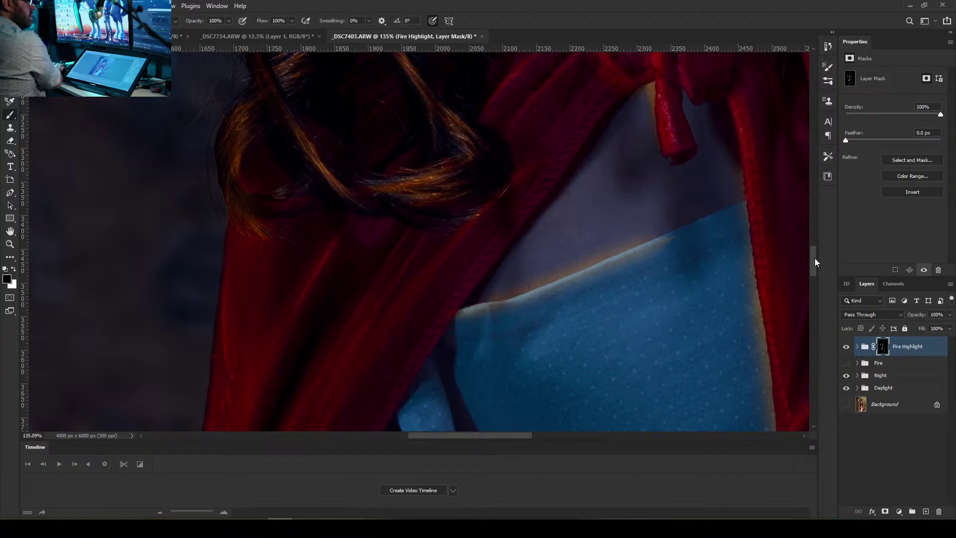
mouse_move(814, 258)
mouse_down()
mouse_move(820, 169)
mouse_move(820, 199)
mouse_up()
drag(486, 438, 516, 438)
key(bracketright)
key(bracketright)
key(bracketright)
key(bracketright)
key(bracketright)
key(bracketright)
key(bracketright)
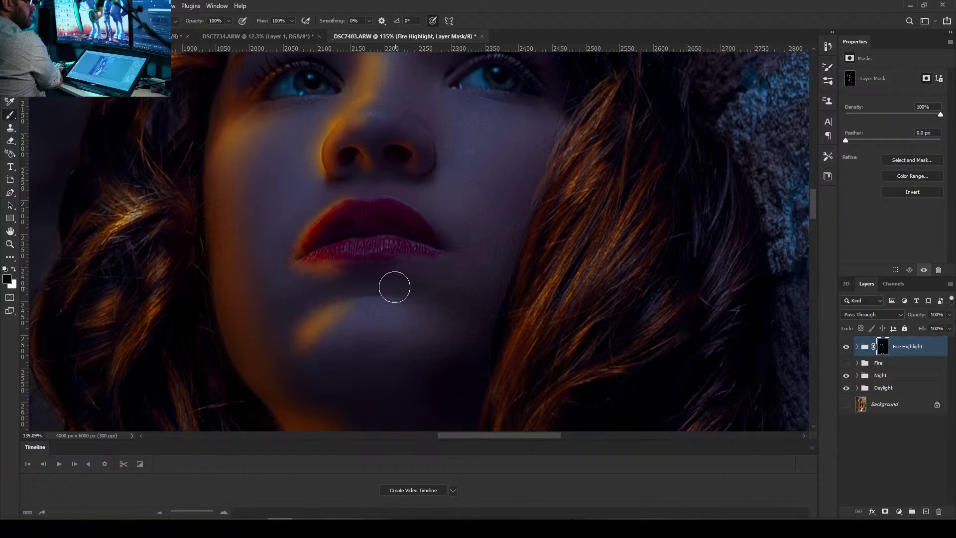
key(bracketleft)
key(bracketleft)
key(bracketleft)
key(bracketleft)
click(292, 21)
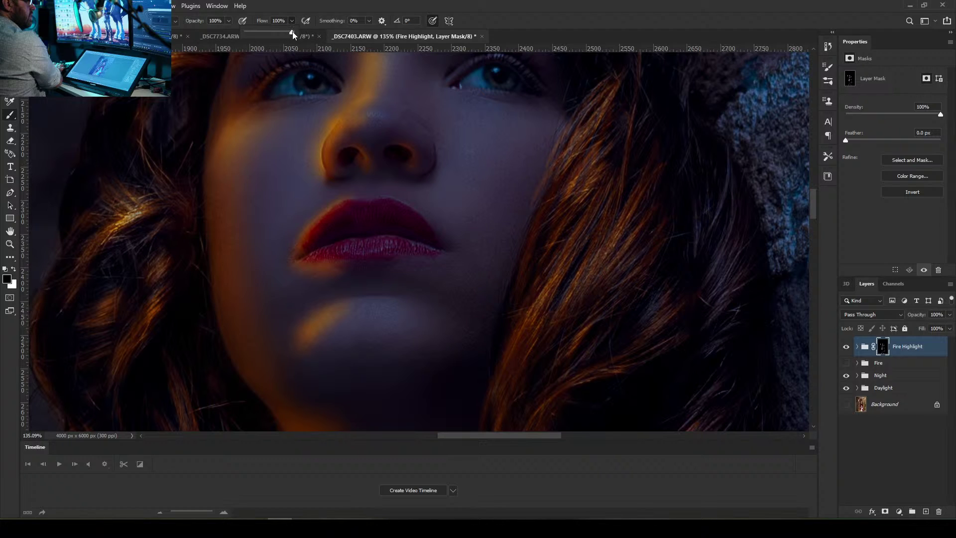
drag(249, 32, 246, 31)
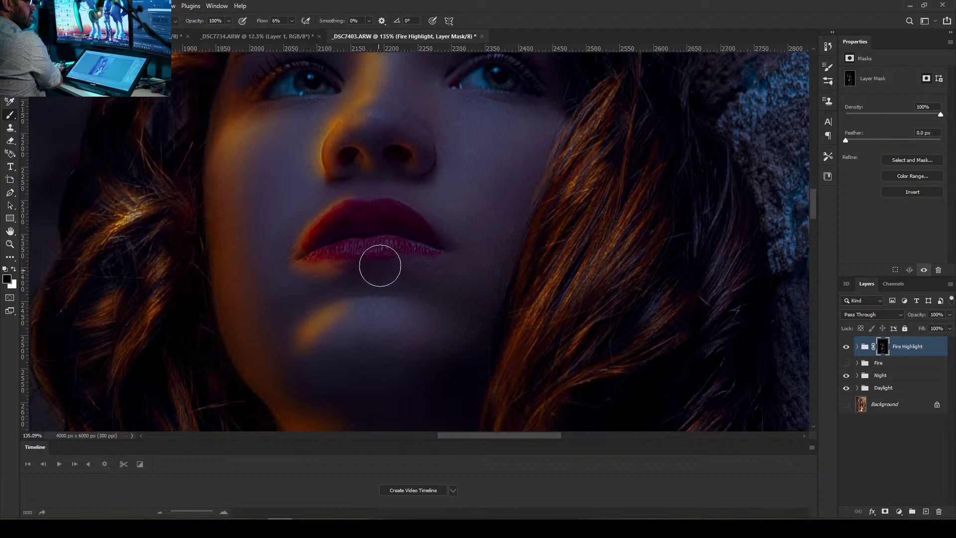
mouse_move(386, 253)
mouse_down()
mouse_move(357, 262)
mouse_move(365, 246)
mouse_move(354, 252)
mouse_move(385, 261)
mouse_move(319, 293)
mouse_move(393, 233)
mouse_move(352, 278)
mouse_move(364, 273)
mouse_move(299, 297)
mouse_move(376, 267)
mouse_move(287, 298)
mouse_move(403, 246)
mouse_move(355, 262)
mouse_move(381, 249)
mouse_move(427, 258)
mouse_move(352, 282)
mouse_move(331, 277)
mouse_move(435, 249)
mouse_move(397, 240)
mouse_move(419, 226)
mouse_move(348, 243)
mouse_move(326, 256)
mouse_move(450, 239)
mouse_move(341, 272)
mouse_move(481, 224)
mouse_move(361, 283)
mouse_up()
key(bracketleft)
key(bracketleft)
Fade the orange highlight on the chin with a larger brush
key(bracketright)
key(bracketright)
key(bracketright)
mouse_move(374, 344)
mouse_down()
mouse_move(360, 328)
mouse_move(388, 311)
mouse_move(380, 301)
mouse_move(404, 298)
mouse_move(415, 312)
mouse_move(402, 312)
mouse_move(335, 386)
mouse_move(322, 370)
mouse_move(379, 307)
mouse_move(400, 308)
mouse_move(325, 359)
mouse_move(394, 325)
mouse_move(410, 357)
mouse_move(453, 338)
mouse_move(361, 365)
mouse_move(351, 411)
mouse_move(354, 362)
mouse_move(441, 399)
mouse_move(351, 361)
mouse_move(443, 392)
mouse_move(368, 378)
mouse_move(522, 390)
mouse_move(402, 376)
mouse_move(455, 399)
mouse_move(355, 369)
mouse_up()
key(bracketright)
key(bracketright)
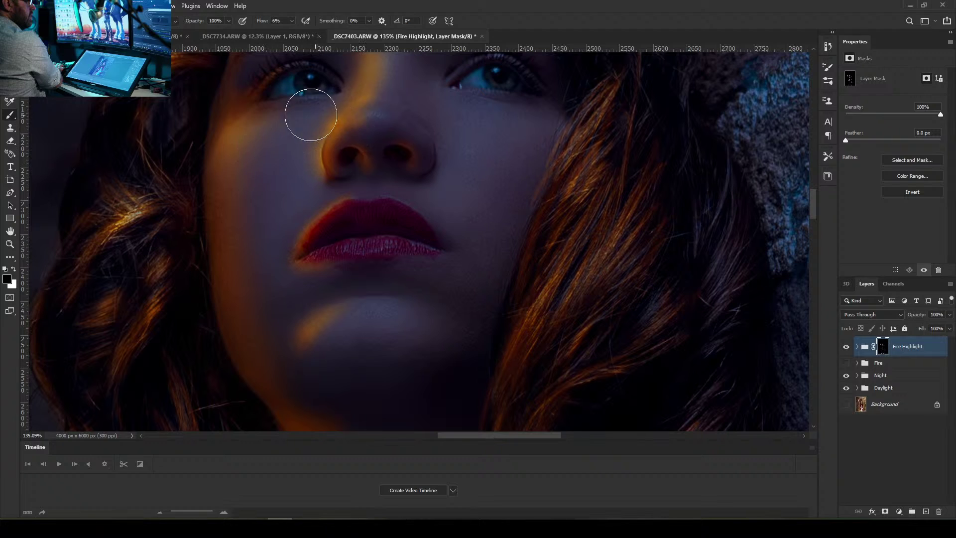
Soften the orange highlight on the cheek beneath the fire-lit eye, using an enlarged low-flow brush
key(bracketleft)
key(bracketleft)
key(bracketleft)
key(bracketleft)
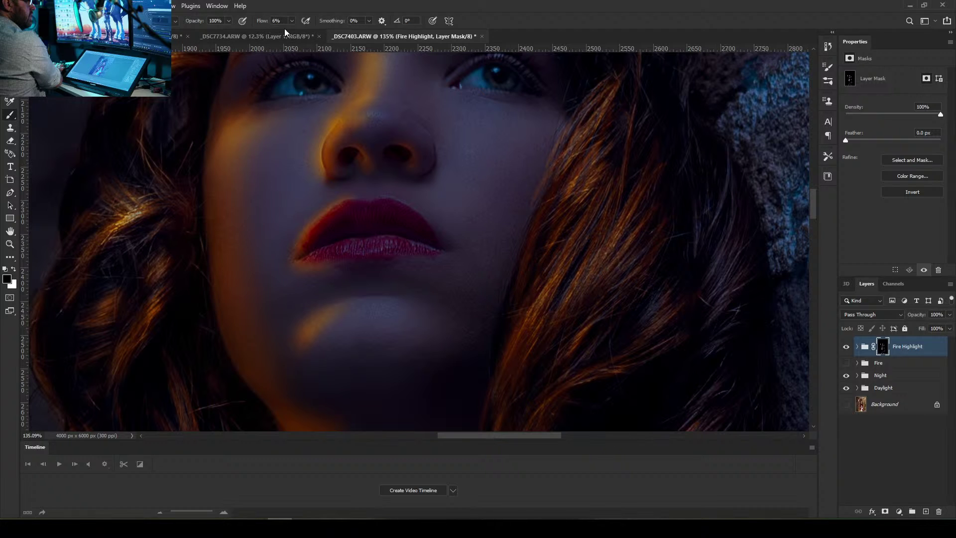
drag(813, 207, 817, 198)
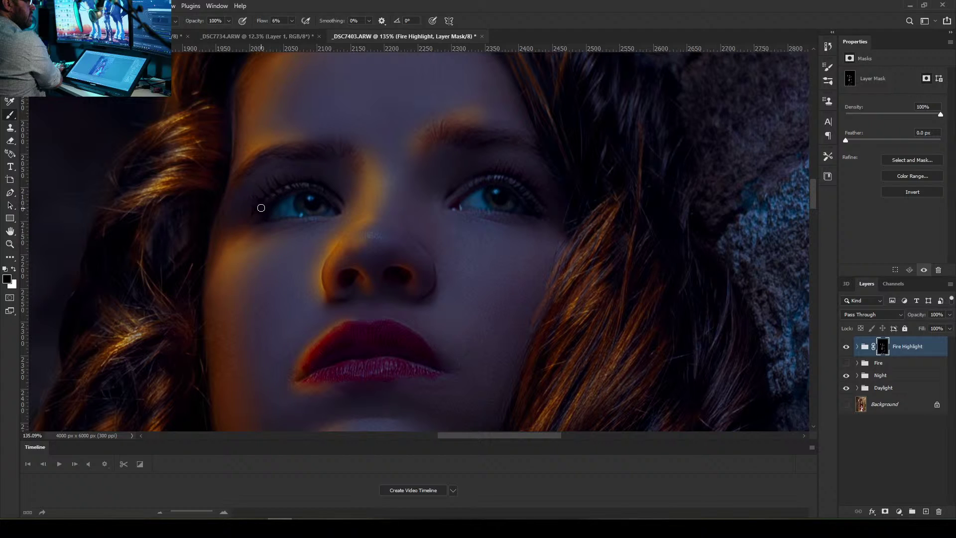
key(bracketright)
key(bracketright)
key(bracketright)
key(bracketright)
key(bracketright)
key(bracketright)
key(bracketright)
key(bracketright)
key(bracketright)
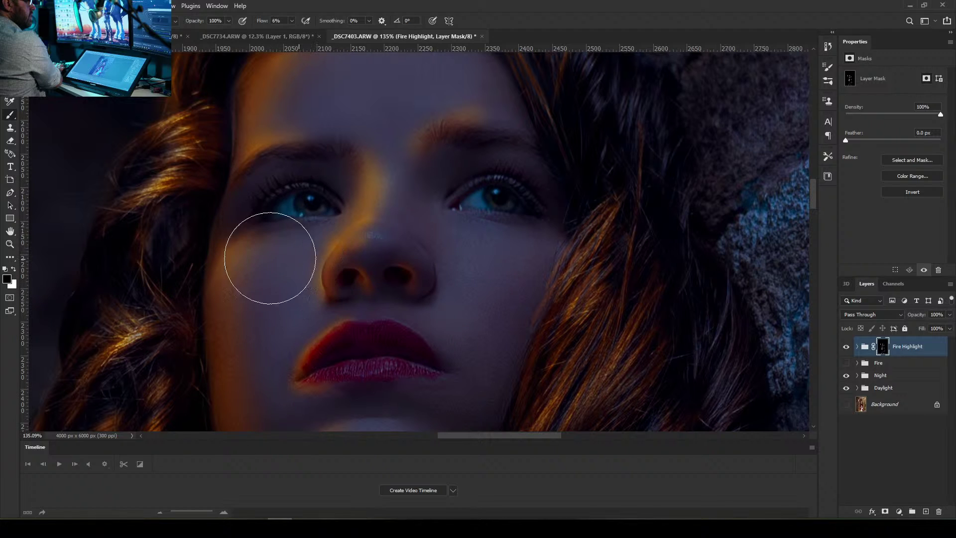
Mask out the orange spill beside the nose below the inner eye corner, using a small brush at 100% flow
key(bracketleft)
key(bracketleft)
key(bracketleft)
key(bracketleft)
key(bracketleft)
key(bracketleft)
scroll(354, 204, up, 5)
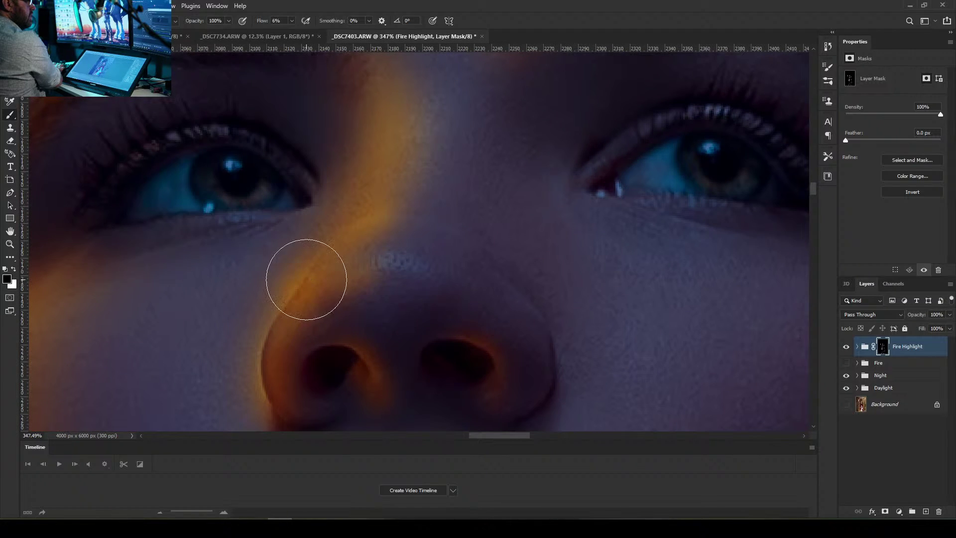
scroll(252, 299, down, 3)
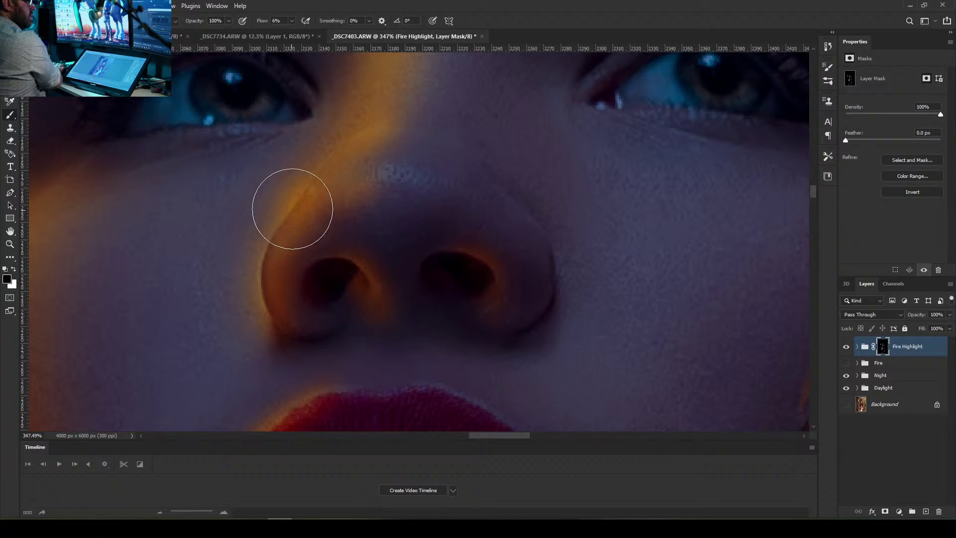
key(bracketleft)
key(bracketleft)
key(bracketleft)
key(bracketleft)
click(291, 21)
drag(294, 34, 401, 31)
click(323, 139)
drag(318, 153, 300, 182)
key(bracketleft)
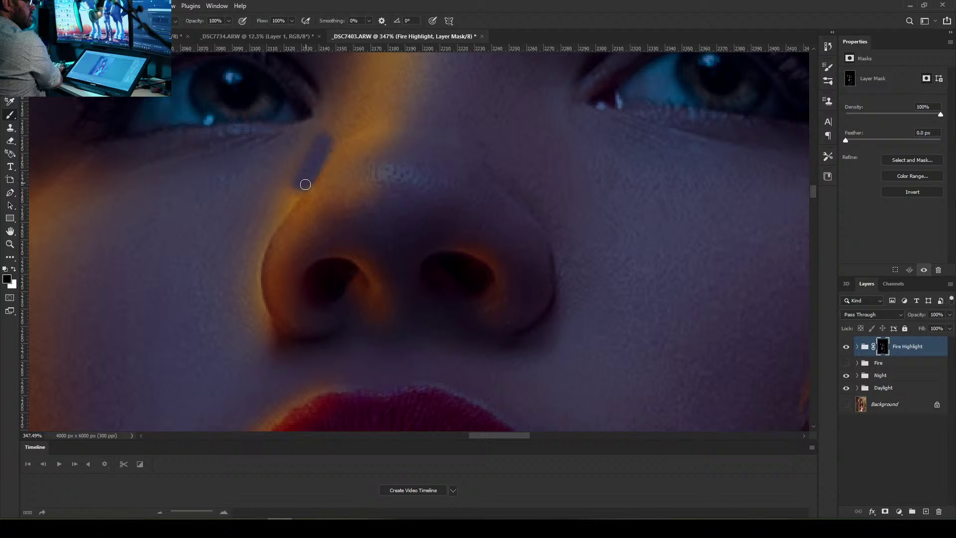
Mask out the orange spill on the cheek along the outer contour of the nostril, enlarging the brush for the wider area
drag(285, 212, 278, 223)
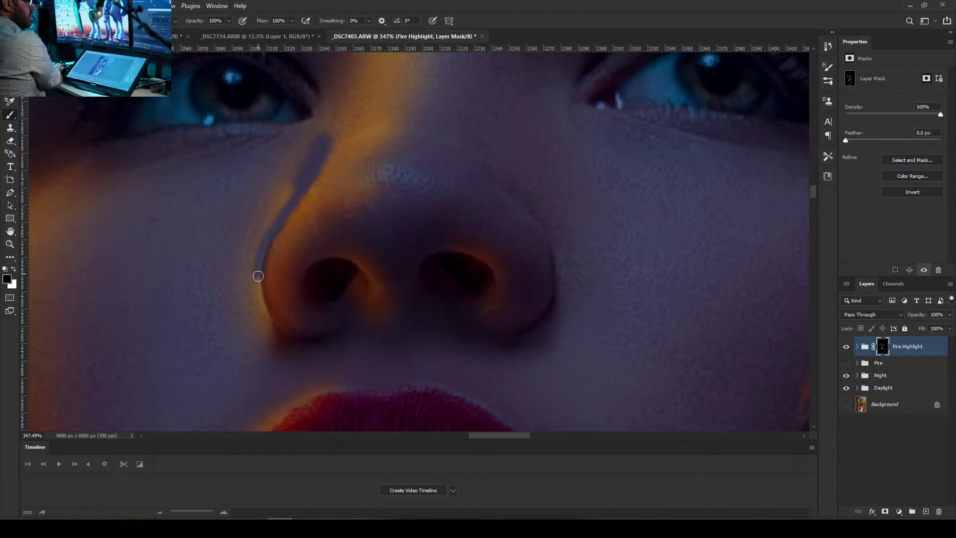
drag(257, 276, 255, 311)
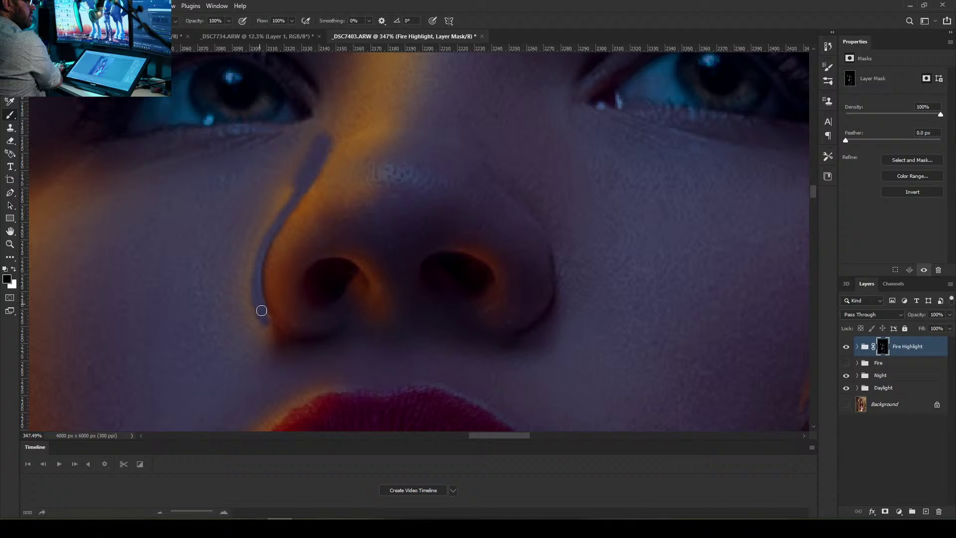
drag(270, 328, 259, 313)
key(bracketright)
mouse_move(241, 282)
mouse_down()
mouse_move(259, 332)
mouse_move(252, 325)
mouse_move(257, 337)
mouse_move(232, 340)
mouse_up()
mouse_move(211, 269)
mouse_down()
mouse_move(240, 258)
mouse_move(246, 275)
mouse_move(244, 255)
mouse_move(305, 144)
mouse_up()
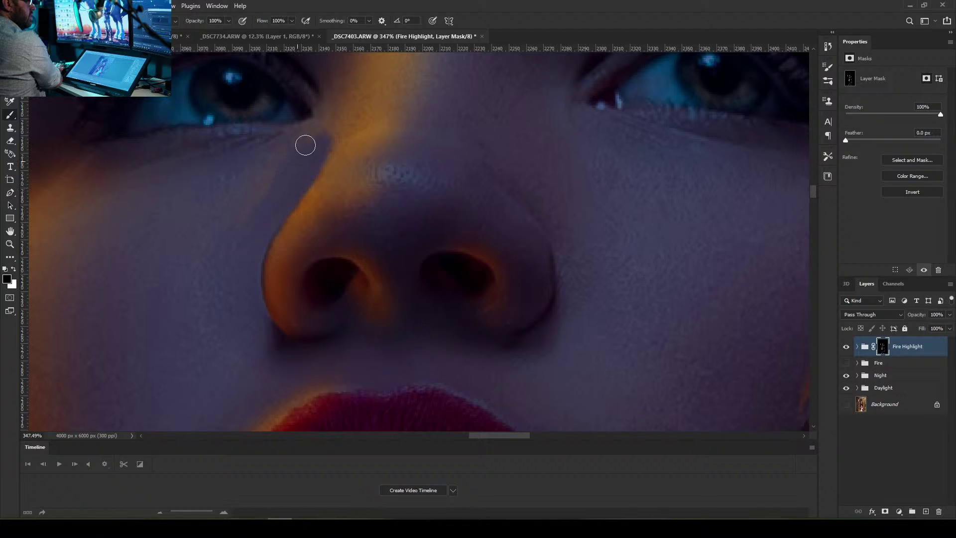
Clear the remaining orange spill between the inner eye corner and the nose bridge with a larger brush
key(bracketright)
key(bracketright)
key(bracketright)
drag(279, 127, 317, 90)
mouse_move(279, 158)
mouse_down()
mouse_move(324, 111)
mouse_move(337, 74)
mouse_up()
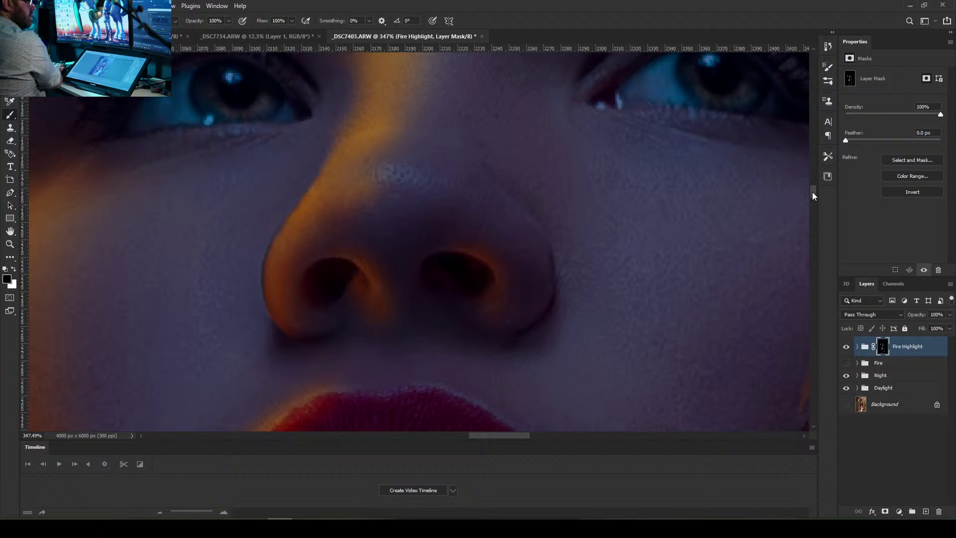
Soften the orange highlight on the upper nose bridge between the eyebrows, painting black at 4% flow
drag(813, 193, 819, 186)
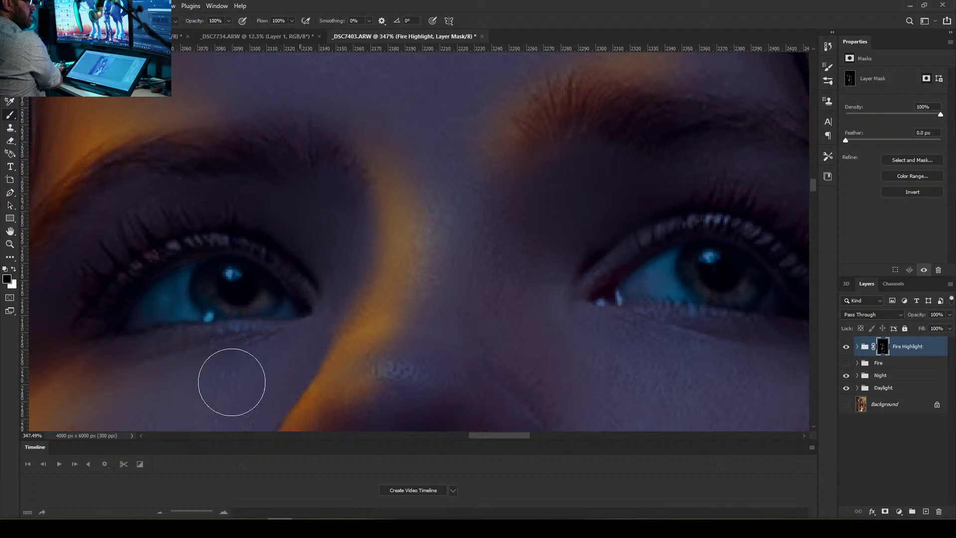
click(293, 21)
drag(258, 37, 249, 40)
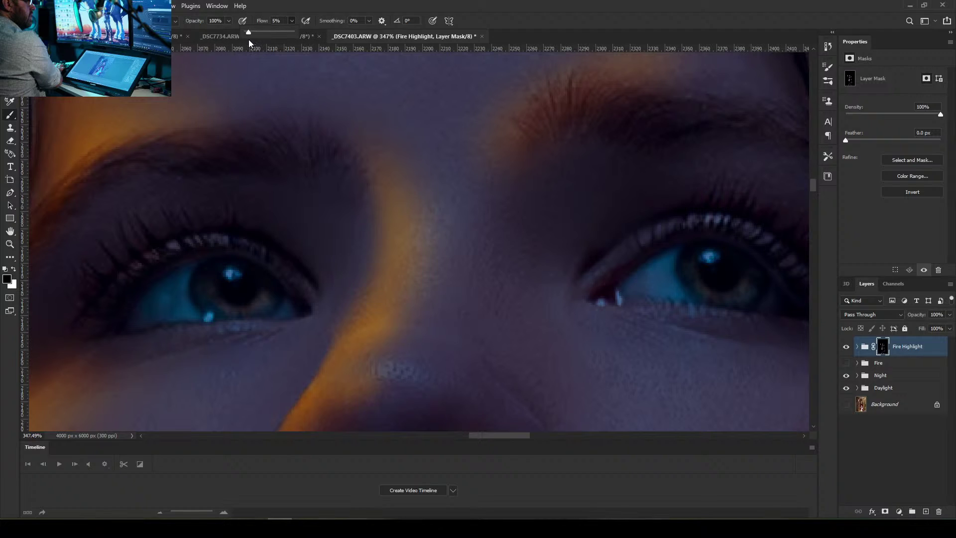
drag(383, 151, 418, 194)
mouse_move(309, 140)
mouse_down()
mouse_move(353, 177)
mouse_move(429, 209)
mouse_up()
drag(414, 87, 459, 239)
drag(420, 103, 445, 272)
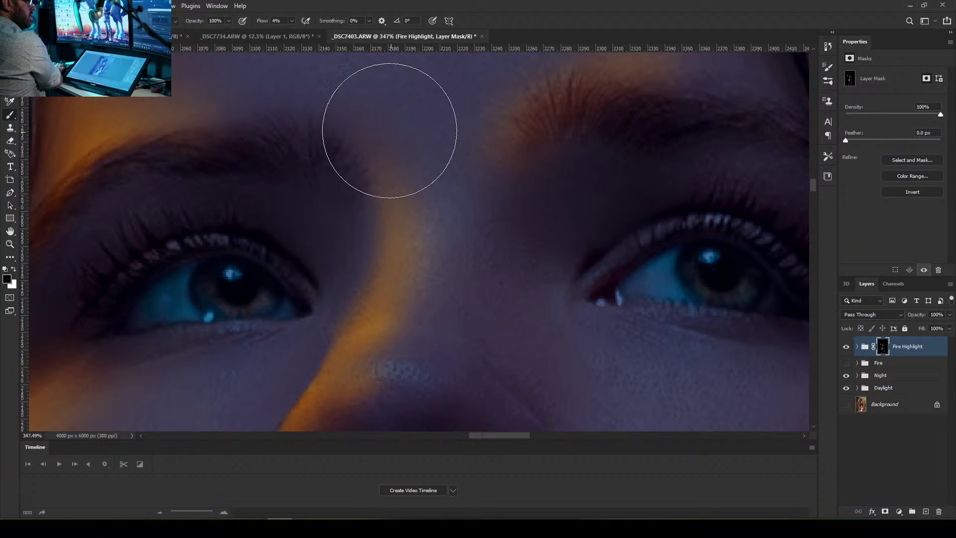
mouse_move(388, 130)
mouse_down()
mouse_move(464, 259)
mouse_move(459, 328)
mouse_up()
drag(471, 183, 500, 261)
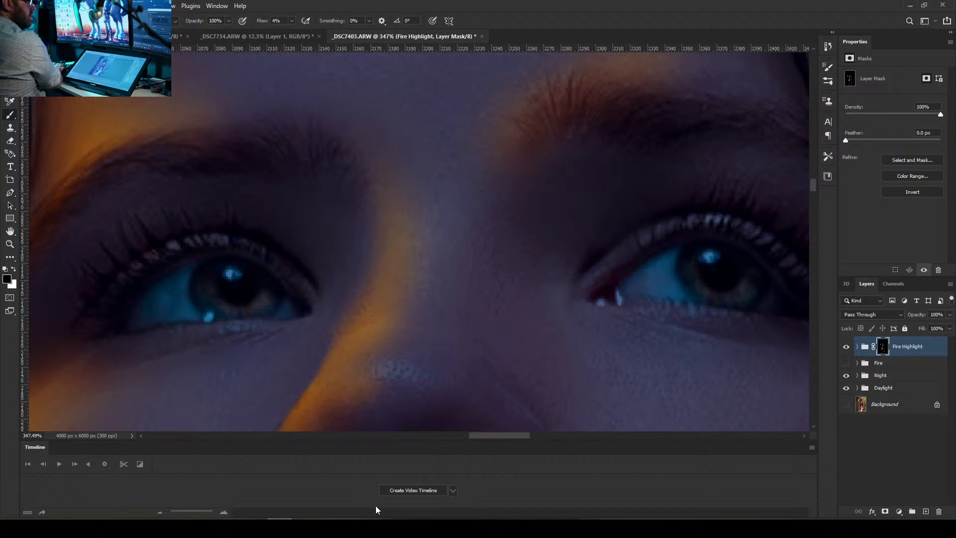
Fade the orange highlight down the middle of the nose bridge, reducing the brush size along the way
mouse_move(814, 187)
mouse_down()
mouse_move(811, 199)
mouse_move(823, 188)
mouse_up()
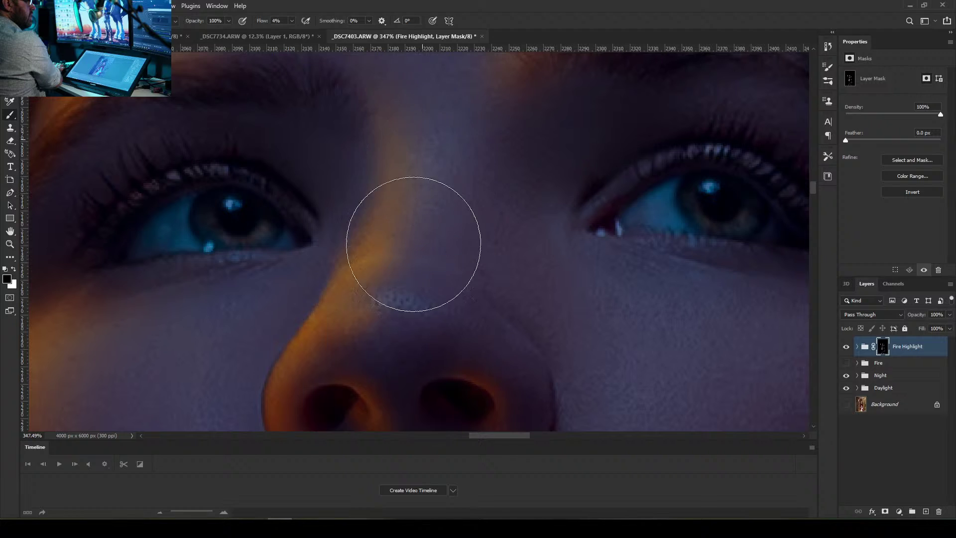
drag(425, 122, 417, 273)
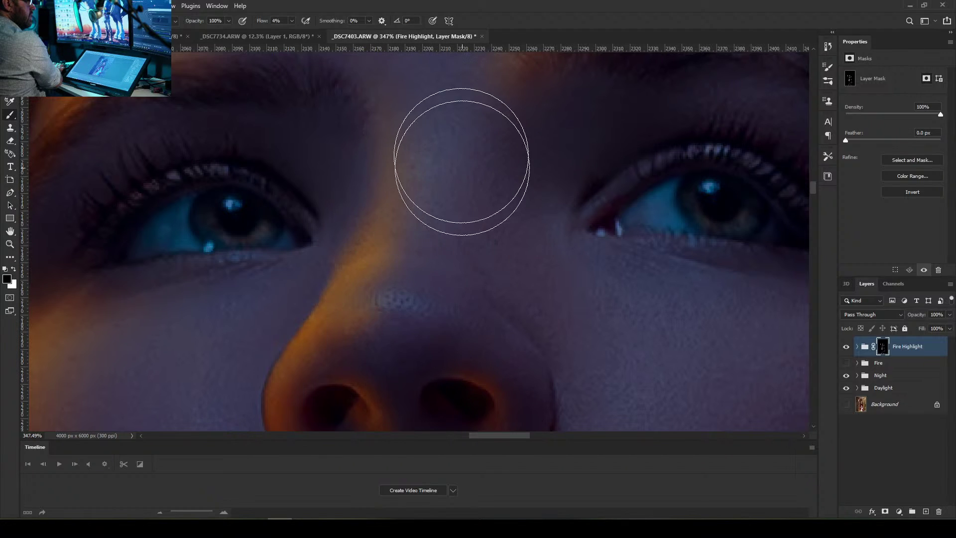
key(bracketleft)
key(bracketleft)
key(bracketleft)
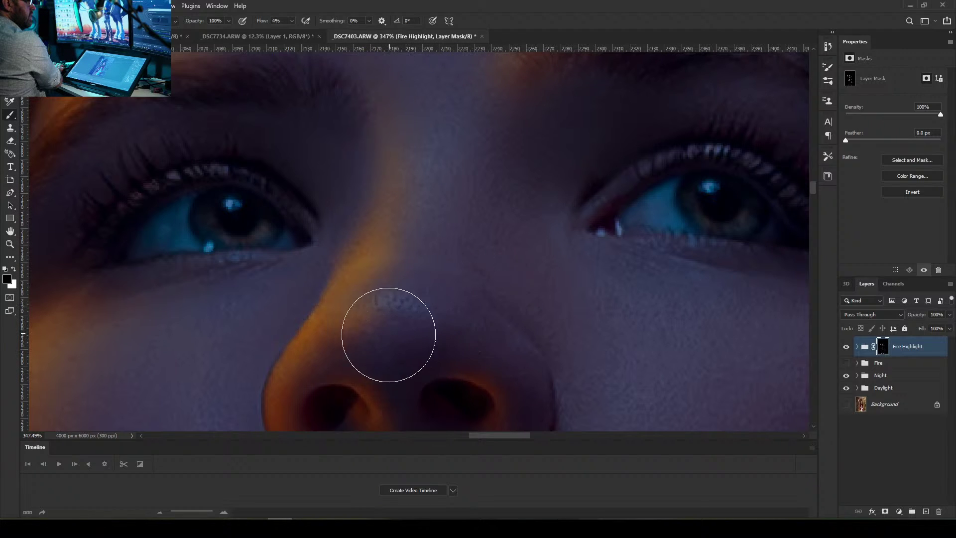
key(bracketleft)
mouse_move(390, 212)
mouse_down()
mouse_move(392, 118)
mouse_move(369, 201)
mouse_move(402, 208)
mouse_move(333, 241)
mouse_move(370, 219)
mouse_move(308, 293)
mouse_up()
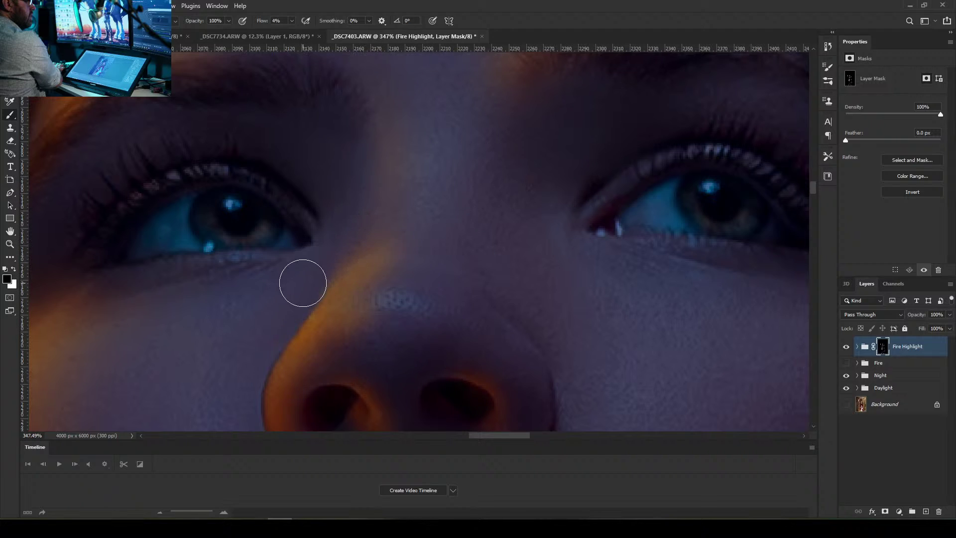
Refine the edge of the orange highlight on the side of the nose with a smaller brush
key(bracketleft)
key(bracketleft)
drag(306, 292, 343, 253)
key(bracketleft)
scroll(395, 241, down, 10)
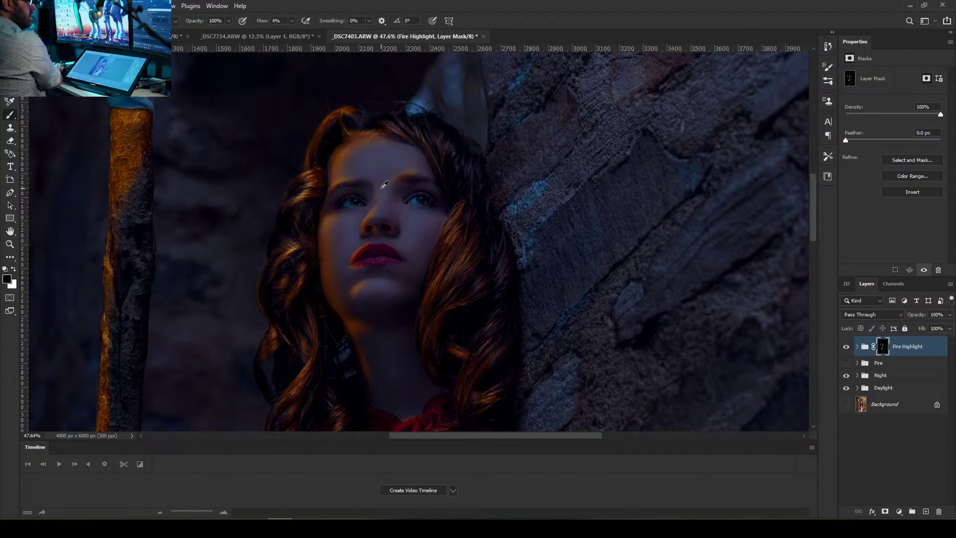
Touch up the warm highlight along the nose's outer edge, painting white at 4% flow
scroll(384, 185, up, 3)
scroll(385, 185, up, 6)
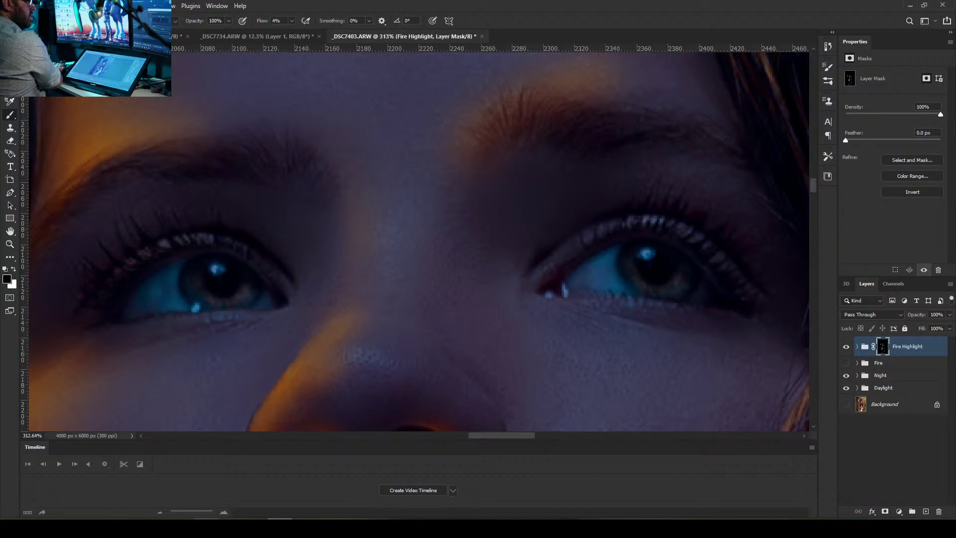
drag(811, 185, 817, 193)
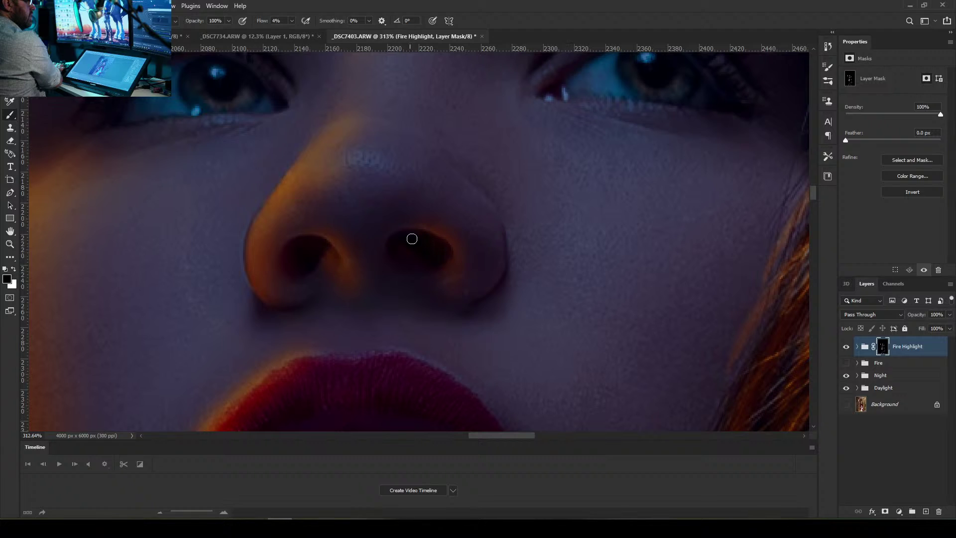
click(13, 272)
scroll(219, 234, up, 3)
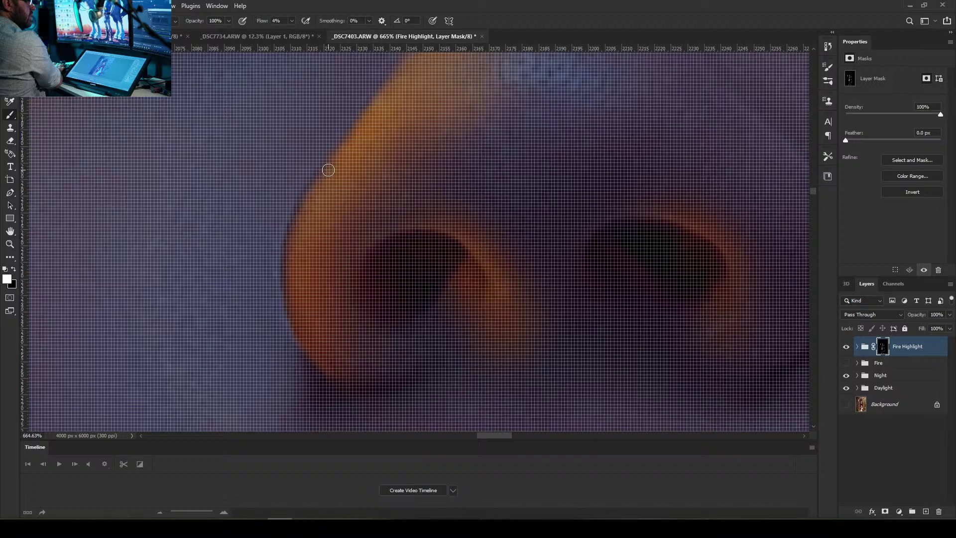
scroll(372, 132, down, 1)
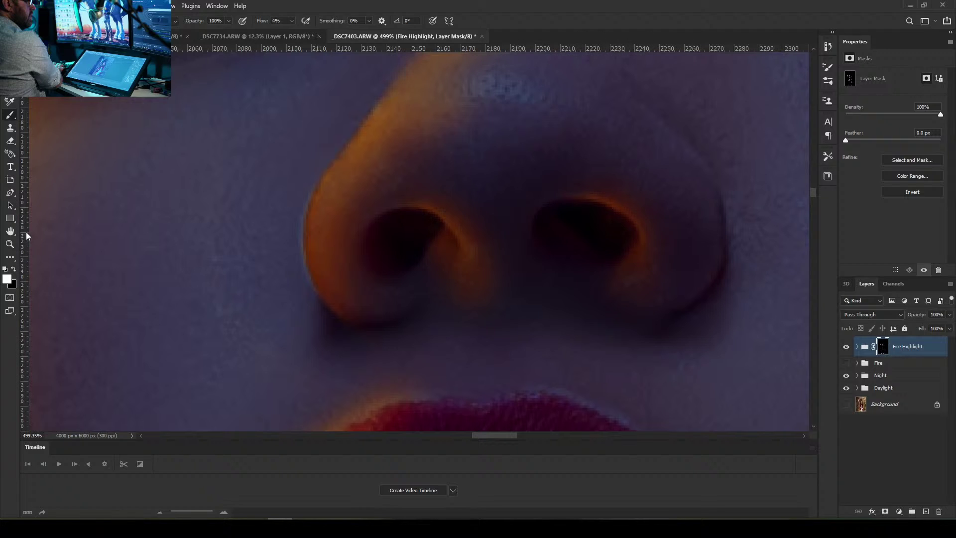
Reduce the orange glow in and beside the fire-side nostril, painting black at 9% flow with a larger brush
click(13, 270)
drag(294, 31, 296, 31)
key(bracketright)
key(bracketright)
key(bracketright)
key(bracketright)
mouse_move(401, 250)
mouse_down()
mouse_move(412, 267)
mouse_move(381, 246)
mouse_move(378, 264)
mouse_move(390, 263)
mouse_move(384, 235)
mouse_move(376, 261)
mouse_move(400, 251)
mouse_move(385, 231)
mouse_move(376, 264)
mouse_move(389, 285)
mouse_up()
key(bracketright)
key(bracketright)
key(bracketright)
key(bracketleft)
key(bracketleft)
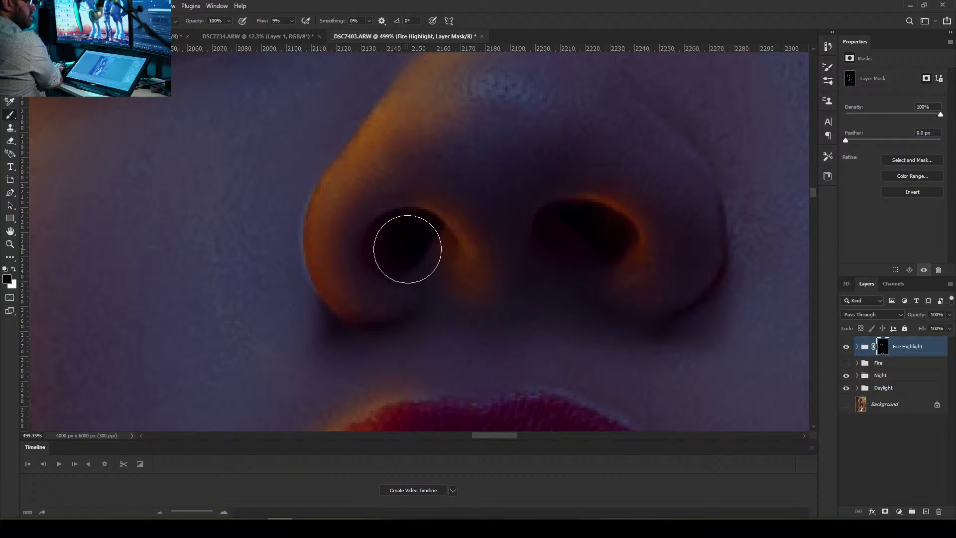
drag(407, 250, 446, 275)
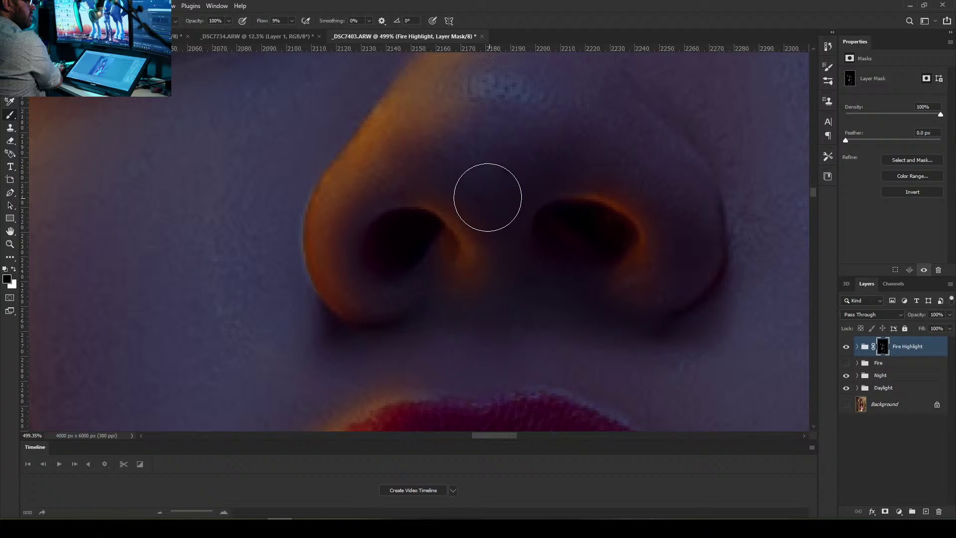
Refine the remaining orange glow around the nostrils with a smaller brush and check the result on the whole face
key(bracketleft)
key(bracketleft)
key(bracketleft)
key(bracketleft)
key(bracketright)
key(bracketright)
scroll(550, 265, down, 8)
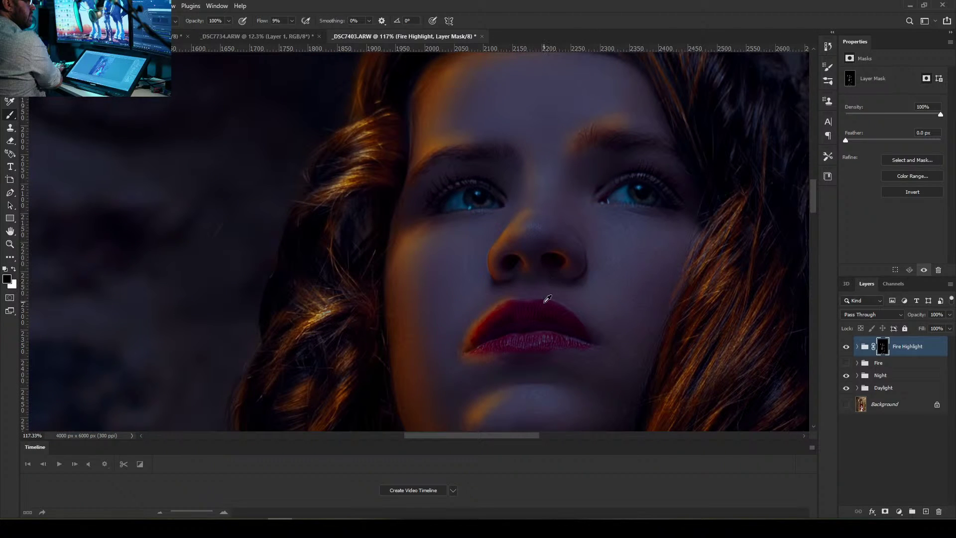
scroll(548, 298, up, 5)
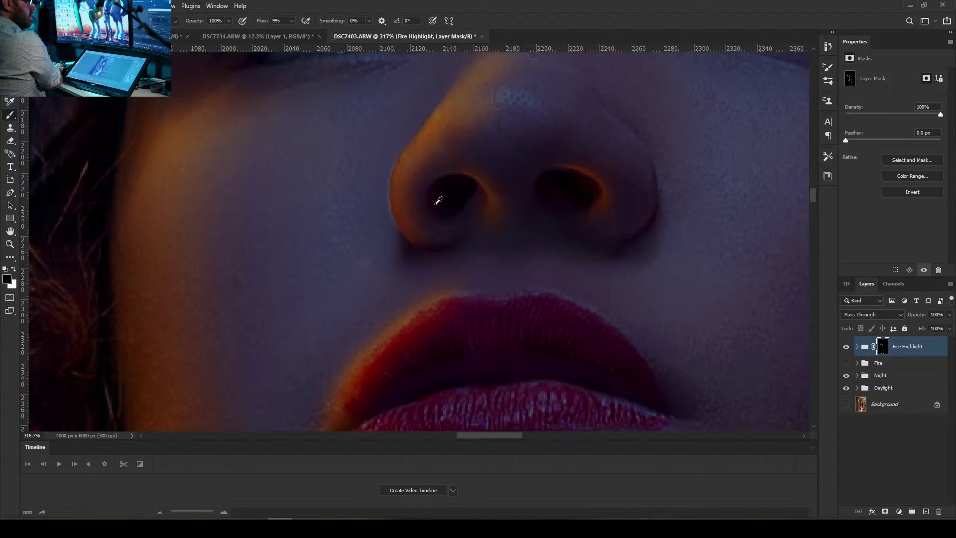
scroll(371, 194, up, 4)
scroll(381, 193, down, 3)
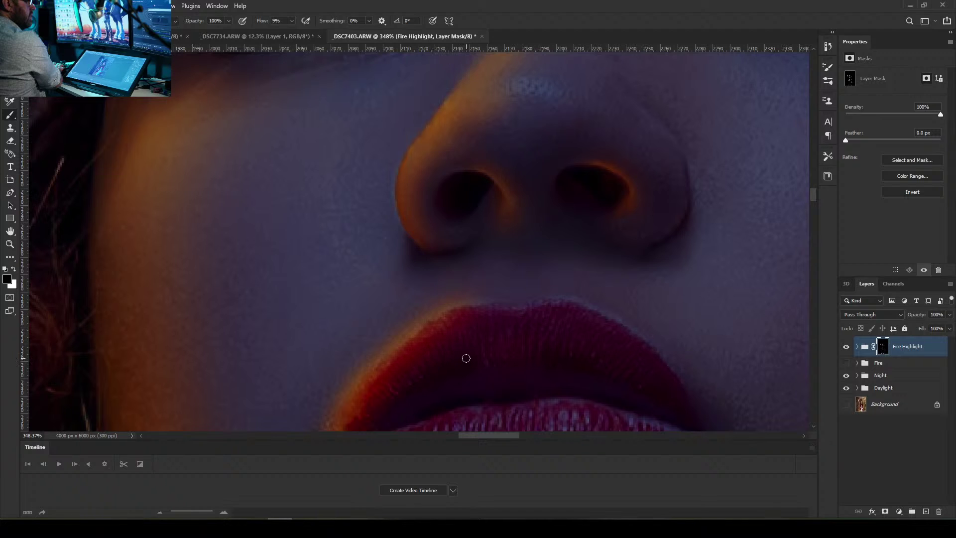
alt+scroll(478, 313, down, 3)
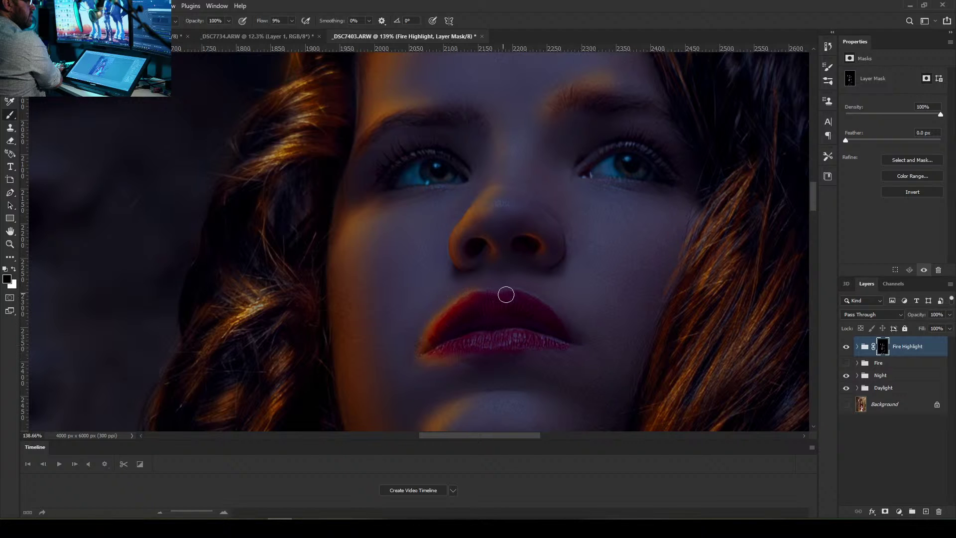
Soften the orange glow at the fire-side corner of the lips, painting black on the mask at 9% flow
scroll(486, 320, up, 3)
scroll(484, 320, up, 2)
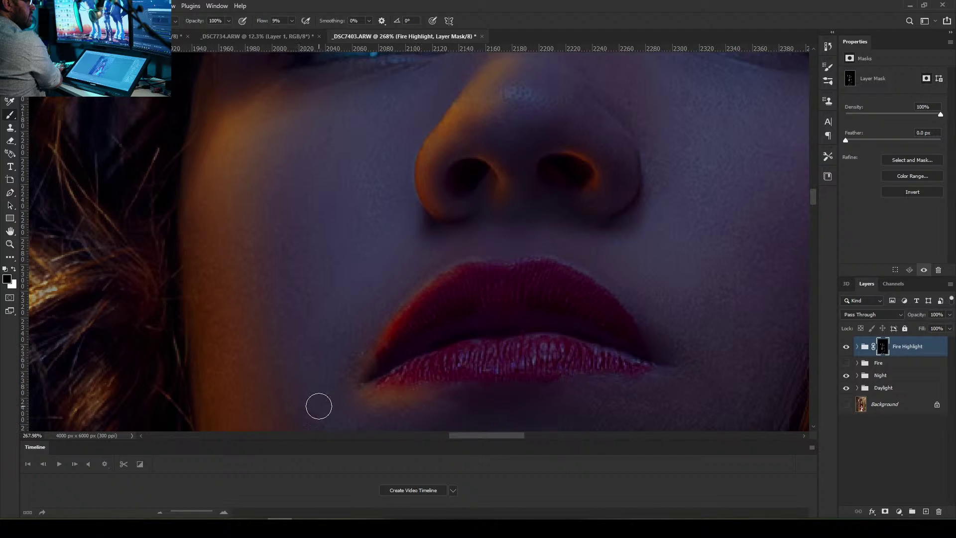
key(bracketright)
scroll(600, 311, down, 8)
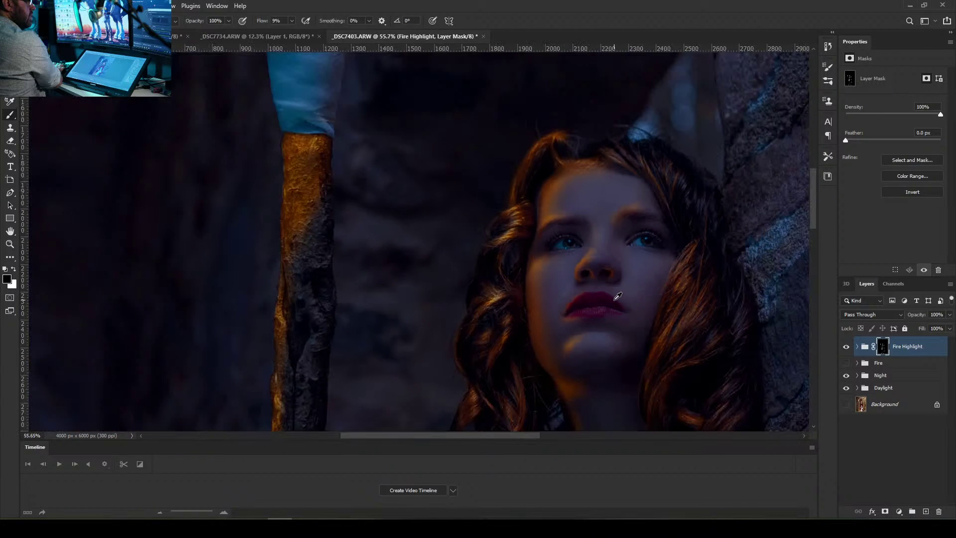
Soften the warm highlight on the chin with a larger brush at 9% flow and check it against the whole face
scroll(617, 296, up, 6)
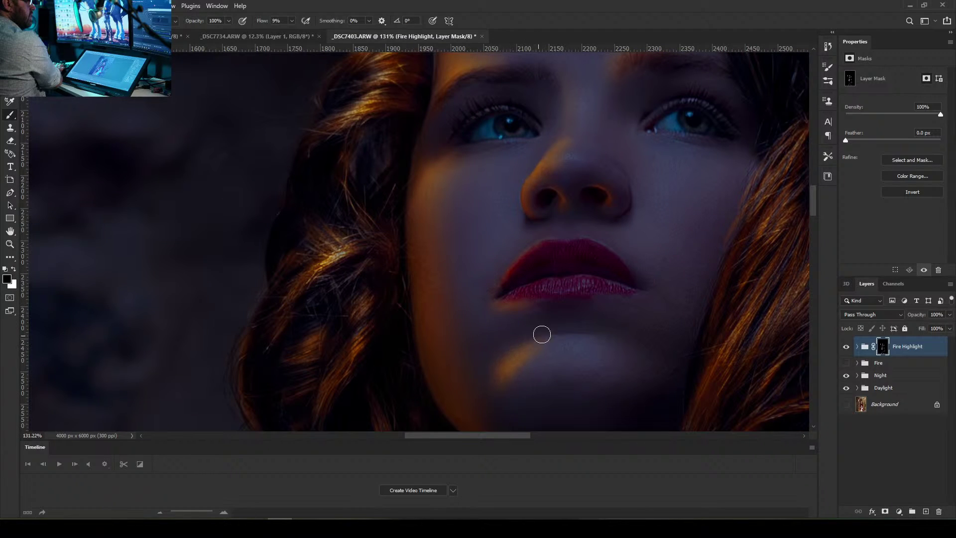
key(])
key(])
key(])
key(])
mouse_move(555, 314)
mouse_down()
mouse_move(492, 330)
mouse_move(495, 353)
mouse_move(560, 317)
mouse_move(497, 331)
mouse_move(544, 313)
mouse_up()
key([)
scroll(636, 215, down, 5)
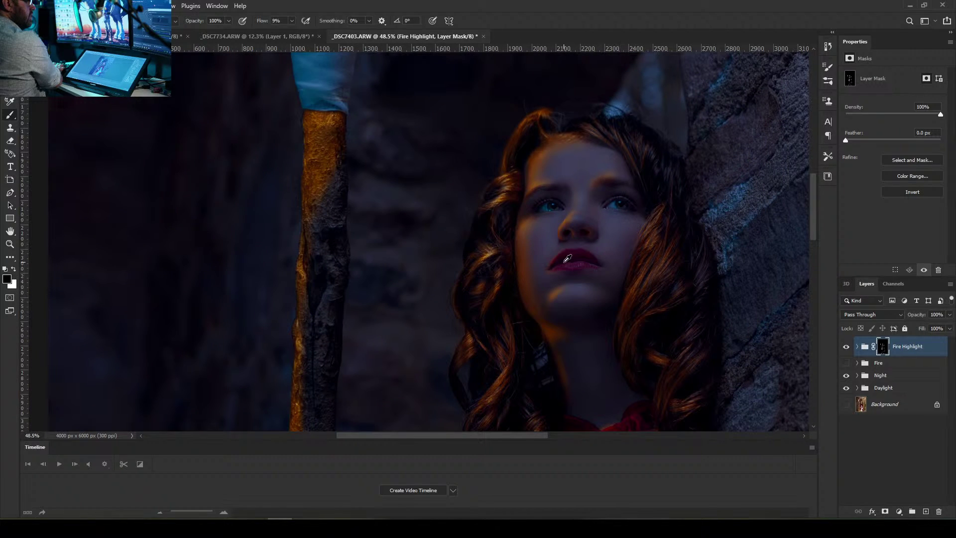
Reduce the orange patch under the jaw and on the neck, varying the brush size at 9% flow
scroll(567, 257, up, 4)
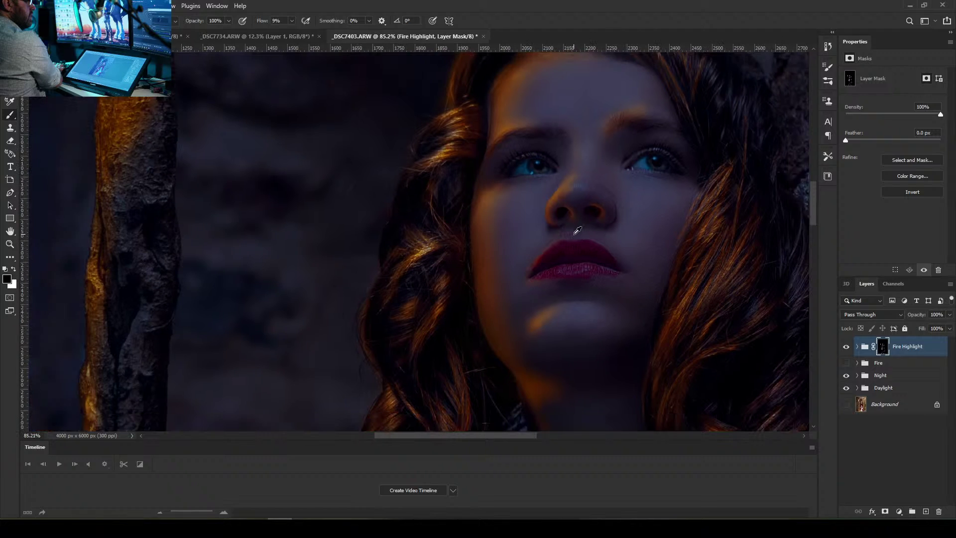
scroll(577, 230, up, 1)
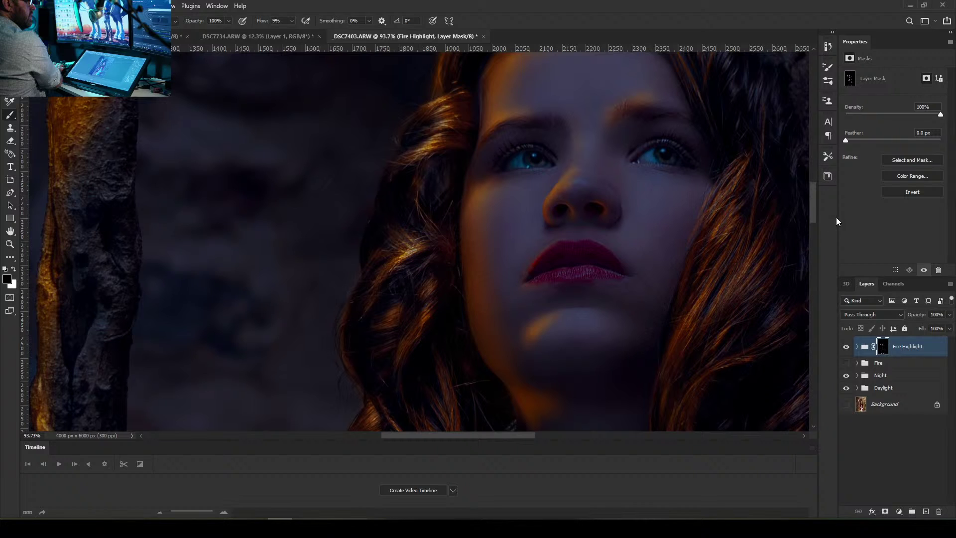
drag(811, 210, 818, 232)
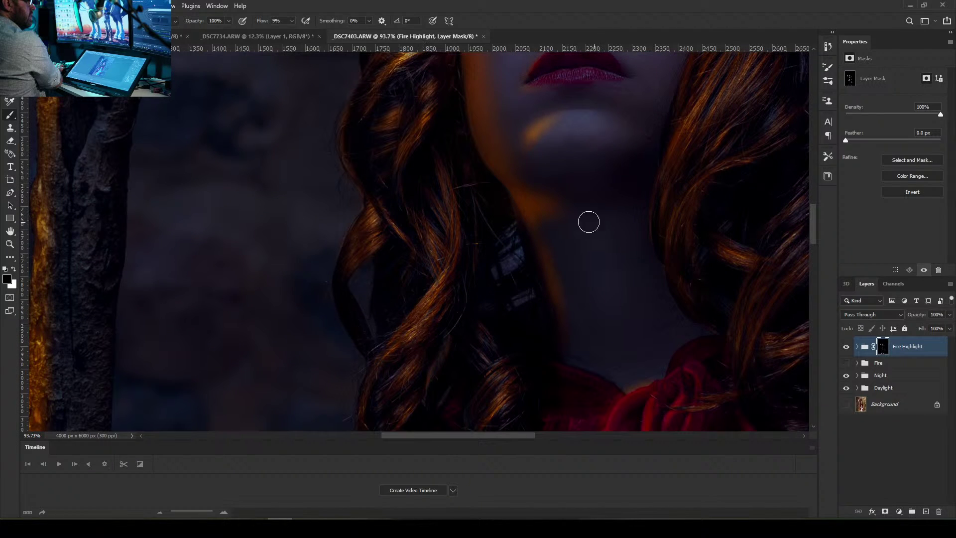
key(bracketright)
key(bracketright)
key(bracketright)
key(bracketright)
key(bracketright)
key(bracketleft)
key(bracketleft)
key(bracketleft)
key(bracketleft)
key(bracketleft)
key(bracketright)
key(bracketright)
key(bracketright)
key(bracketright)
key(bracketright)
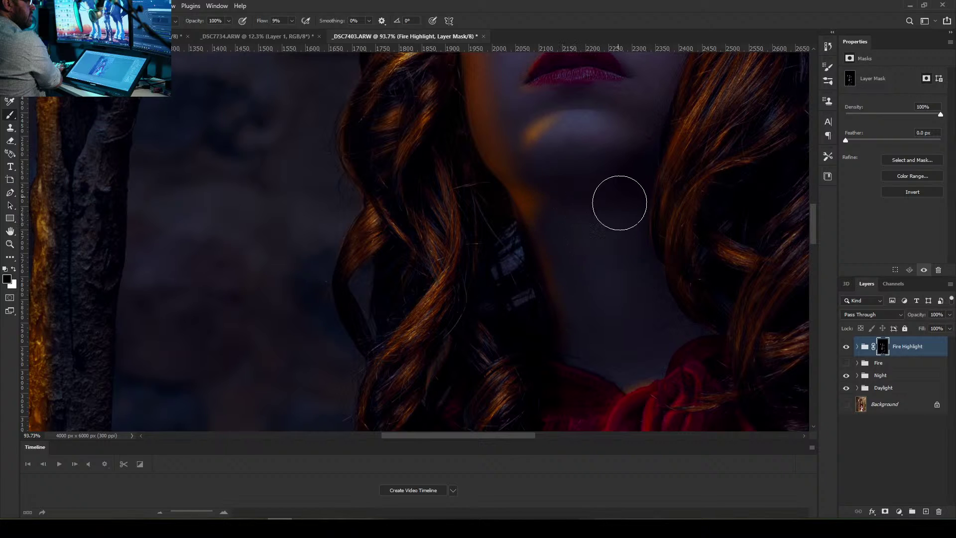
key(bracketleft)
key(bracketleft)
key(bracketleft)
Reduce the orange glow above and around the eyebrow farther from the torch, using progressively smaller brushes
scroll(638, 181, up, 5)
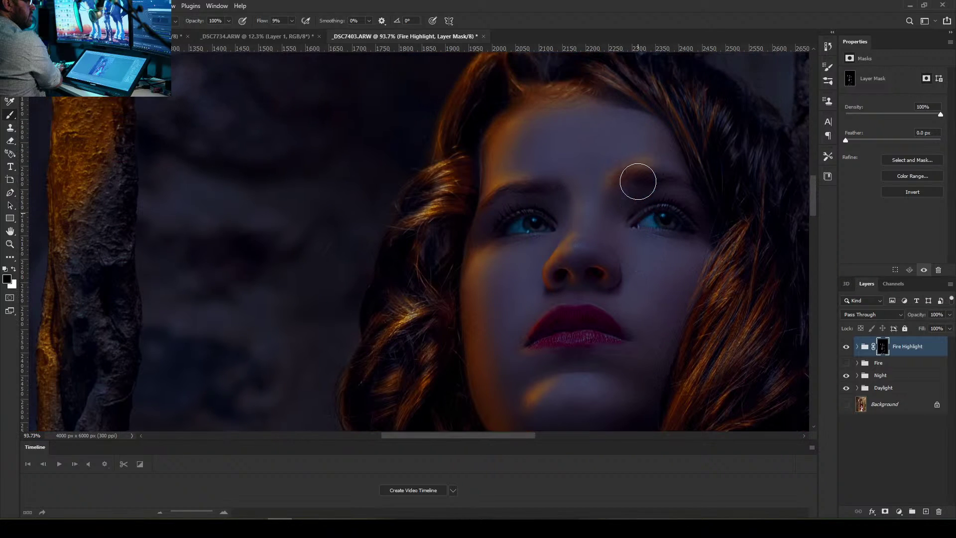
scroll(638, 182, up, 2)
alt+scroll(655, 188, up, 4)
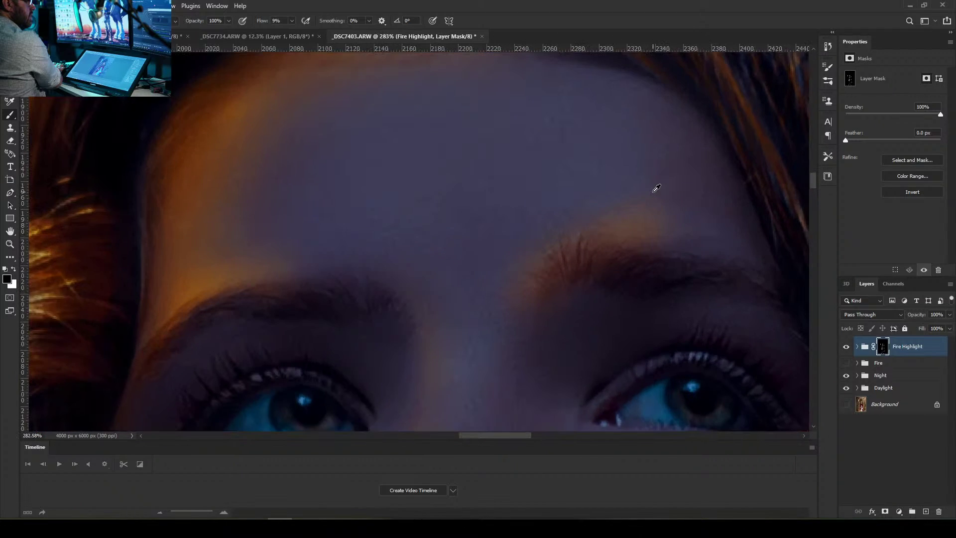
scroll(656, 188, down, 2)
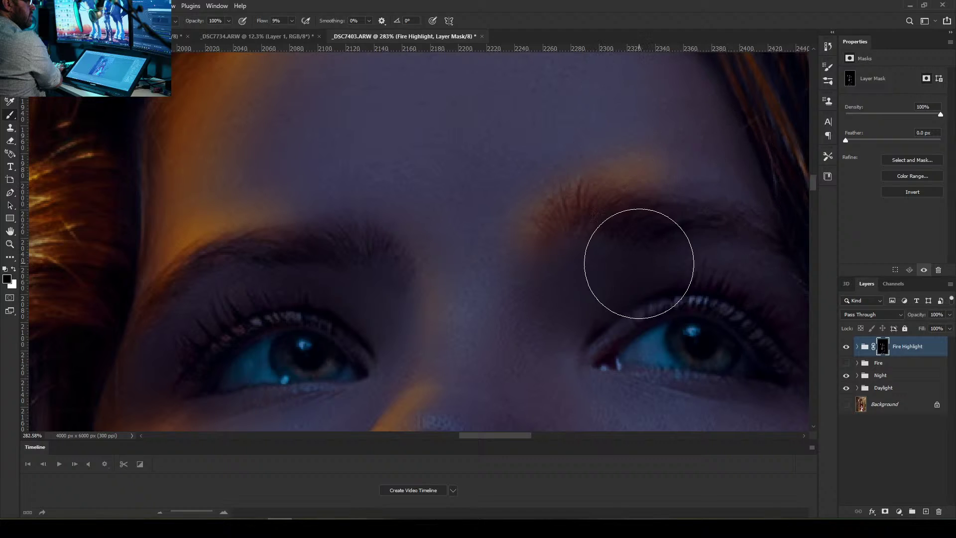
key([)
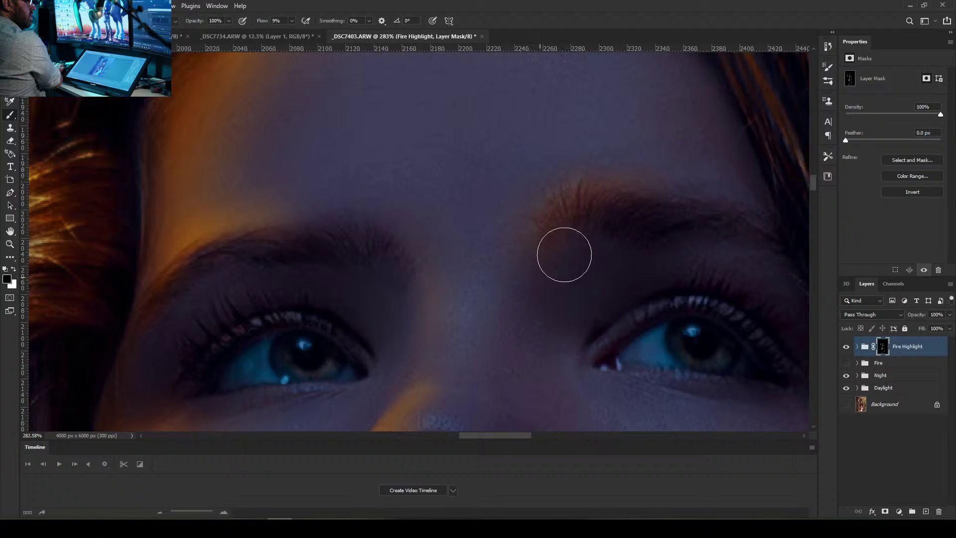
key(bracketleft)
key(bracketleft)
key(bracketleft)
key(bracketleft)
scroll(707, 454, down, 5)
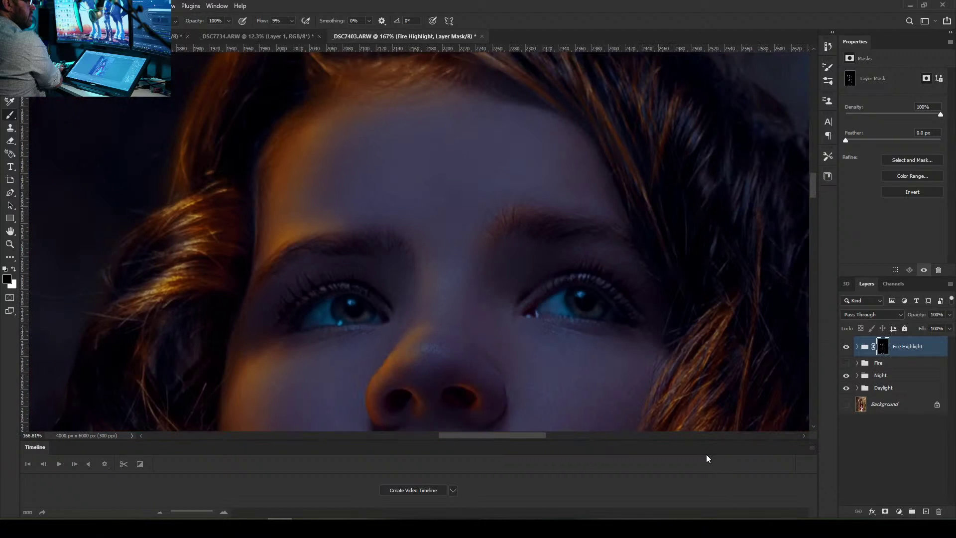
Compare the portrait with and without the Fire Highlight group, both near the face and across the full figure
scroll(540, 269, down, 5)
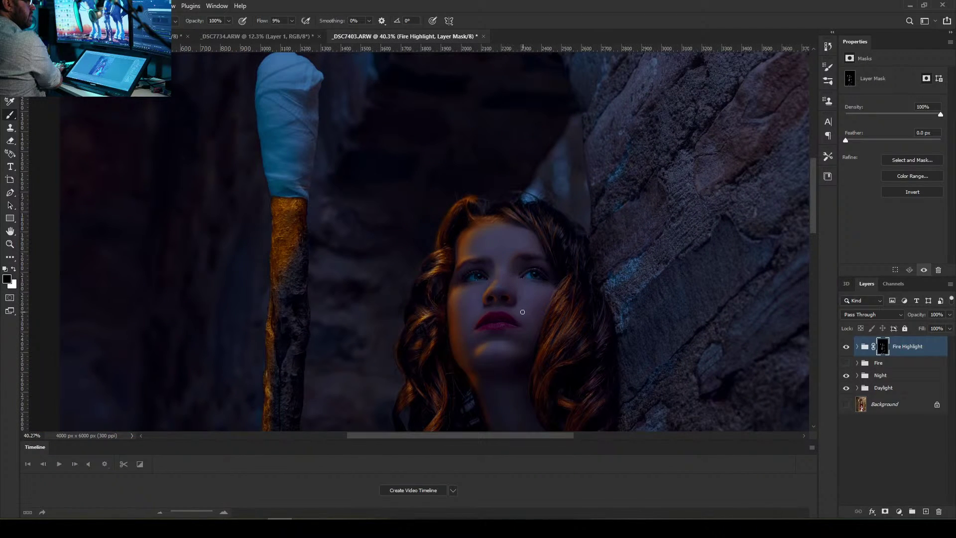
scroll(522, 312, down, 3)
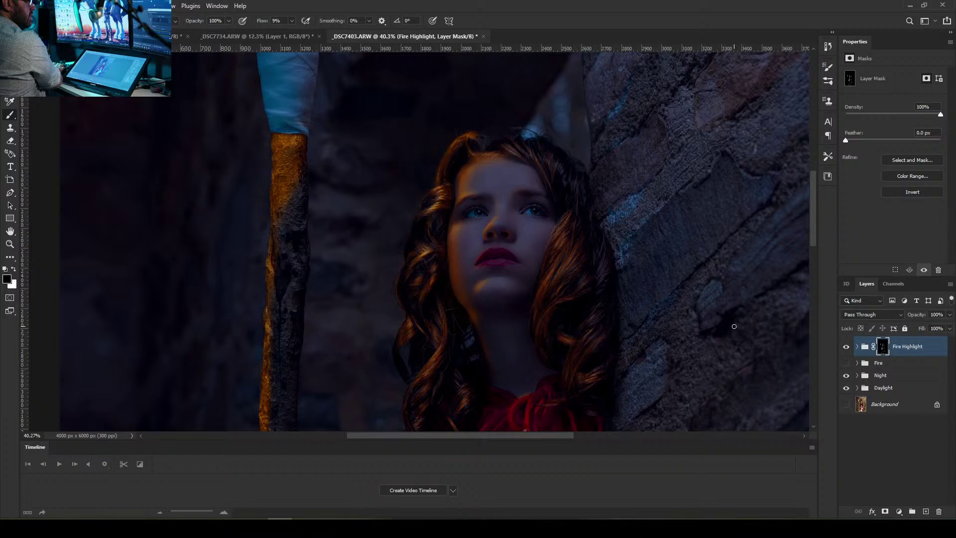
click(846, 347)
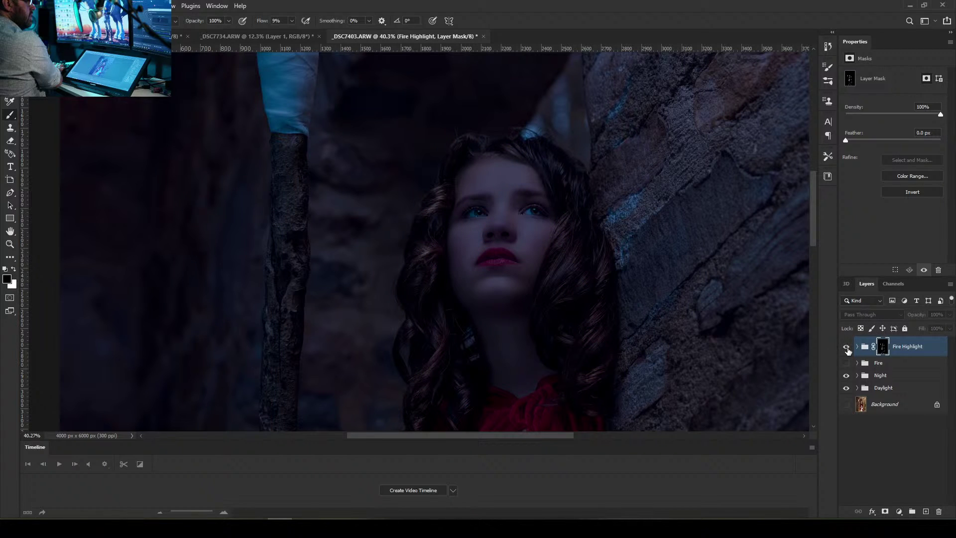
click(846, 347)
click(847, 347)
click(846, 347)
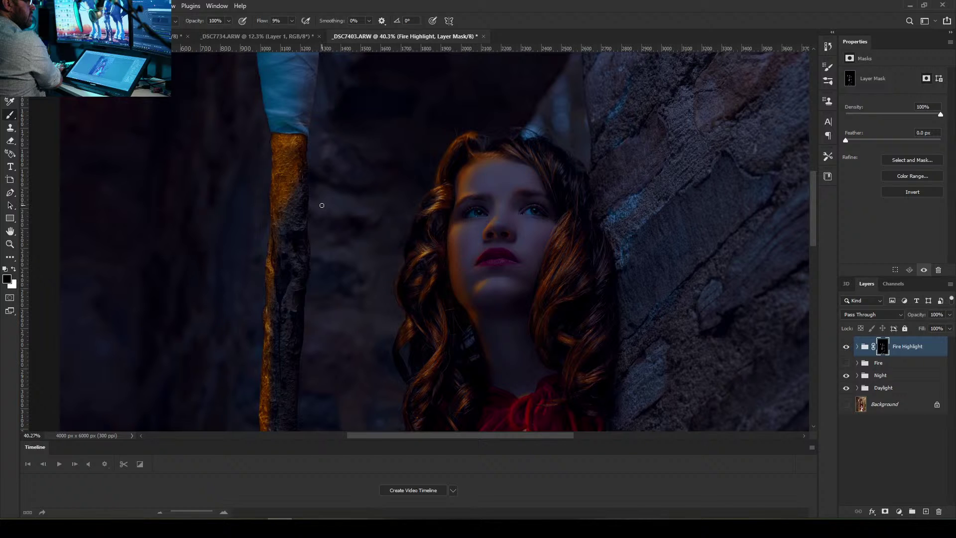
drag(322, 205, 263, 157)
drag(330, 272, 280, 243)
drag(280, 311, 382, 279)
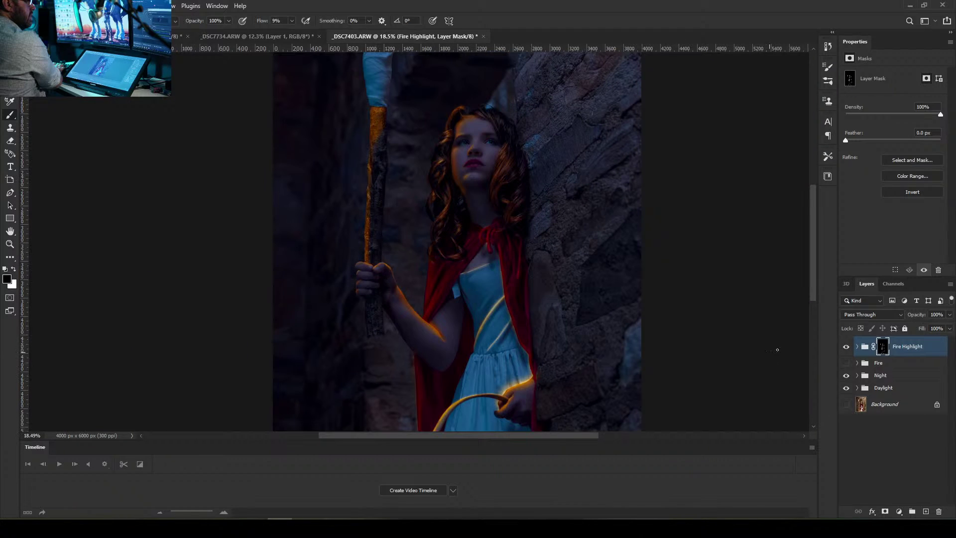
click(847, 347)
click(846, 347)
click(846, 348)
click(846, 348)
Try a 72% fill on the Fire Highlight group and return it to 100%
click(949, 329)
drag(949, 340, 941, 342)
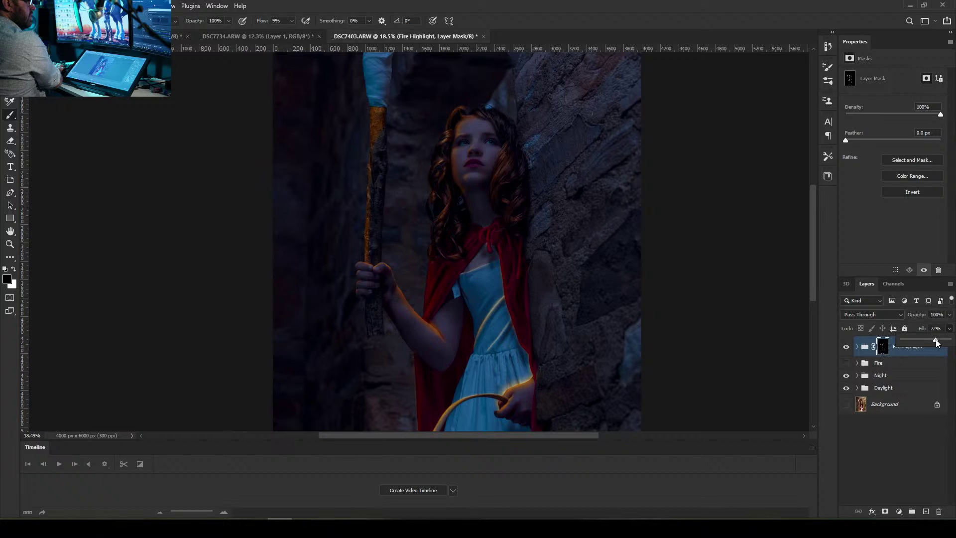
drag(936, 341, 951, 341)
click(897, 458)
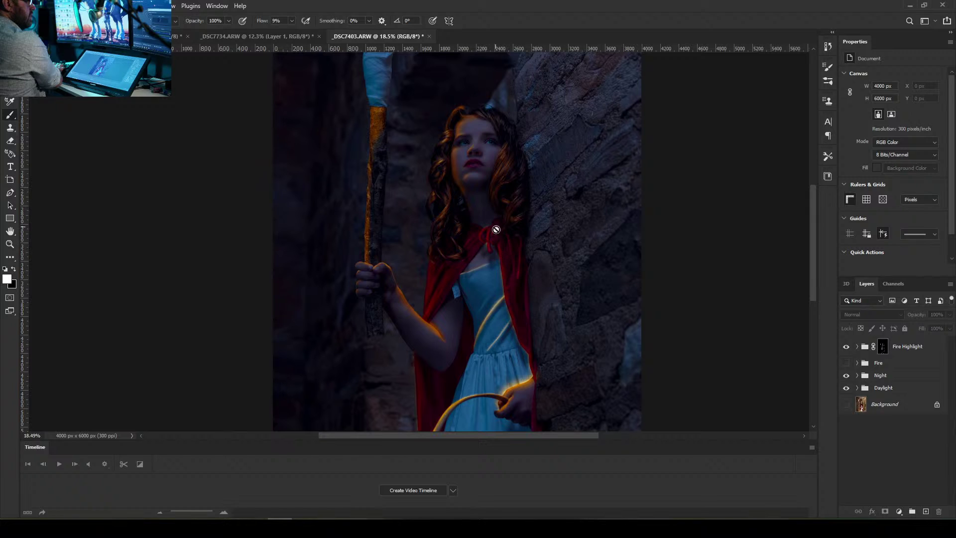
Remove the orange spill above the cape's bow, painting black on the Fire Highlight mask at 100% flow
scroll(496, 227, up, 10)
scroll(550, 233, down, 3)
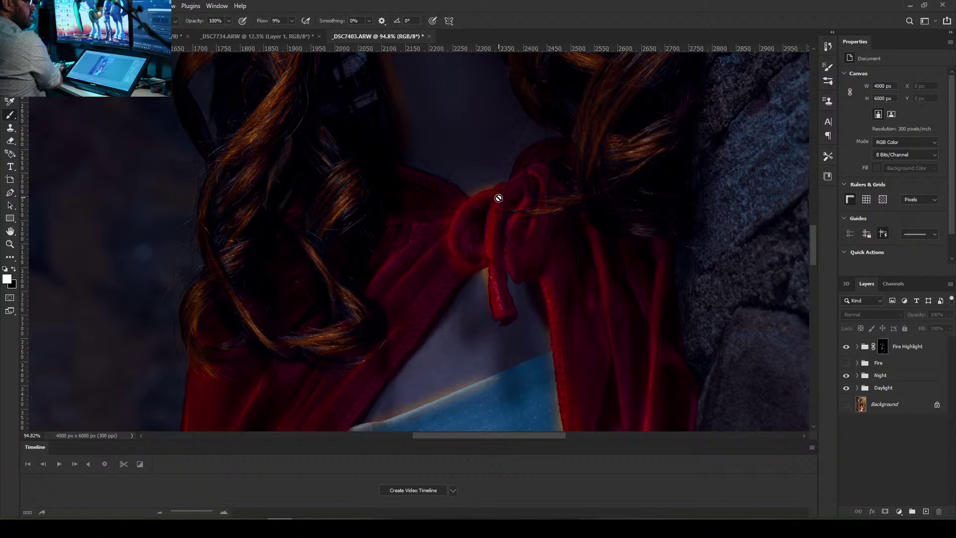
key(x)
click(882, 346)
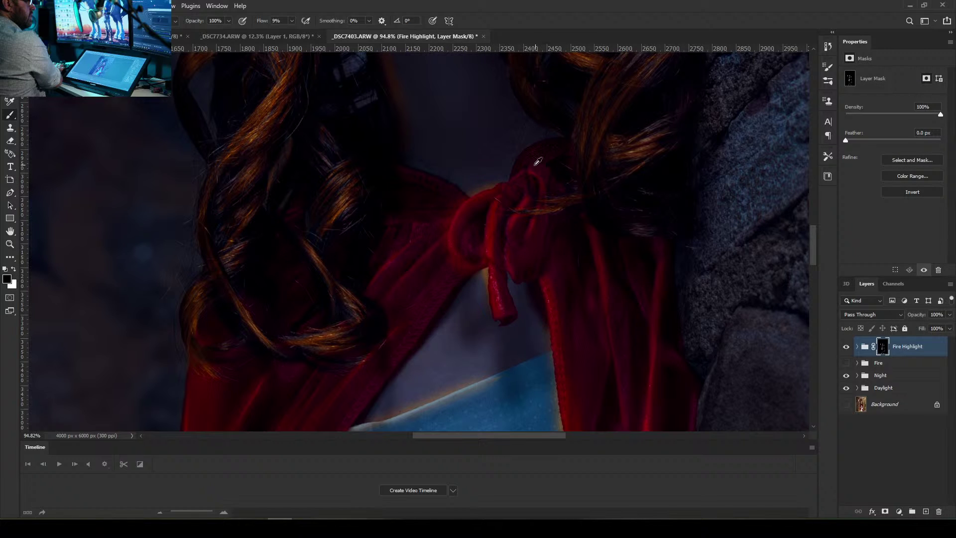
scroll(538, 161, up, 5)
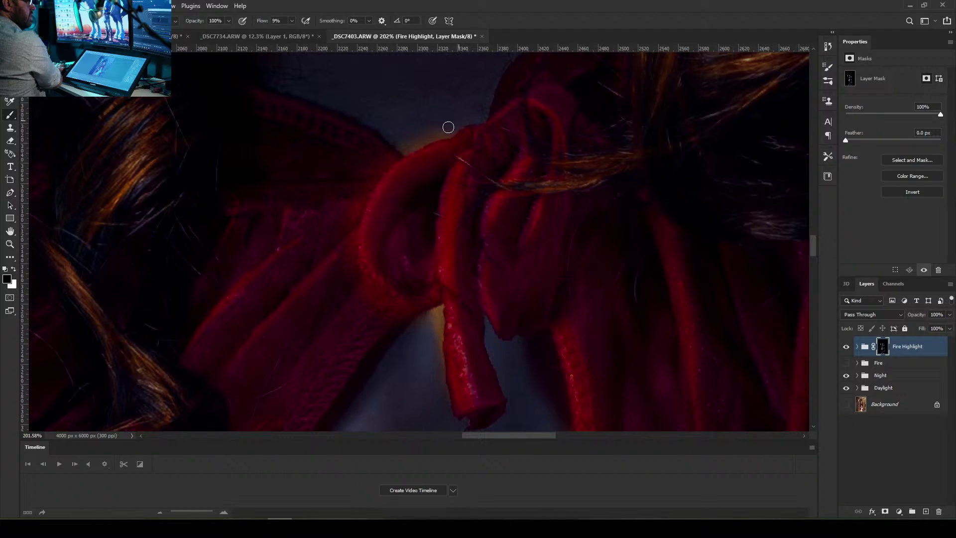
click(292, 20)
drag(315, 30, 359, 36)
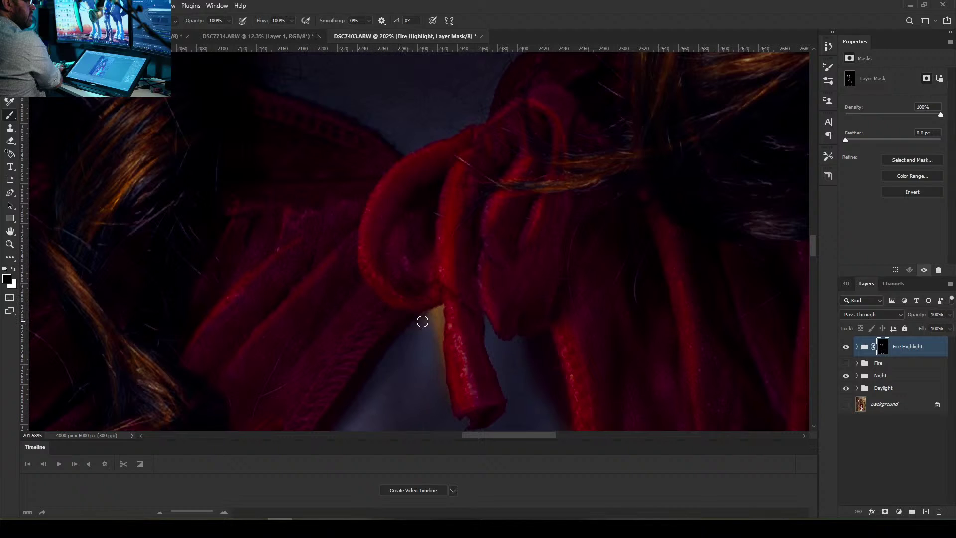
Paint out the orange spill on the skin below the bow, using a smaller brush beside the hanging cord
mouse_move(409, 328)
mouse_down()
mouse_move(421, 324)
mouse_move(413, 321)
mouse_up()
key(bracketleft)
drag(440, 322, 441, 337)
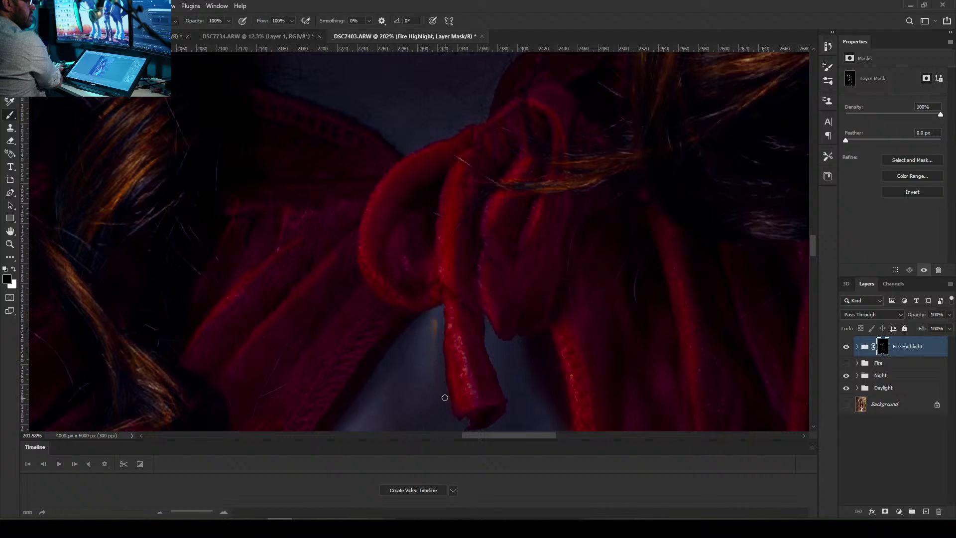
mouse_move(434, 320)
mouse_down()
mouse_move(422, 337)
mouse_move(437, 311)
mouse_up()
key(bracketright)
Trim the orange spill tightly along the cape's inner edge beside the chest and neckline with a small brush
drag(814, 247, 813, 258)
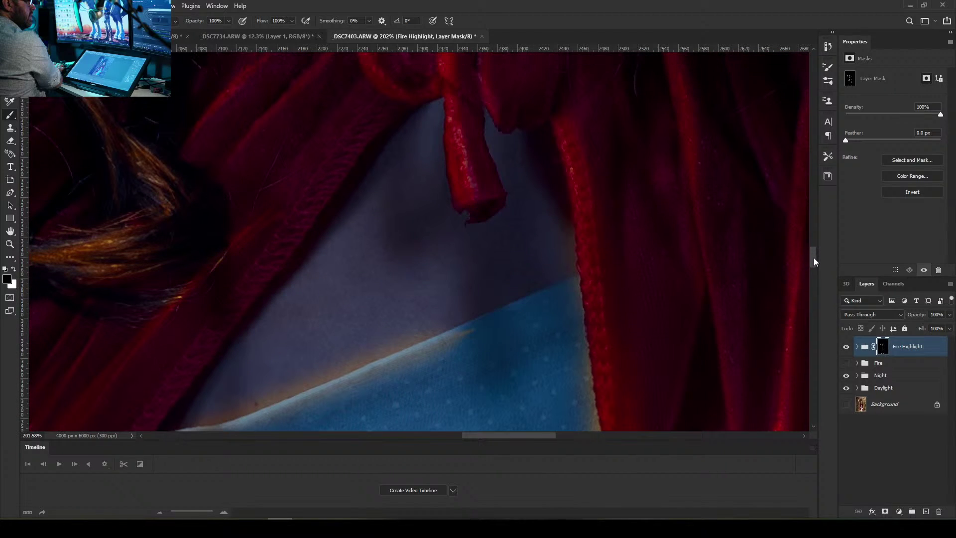
key(bracketright)
key(bracketright)
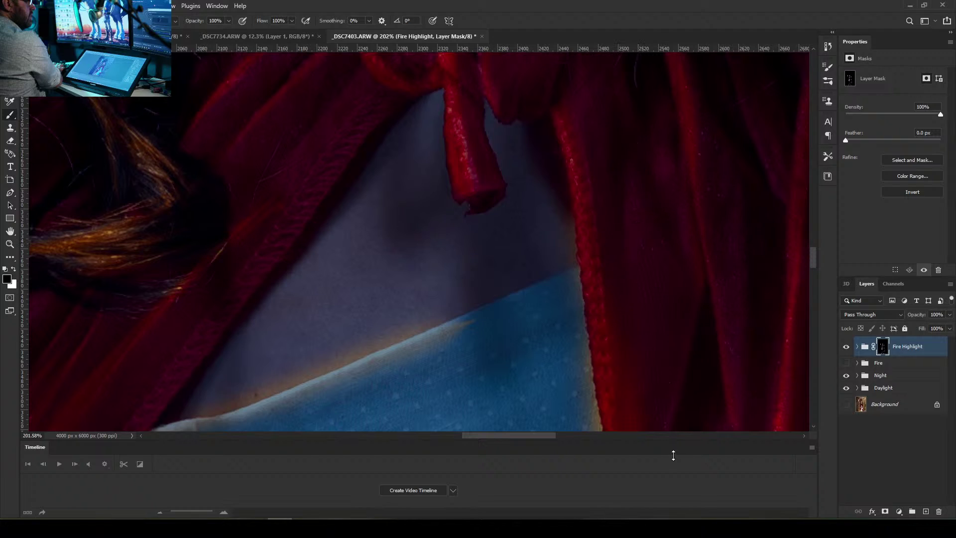
key(bracketleft)
key(bracketleft)
key(bracketleft)
key(bracketleft)
key(bracketleft)
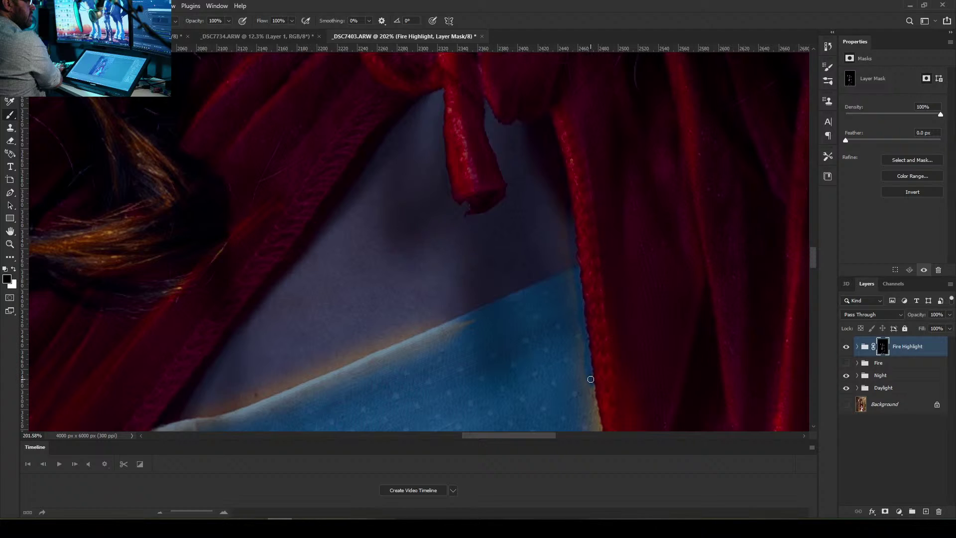
drag(589, 378, 593, 396)
Clear the wider orange glow on the upper blue bodice beside the cape with a larger brush
key(bracketright)
key(bracketright)
key(bracketright)
key(bracketright)
key(bracketright)
drag(574, 353, 586, 396)
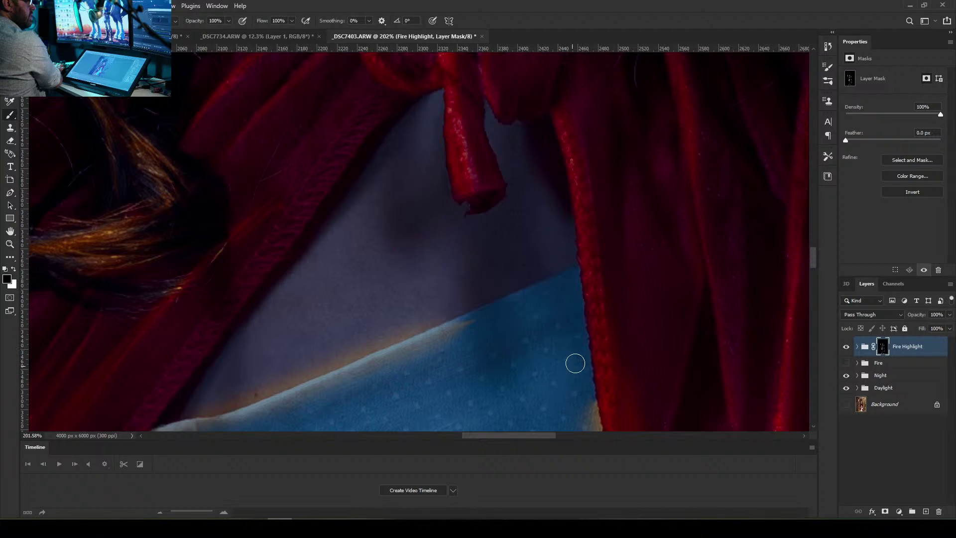
drag(575, 363, 588, 419)
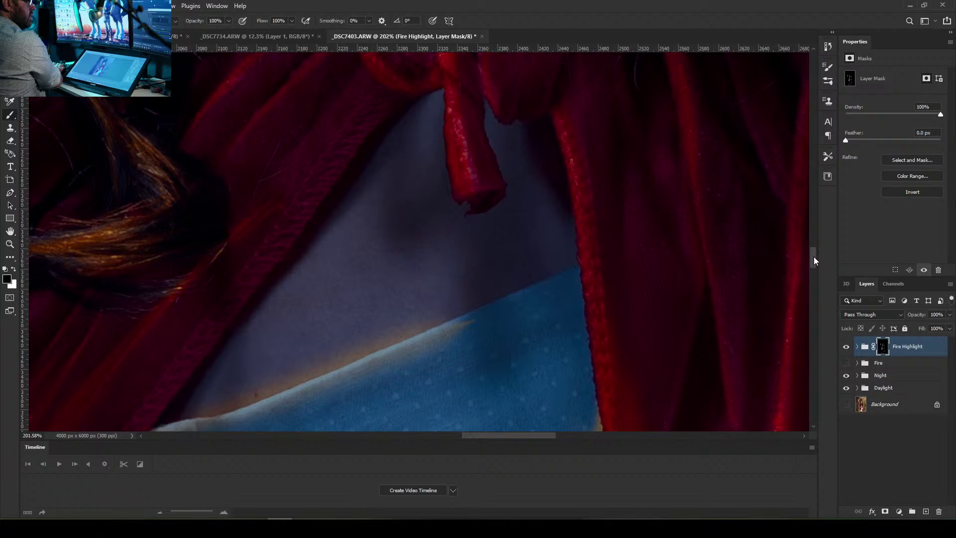
Erase the orange spill farther down the bodice, using a smaller brush close to the cape's trim
drag(813, 256, 810, 274)
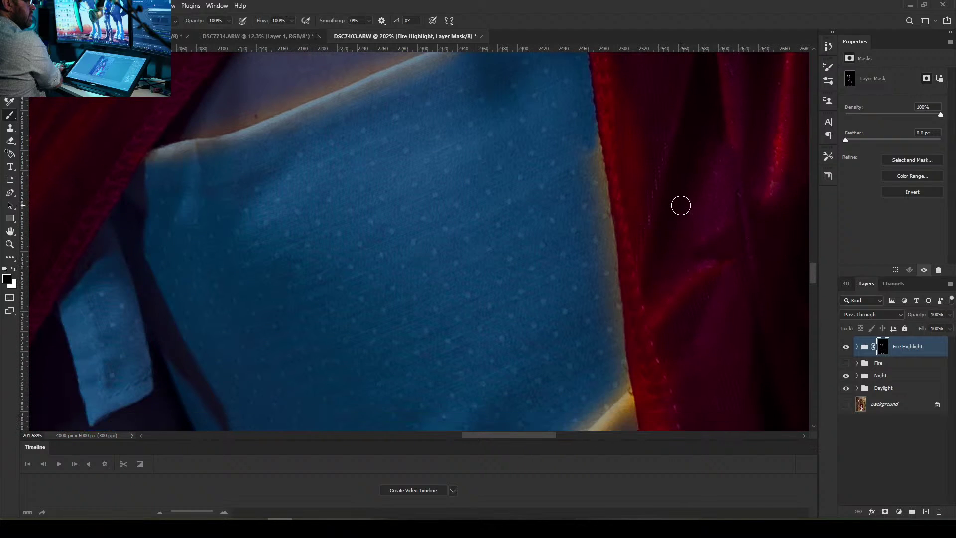
drag(566, 84, 586, 180)
drag(578, 123, 584, 158)
key([)
key([)
key([)
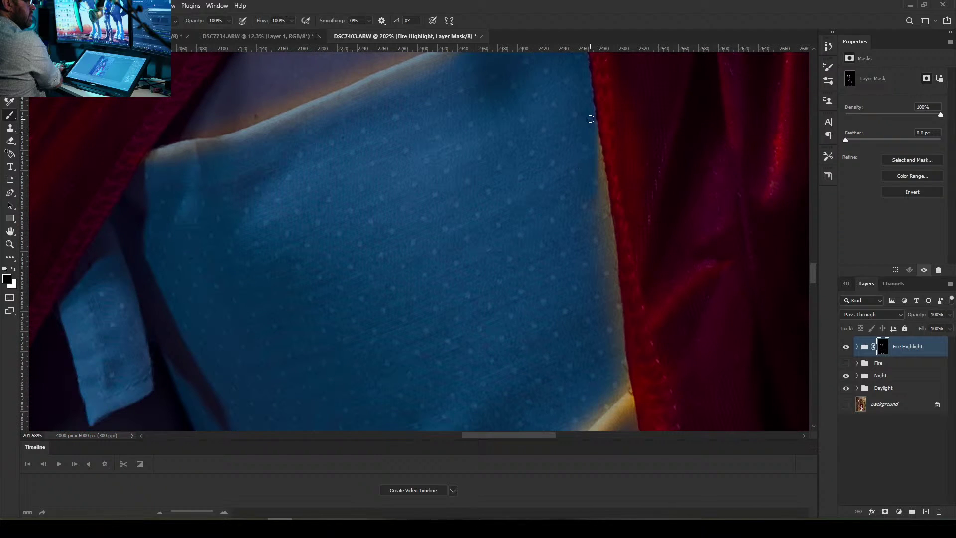
mouse_move(591, 115)
mouse_down()
mouse_move(596, 158)
mouse_move(579, 88)
mouse_move(609, 215)
mouse_move(602, 158)
mouse_move(598, 220)
mouse_move(604, 208)
mouse_move(614, 256)
mouse_up()
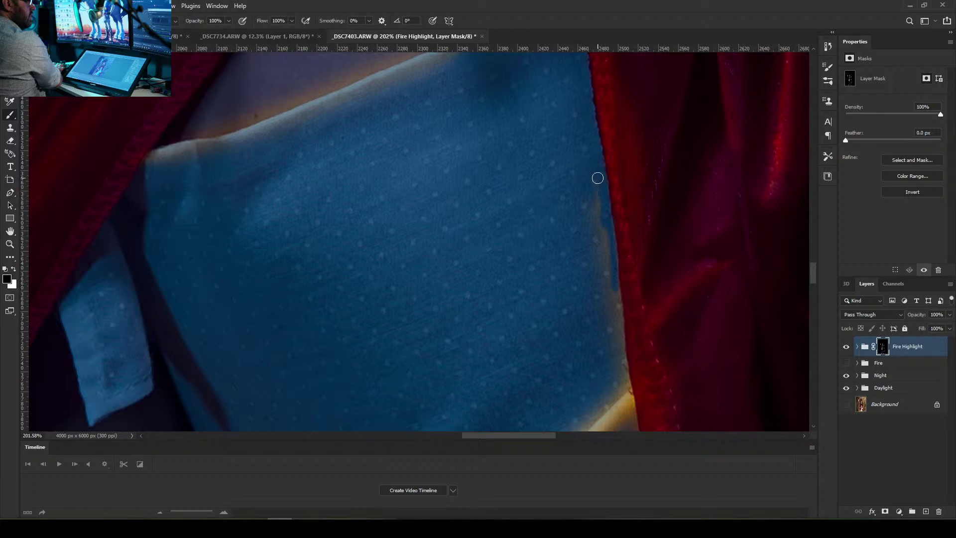
Erase the remaining spill on the lower bodice beside the cape, down to the glowing diagonal highlight
mouse_move(610, 252)
mouse_down()
mouse_move(598, 216)
mouse_move(612, 297)
mouse_up()
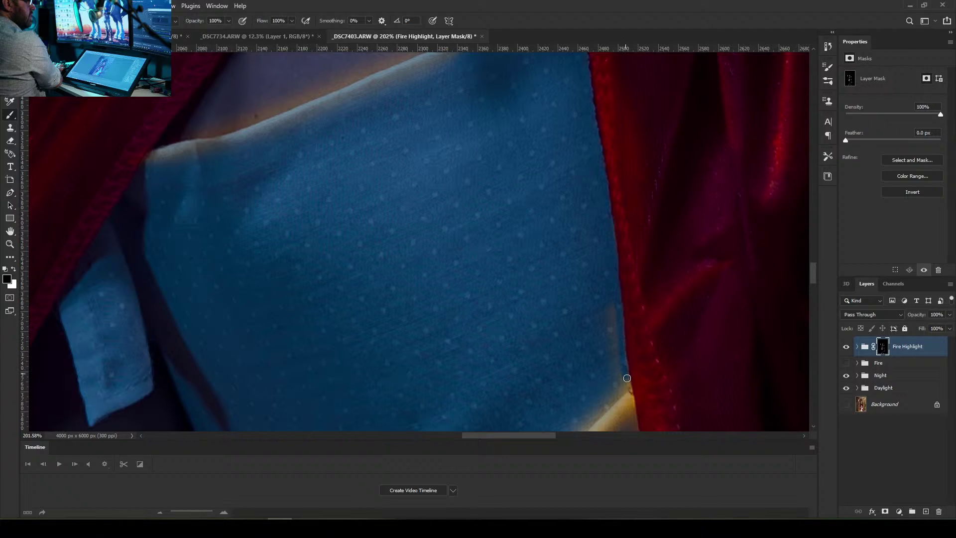
drag(627, 378, 627, 385)
key(])
mouse_move(609, 303)
mouse_down()
mouse_move(618, 336)
mouse_move(600, 308)
mouse_move(580, 379)
mouse_move(609, 363)
mouse_up()
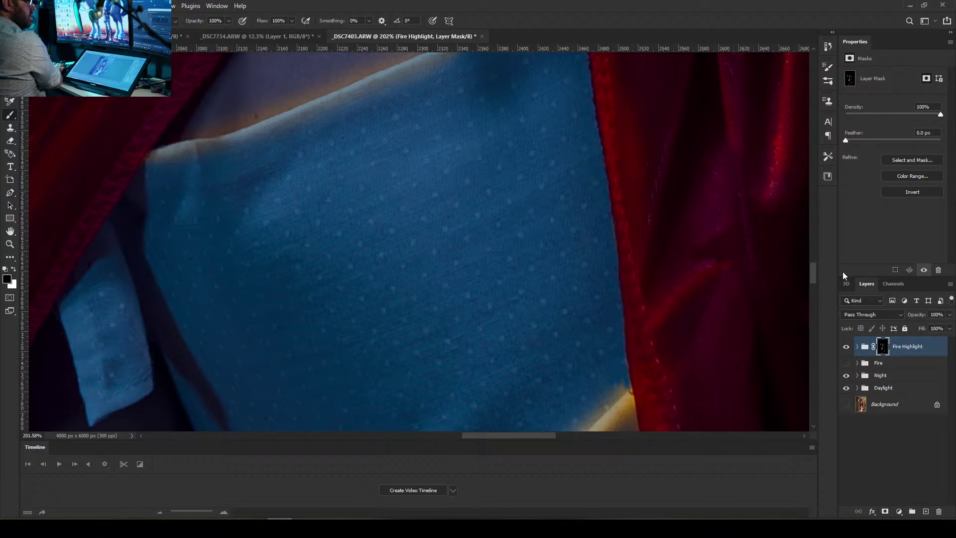
Erase the orange spill above the upper end of the bodice's glowing diagonal fold, beside the cape's edge
drag(815, 271, 814, 285)
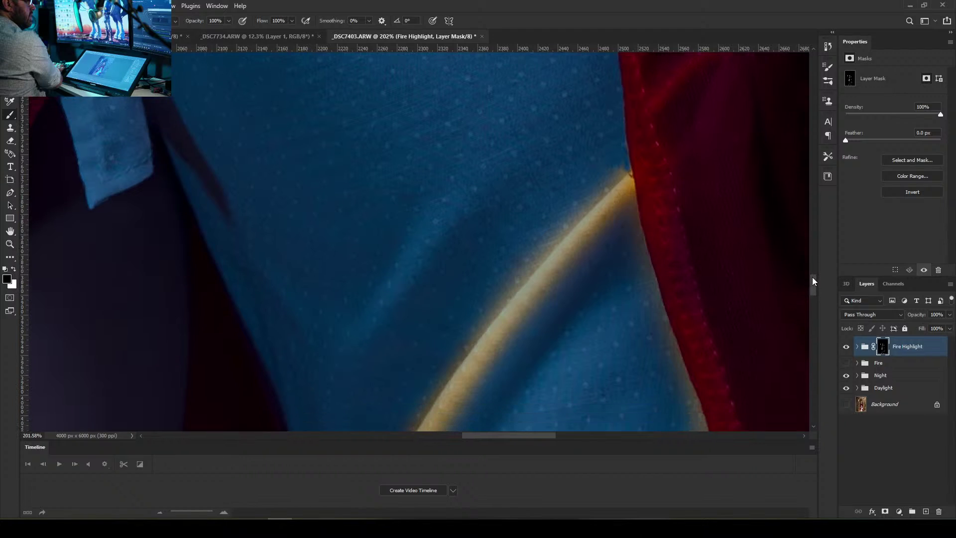
drag(611, 162, 620, 169)
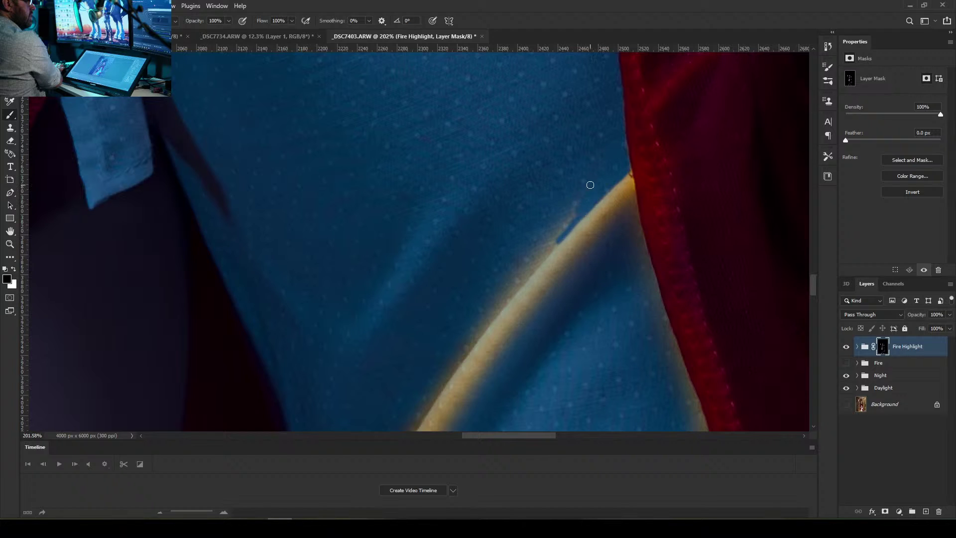
key(bracketright)
key(bracketright)
key(bracketright)
key(bracketright)
mouse_move(565, 203)
mouse_down()
mouse_move(574, 193)
mouse_move(555, 227)
mouse_up()
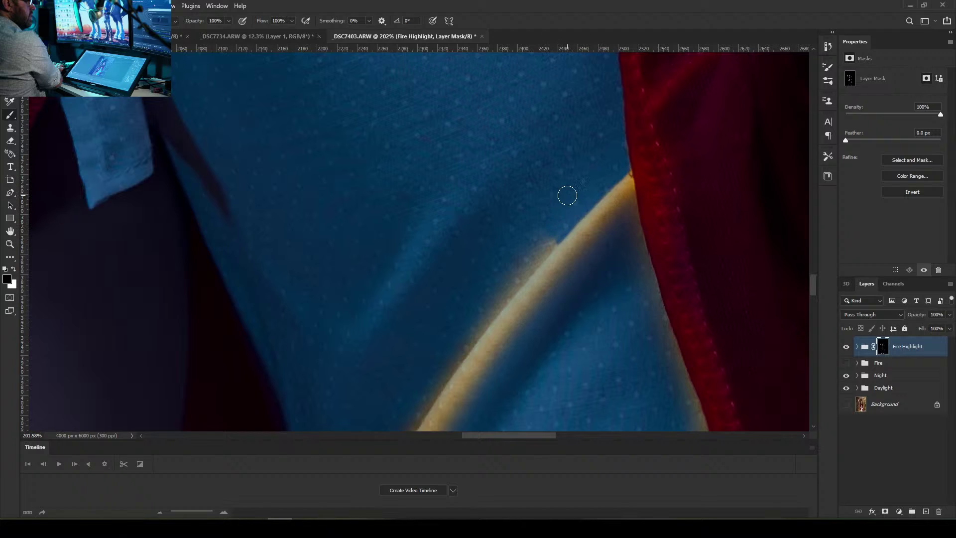
Trim the spill tightly along the outer edge of the diagonal fold's middle section and clear the leftover glow beside it
scroll(563, 224, down, 4)
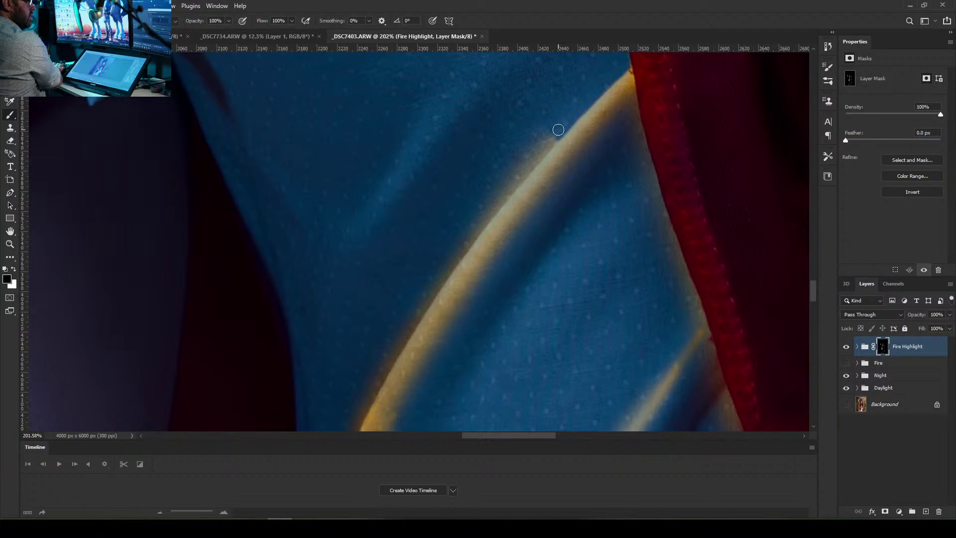
drag(565, 126, 555, 135)
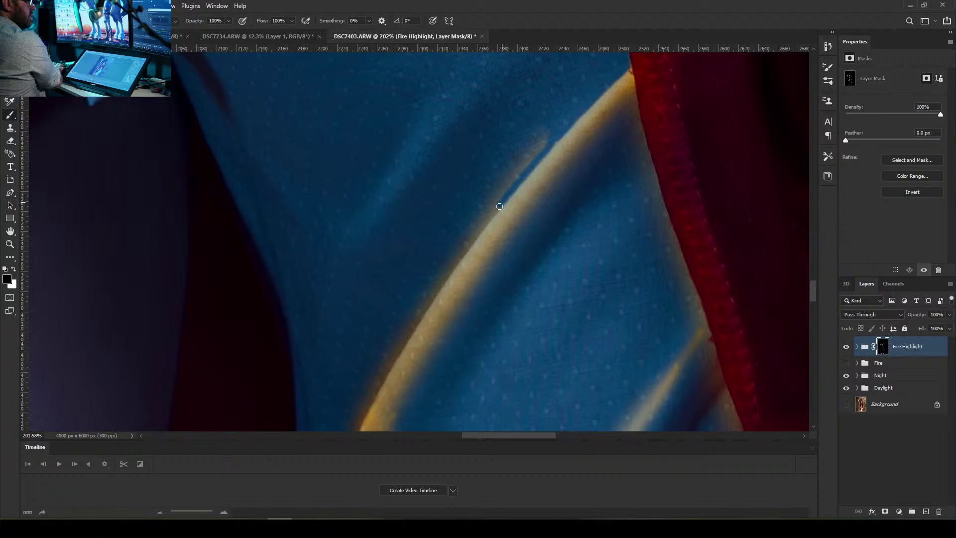
drag(486, 223, 479, 230)
key(bracketright)
key(bracketright)
mouse_move(533, 137)
mouse_down()
mouse_move(543, 138)
mouse_move(493, 195)
mouse_up()
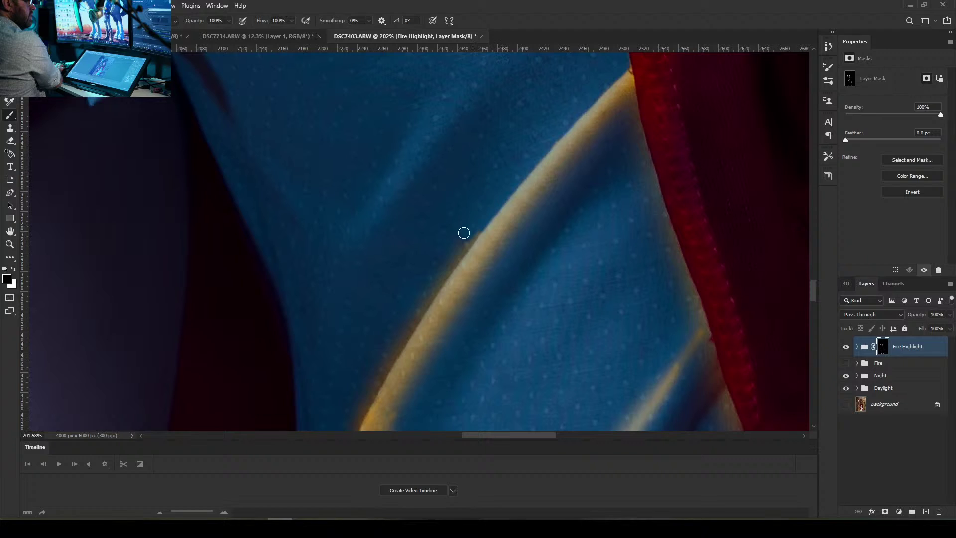
Erase the orange halo outside the lower half of the diagonal fold, following its curve down the bodice
mouse_move(463, 229)
mouse_down()
mouse_move(481, 223)
mouse_move(429, 299)
mouse_move(451, 254)
mouse_up()
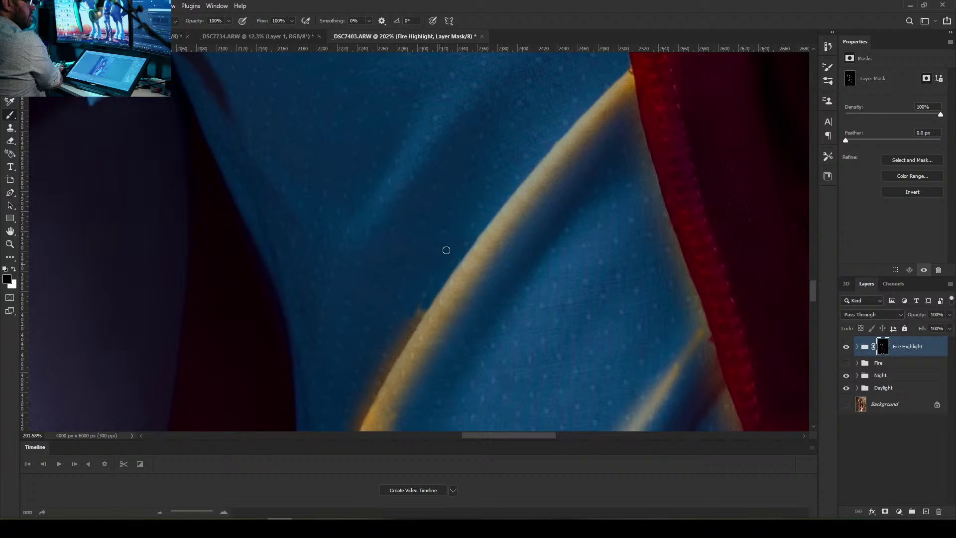
drag(432, 284, 426, 297)
mouse_move(403, 341)
mouse_down()
mouse_move(378, 355)
mouse_move(400, 317)
mouse_move(362, 422)
mouse_up()
key(bracketright)
key(bracketright)
key(bracketright)
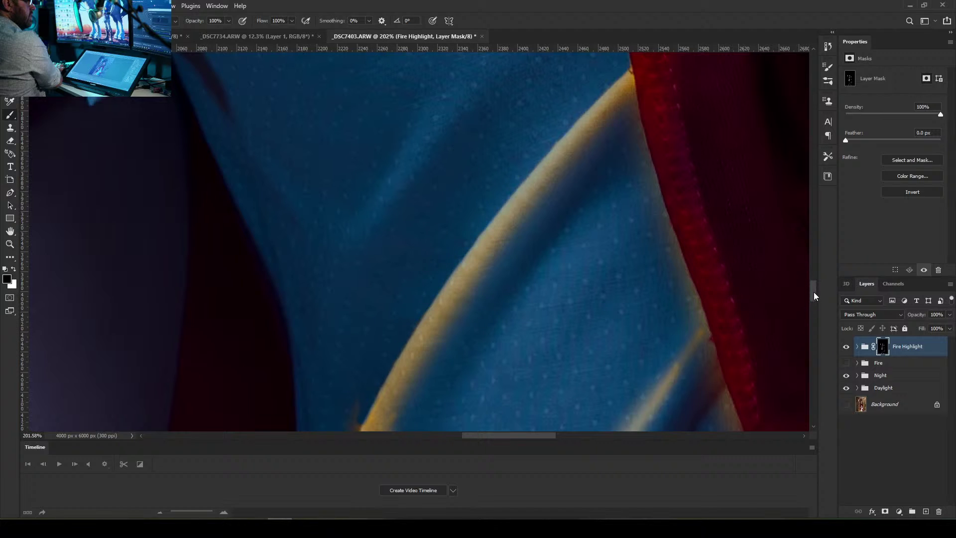
Remove the spill outside the fold's bottom stretch where the bodice meets the dark red fabric, trimming small before clearing wider
drag(815, 296, 811, 306)
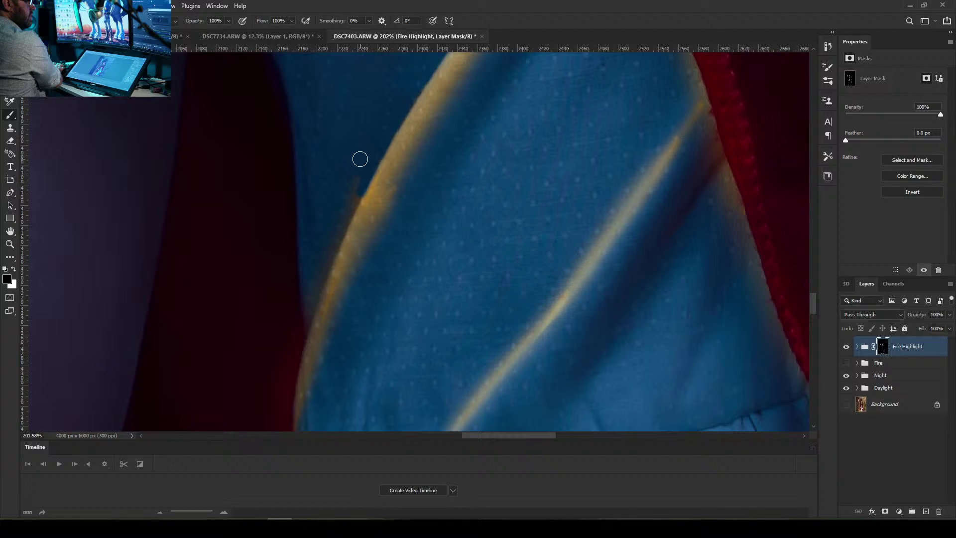
drag(342, 192, 354, 178)
key(bracketleft)
key(bracketleft)
key(bracketleft)
key(bracketleft)
drag(342, 234, 301, 336)
key(bracketright)
key(bracketright)
key(bracketright)
key(bracketright)
mouse_move(331, 214)
mouse_down()
mouse_move(347, 197)
mouse_move(296, 305)
mouse_move(294, 348)
mouse_up()
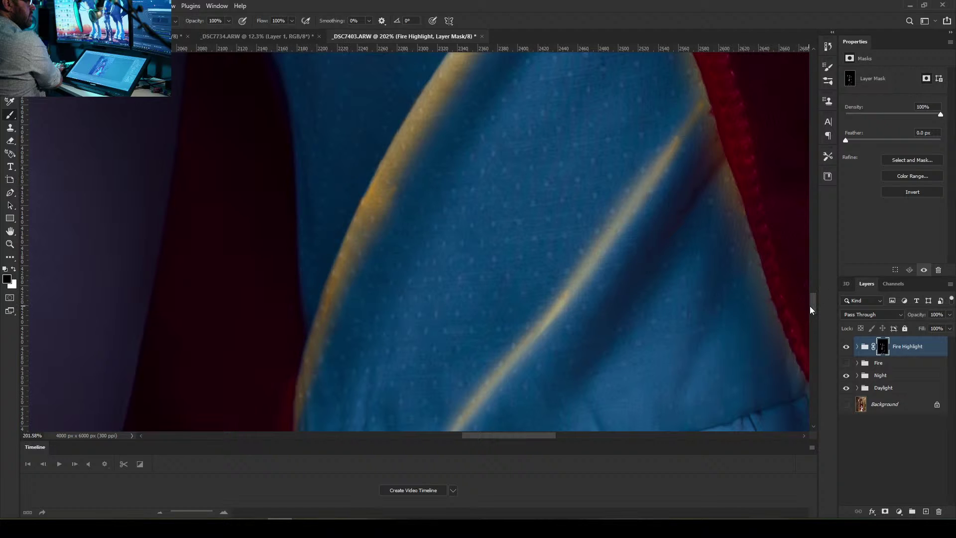
Clear the spill on the dark red fabric beside the bodice's outer edge, down to the waist seam
mouse_move(812, 307)
mouse_down()
mouse_move(817, 288)
mouse_move(815, 315)
mouse_up()
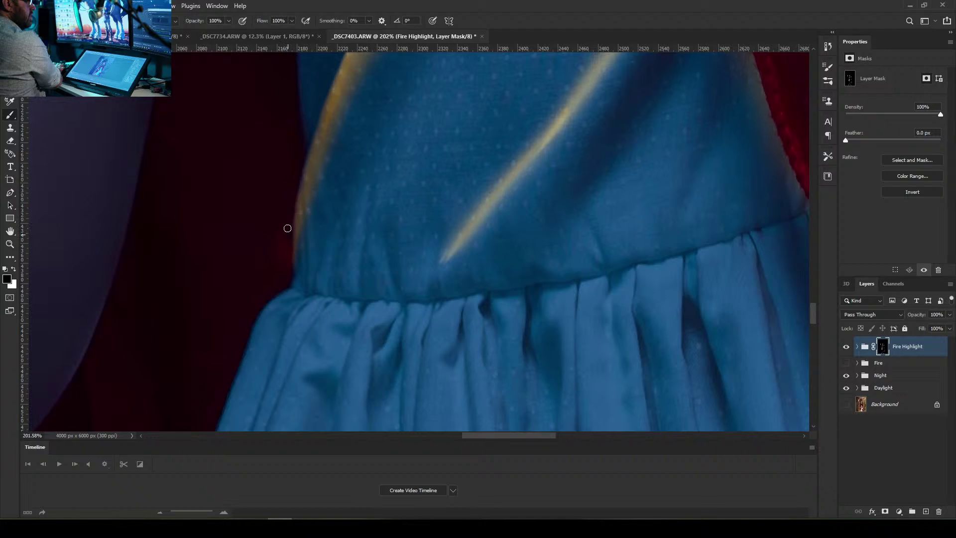
key(bracketright)
key(bracketright)
key(bracketright)
key(bracketright)
drag(284, 167, 271, 273)
Erase the spill along the cape's inner trim just below the upper end of the large diagonal fold
drag(814, 316, 830, 286)
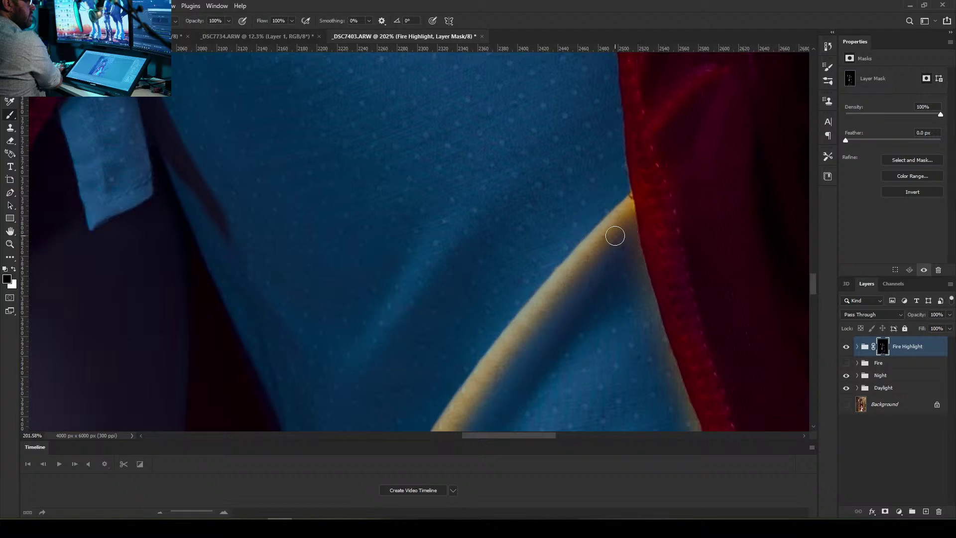
key(bracketleft)
key(bracketleft)
key(bracketleft)
key(bracketleft)
drag(639, 248, 645, 270)
mouse_move(657, 317)
mouse_down()
mouse_move(658, 342)
mouse_move(636, 298)
mouse_move(645, 346)
mouse_move(631, 256)
mouse_move(629, 281)
mouse_up()
key(bracketright)
key(bracketright)
key(bracketright)
key(bracketright)
key(bracketright)
key(bracketright)
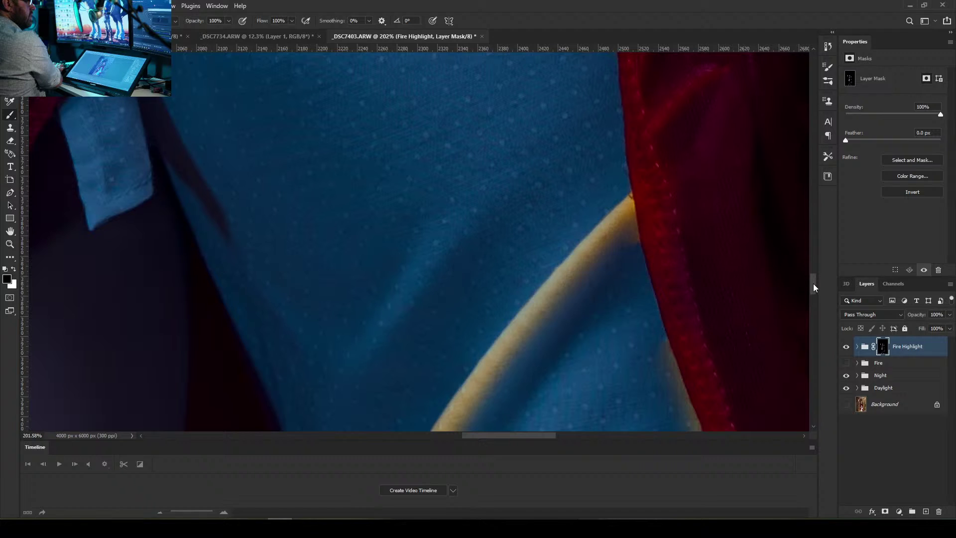
Erase the remaining spill beside the cape's trim down to the tip of the second diagonal fold
drag(814, 283, 813, 294)
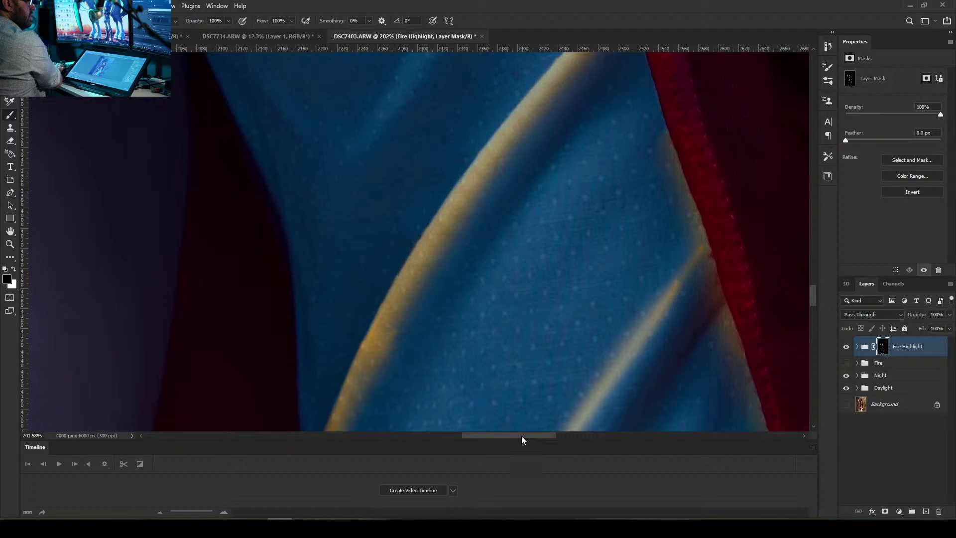
drag(523, 435, 550, 435)
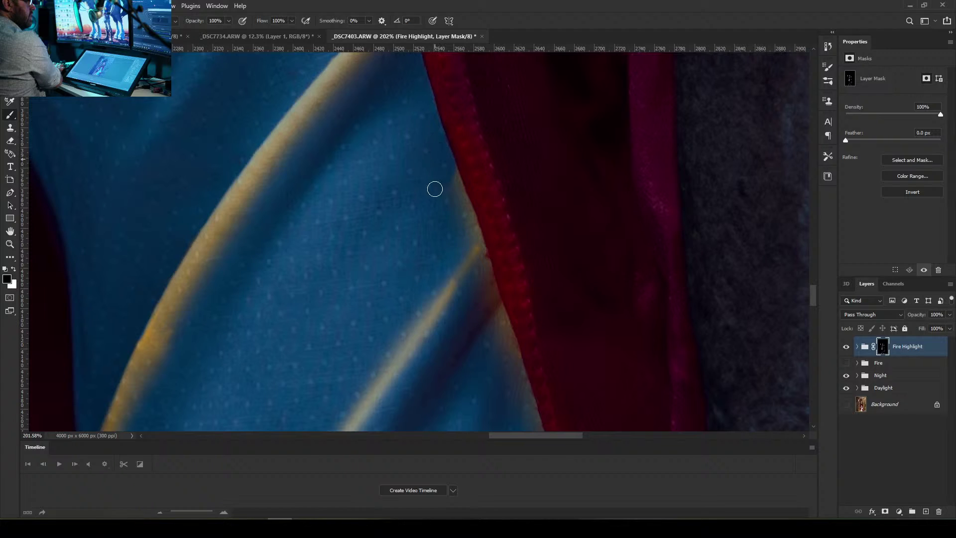
drag(449, 175, 462, 213)
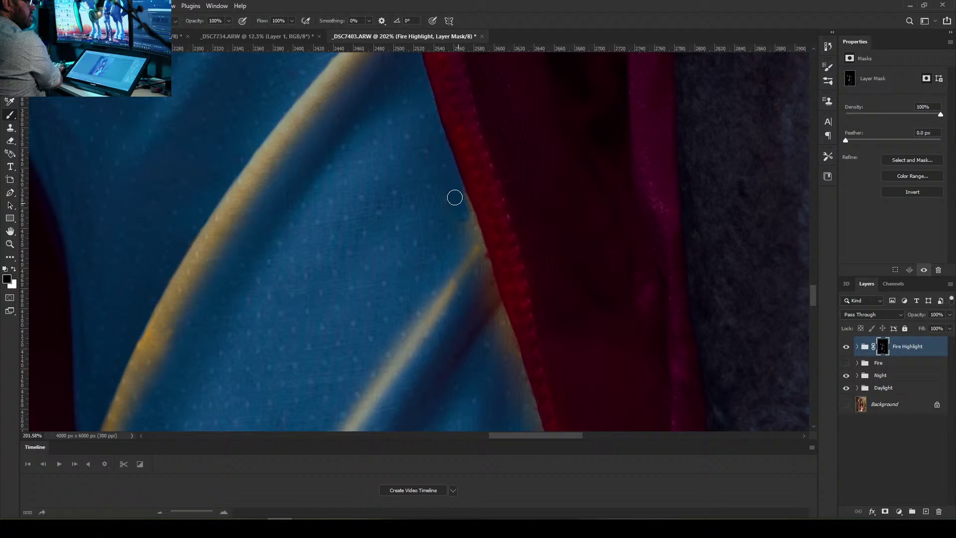
key(bracketleft)
key(bracketleft)
key(bracketleft)
key(bracketleft)
drag(464, 220, 469, 239)
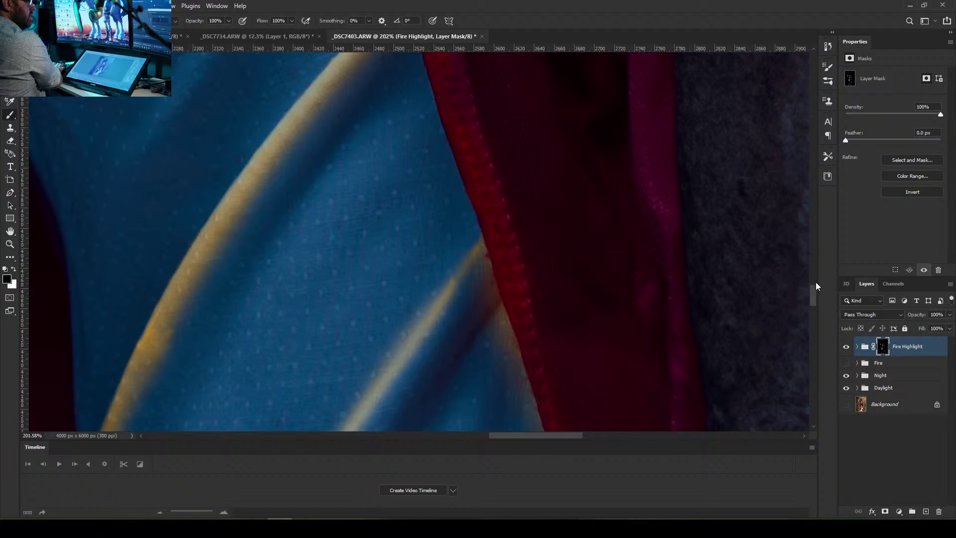
Clear the spill along the cape's trim from below the second fold, past the waist seam, onto the top of the skirt
drag(815, 294, 818, 303)
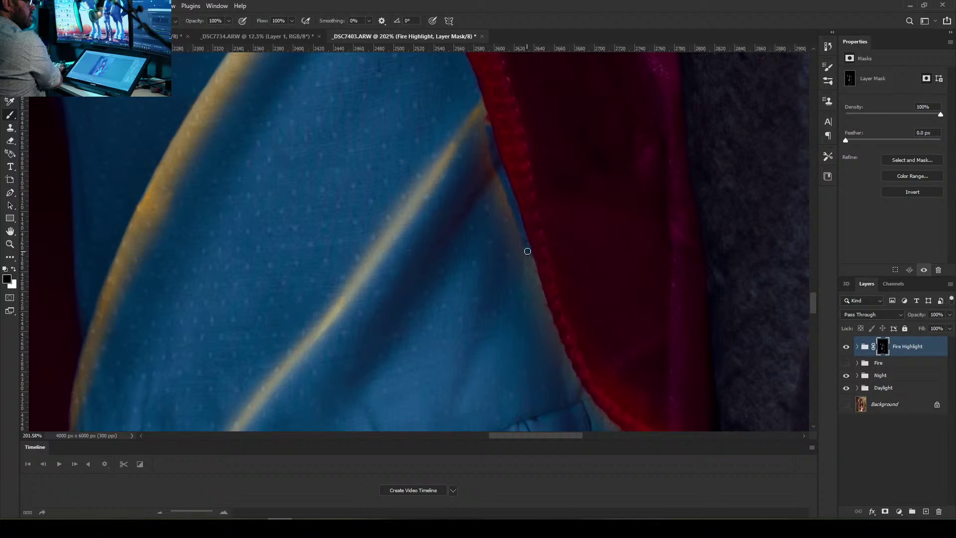
drag(527, 251, 538, 285)
mouse_move(487, 196)
mouse_down()
mouse_move(484, 134)
mouse_move(468, 190)
mouse_move(485, 193)
mouse_move(493, 172)
mouse_move(525, 274)
mouse_move(502, 197)
mouse_move(483, 281)
mouse_up()
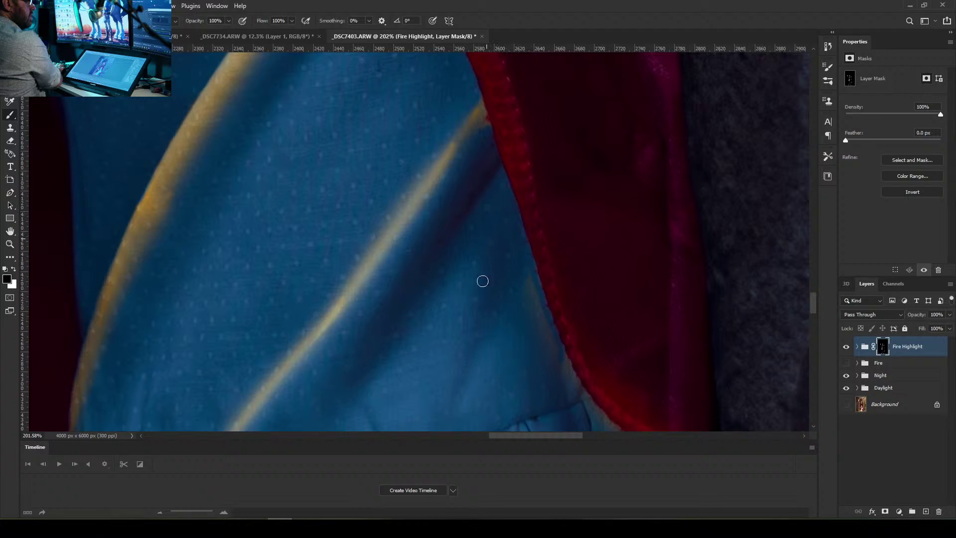
mouse_move(531, 311)
mouse_down()
mouse_move(537, 344)
mouse_move(552, 341)
mouse_move(575, 383)
mouse_up()
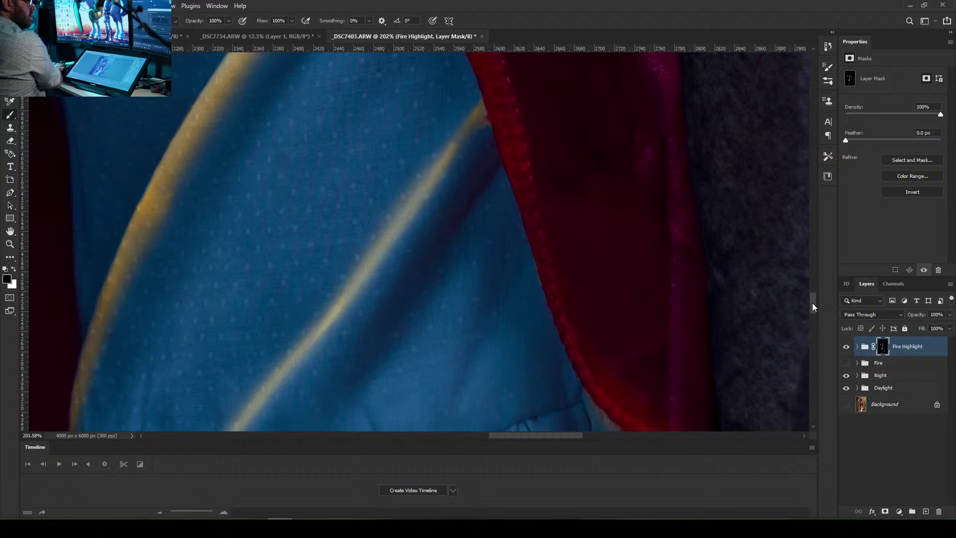
drag(812, 303, 814, 310)
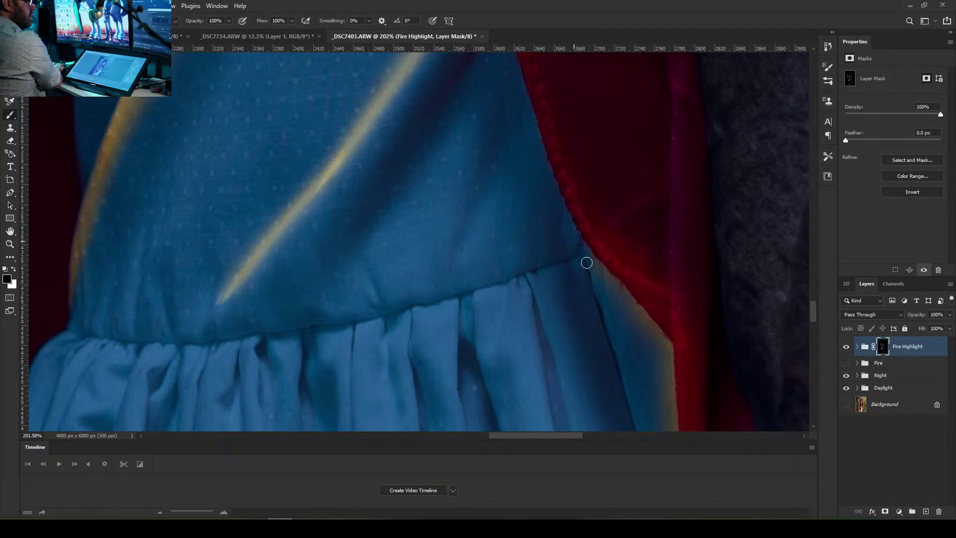
mouse_move(583, 253)
mouse_down()
mouse_move(626, 299)
mouse_move(633, 323)
mouse_move(623, 326)
mouse_move(624, 300)
mouse_move(654, 339)
mouse_up()
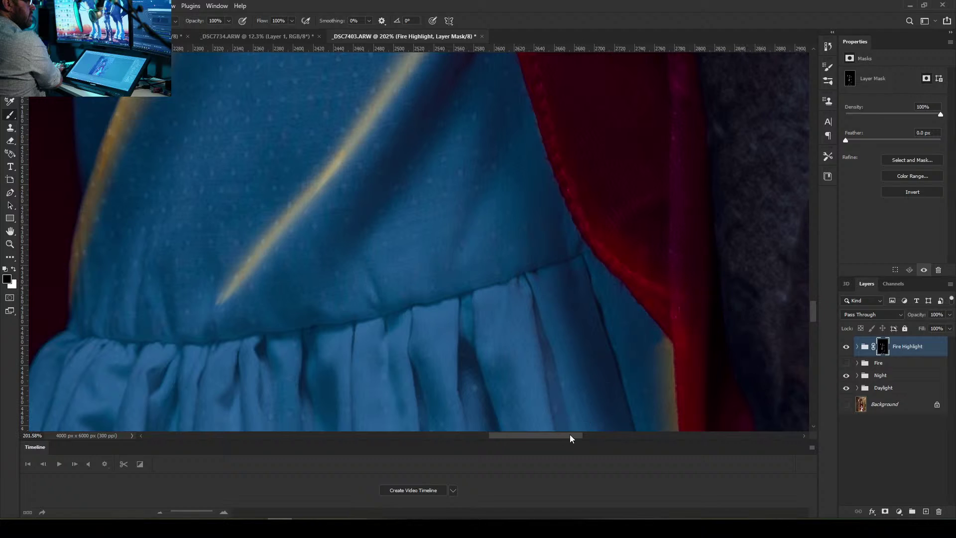
Erase the yellow spill on the upper skirt along the straight edge of the red cape
drag(571, 437, 591, 435)
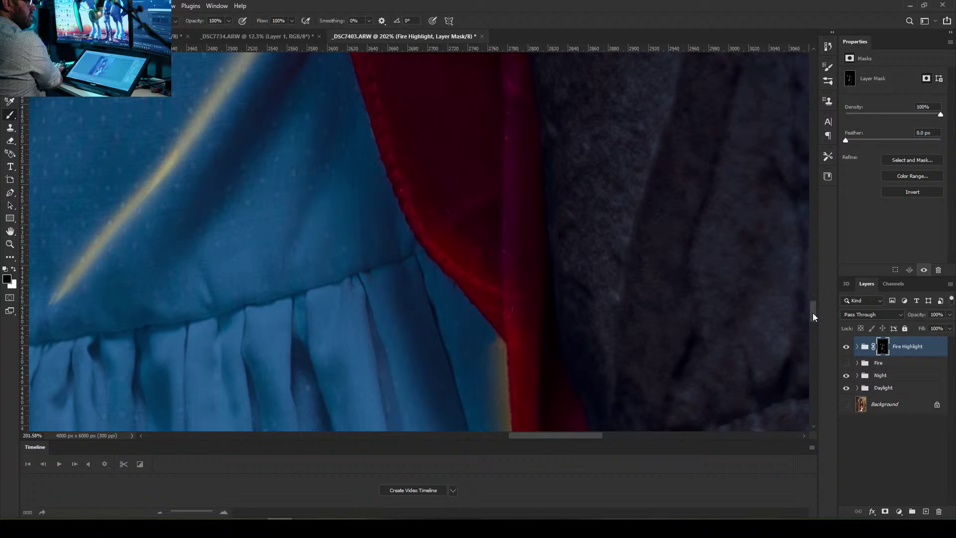
drag(812, 316, 814, 329)
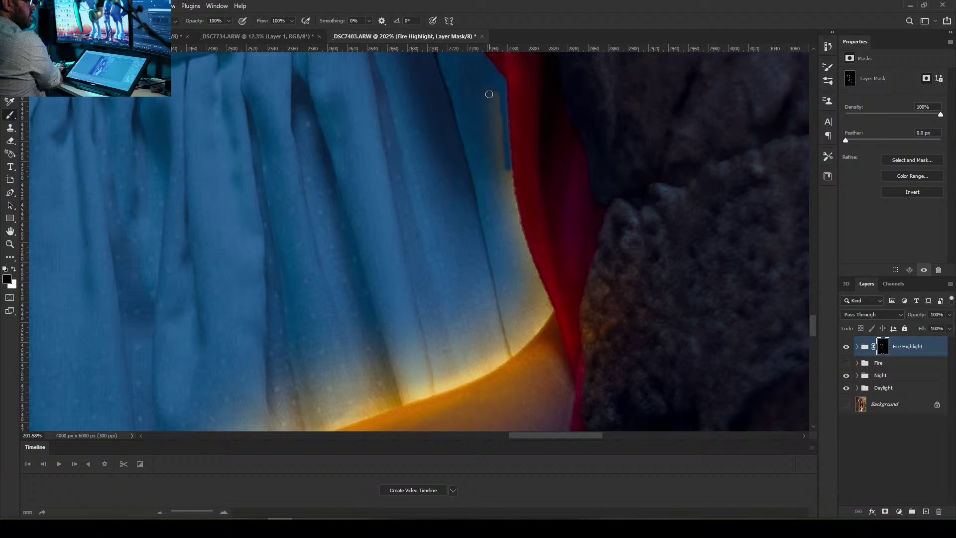
mouse_move(489, 106)
mouse_down()
mouse_move(497, 98)
mouse_move(499, 115)
mouse_move(485, 92)
mouse_up()
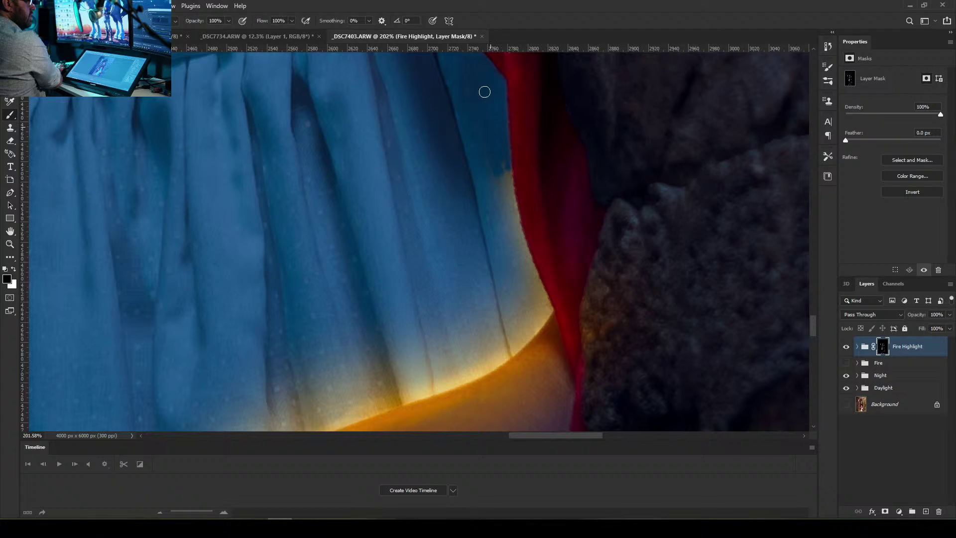
mouse_move(492, 159)
mouse_down()
mouse_move(503, 187)
mouse_move(506, 155)
mouse_move(526, 247)
mouse_up()
drag(502, 184, 508, 228)
Extend the cleanup down the skirt beside the cape to the corner where it meets the glowing skin
key(bracketright)
key(bracketright)
key(bracketright)
key(bracketright)
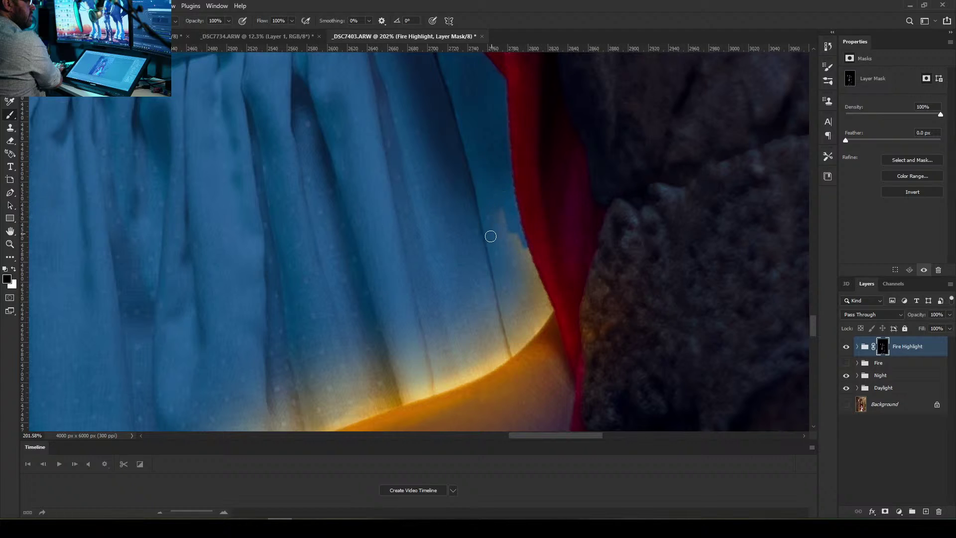
mouse_move(491, 156)
mouse_down()
mouse_move(518, 264)
mouse_move(490, 209)
mouse_move(521, 270)
mouse_move(510, 198)
mouse_move(526, 271)
mouse_move(528, 258)
mouse_move(550, 305)
mouse_up()
key(bracketleft)
key(bracketleft)
key(bracketleft)
key(bracketleft)
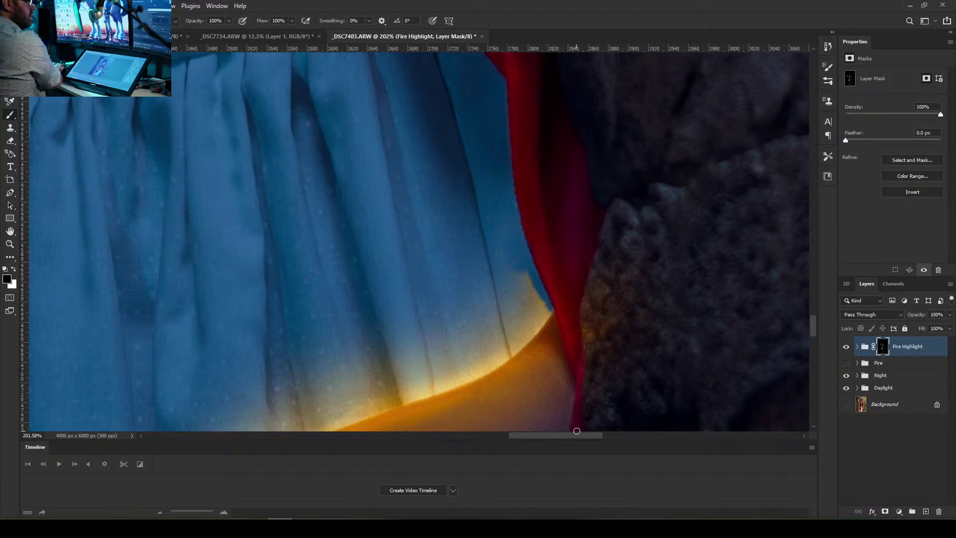
Clear the wide yellow glow on the skirt folds above the glowing skin with a larger brush
drag(587, 437, 575, 441)
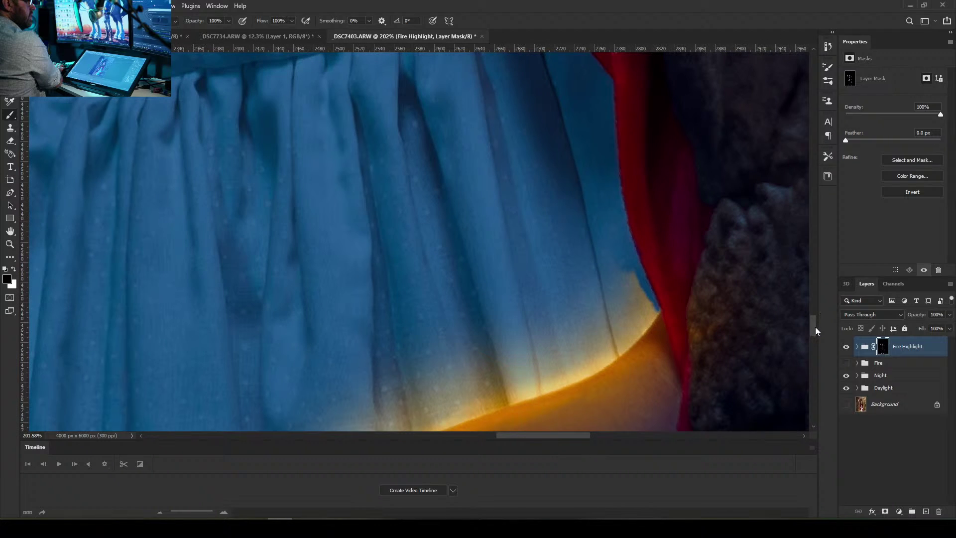
mouse_move(814, 327)
mouse_down()
mouse_move(814, 342)
mouse_move(818, 331)
mouse_up()
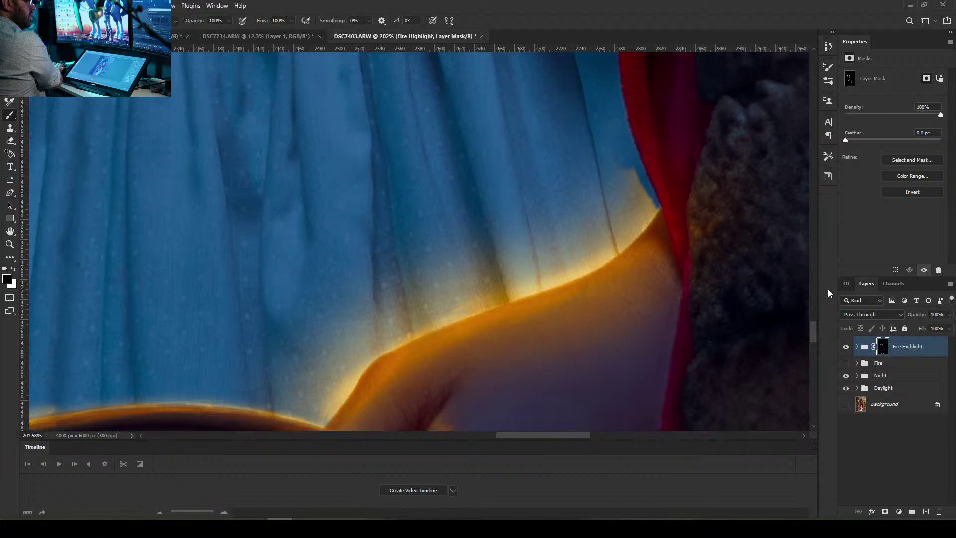
key(bracketright)
key(bracketright)
key(bracketright)
key(bracketright)
key(bracketright)
mouse_move(556, 212)
mouse_down()
mouse_move(617, 170)
mouse_move(596, 141)
mouse_move(634, 207)
mouse_move(528, 249)
mouse_move(454, 267)
mouse_move(408, 264)
mouse_move(480, 224)
mouse_move(365, 304)
mouse_move(518, 258)
mouse_move(337, 327)
mouse_move(295, 320)
mouse_move(498, 294)
mouse_up()
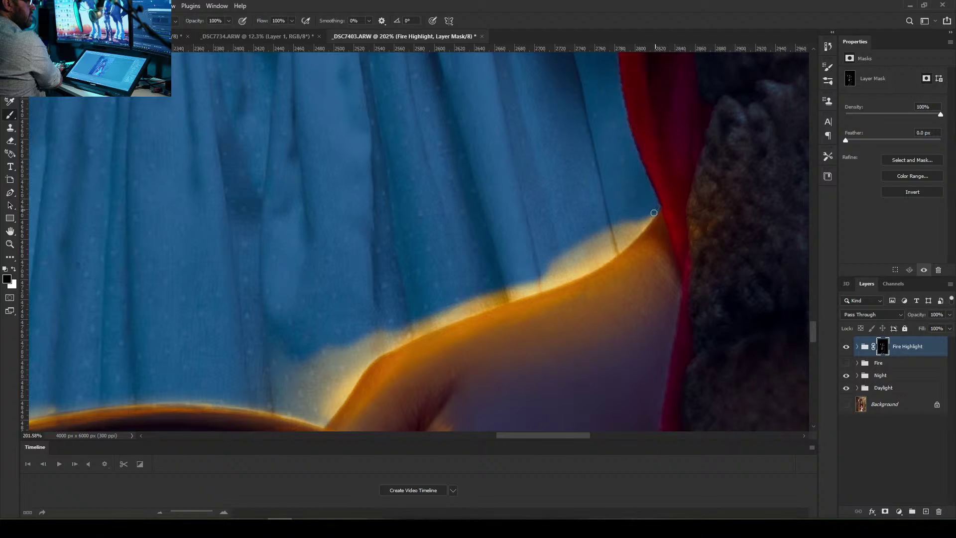
Trim the remaining glow tightly along the skirt's edge above the skin, from the cape corner inward, with a small brush
drag(644, 224, 647, 223)
mouse_move(631, 238)
mouse_down()
mouse_move(588, 270)
mouse_move(644, 213)
mouse_move(636, 210)
mouse_move(648, 209)
mouse_move(617, 237)
mouse_move(570, 246)
mouse_move(603, 236)
mouse_move(578, 259)
mouse_move(596, 254)
mouse_move(497, 280)
mouse_up()
key([)
key([)
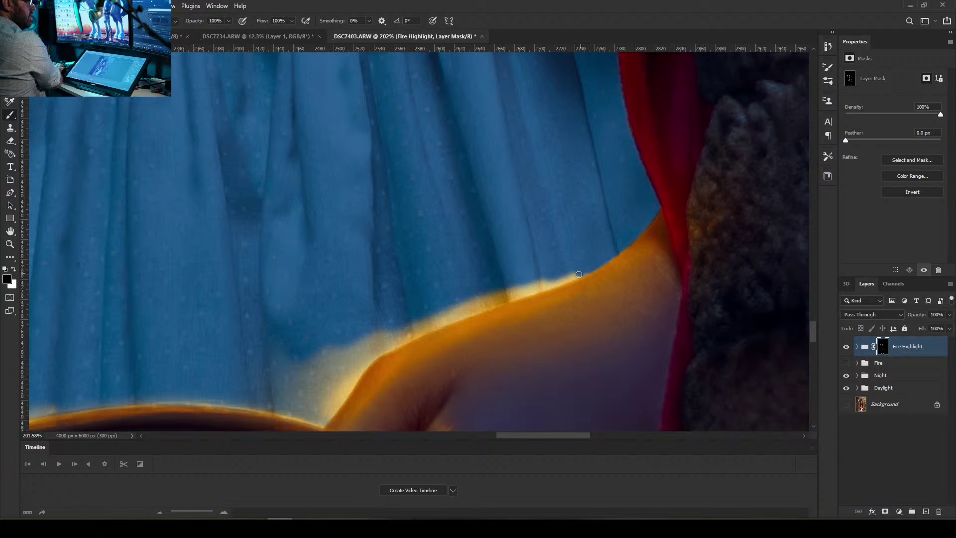
drag(579, 275, 571, 277)
mouse_move(541, 288)
mouse_down()
mouse_move(567, 274)
mouse_move(547, 282)
mouse_move(568, 264)
mouse_move(554, 258)
mouse_move(569, 251)
mouse_move(572, 272)
mouse_move(517, 296)
mouse_up()
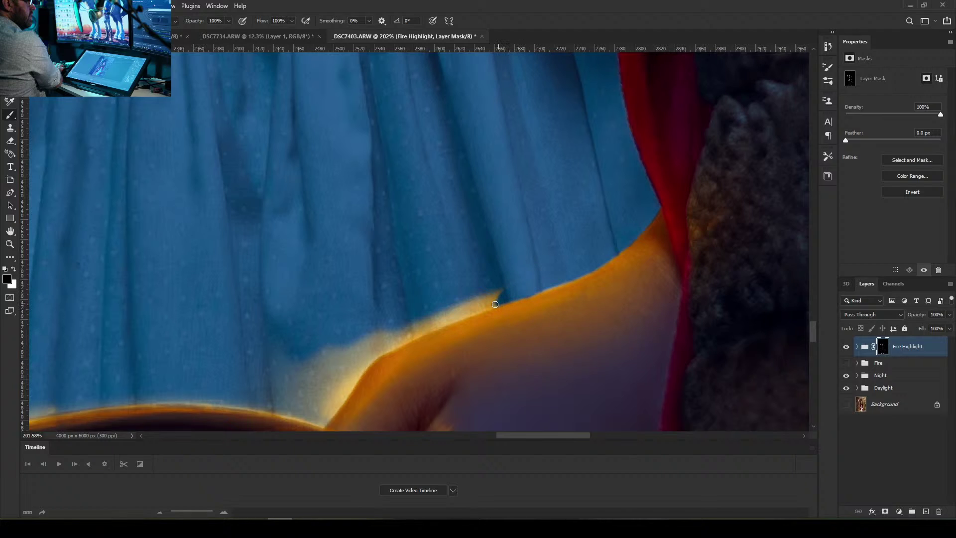
Erase the yellow spill on the skirt along the hand's upper edge, from the wrist to where the knuckle meets the basket handle
drag(495, 304, 429, 314)
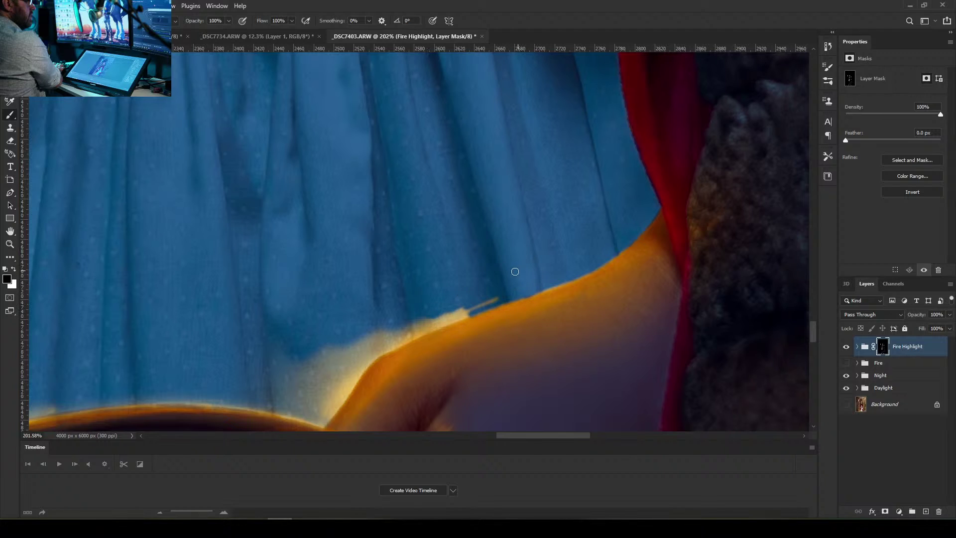
mouse_move(503, 286)
mouse_down()
mouse_move(414, 329)
mouse_move(413, 318)
mouse_move(437, 317)
mouse_move(439, 301)
mouse_move(351, 336)
mouse_move(312, 324)
mouse_up()
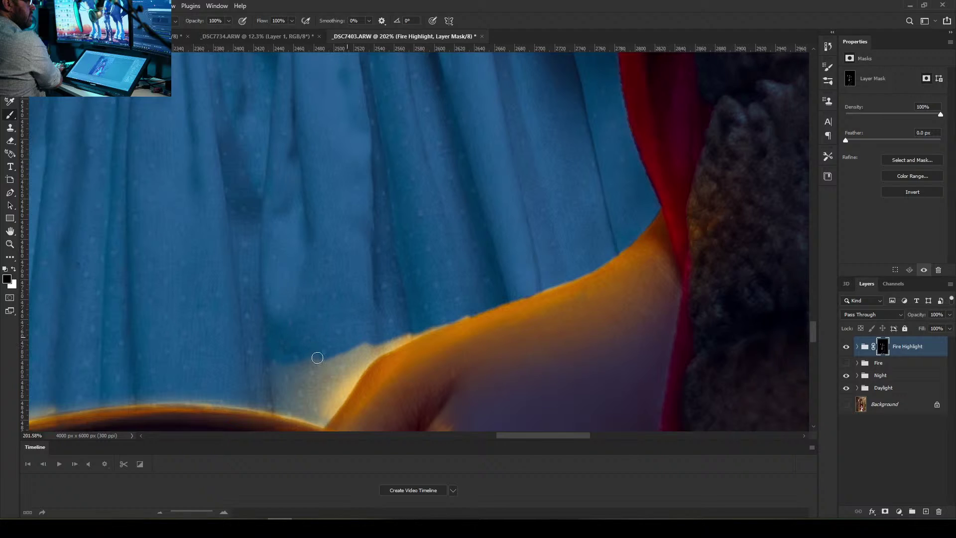
mouse_move(317, 357)
mouse_down()
mouse_move(258, 377)
mouse_move(415, 324)
mouse_up()
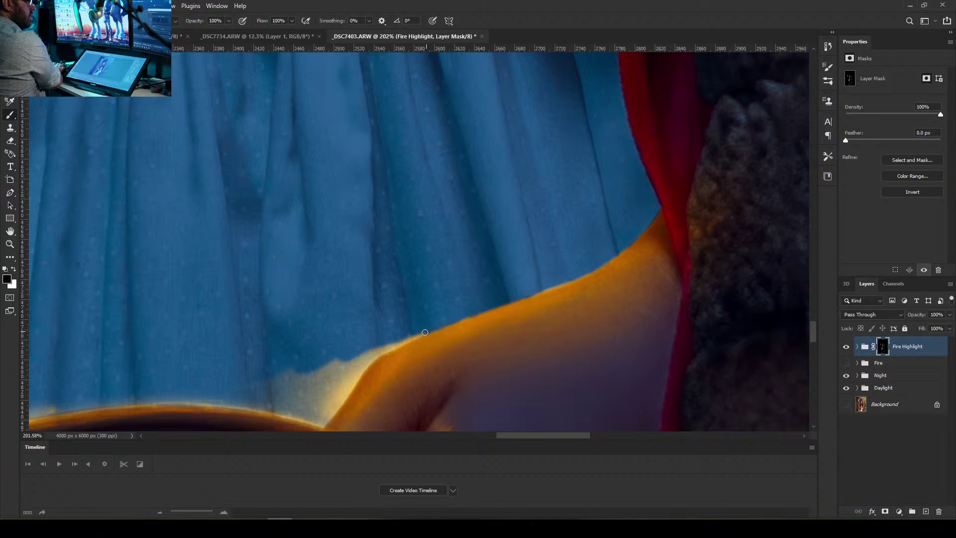
drag(426, 327, 415, 327)
drag(354, 379, 356, 376)
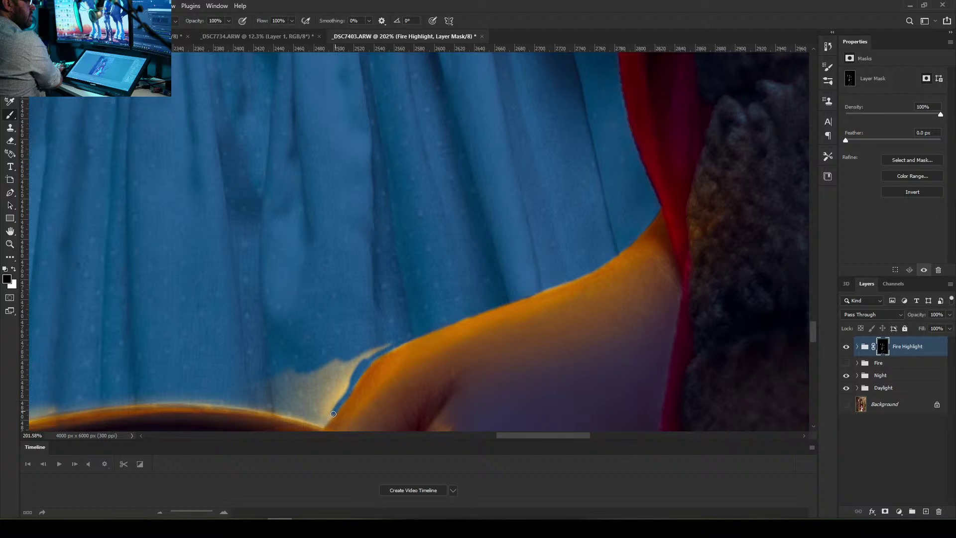
mouse_move(324, 422)
mouse_down()
mouse_move(386, 340)
mouse_move(327, 418)
mouse_move(361, 365)
mouse_move(400, 337)
mouse_move(355, 356)
mouse_move(474, 236)
mouse_move(460, 271)
mouse_move(365, 324)
mouse_move(340, 365)
mouse_move(361, 347)
mouse_move(344, 376)
mouse_move(334, 355)
mouse_move(340, 345)
mouse_move(304, 378)
mouse_move(293, 379)
mouse_move(314, 359)
mouse_move(273, 349)
mouse_move(259, 366)
mouse_move(292, 377)
mouse_move(258, 386)
mouse_move(334, 375)
mouse_move(315, 378)
mouse_up()
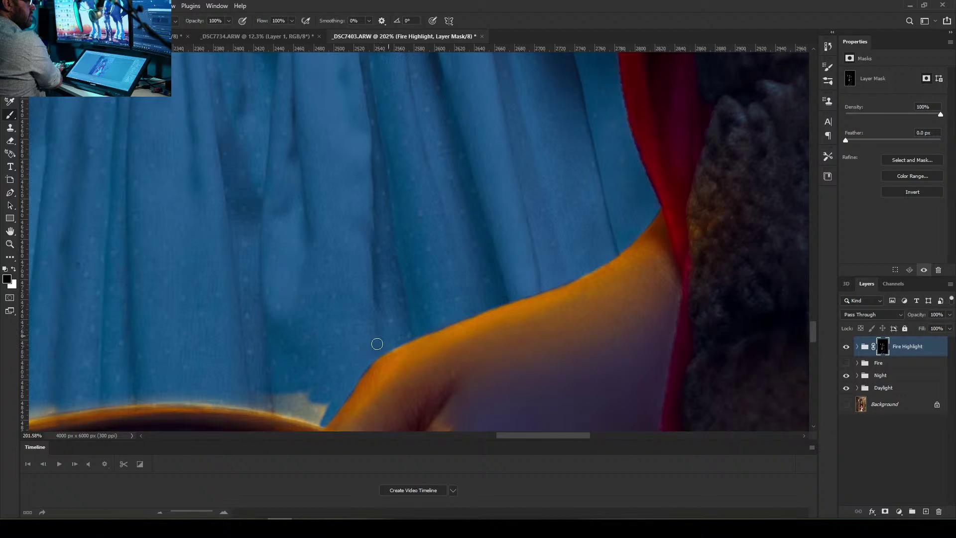
Remove the remaining glow on the skirt directly above the basket handle, working outward from the hand
drag(814, 327, 816, 339)
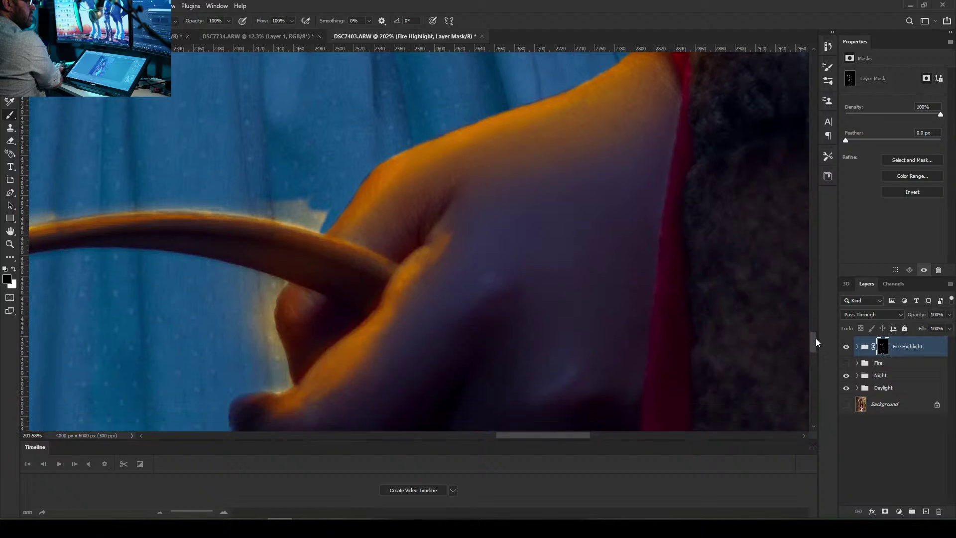
mouse_move(291, 212)
mouse_down()
mouse_move(330, 221)
mouse_move(307, 235)
mouse_move(264, 198)
mouse_move(299, 210)
mouse_move(245, 212)
mouse_move(238, 223)
mouse_move(271, 226)
mouse_move(223, 221)
mouse_move(302, 233)
mouse_move(271, 229)
mouse_move(305, 214)
mouse_move(325, 236)
mouse_move(319, 246)
mouse_move(216, 225)
mouse_up()
key([)
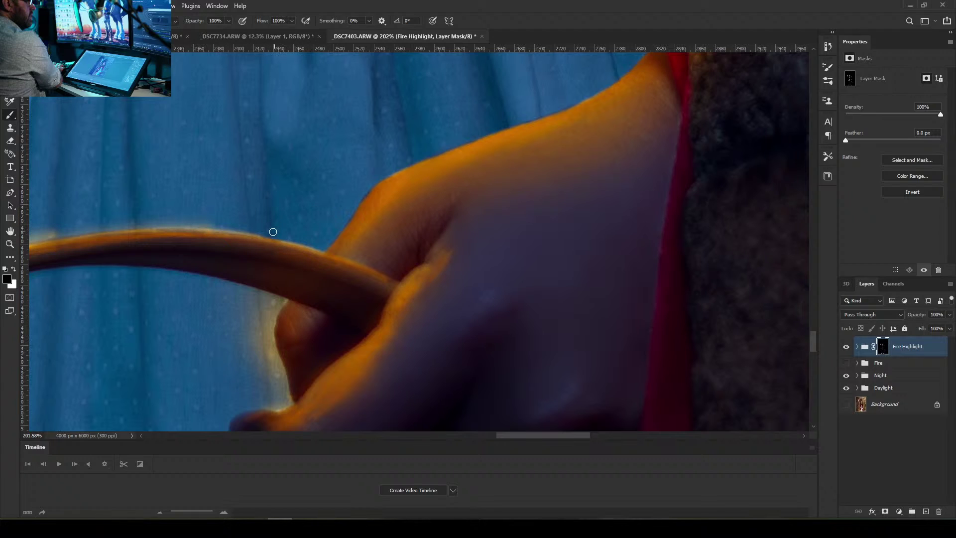
drag(244, 229, 142, 217)
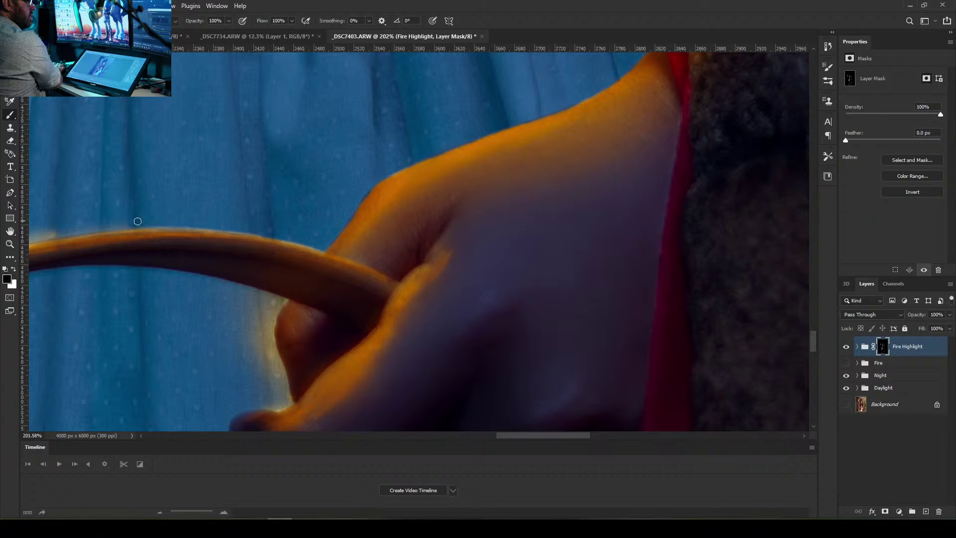
drag(112, 227, 42, 231)
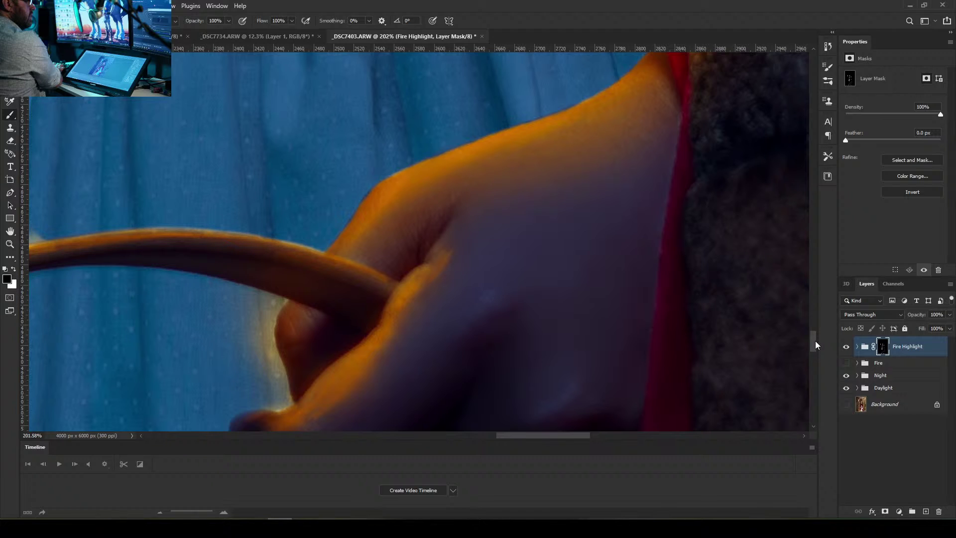
Trim the glow tightly along the fingertip's outer edge, from the underside of the basket handle to the finger below
drag(815, 340, 814, 347)
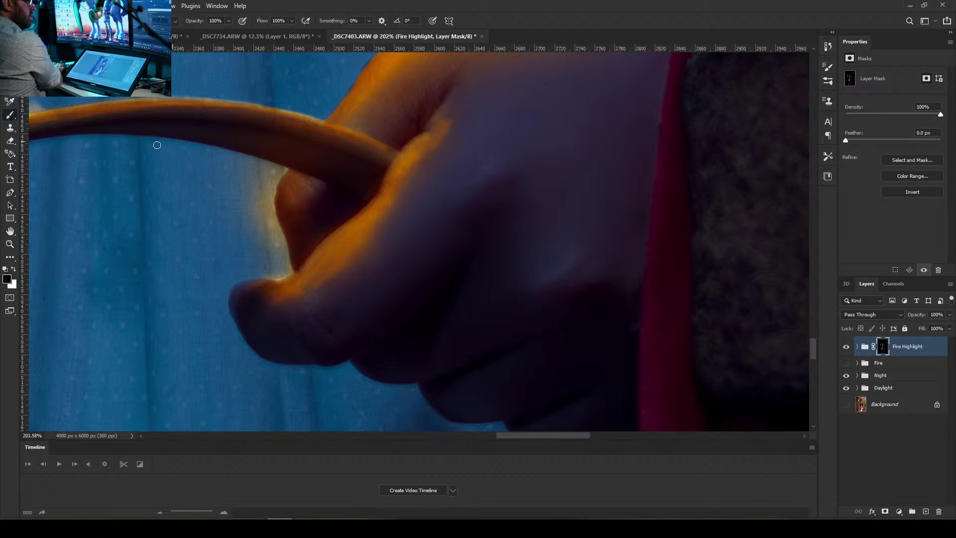
mouse_move(233, 157)
mouse_down()
mouse_move(237, 180)
mouse_move(210, 163)
mouse_move(287, 171)
mouse_move(252, 171)
mouse_move(251, 161)
mouse_move(281, 171)
mouse_move(273, 210)
mouse_move(290, 272)
mouse_move(259, 274)
mouse_up()
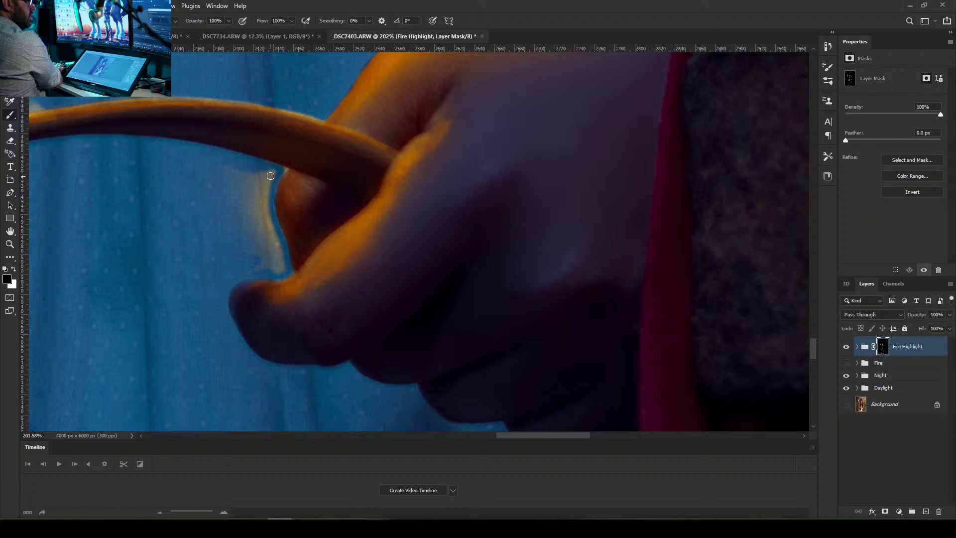
mouse_move(271, 176)
mouse_down()
mouse_move(261, 195)
mouse_move(267, 188)
mouse_move(281, 256)
mouse_up()
drag(260, 192, 248, 174)
Clear the leftover glow on the skirt beside the fingertip with a larger brush, finishing with a smaller brush
key(bracketright)
key(bracketright)
key(bracketright)
key(bracketright)
key(bracketright)
mouse_move(245, 207)
mouse_down()
mouse_move(246, 190)
mouse_move(227, 175)
mouse_up()
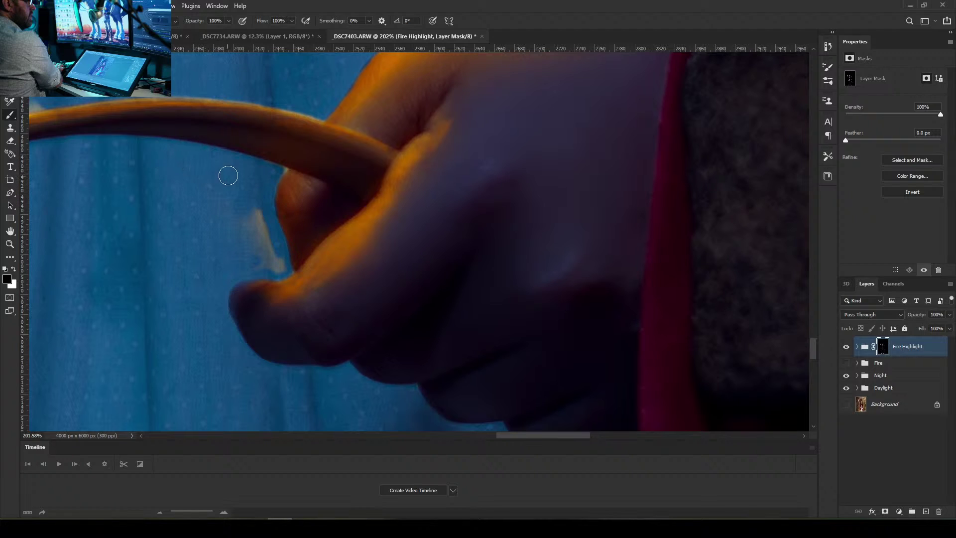
mouse_move(246, 208)
mouse_down()
mouse_move(252, 205)
mouse_move(267, 250)
mouse_move(256, 249)
mouse_move(278, 265)
mouse_move(236, 257)
mouse_up()
key(bracketleft)
key(bracketleft)
key(bracketleft)
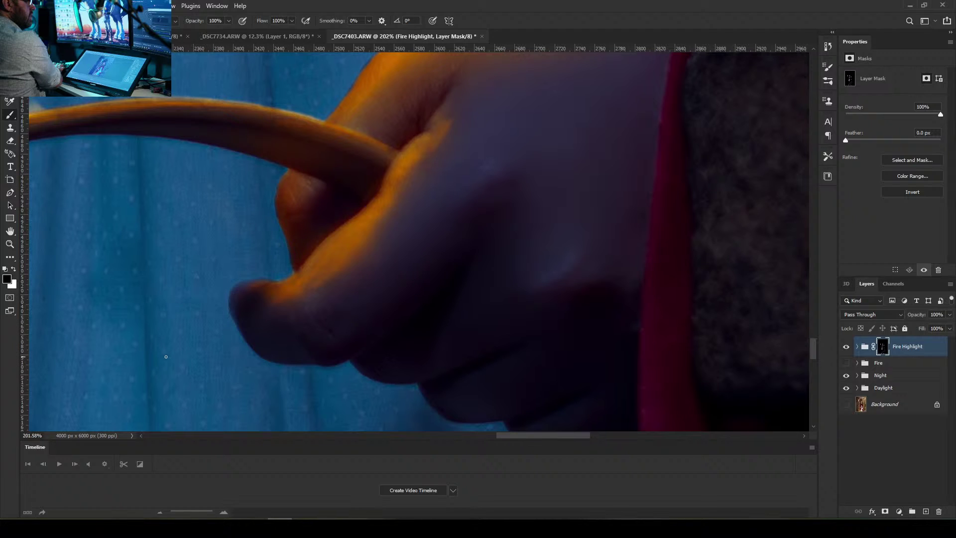
Trim the yellow halo along the basket handle's upper edge over the skirt, undoing the stroke that cuts into the highlight
scroll(96, 397, down, 6)
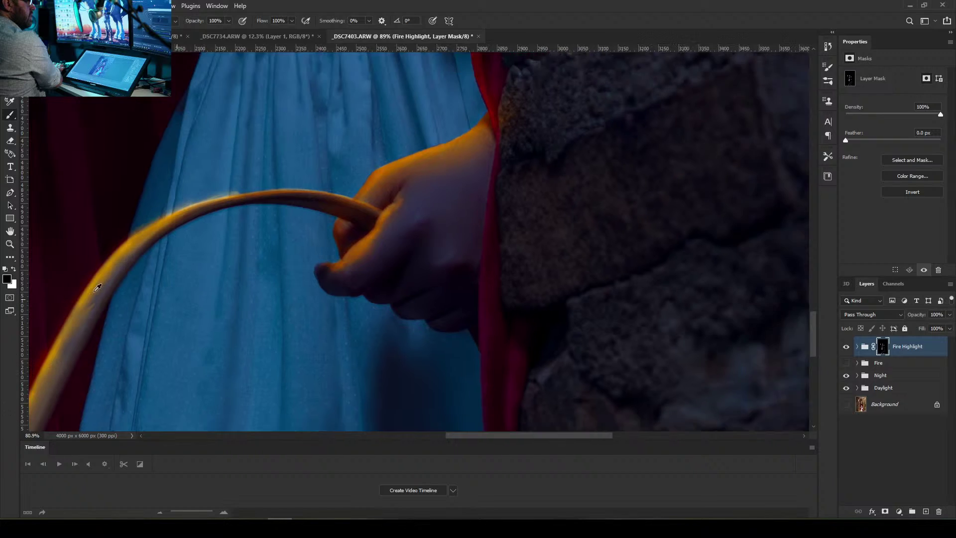
scroll(106, 284, up, 8)
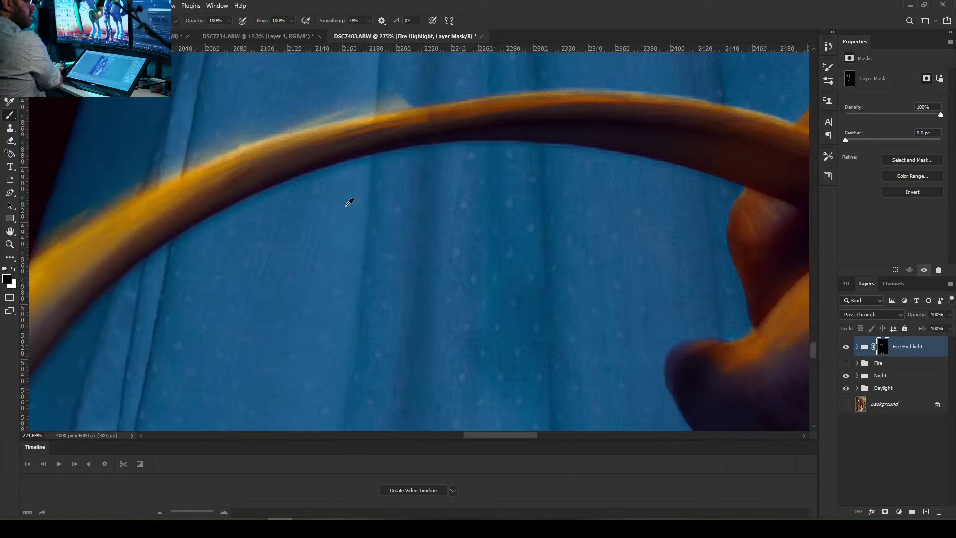
scroll(357, 215, up, 2)
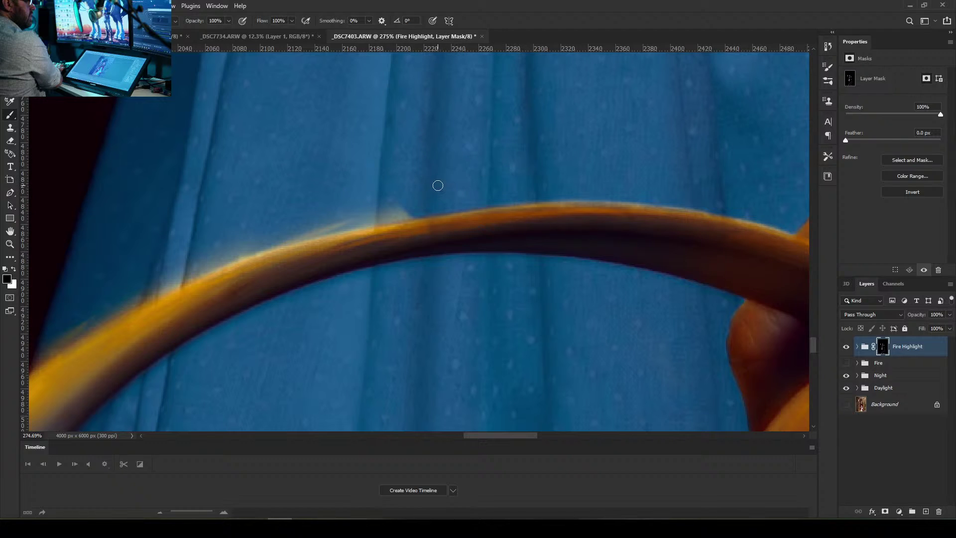
mouse_move(367, 207)
mouse_down()
mouse_move(431, 198)
mouse_move(391, 212)
mouse_move(425, 171)
mouse_move(398, 211)
mouse_up()
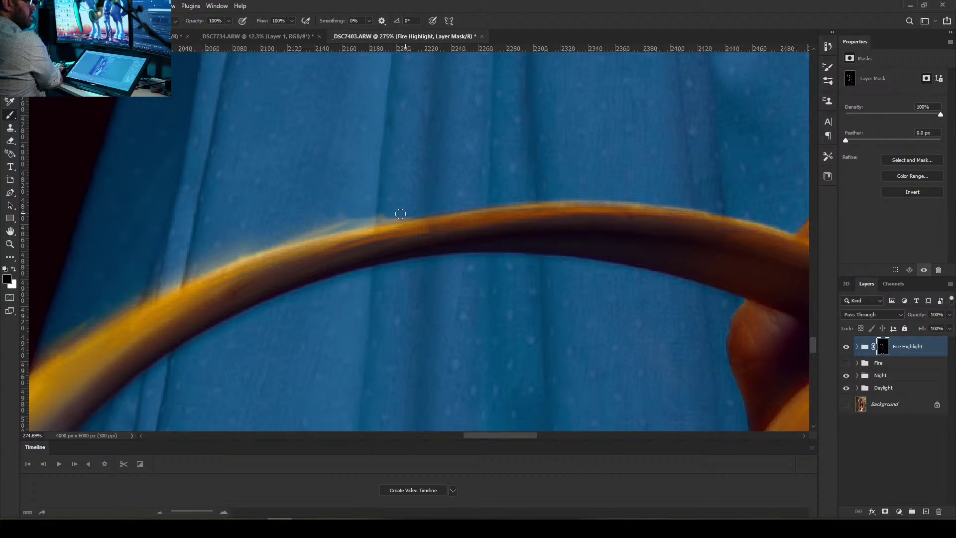
drag(398, 212, 311, 226)
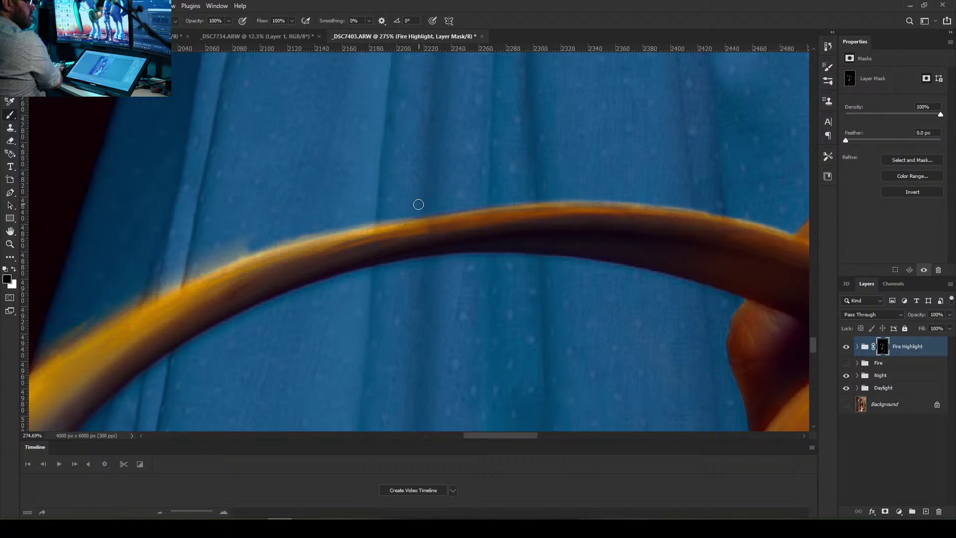
drag(419, 210, 353, 227)
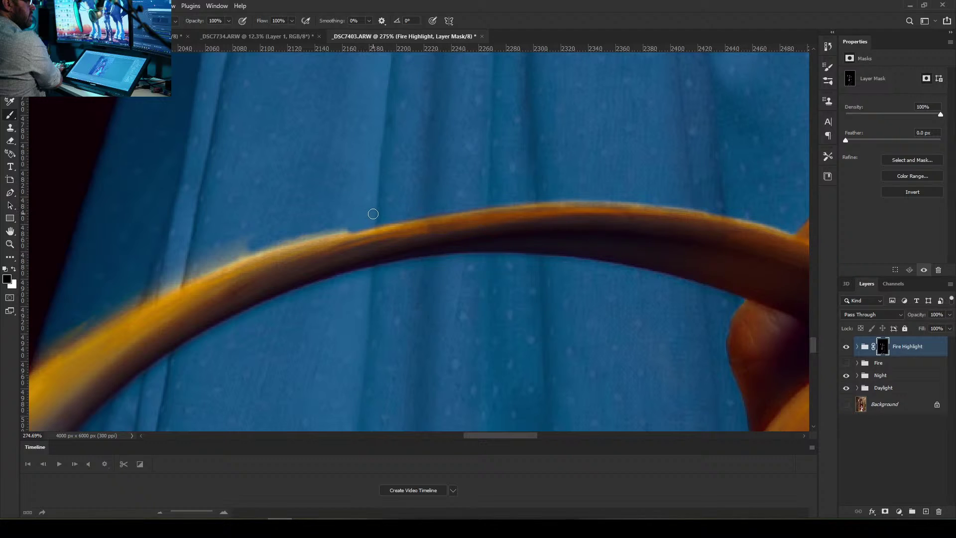
drag(362, 223, 256, 241)
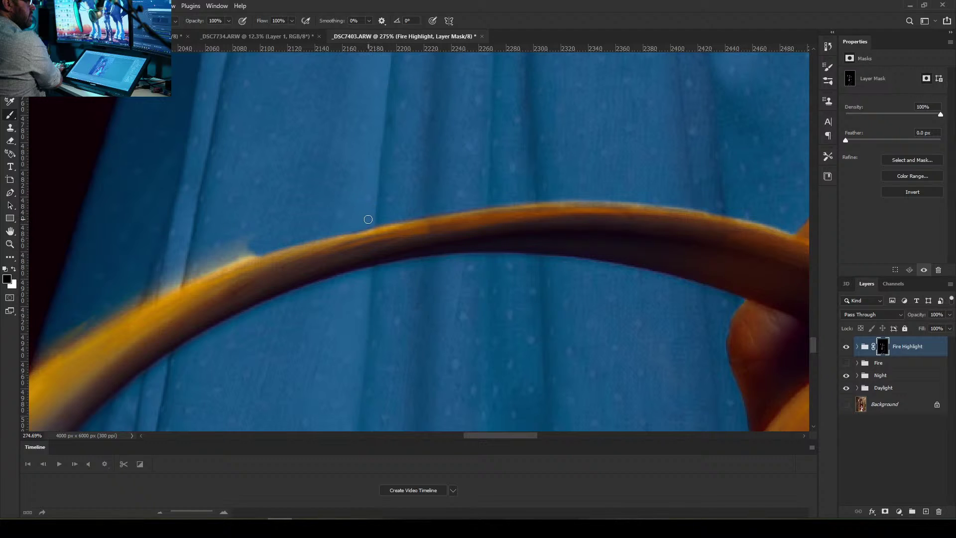
mouse_move(350, 228)
mouse_down()
mouse_move(241, 254)
mouse_move(159, 291)
mouse_up()
mouse_move(257, 253)
mouse_down()
mouse_move(227, 267)
mouse_move(335, 231)
mouse_up()
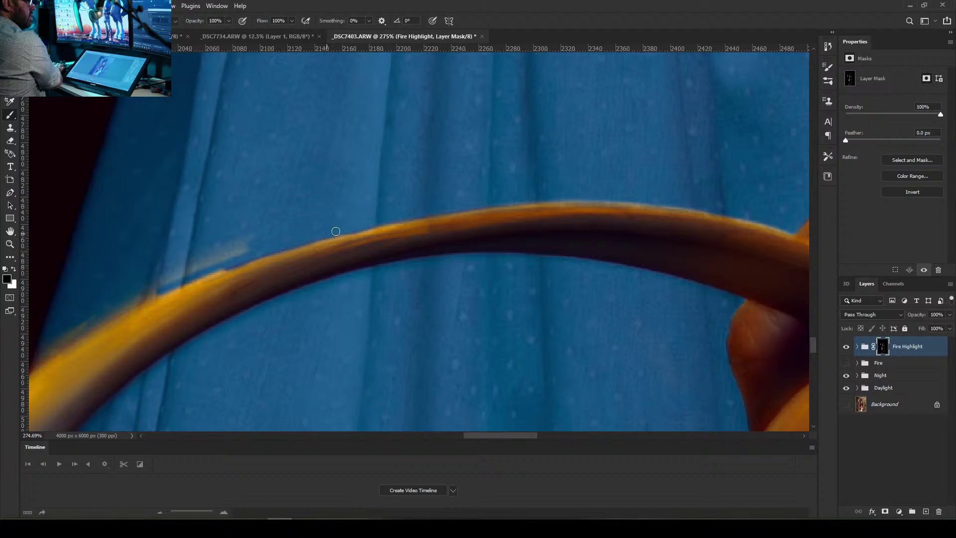
key(ctrl+z)
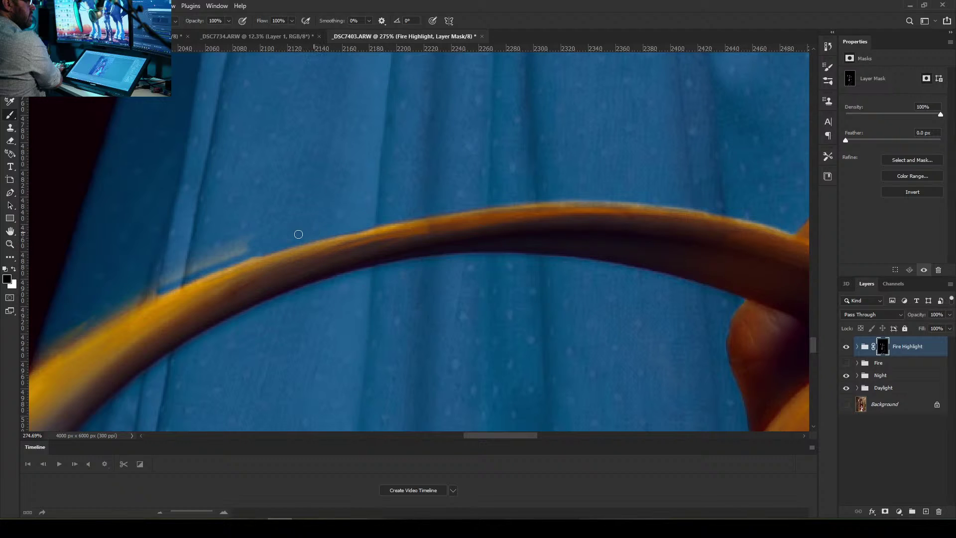
drag(260, 252, 199, 268)
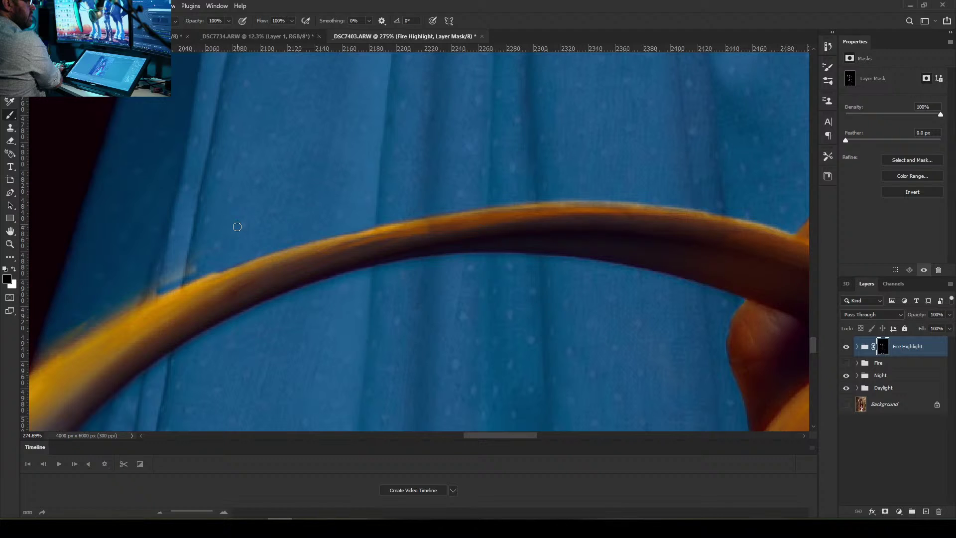
Erase the leftover glow above the handle near the skirt's outer seam with a slightly larger brush
key(bracketright)
key(bracketright)
key(bracketright)
key(bracketright)
key(bracketleft)
key(bracketleft)
drag(194, 271, 166, 288)
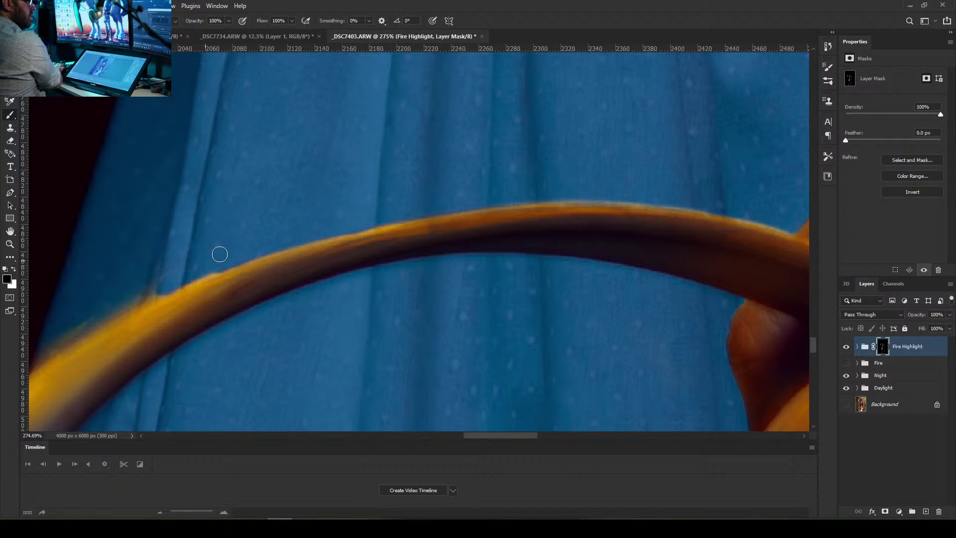
mouse_move(220, 255)
mouse_down()
mouse_move(128, 301)
mouse_move(156, 279)
mouse_move(112, 297)
mouse_up()
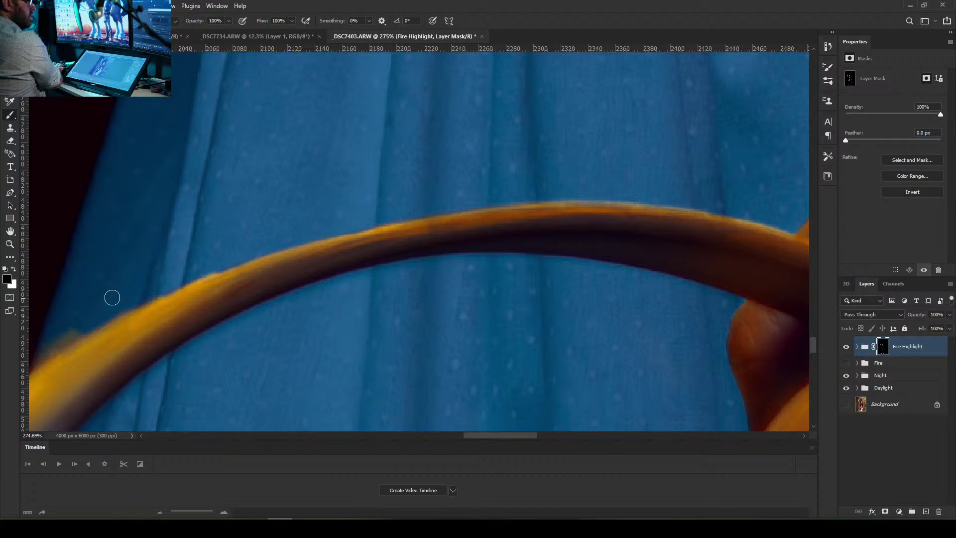
mouse_move(515, 436)
mouse_down()
mouse_move(485, 439)
mouse_move(495, 438)
mouse_up()
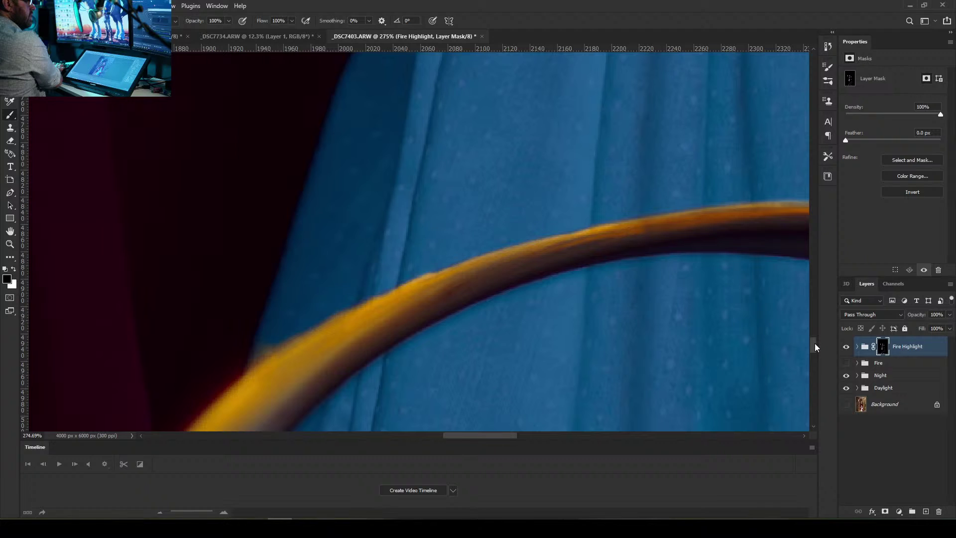
mouse_move(815, 343)
mouse_down()
mouse_move(816, 356)
mouse_move(816, 347)
mouse_up()
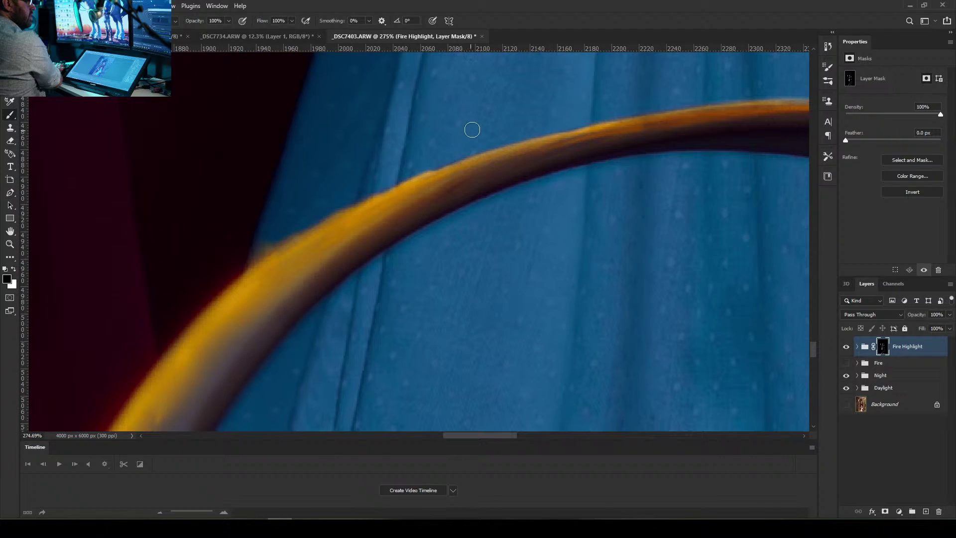
mouse_move(439, 160)
mouse_down()
mouse_move(323, 227)
mouse_move(267, 298)
mouse_up()
drag(388, 193, 288, 300)
drag(364, 219, 308, 283)
drag(412, 179, 326, 286)
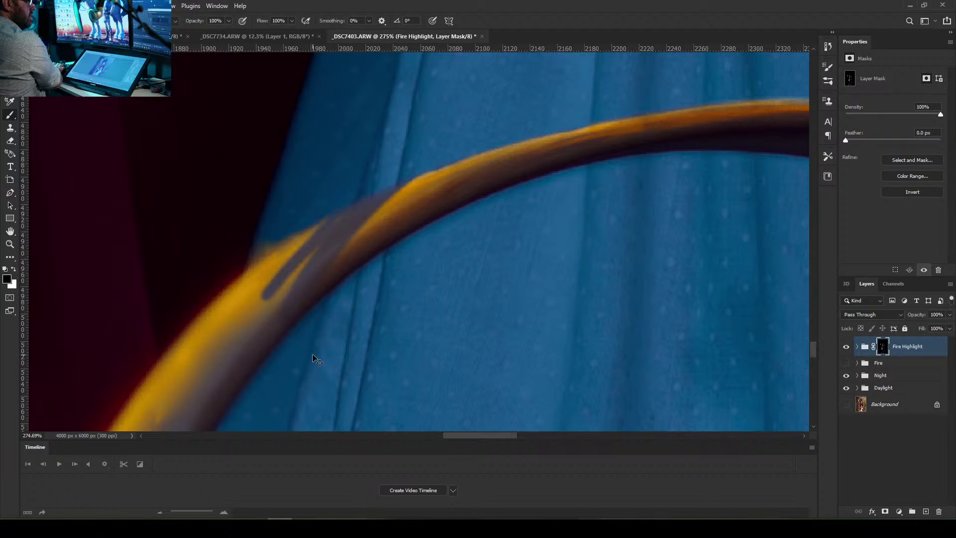
key(ctrl+z)
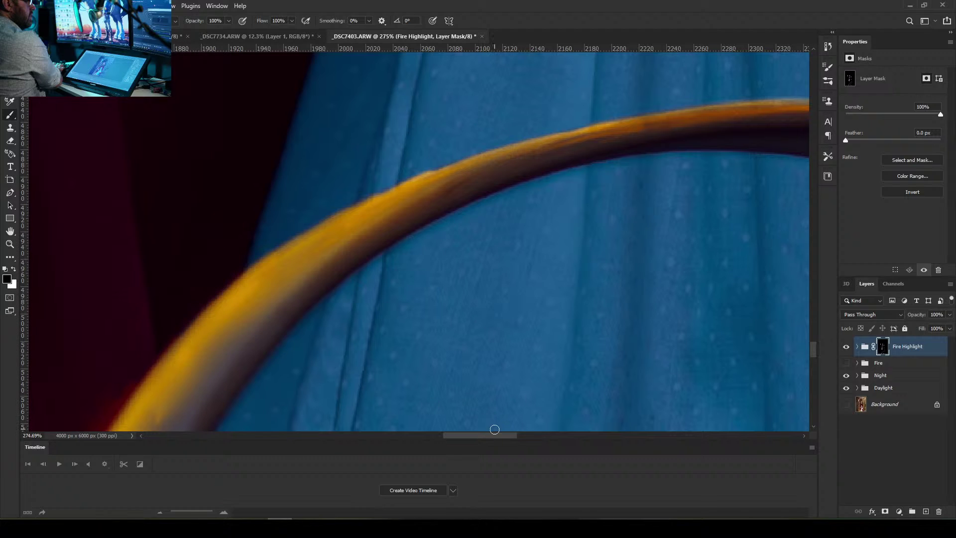
Remove the red glow on the dark cape along the outer edge of the basket handle's lower stretch, keeping the handle's yellow highlight
drag(500, 435, 477, 436)
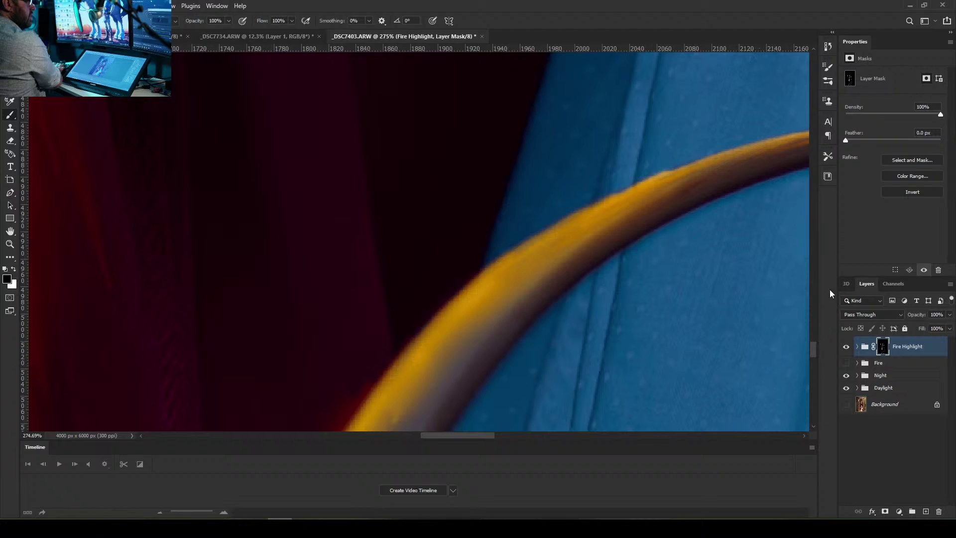
drag(812, 353, 813, 362)
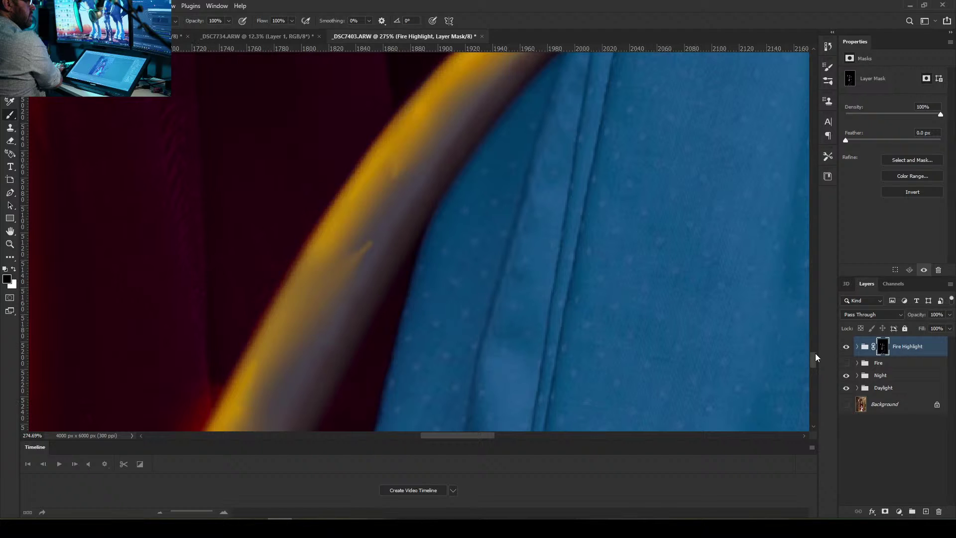
drag(814, 360, 814, 369)
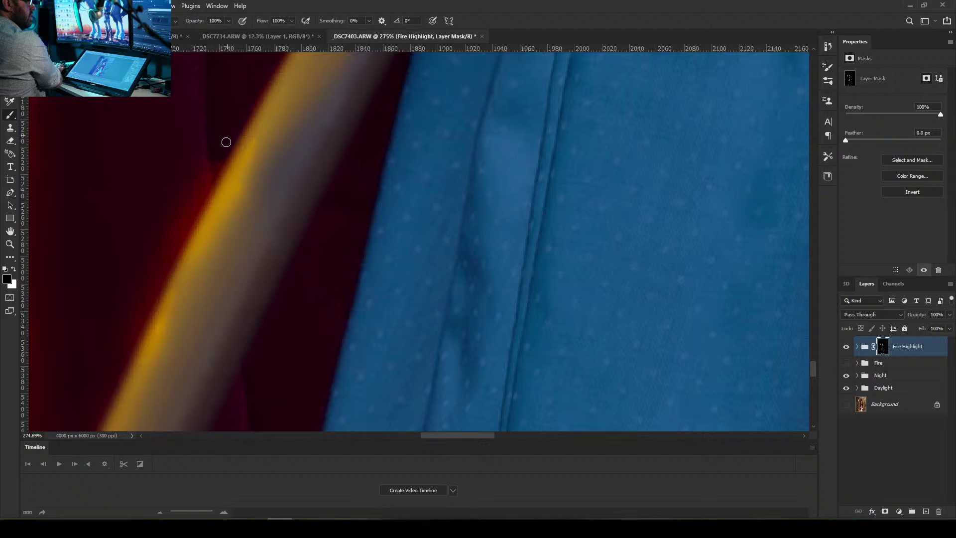
mouse_move(212, 179)
mouse_down()
mouse_move(201, 202)
mouse_move(223, 111)
mouse_up()
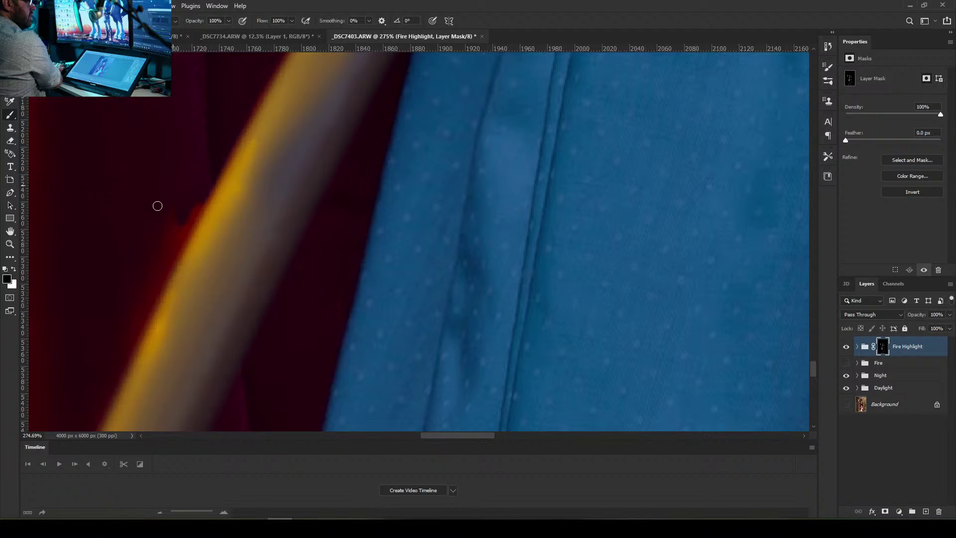
mouse_move(201, 193)
mouse_down()
mouse_move(177, 246)
mouse_move(188, 206)
mouse_up()
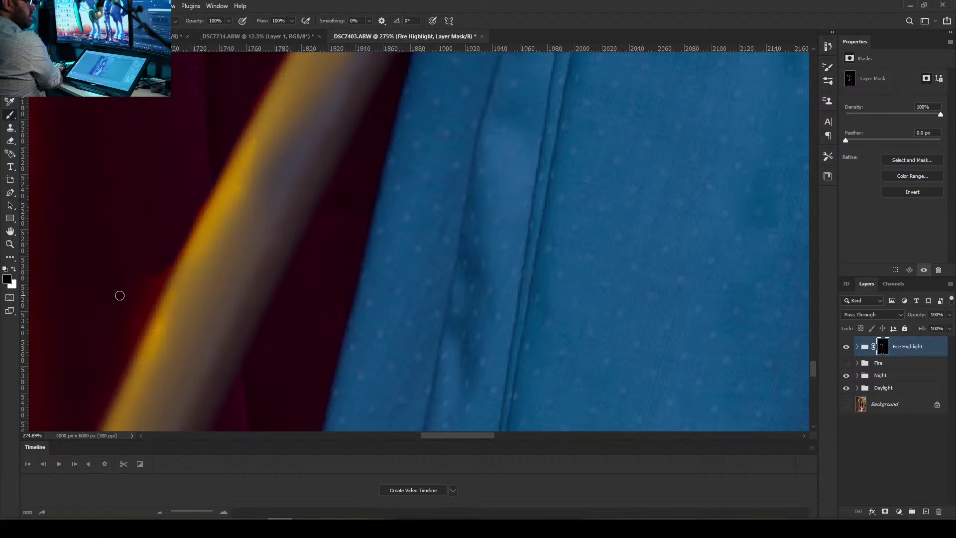
mouse_move(170, 257)
mouse_down()
mouse_move(139, 300)
mouse_move(180, 187)
mouse_move(149, 258)
mouse_move(152, 292)
mouse_move(118, 367)
mouse_up()
drag(473, 435, 455, 438)
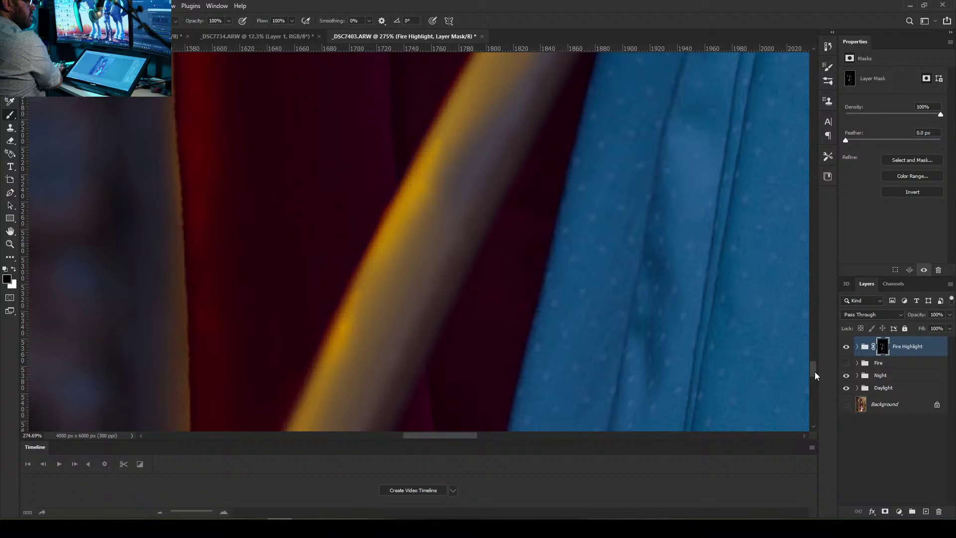
Clean the glow edge on the basket handle's lower end and mask out the orange glow inside the handle's oval hole
drag(815, 371, 821, 380)
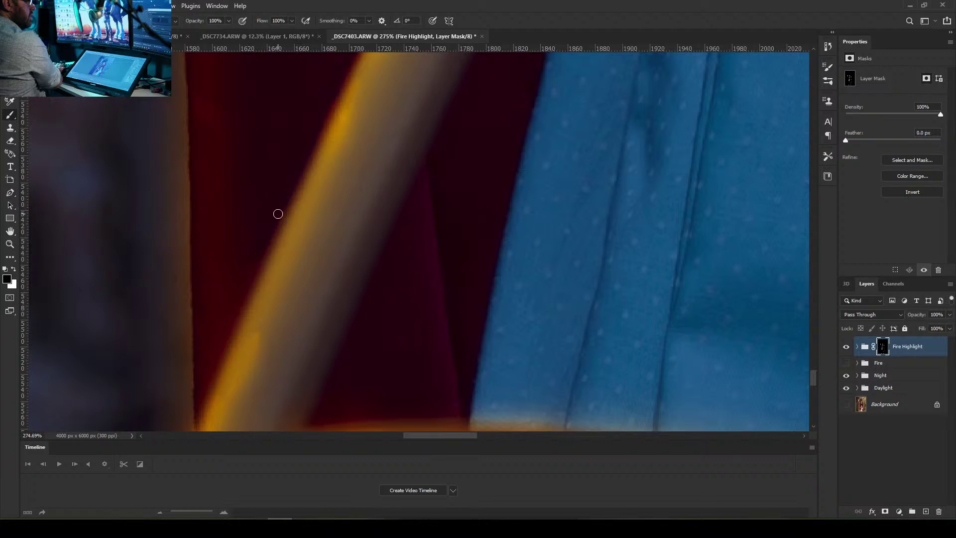
mouse_move(257, 244)
mouse_down()
mouse_move(242, 286)
mouse_move(261, 242)
mouse_up()
drag(813, 377, 849, 388)
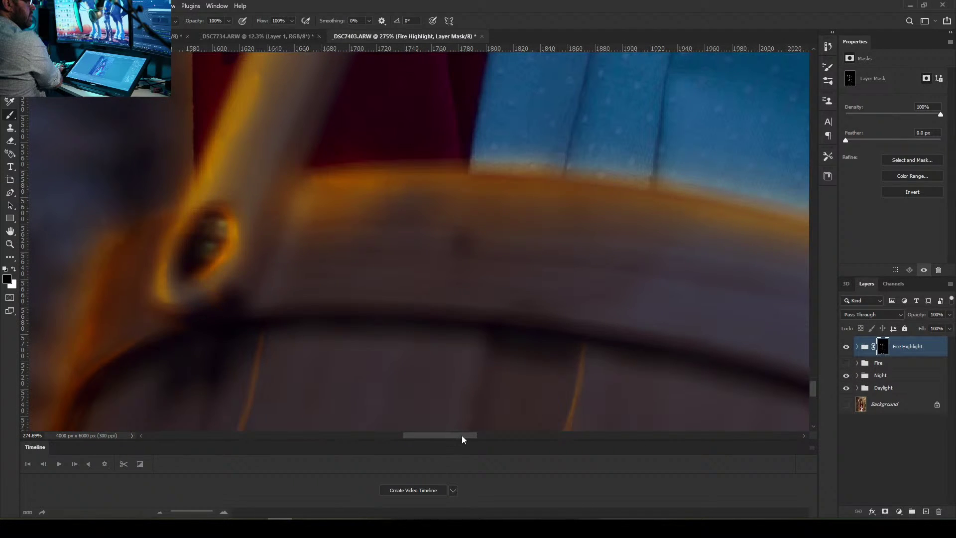
drag(461, 435, 440, 419)
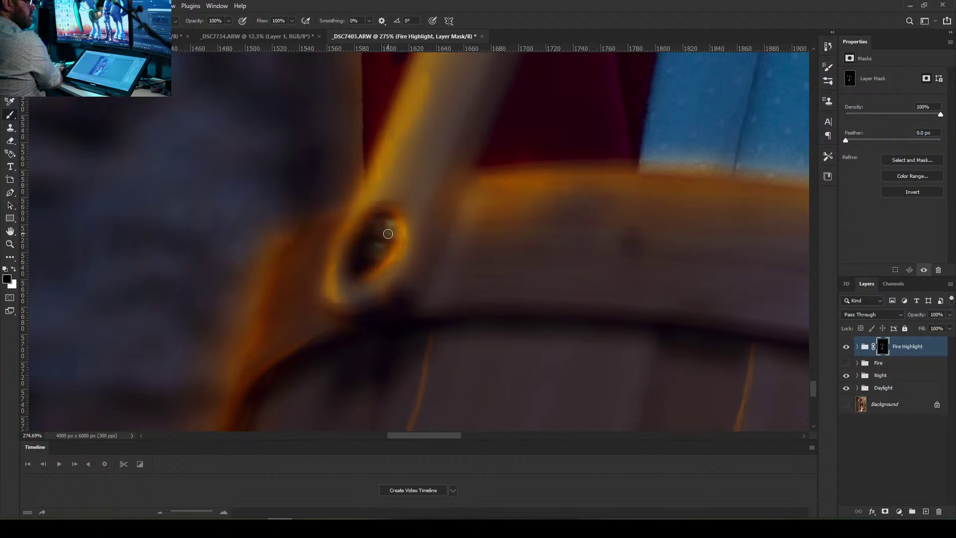
drag(384, 226, 376, 224)
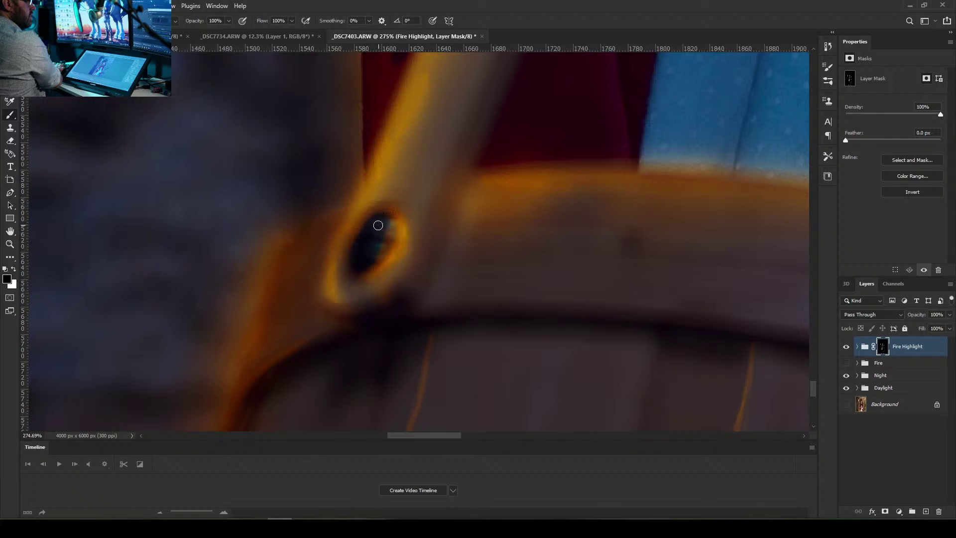
mouse_move(390, 235)
mouse_down()
mouse_move(390, 215)
mouse_move(385, 255)
mouse_move(367, 265)
mouse_up()
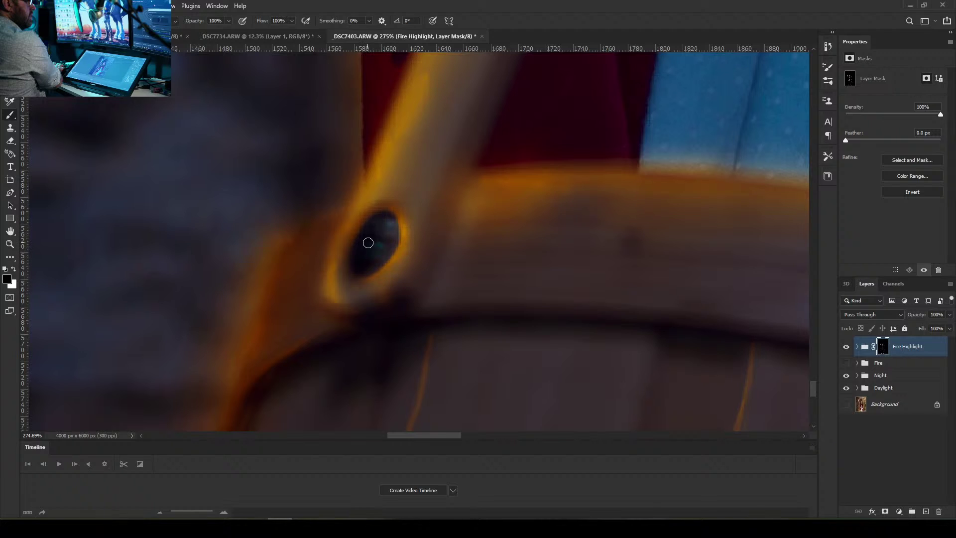
drag(380, 243, 364, 261)
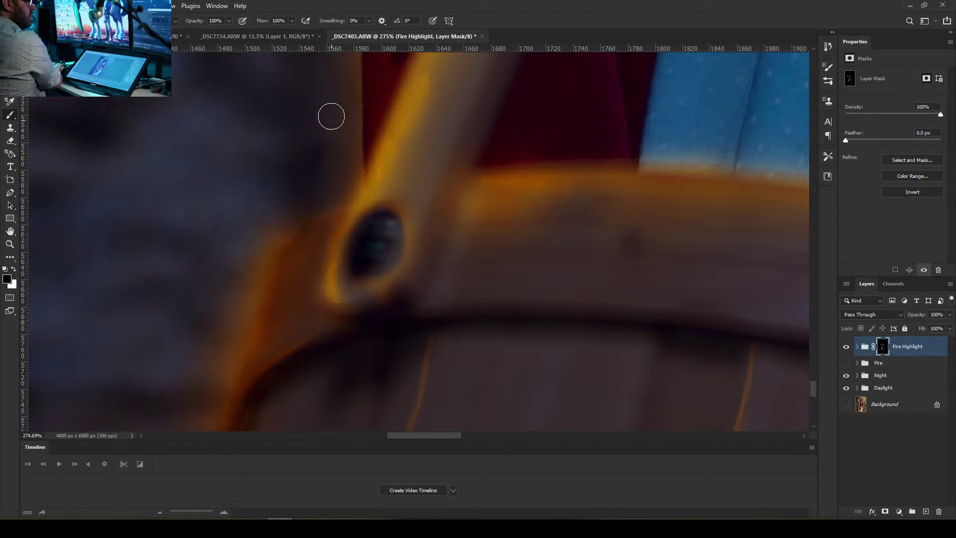
Trim the orange spill outside the basket rim and cape edge with a smaller brush, clearing the glow on the background beside it
key(bracketleft)
drag(343, 85, 353, 99)
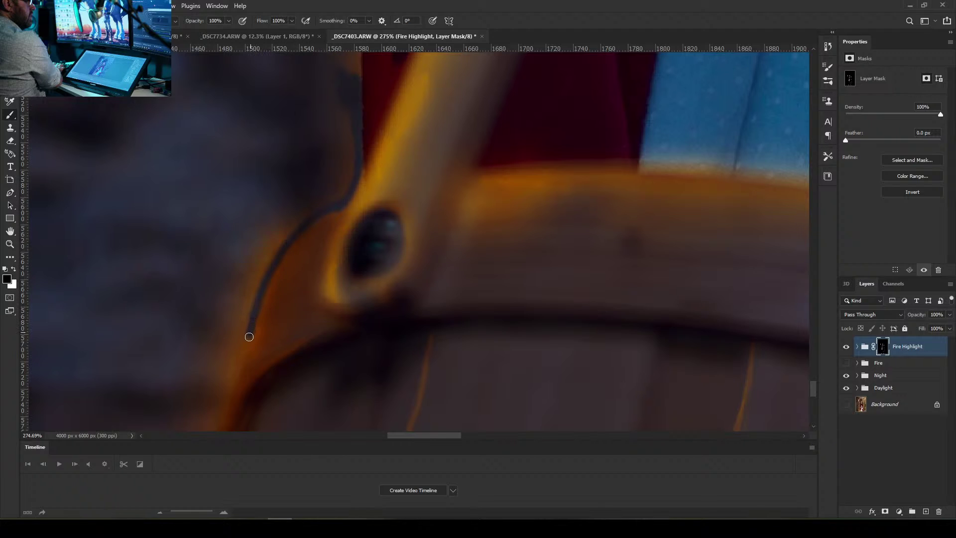
drag(237, 370, 221, 409)
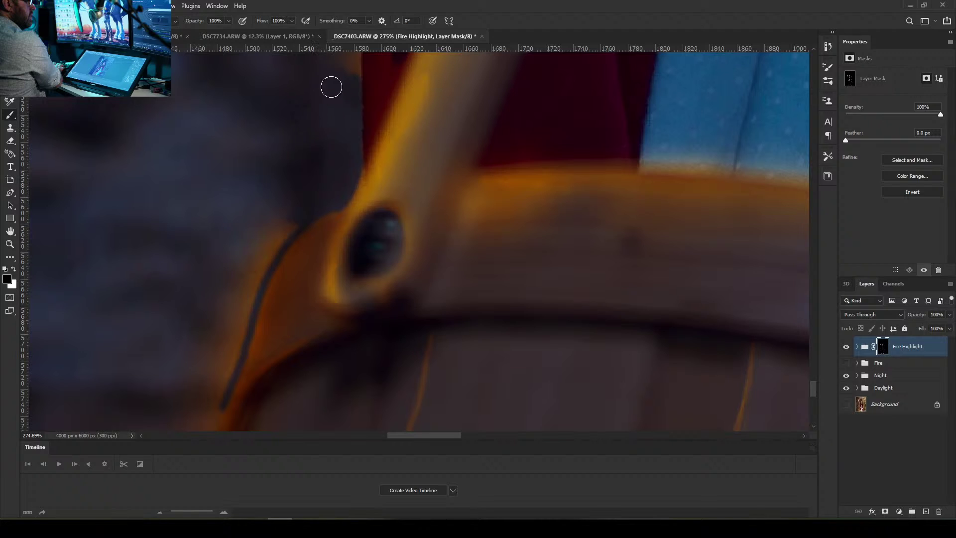
mouse_move(252, 235)
mouse_down()
mouse_move(294, 199)
mouse_move(282, 224)
mouse_move(301, 208)
mouse_move(281, 230)
mouse_move(303, 209)
mouse_move(259, 265)
mouse_move(302, 216)
mouse_move(261, 259)
mouse_move(267, 228)
mouse_move(234, 265)
mouse_up()
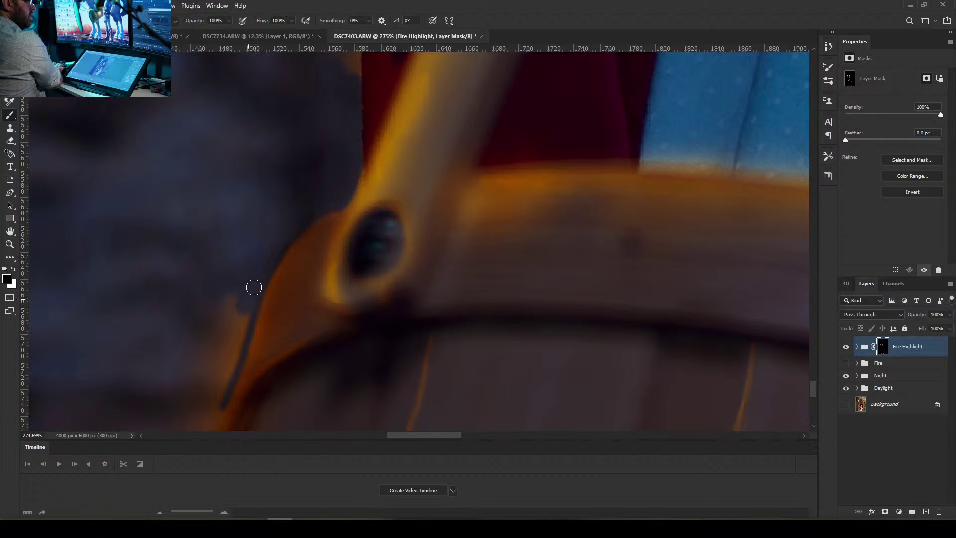
mouse_move(254, 288)
mouse_down()
mouse_move(243, 317)
mouse_move(219, 319)
mouse_move(217, 363)
mouse_move(230, 361)
mouse_move(216, 404)
mouse_move(186, 375)
mouse_up()
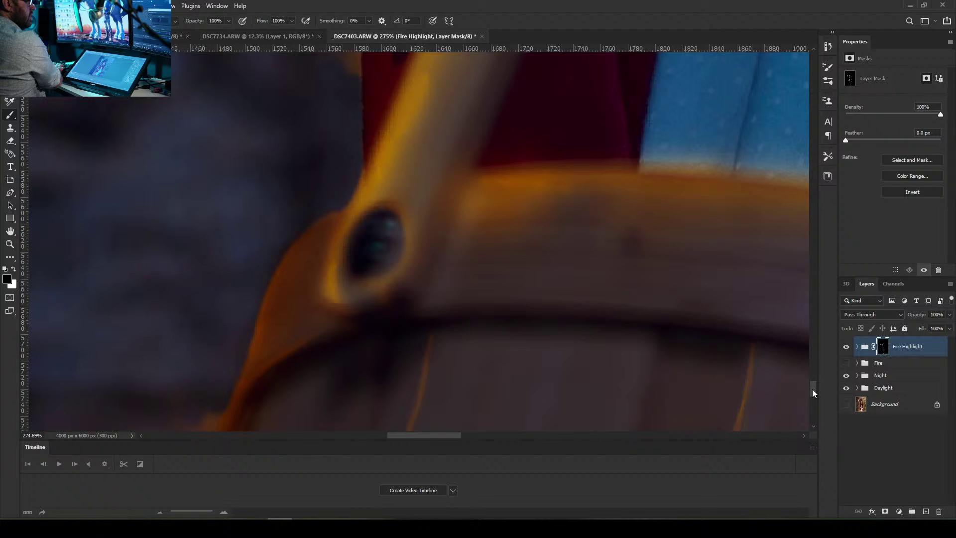
Erase the orange spill outside the basket where the dark band meets its outer side
drag(812, 389, 813, 399)
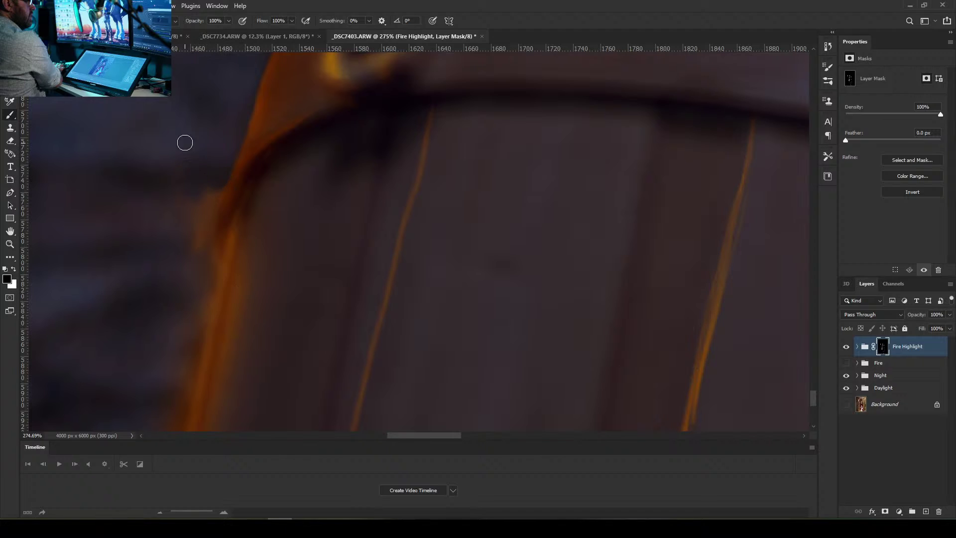
mouse_move(193, 181)
mouse_down()
mouse_move(194, 211)
mouse_move(209, 190)
mouse_up()
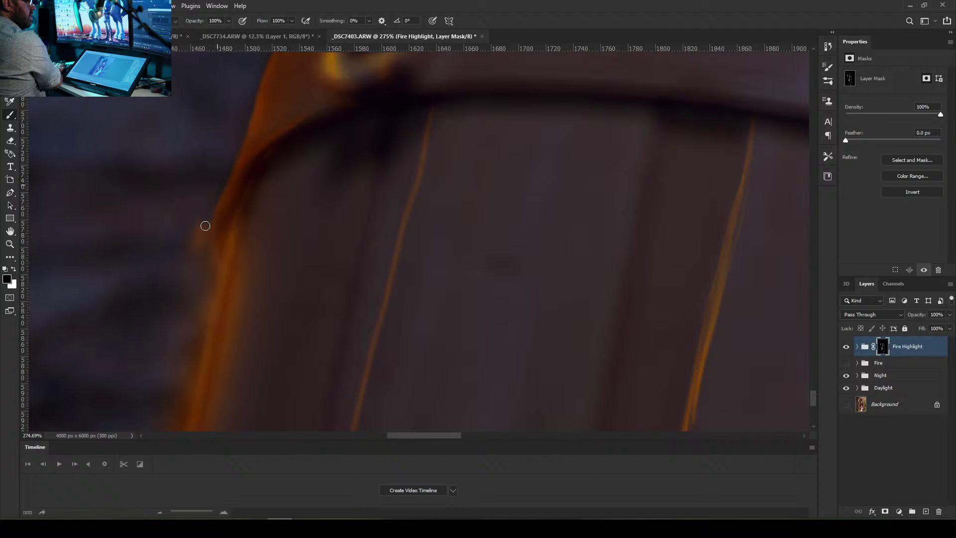
drag(209, 188, 195, 255)
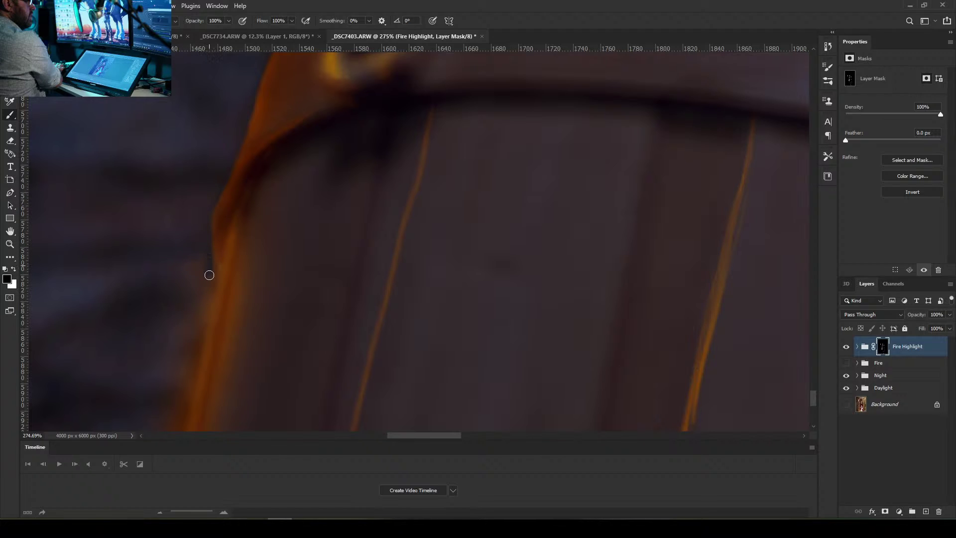
mouse_move(209, 274)
mouse_down()
mouse_move(199, 241)
mouse_move(203, 254)
mouse_up()
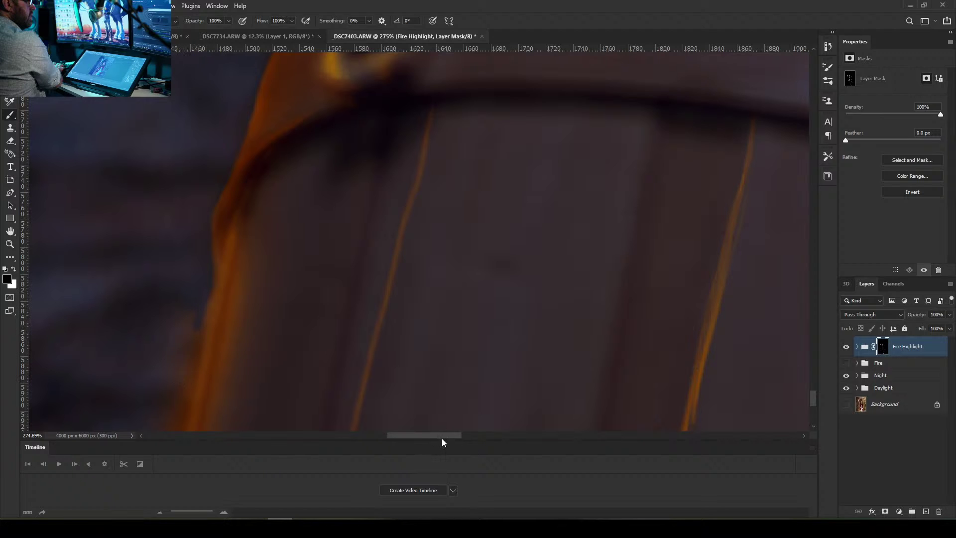
Trim the orange halo along the basket's outer side down to the image's bottom edge, clearing the background beside it
drag(447, 438, 432, 439)
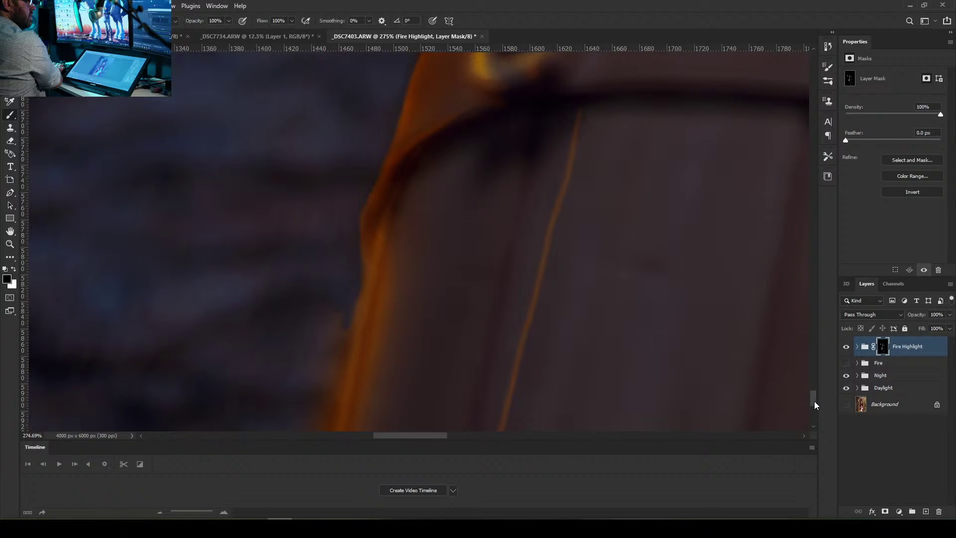
drag(815, 399, 814, 405)
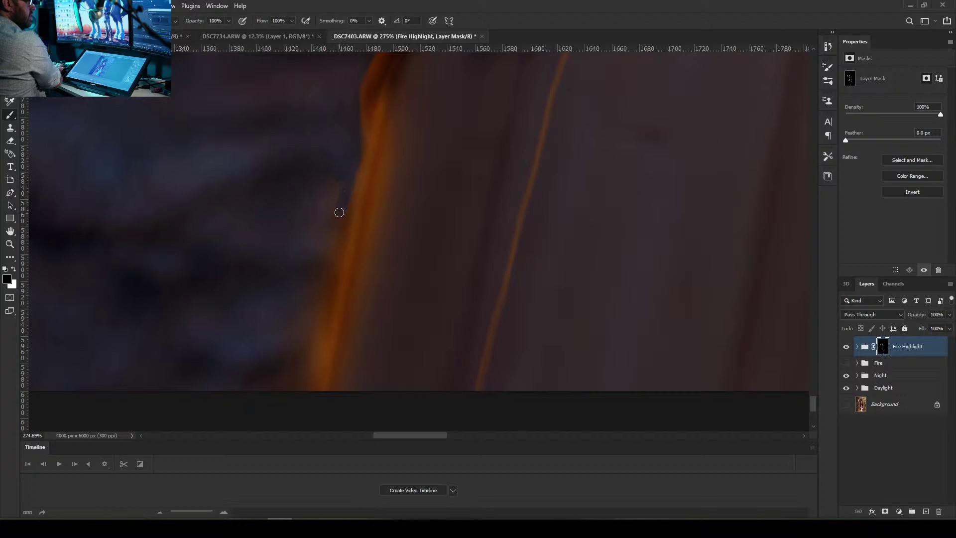
drag(335, 233, 306, 391)
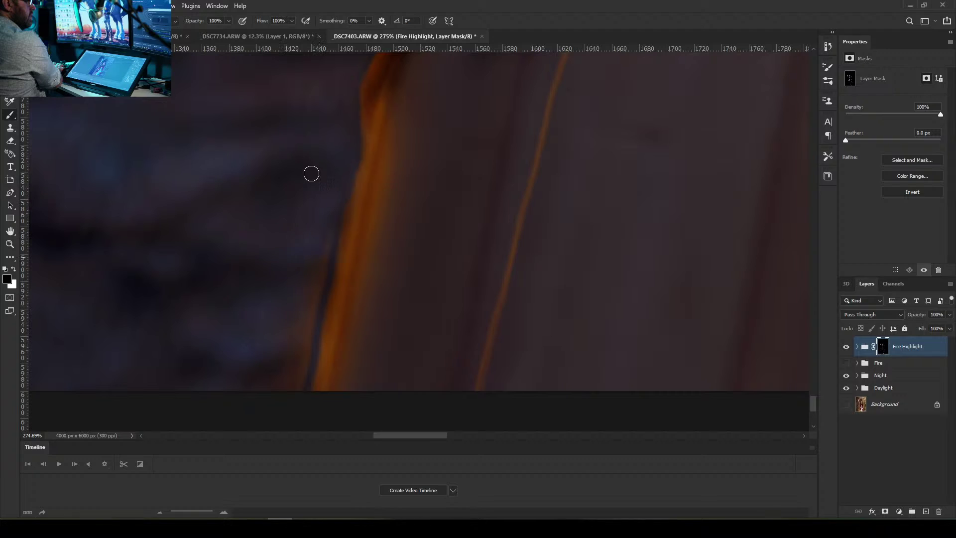
mouse_move(314, 278)
mouse_down()
mouse_move(297, 373)
mouse_move(308, 333)
mouse_up()
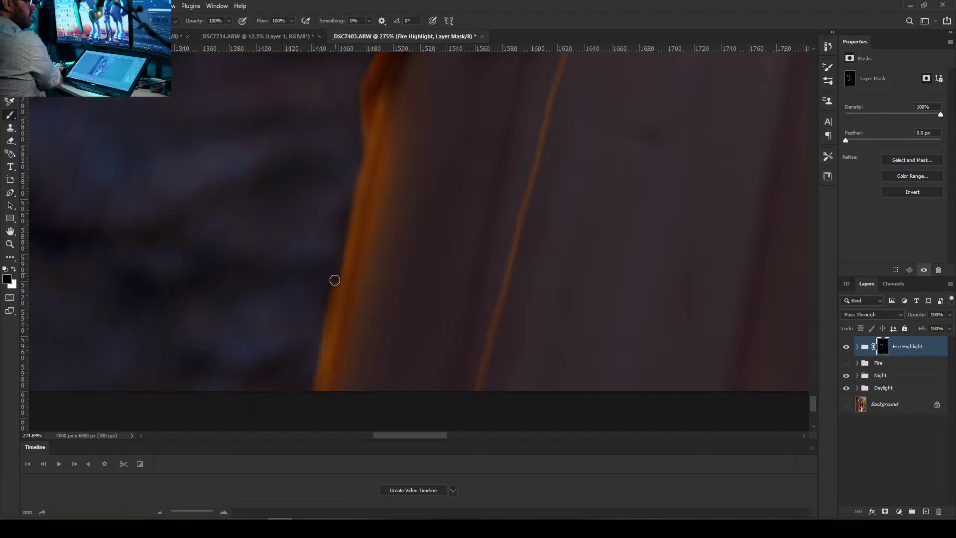
mouse_move(327, 308)
mouse_down()
mouse_move(322, 335)
mouse_move(322, 291)
mouse_move(316, 392)
mouse_up()
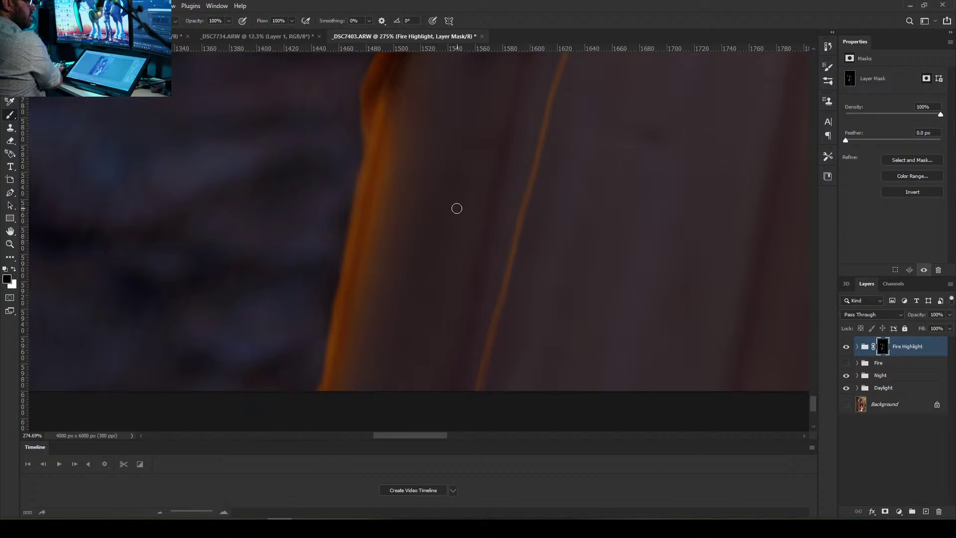
scroll(427, 239, up, 3)
scroll(428, 240, down, 3)
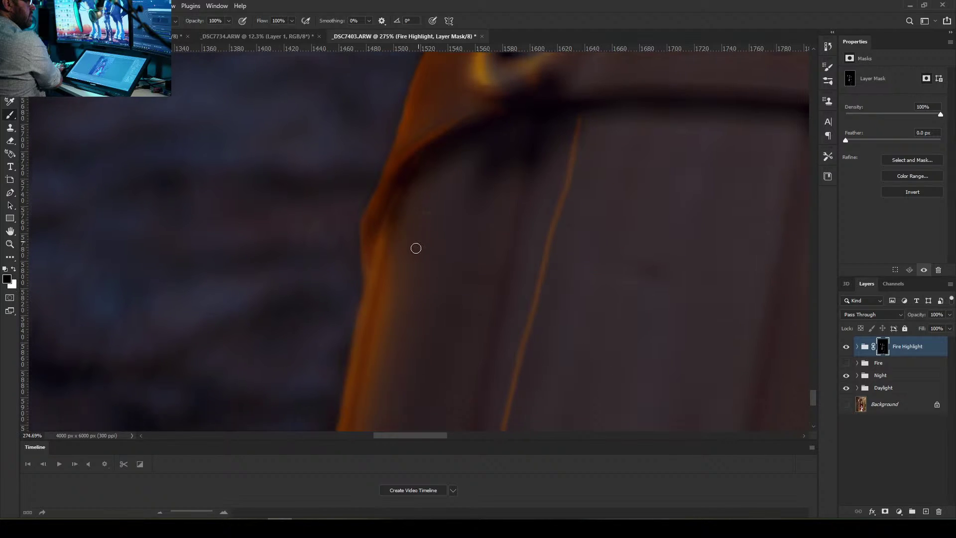
drag(352, 276, 394, 270)
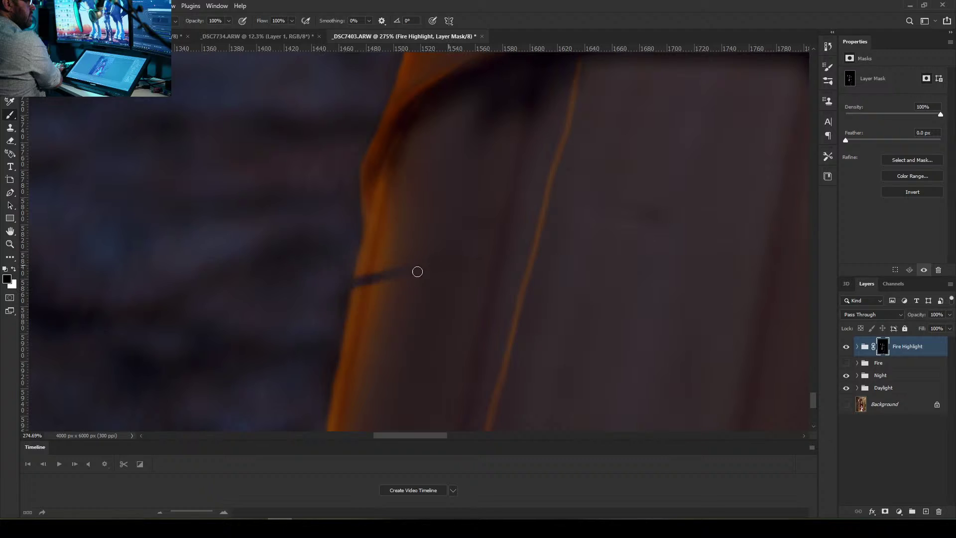
drag(350, 299, 390, 273)
drag(347, 321, 393, 288)
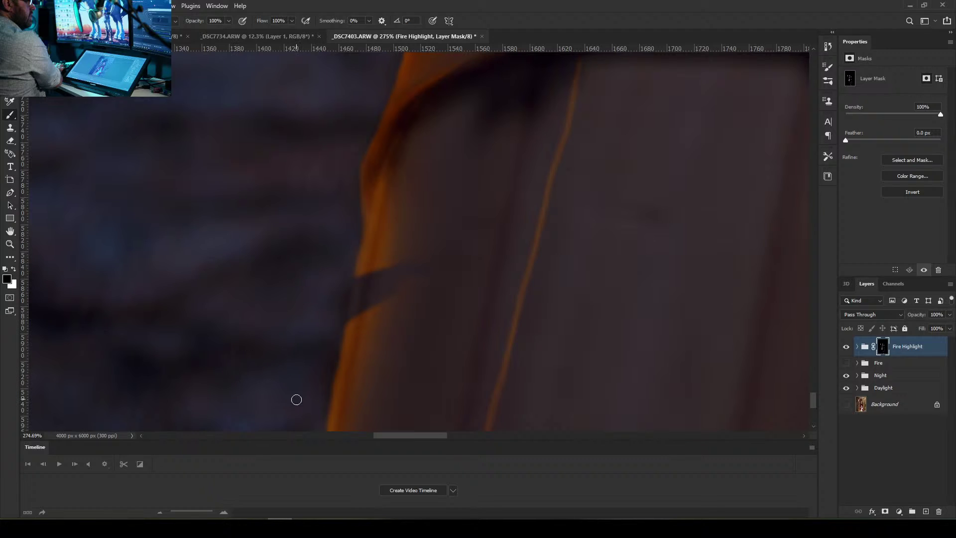
key(ctrl+z)
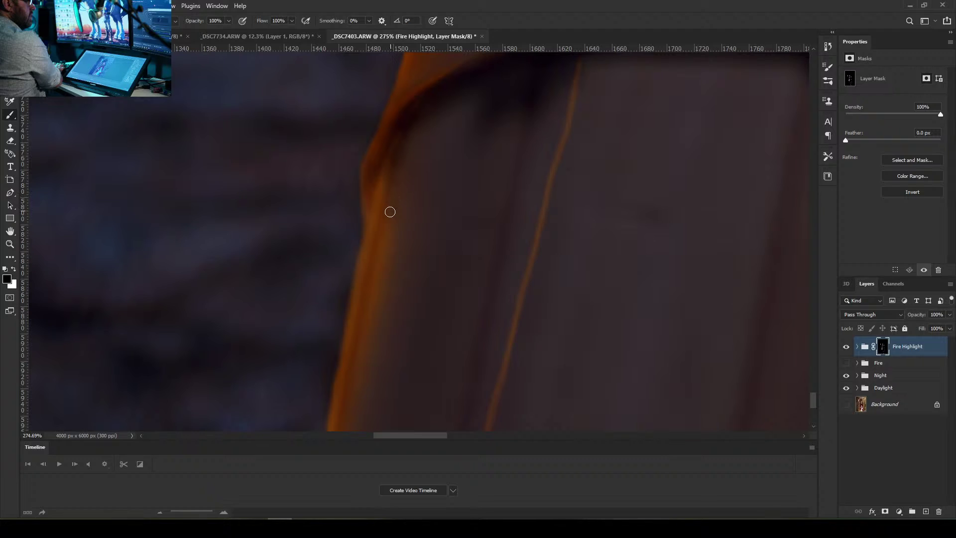
Narrow the orange glow on the inner side of the basket's outer edge with a larger brush, undoing the stroke that cuts in too hard
key(bracketright)
key(bracketright)
drag(396, 198, 391, 234)
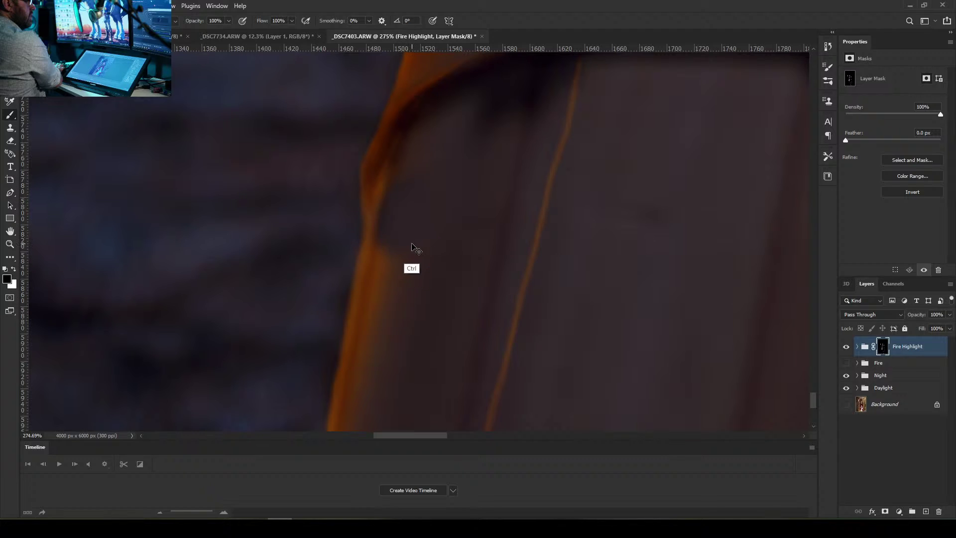
key(ctrl+z)
key(bracketright)
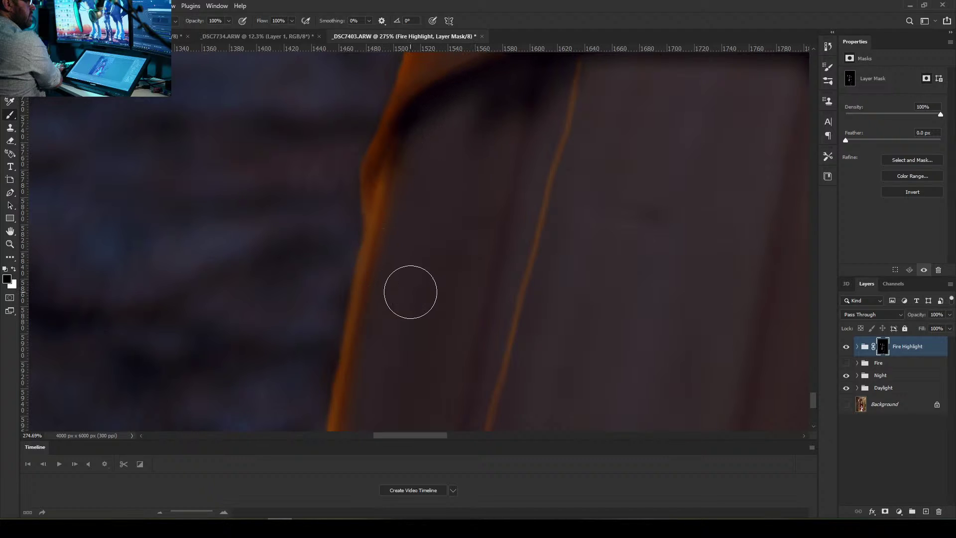
Lower the brush flow to 10% and gently fade the orange glow across the face of the basket's upper rim with a resized brush
drag(815, 402, 819, 393)
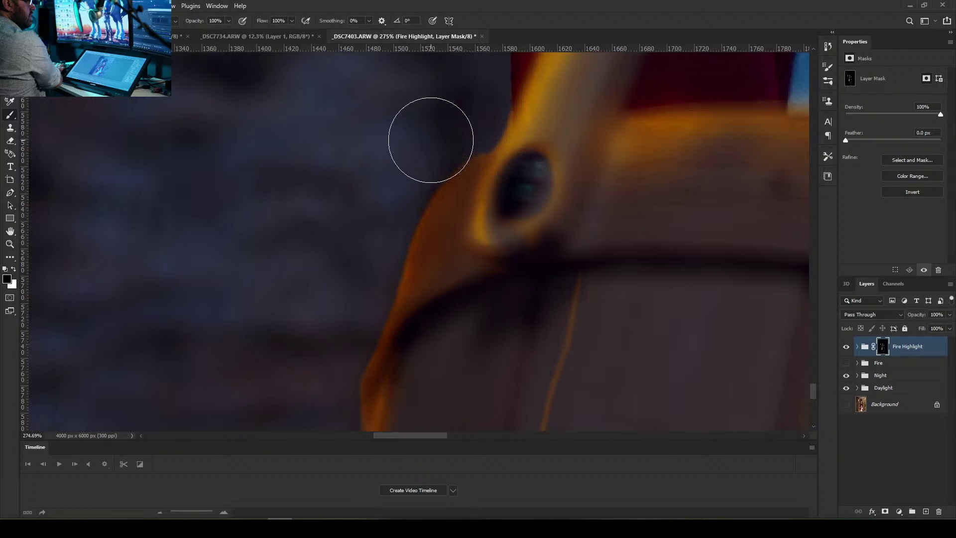
click(228, 20)
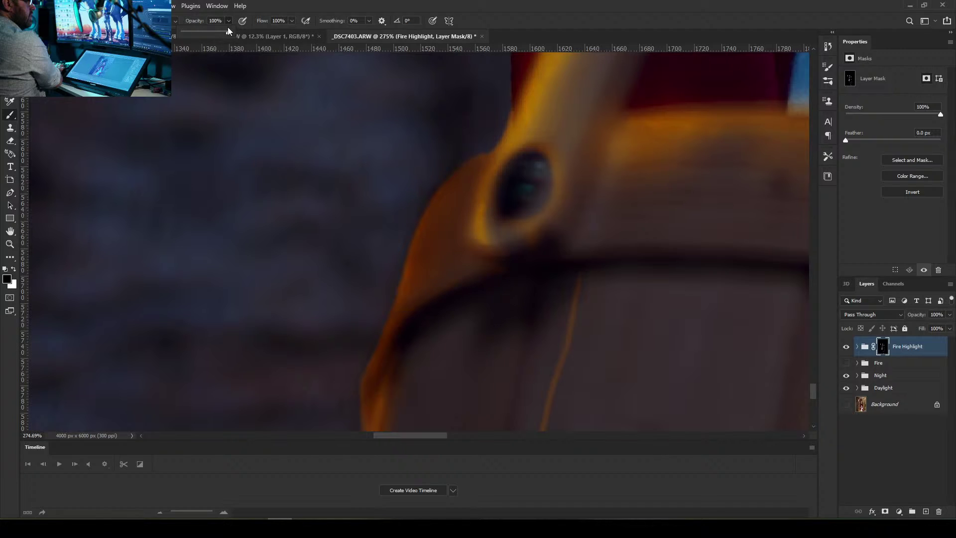
click(292, 20)
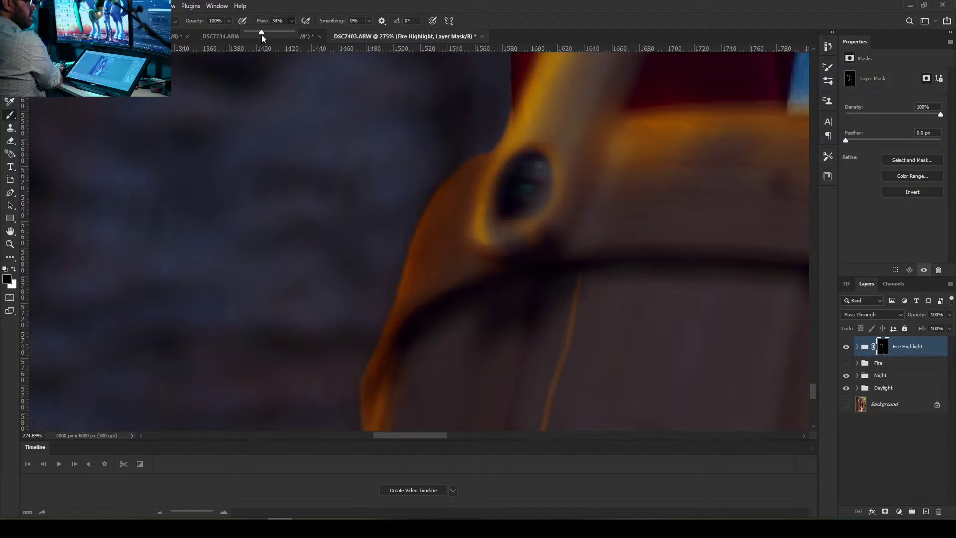
drag(255, 36, 251, 37)
key(bracketleft)
key(bracketleft)
key(bracketleft)
key(bracketright)
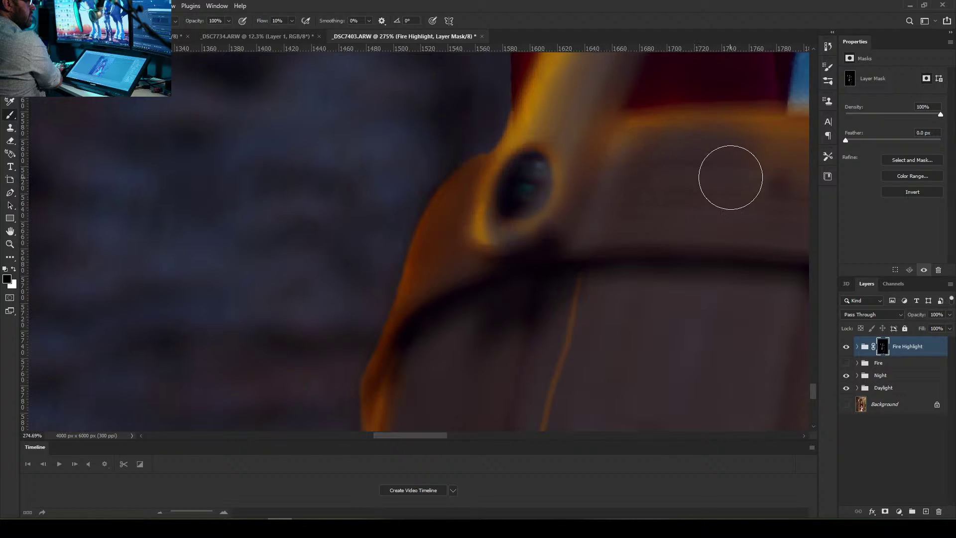
Fade the glow around the handle's hole, the rim's outer corner and down the basket's outer side, keeping a thin edge highlight
scroll(627, 214, up, 1)
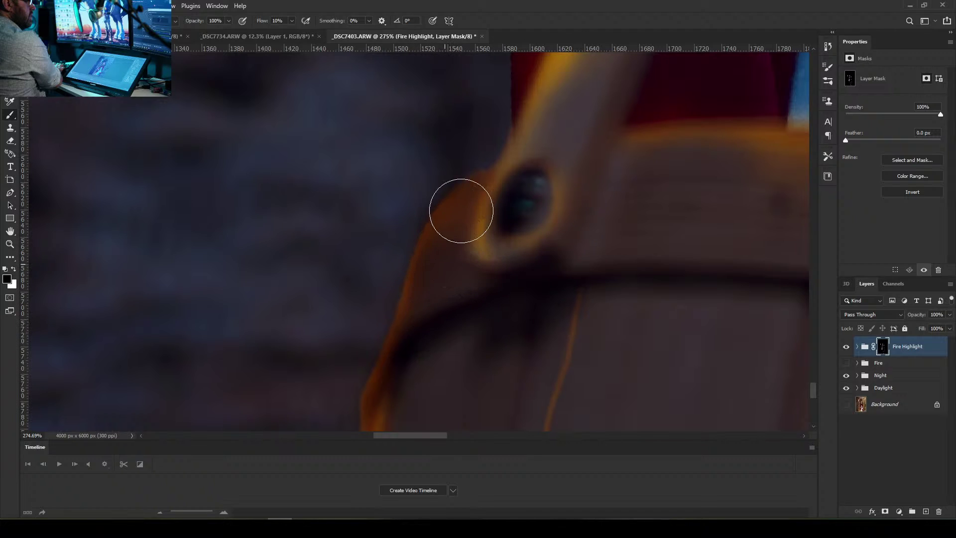
key(bracketleft)
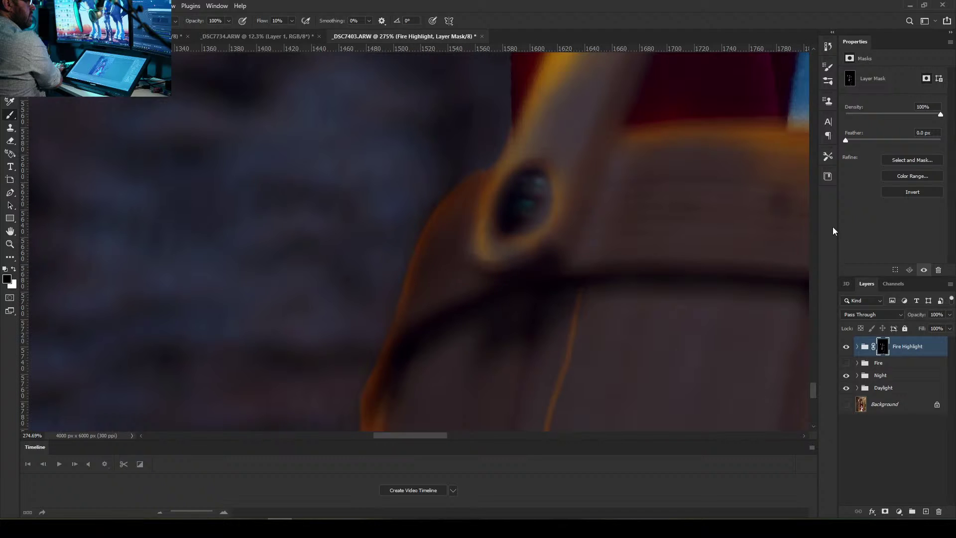
drag(812, 392, 814, 399)
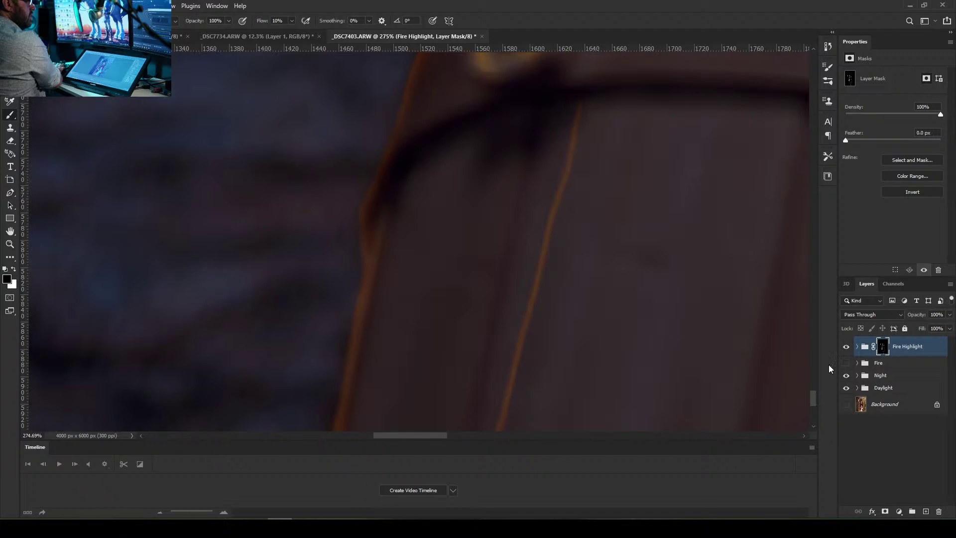
drag(815, 396, 815, 405)
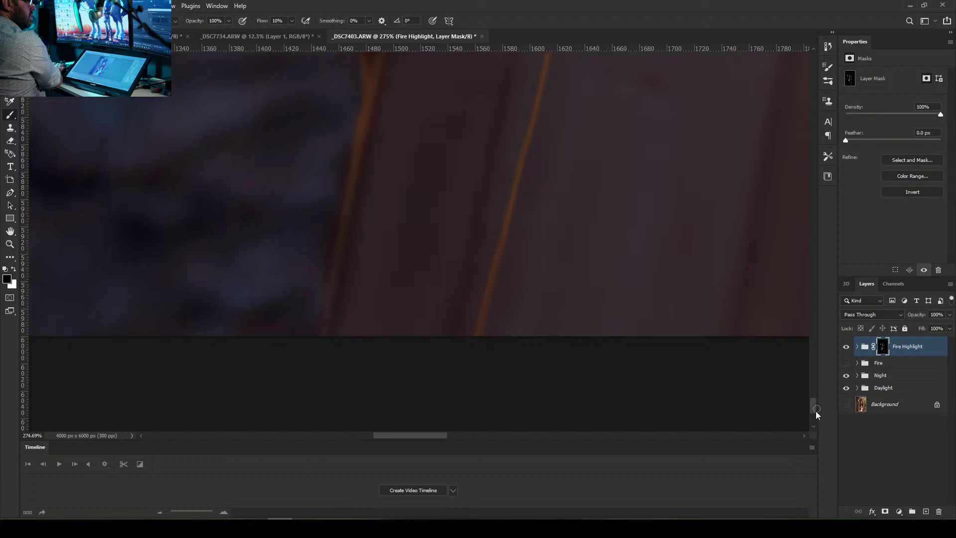
drag(811, 410, 826, 395)
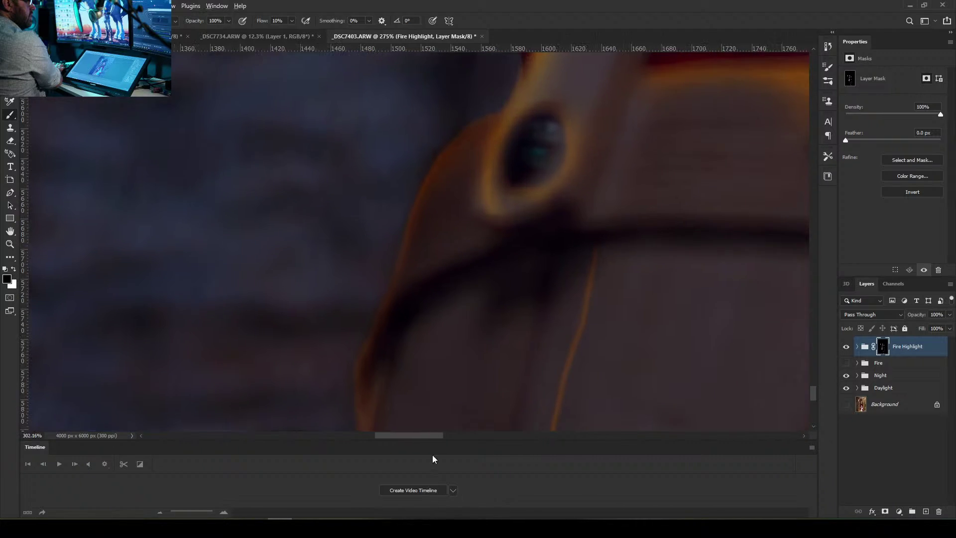
scroll(502, 320, down, 10)
scroll(511, 324, down, 2)
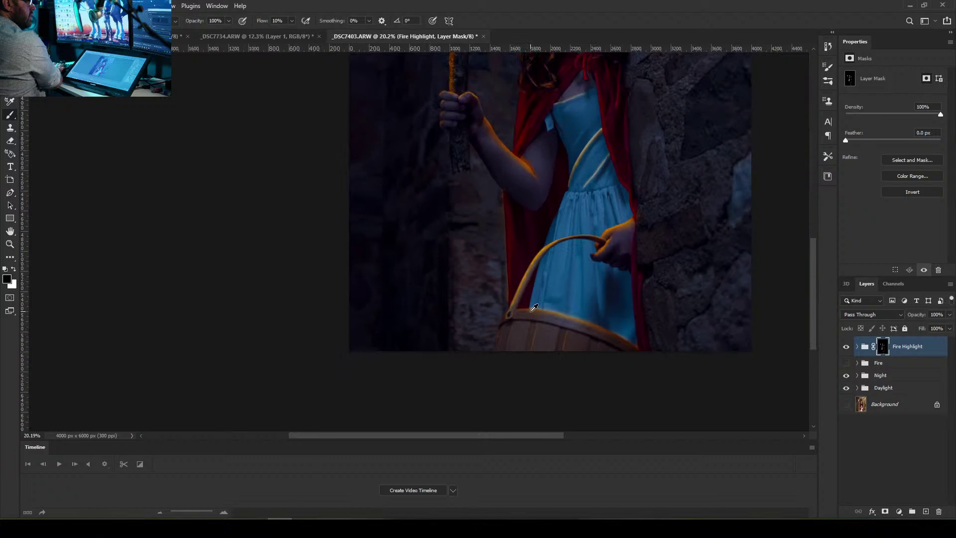
Raise the brush flow to 100% and mask out the orange spill where the cape's outer edge meets the elbow
scroll(560, 258, down, 1)
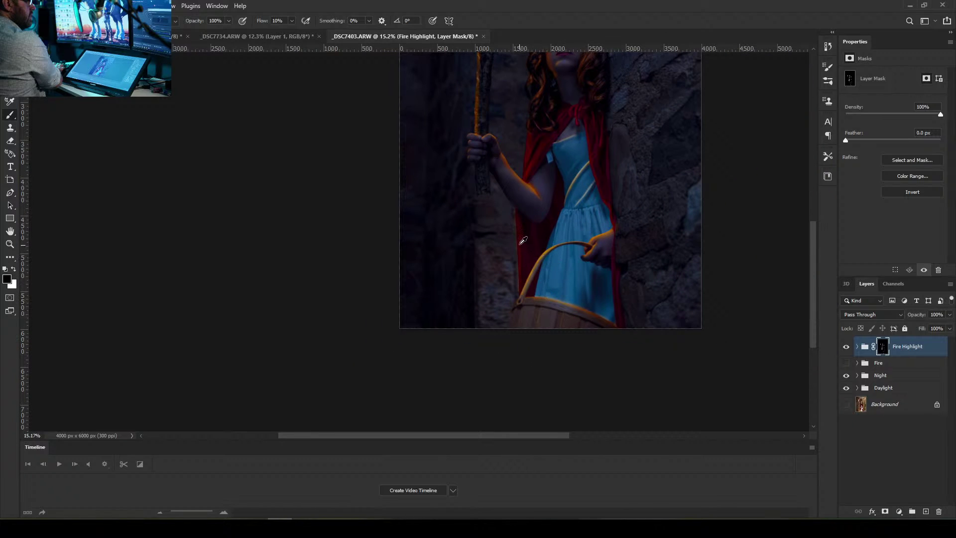
scroll(523, 241, up, 10)
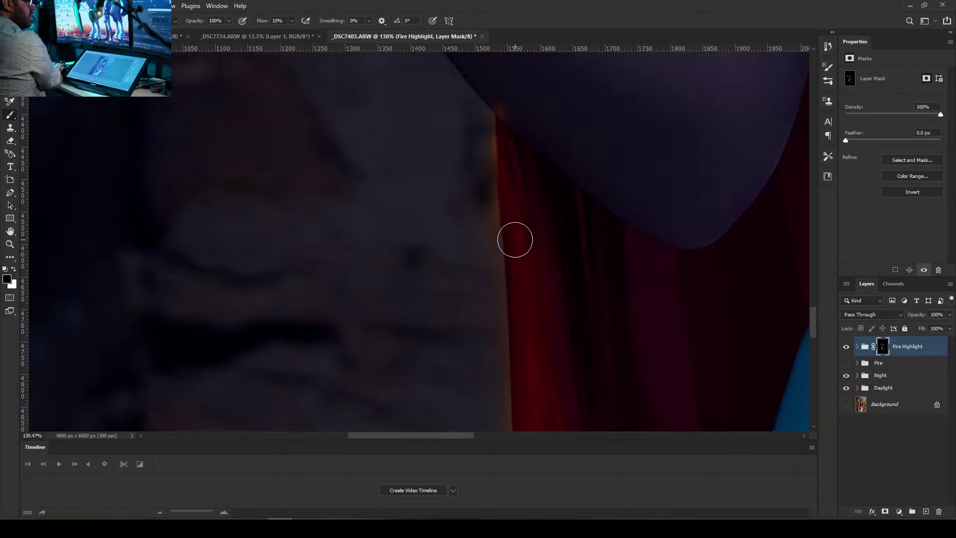
scroll(516, 240, up, 5)
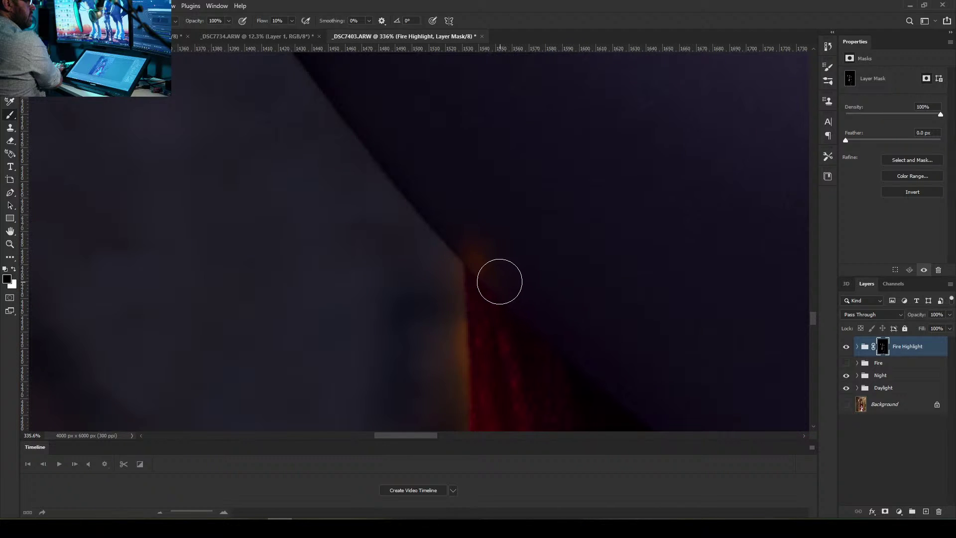
mouse_move(499, 281)
mouse_down()
mouse_move(487, 253)
mouse_move(538, 256)
mouse_move(495, 266)
mouse_move(530, 252)
mouse_up()
click(511, 20)
mouse_move(454, 279)
mouse_down()
mouse_move(448, 303)
mouse_move(457, 267)
mouse_move(463, 351)
mouse_move(444, 345)
mouse_move(440, 304)
mouse_move(453, 292)
mouse_move(443, 342)
mouse_move(450, 374)
mouse_move(457, 352)
mouse_move(463, 360)
mouse_move(464, 414)
mouse_up()
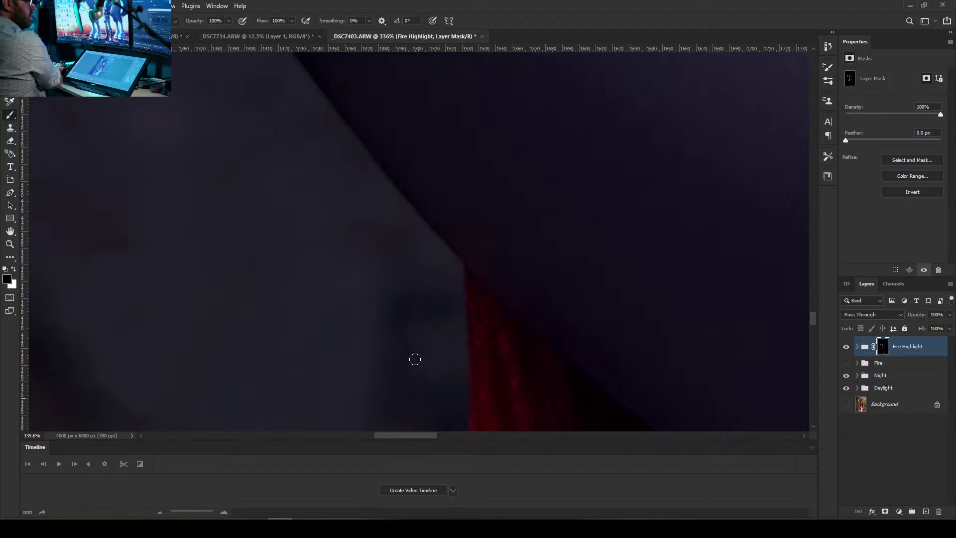
Erase the orange fringe from the background along the cape's outer edge just below the elbow
scroll(450, 335, down, 8)
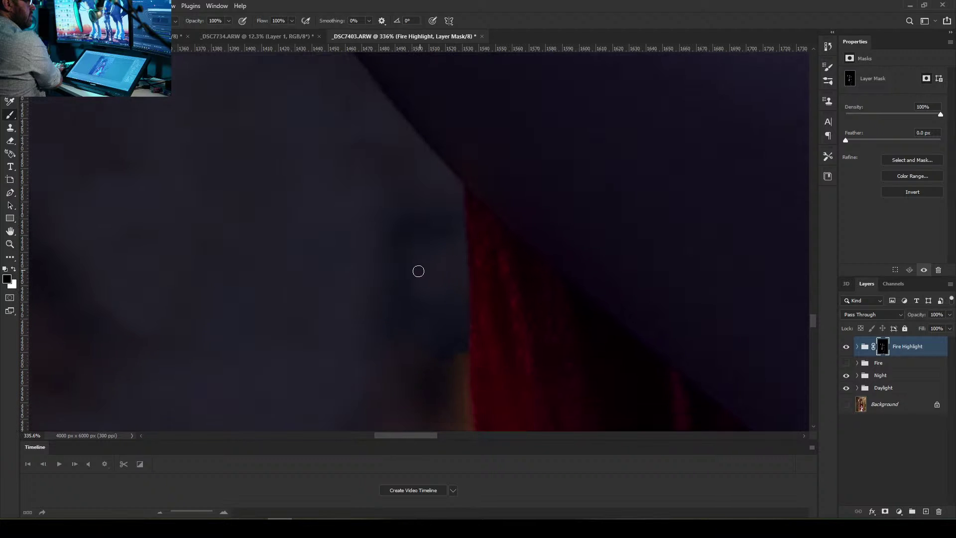
scroll(455, 242, down, 2)
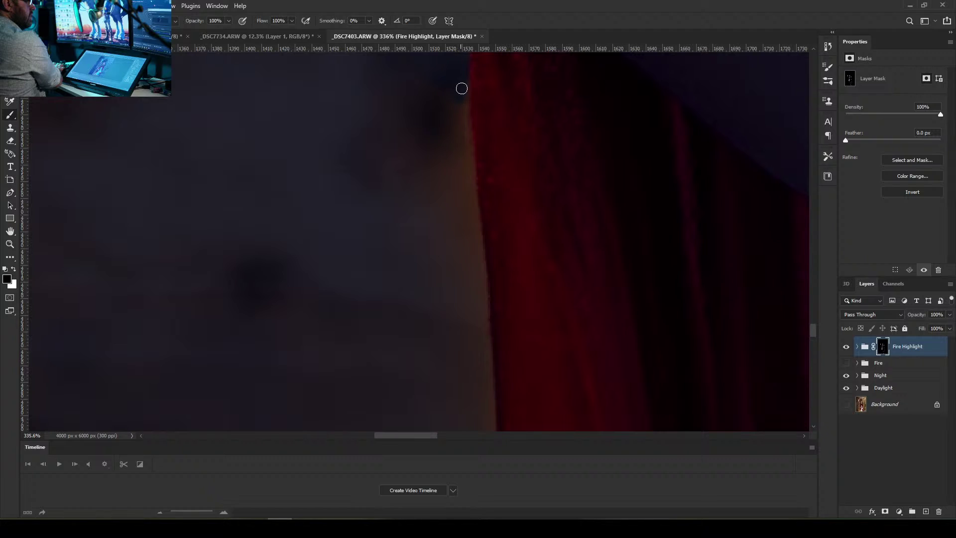
mouse_move(463, 114)
mouse_down()
mouse_move(468, 156)
mouse_move(455, 154)
mouse_move(437, 118)
mouse_move(439, 93)
mouse_move(469, 140)
mouse_move(460, 156)
mouse_move(464, 120)
mouse_move(472, 189)
mouse_up()
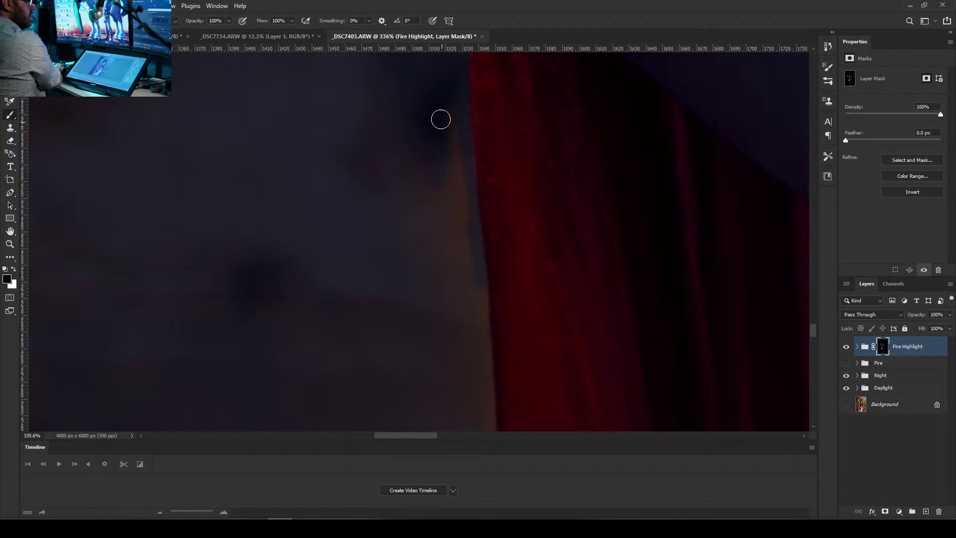
drag(455, 111, 463, 247)
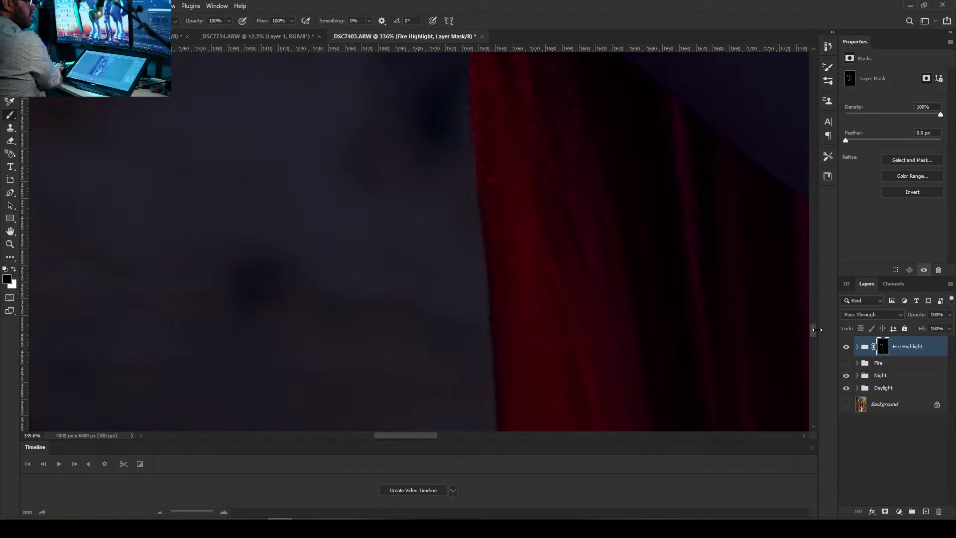
Clear the orange fringe along the upper-middle stretch of the cape's outer edge with short overlapping strokes
drag(814, 330, 815, 342)
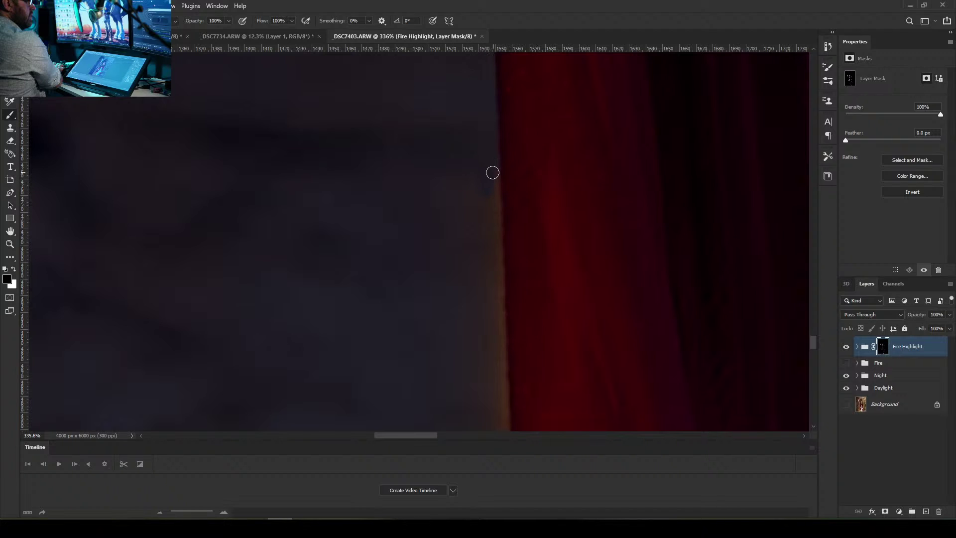
drag(492, 193, 491, 181)
scroll(481, 170, down, 1)
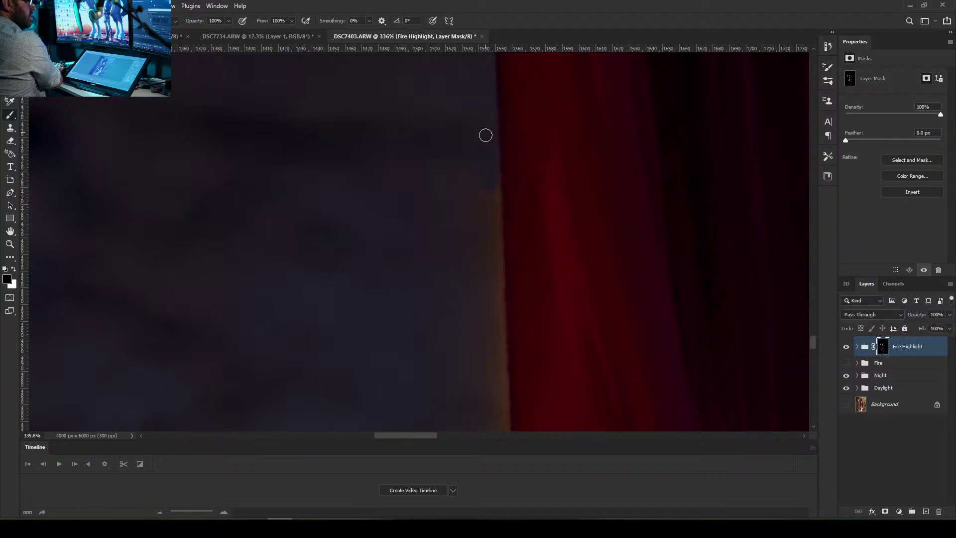
drag(485, 135, 493, 177)
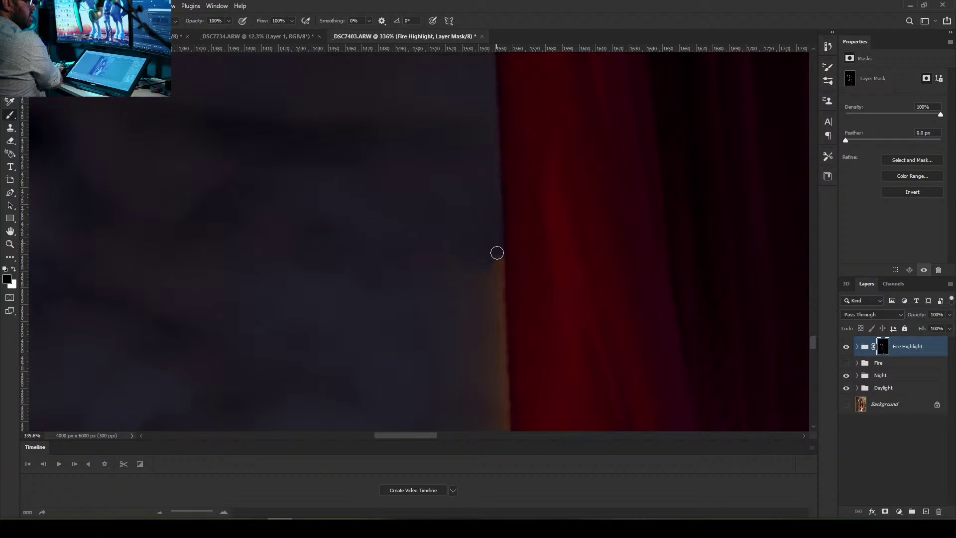
drag(497, 253, 494, 308)
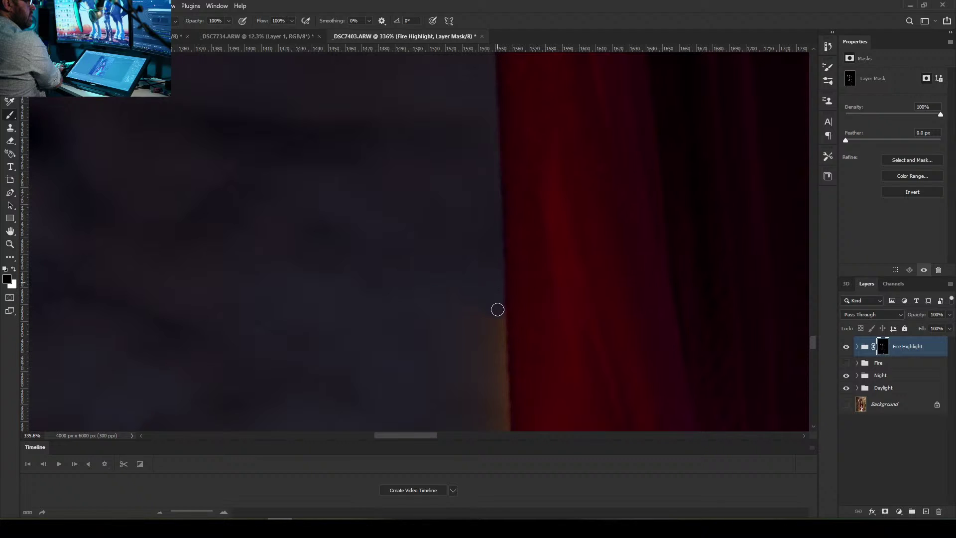
mouse_move(497, 310)
mouse_down()
mouse_move(503, 379)
mouse_move(493, 417)
mouse_up()
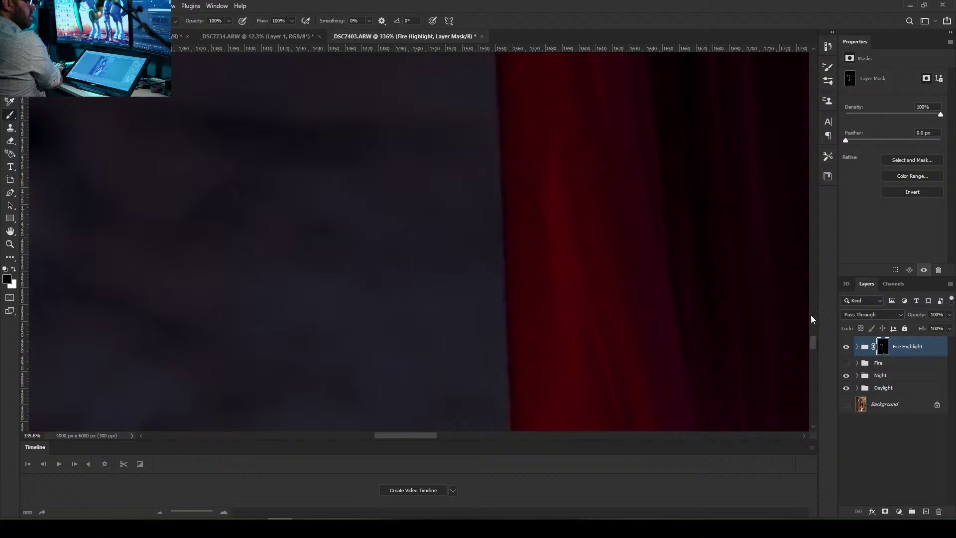
Clear the orange fringe along the lower-middle stretch of the cape's outer edge, down to the level of the basket handle
drag(813, 345, 814, 357)
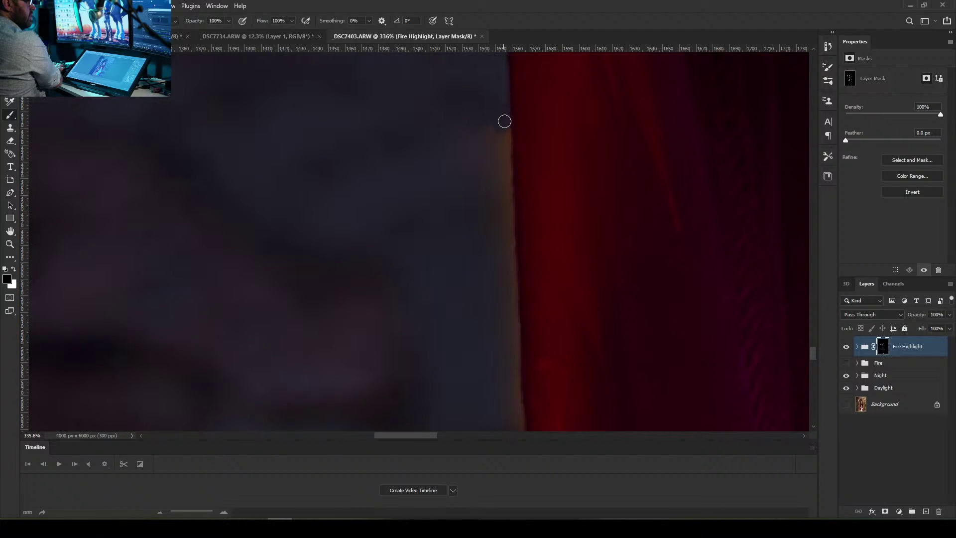
mouse_move(503, 118)
mouse_down()
mouse_move(505, 172)
mouse_move(490, 191)
mouse_move(437, 101)
mouse_move(427, 146)
mouse_move(503, 191)
mouse_move(493, 193)
mouse_move(500, 204)
mouse_move(505, 173)
mouse_move(504, 198)
mouse_move(483, 162)
mouse_move(486, 202)
mouse_move(489, 164)
mouse_move(498, 211)
mouse_move(503, 175)
mouse_move(511, 262)
mouse_up()
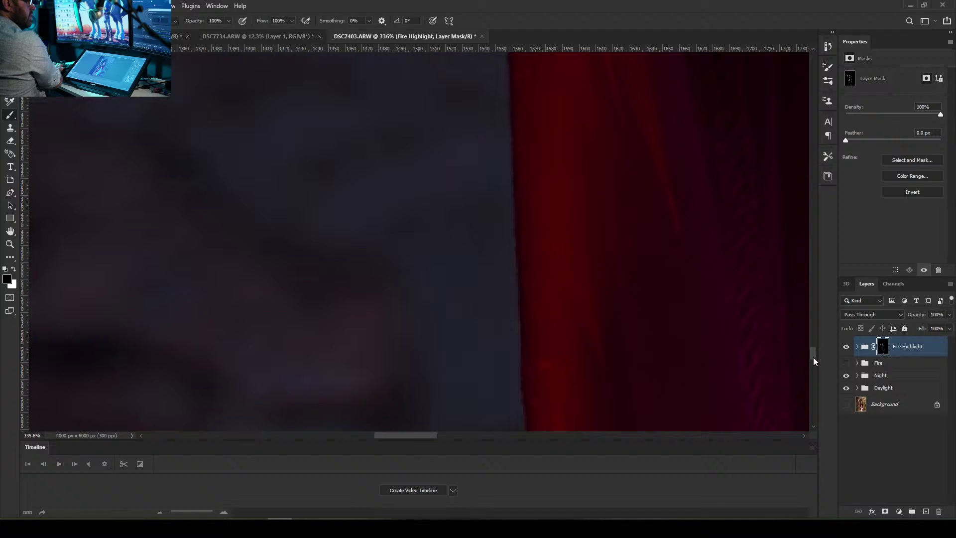
drag(813, 357, 814, 366)
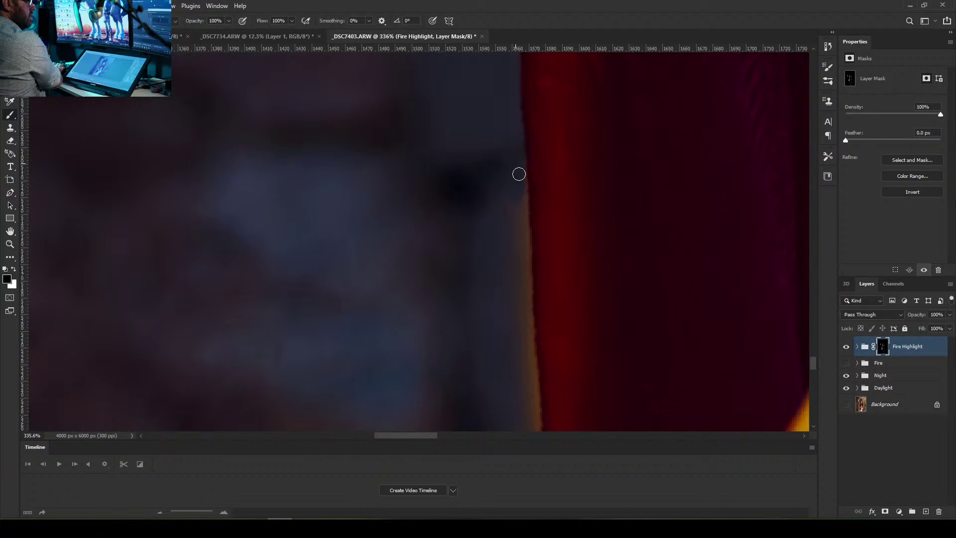
mouse_move(520, 190)
mouse_down()
mouse_move(524, 241)
mouse_move(502, 221)
mouse_move(497, 231)
mouse_move(514, 279)
mouse_move(509, 232)
mouse_move(526, 250)
mouse_move(527, 318)
mouse_move(516, 327)
mouse_move(508, 298)
mouse_move(511, 328)
mouse_move(529, 312)
mouse_move(523, 391)
mouse_move(509, 369)
mouse_move(527, 384)
mouse_move(528, 403)
mouse_move(532, 377)
mouse_move(528, 418)
mouse_up()
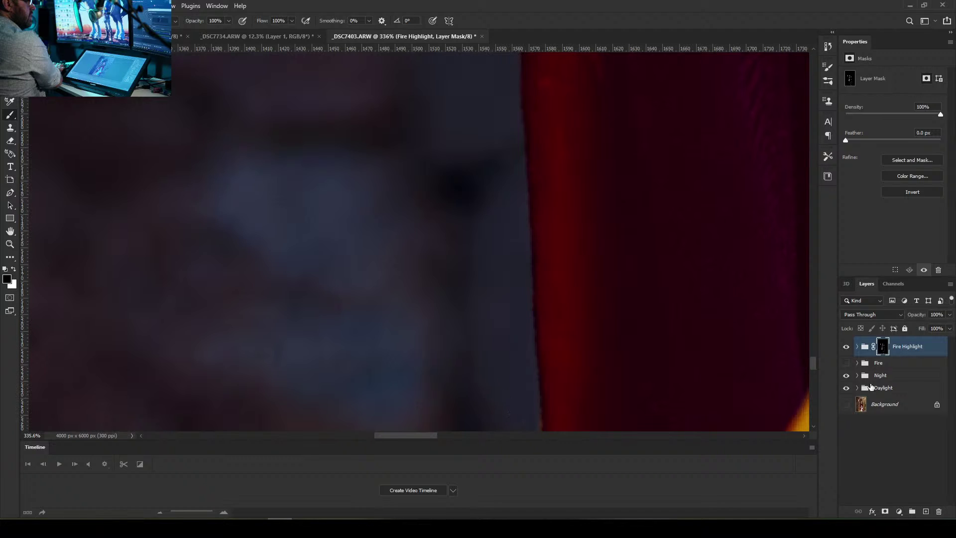
Mask out the remaining orange spill outside the cape beside the basket handle, resizing the brush, down to the handle's base
drag(814, 362, 814, 374)
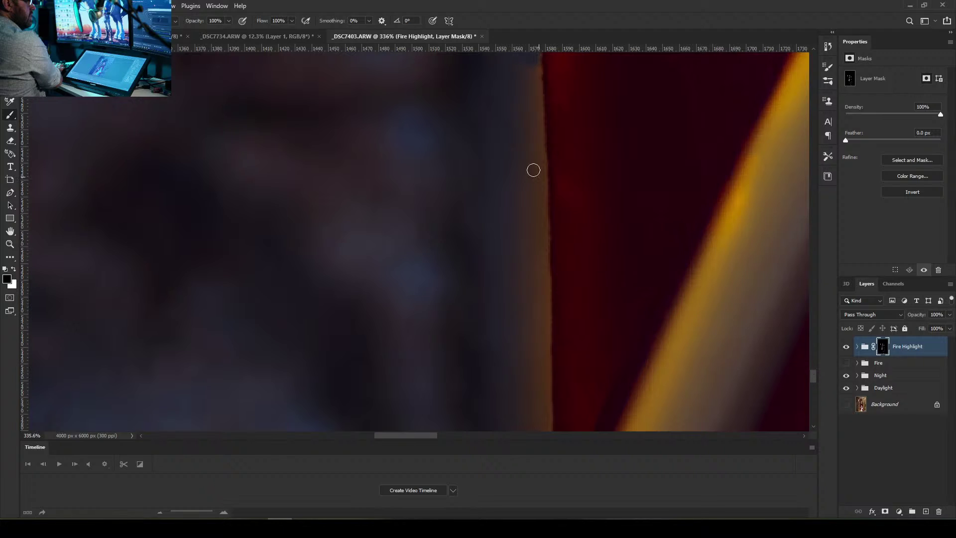
mouse_move(513, 53)
mouse_down()
mouse_move(535, 57)
mouse_move(544, 233)
mouse_move(521, 131)
mouse_up()
key(bracketright)
key(bracketright)
mouse_move(513, 75)
mouse_down()
mouse_move(517, 269)
mouse_move(501, 233)
mouse_move(521, 246)
mouse_move(529, 223)
mouse_move(529, 273)
mouse_move(543, 240)
mouse_up()
key(bracketleft)
key(bracketleft)
mouse_move(539, 277)
mouse_down()
mouse_move(543, 244)
mouse_move(544, 339)
mouse_move(535, 287)
mouse_move(514, 285)
mouse_up()
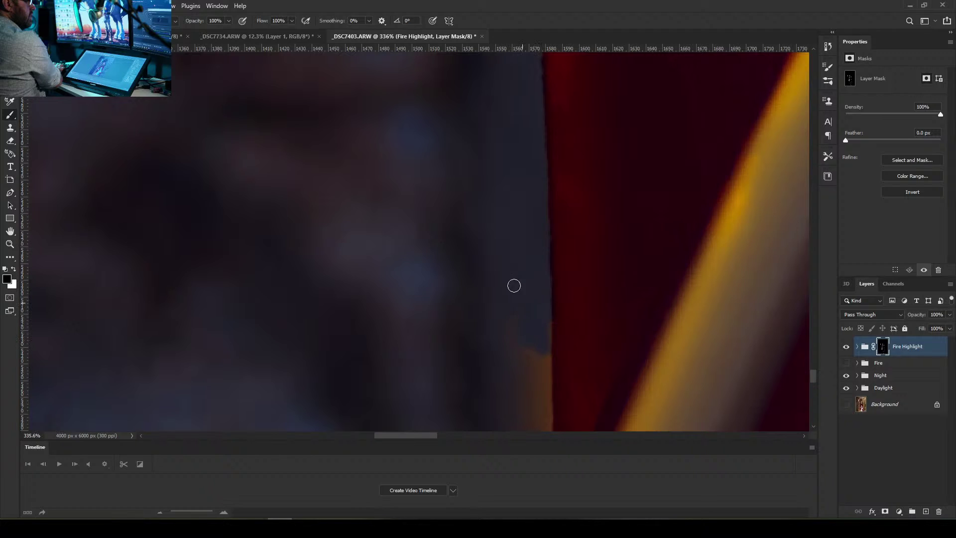
drag(524, 386, 546, 356)
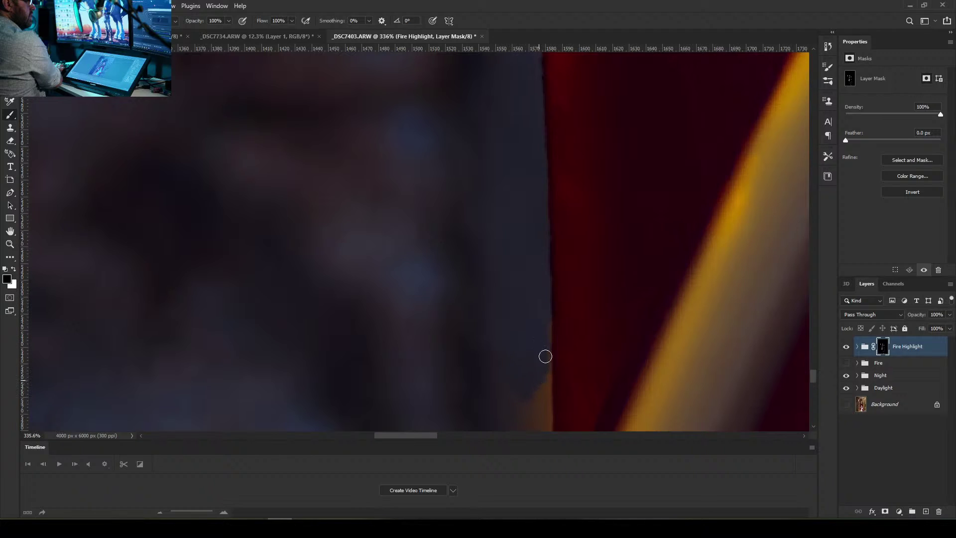
mouse_move(540, 311)
mouse_down()
mouse_move(543, 413)
mouse_move(518, 417)
mouse_move(499, 402)
mouse_move(492, 365)
mouse_move(517, 387)
mouse_move(506, 390)
mouse_move(524, 435)
mouse_move(544, 420)
mouse_up()
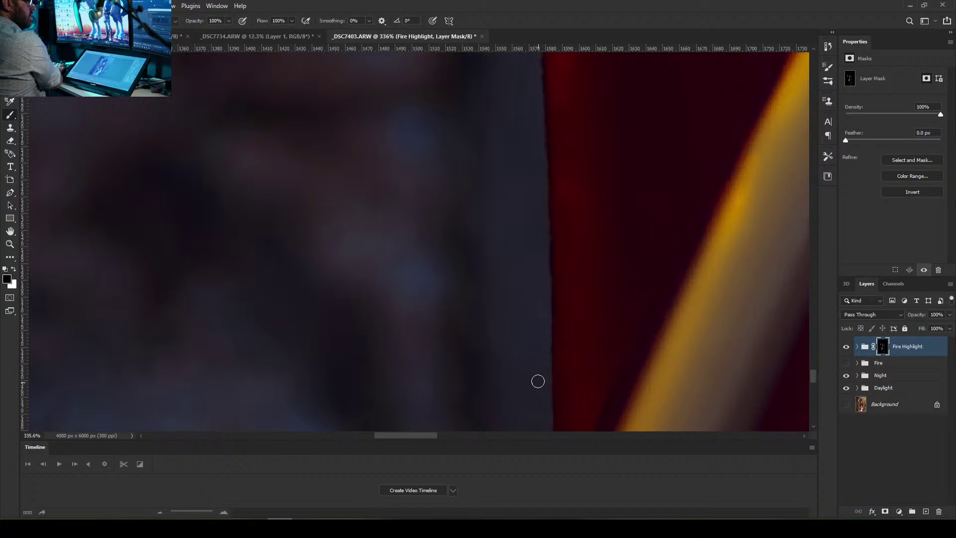
scroll(525, 333, down, 4)
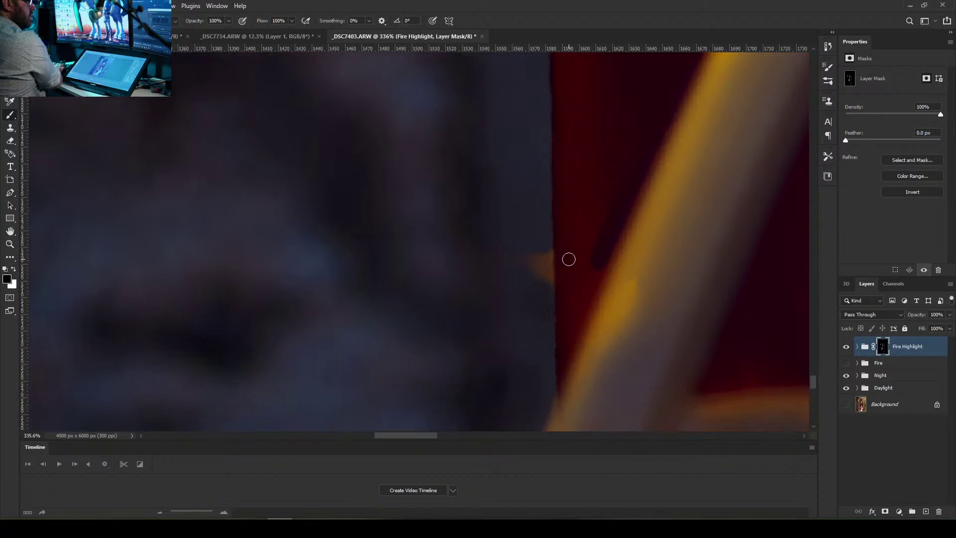
mouse_move(516, 239)
mouse_down()
mouse_move(535, 228)
mouse_move(545, 244)
mouse_move(544, 216)
mouse_move(545, 272)
mouse_move(546, 250)
mouse_up()
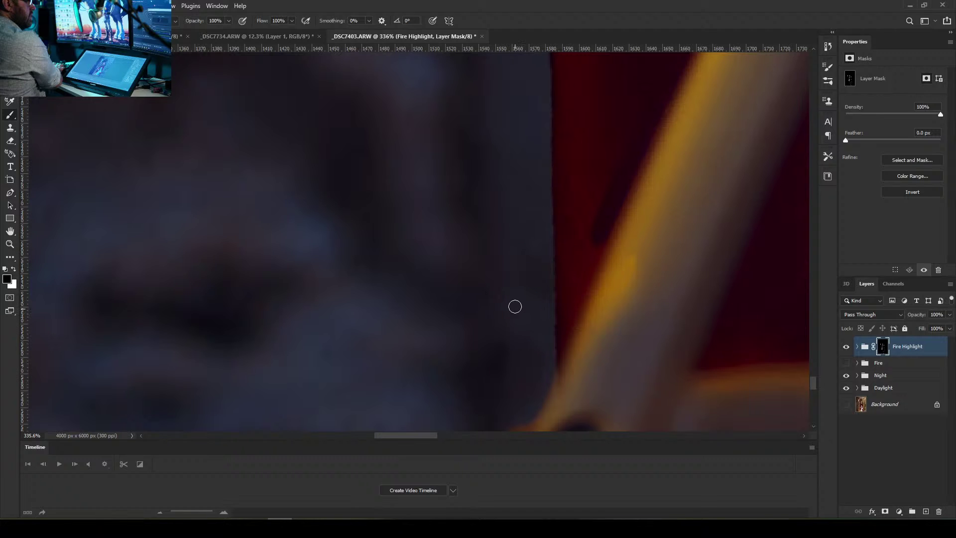
Lower the brush flow to 4% and gently fade the red glow on the cape beside the basket handle, resizing the brush
scroll(531, 273, down, 3)
scroll(531, 269, up, 2)
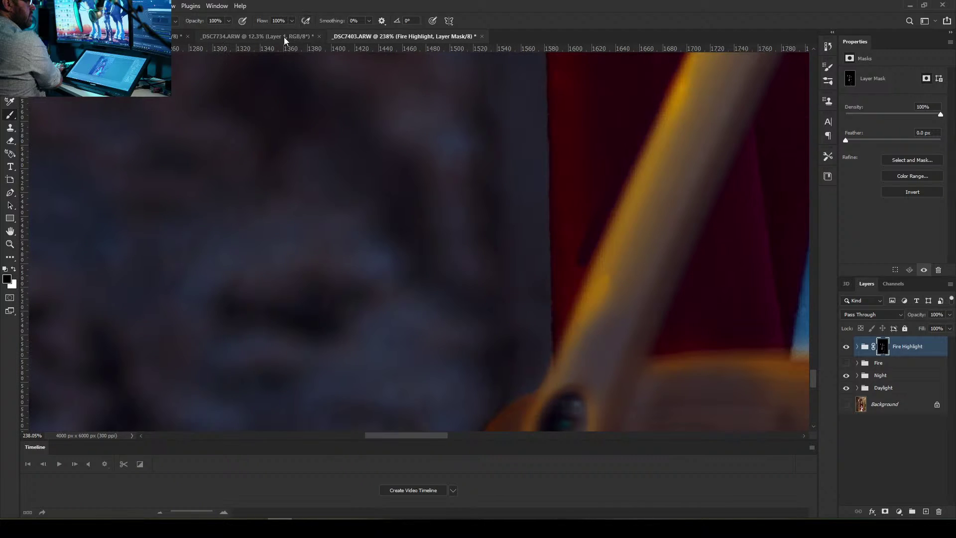
click(292, 21)
drag(256, 37, 247, 38)
key(bracketright)
key(bracketright)
key(bracketright)
key(bracketright)
mouse_move(530, 280)
mouse_down()
mouse_move(546, 284)
mouse_move(571, 266)
mouse_move(561, 288)
mouse_up()
key(bracketright)
key(bracketright)
drag(575, 249, 583, 201)
key(bracketright)
mouse_move(558, 275)
mouse_down()
mouse_move(584, 216)
mouse_move(553, 263)
mouse_move(572, 216)
mouse_move(572, 236)
mouse_move(576, 218)
mouse_move(614, 193)
mouse_move(558, 265)
mouse_move(567, 216)
mouse_move(562, 246)
mouse_move(570, 243)
mouse_move(548, 263)
mouse_move(586, 214)
mouse_move(570, 243)
mouse_move(577, 227)
mouse_move(558, 244)
mouse_move(571, 248)
mouse_move(548, 309)
mouse_move(573, 257)
mouse_move(512, 371)
mouse_move(576, 259)
mouse_move(553, 333)
mouse_move(573, 272)
mouse_move(522, 377)
mouse_move(582, 248)
mouse_move(557, 267)
mouse_move(607, 172)
mouse_move(588, 198)
mouse_move(611, 218)
mouse_move(614, 168)
mouse_move(583, 98)
mouse_move(615, 129)
mouse_move(612, 152)
mouse_move(563, 203)
mouse_move(586, 239)
mouse_move(578, 238)
mouse_move(587, 265)
mouse_move(564, 317)
mouse_move(590, 253)
mouse_move(558, 319)
mouse_move(588, 232)
mouse_move(593, 249)
mouse_move(549, 350)
mouse_move(552, 268)
mouse_up()
key(bracketleft)
key(bracketleft)
key(bracketright)
key(bracketright)
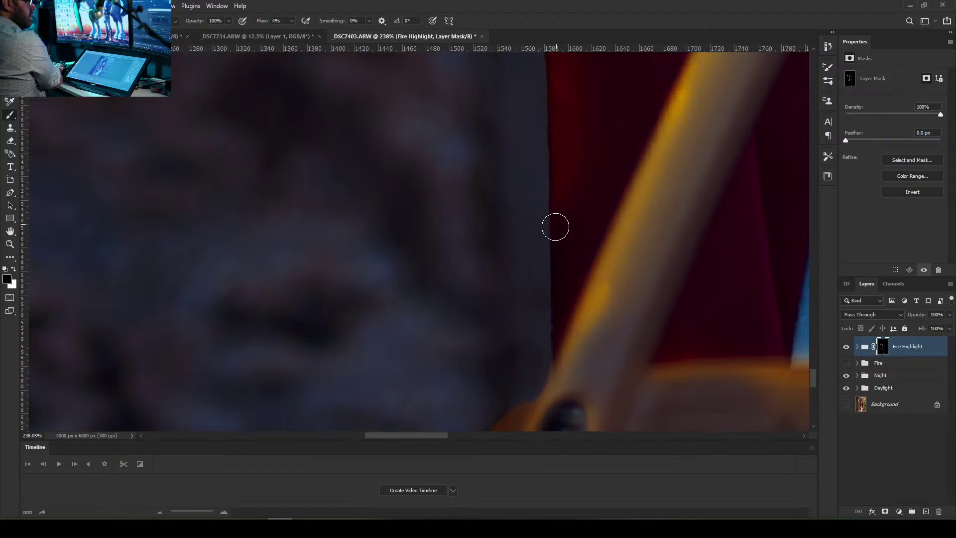
key(bracketright)
key(bracketleft)
key(bracketleft)
scroll(528, 200, down, 9)
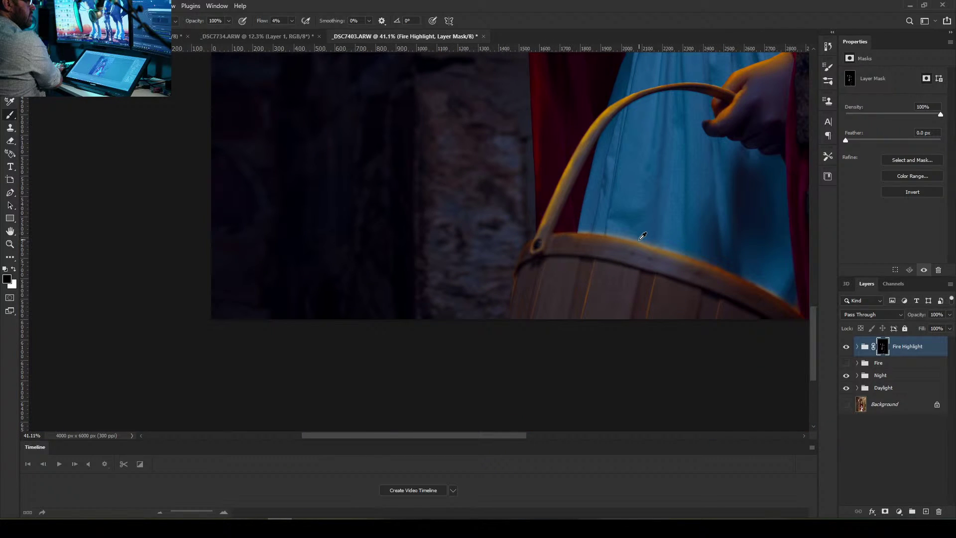
scroll(642, 235, down, 1)
scroll(648, 244, up, 6)
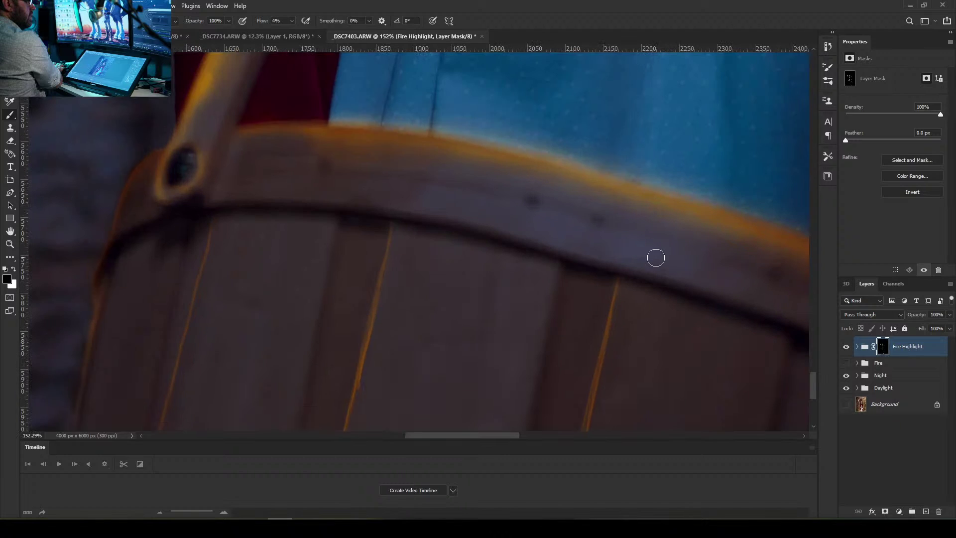
scroll(610, 223, down, 5)
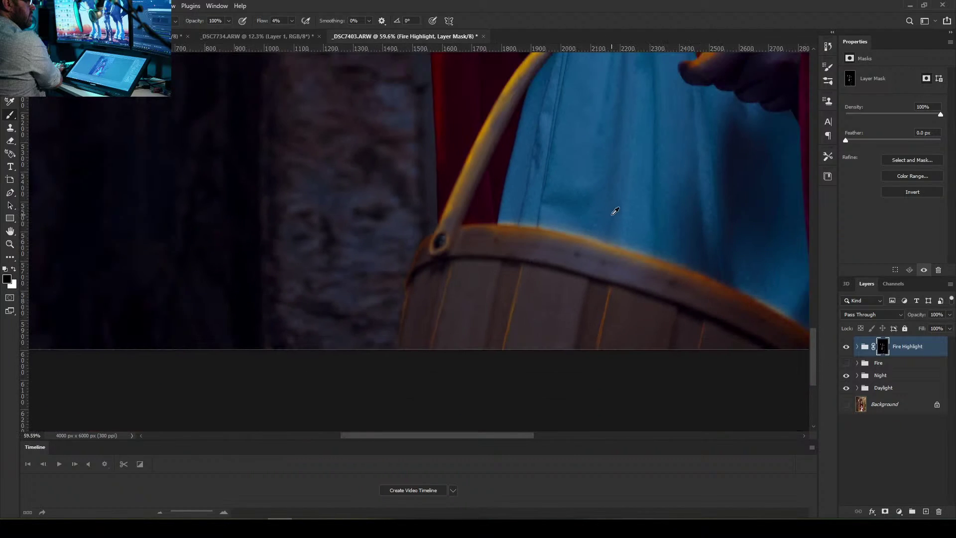
scroll(618, 208, down, 5)
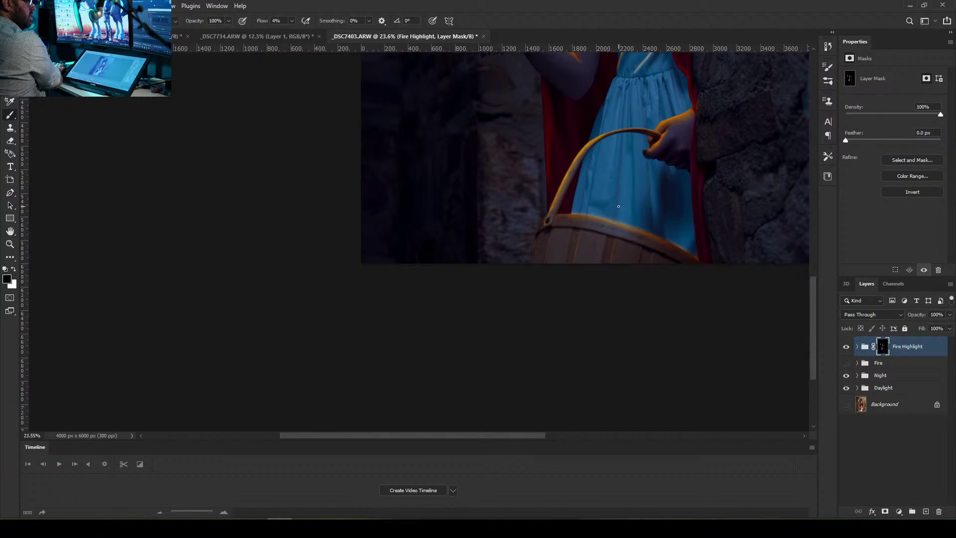
Inspect the orange fire highlights on the arm, dress and basket, focusing closely on the basket's rim
scroll(589, 136, up, 8)
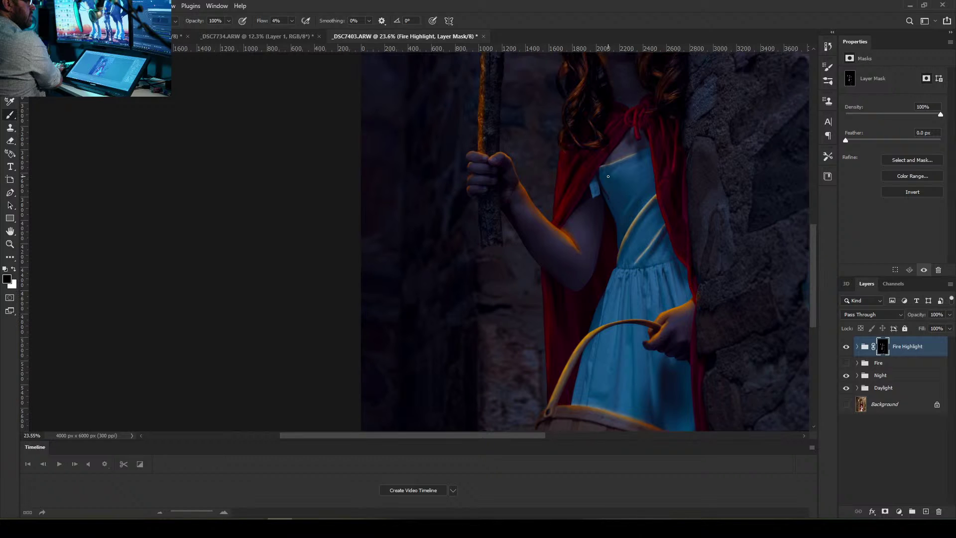
scroll(608, 176, up, 1)
right_click(607, 163)
scroll(603, 192, down, 2)
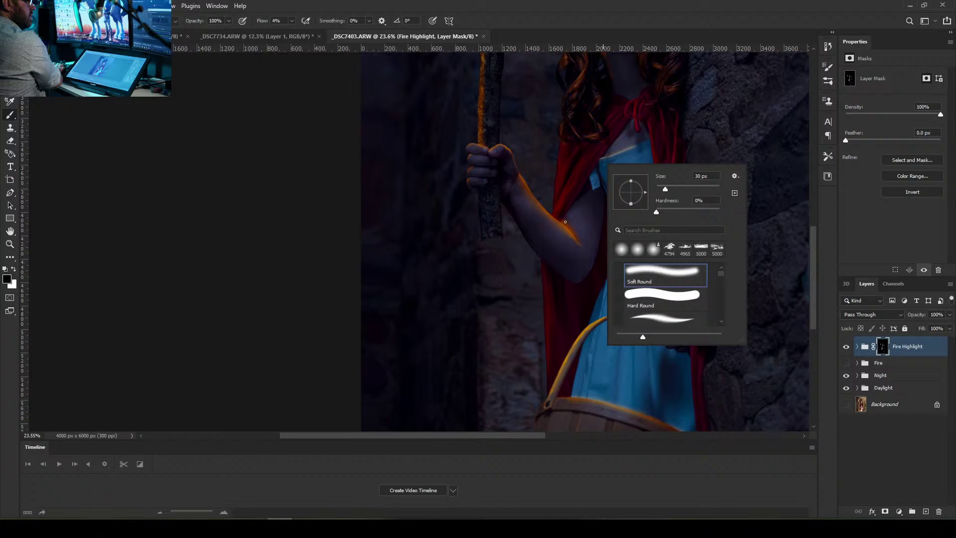
click(856, 471)
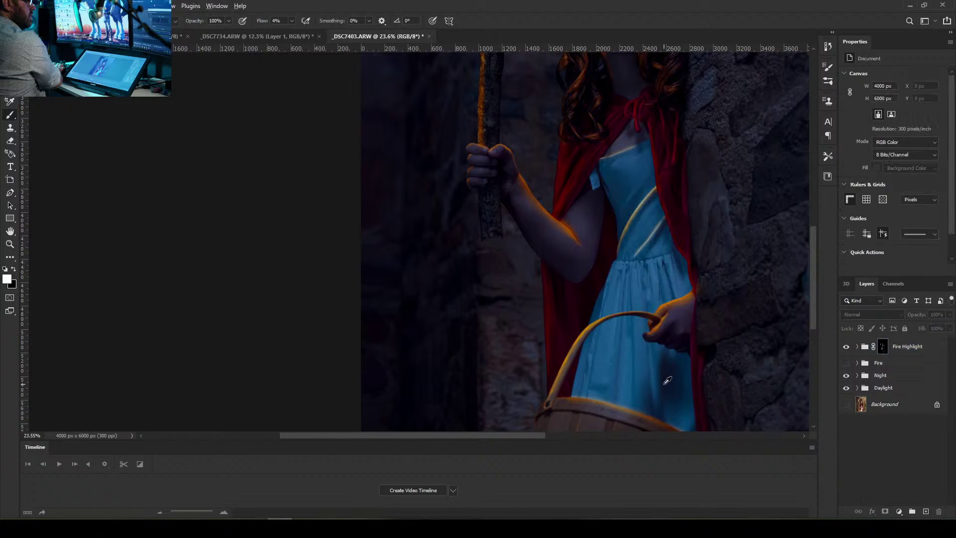
scroll(666, 375, up, 4)
scroll(649, 367, down, 3)
scroll(488, 339, up, 5)
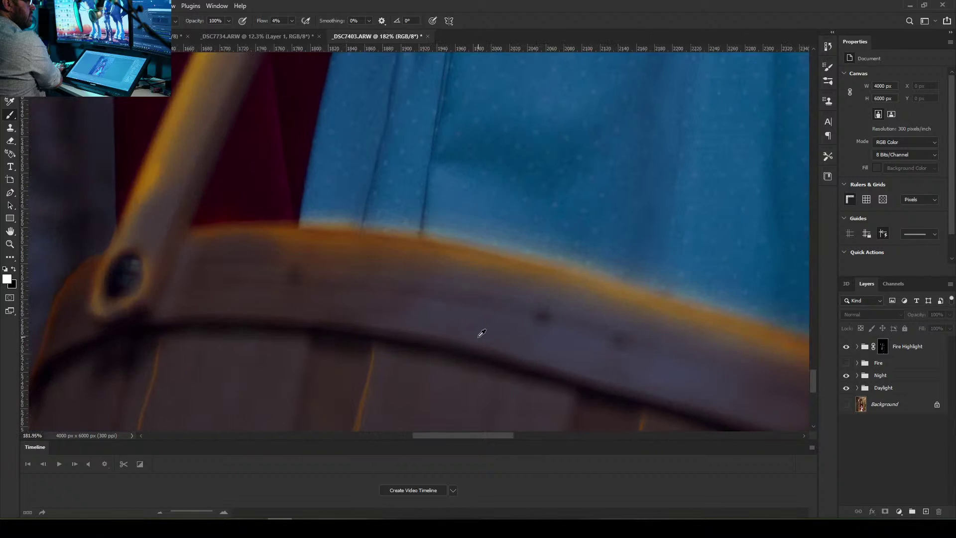
scroll(204, 201, down, 2)
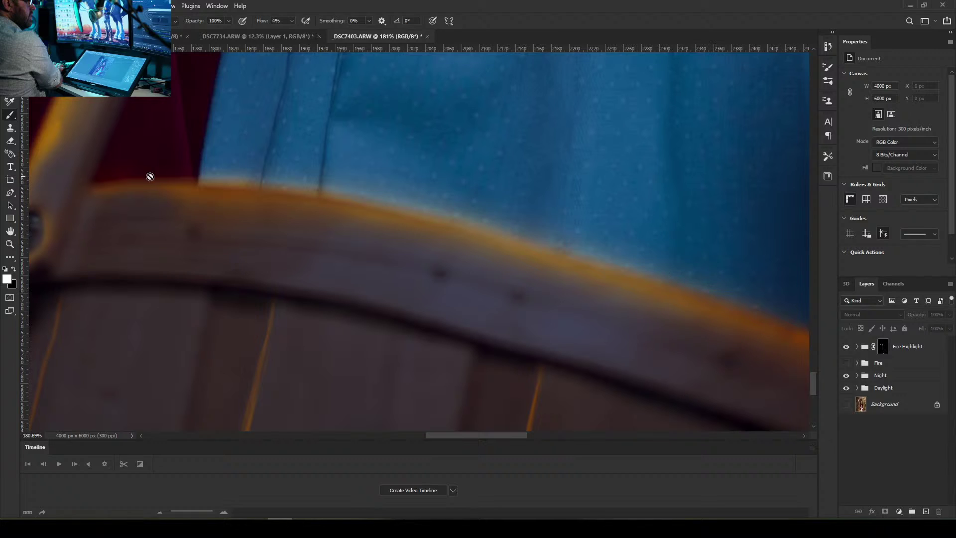
Set the brush flow to 100% and paint black on the Fire Highlight mask to remove glow spilling above the middle of the basket rim
click(293, 20)
click(512, 21)
click(882, 346)
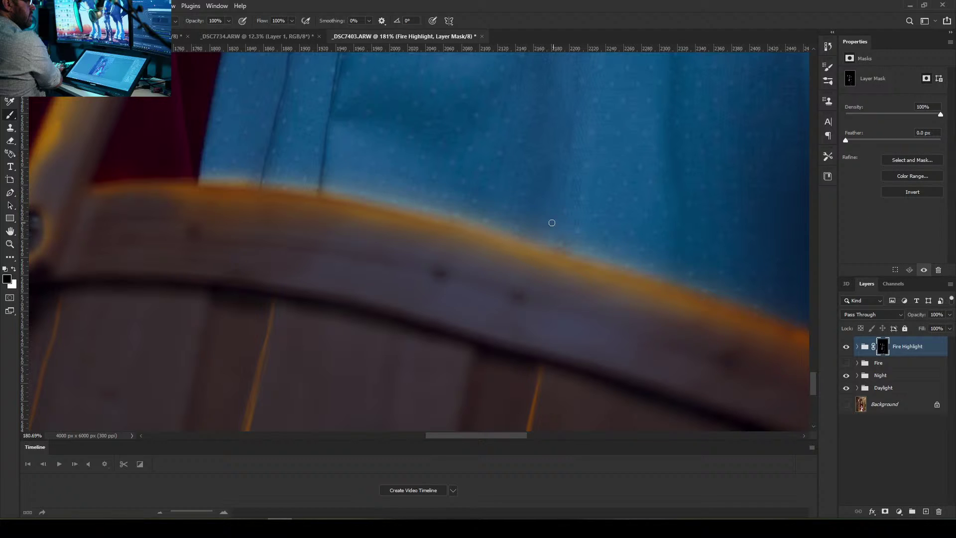
drag(364, 184, 281, 178)
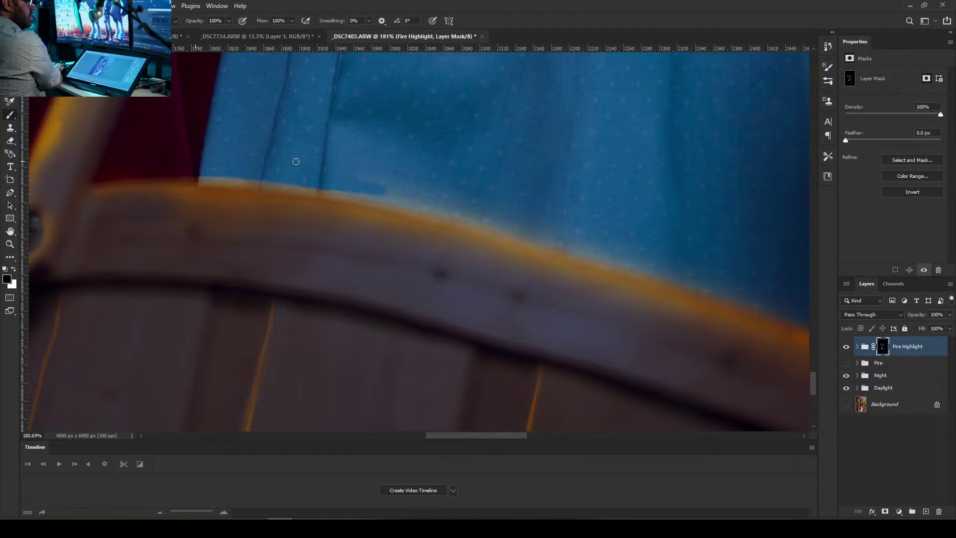
mouse_move(459, 197)
mouse_down()
mouse_move(411, 195)
mouse_move(379, 180)
mouse_up()
drag(501, 206, 406, 188)
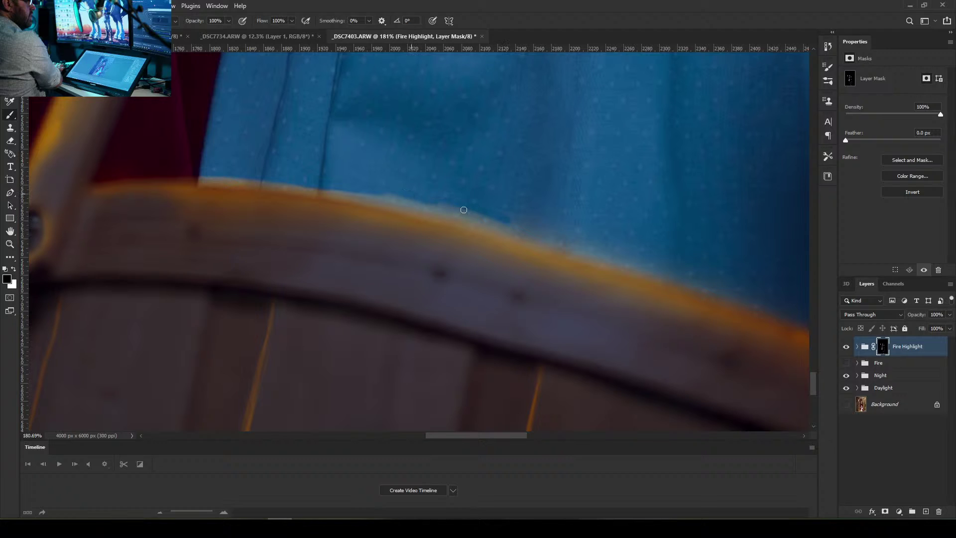
mouse_move(463, 209)
mouse_down()
mouse_move(339, 186)
mouse_move(462, 216)
mouse_up()
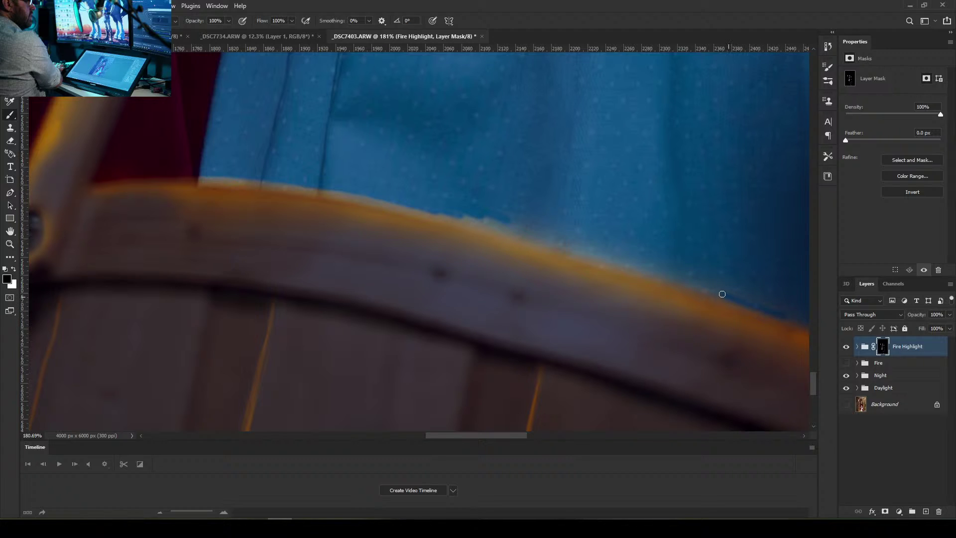
mouse_move(660, 275)
mouse_down()
mouse_move(478, 220)
mouse_move(283, 179)
mouse_up()
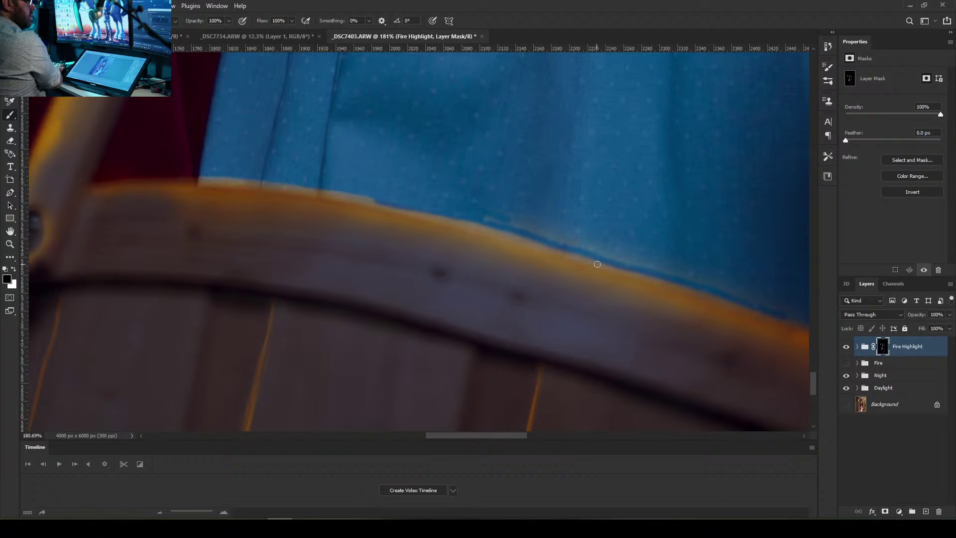
key(ctrl+z)
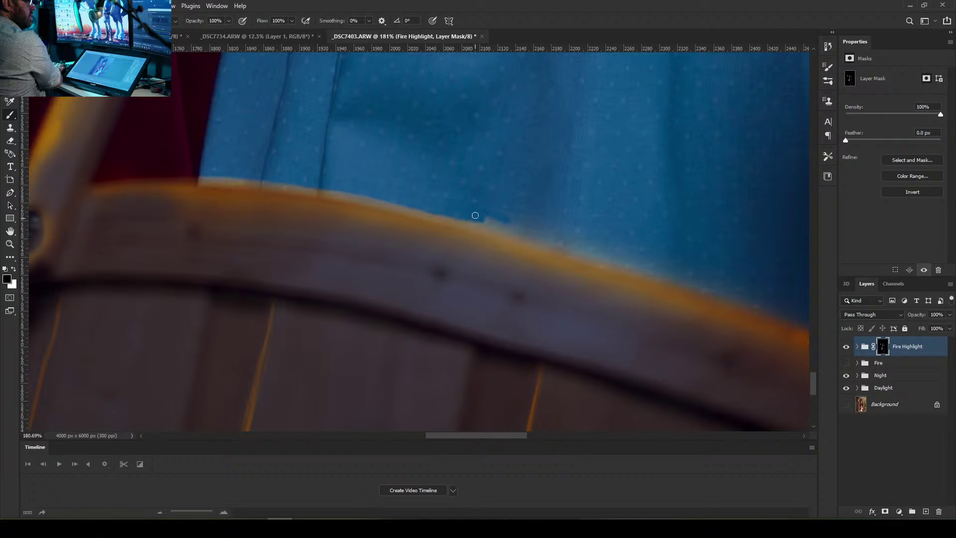
Mask out the glow spilling onto the dress along the right half of the basket rim, finishing with a larger brush
mouse_move(475, 215)
mouse_down()
mouse_move(526, 219)
mouse_move(553, 228)
mouse_move(479, 214)
mouse_move(567, 241)
mouse_up()
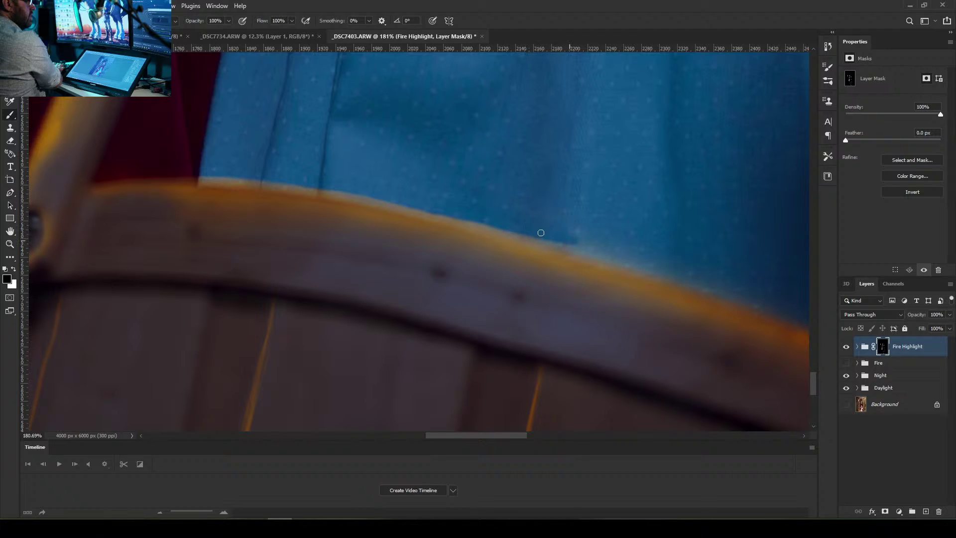
mouse_move(592, 246)
mouse_down()
mouse_move(563, 242)
mouse_move(639, 264)
mouse_move(630, 261)
mouse_up()
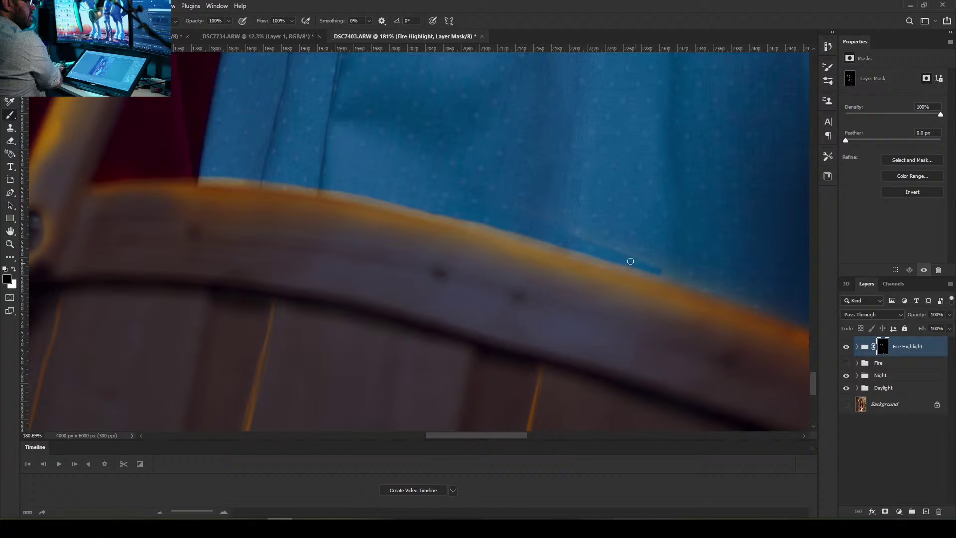
drag(684, 278, 645, 264)
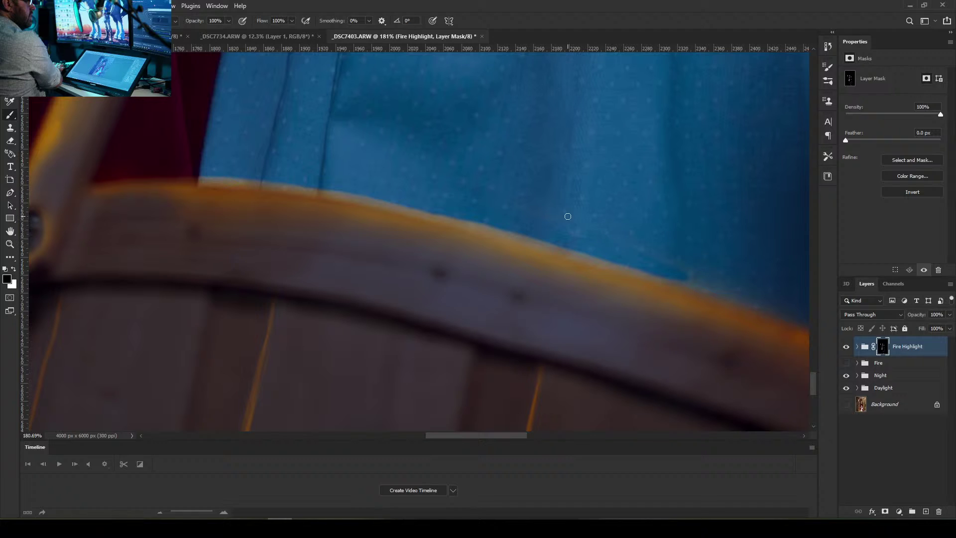
key(bracketright)
key(bracketright)
key(bracketright)
key(bracketright)
key(bracketright)
mouse_move(634, 241)
mouse_down()
mouse_move(658, 265)
mouse_move(786, 315)
mouse_up()
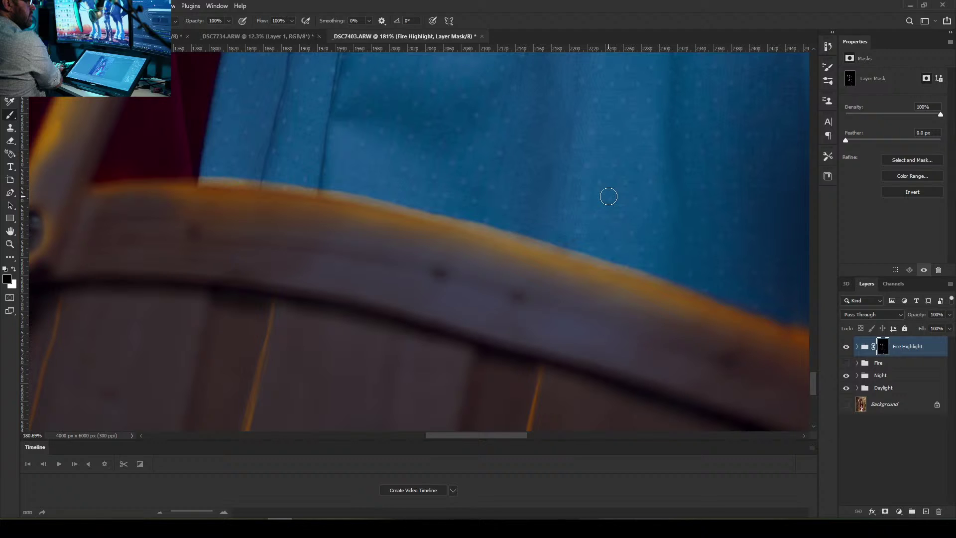
key(ctrl+z)
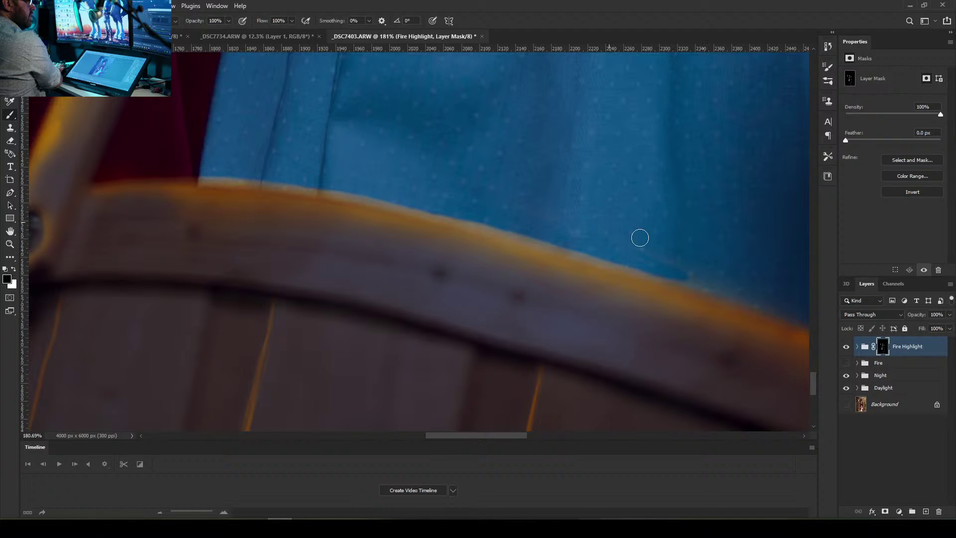
mouse_move(693, 256)
mouse_down()
mouse_move(708, 281)
mouse_move(414, 196)
mouse_move(185, 163)
mouse_move(260, 157)
mouse_move(278, 170)
mouse_move(199, 168)
mouse_move(467, 187)
mouse_move(606, 229)
mouse_move(299, 168)
mouse_move(120, 168)
mouse_move(250, 166)
mouse_move(211, 167)
mouse_move(296, 171)
mouse_move(233, 171)
mouse_move(345, 190)
mouse_up()
Enlarge the brush and clean the remaining glow off the dress above the left end of the basket rim
key(bracketright)
key(bracketright)
key(bracketright)
key(bracketright)
mouse_move(206, 154)
mouse_down()
mouse_move(417, 197)
mouse_move(342, 143)
mouse_move(516, 229)
mouse_move(403, 136)
mouse_move(411, 179)
mouse_move(561, 200)
mouse_move(377, 156)
mouse_move(429, 172)
mouse_move(463, 211)
mouse_move(395, 240)
mouse_up()
key(ctrl+z)
key(ctrl+z)
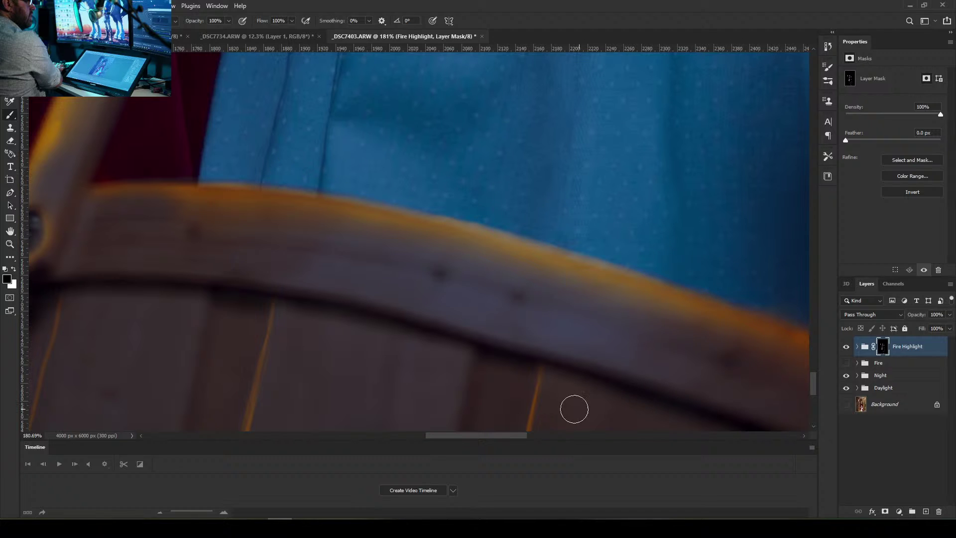
Mask out the orange spill along the basket rim's lower right end, down to the red cape
drag(500, 434, 541, 438)
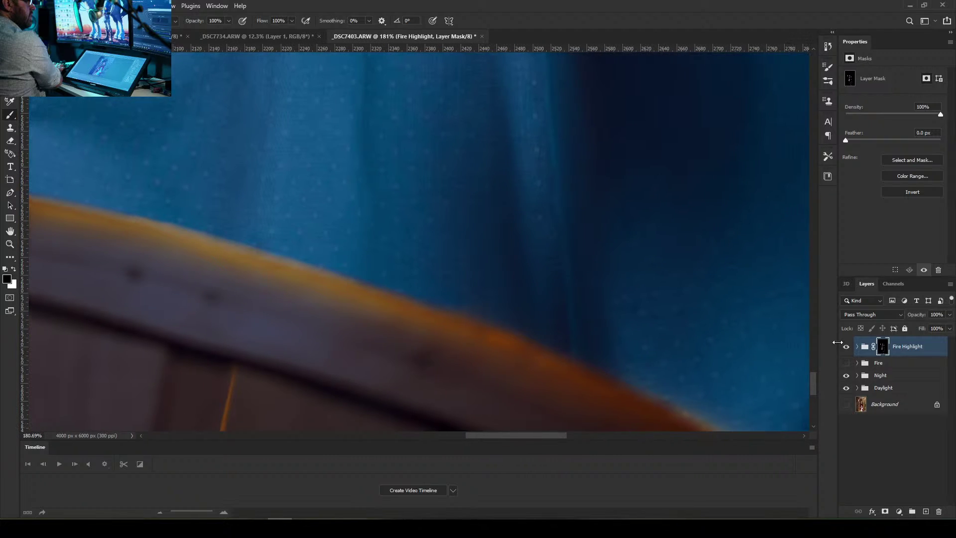
drag(814, 382, 822, 387)
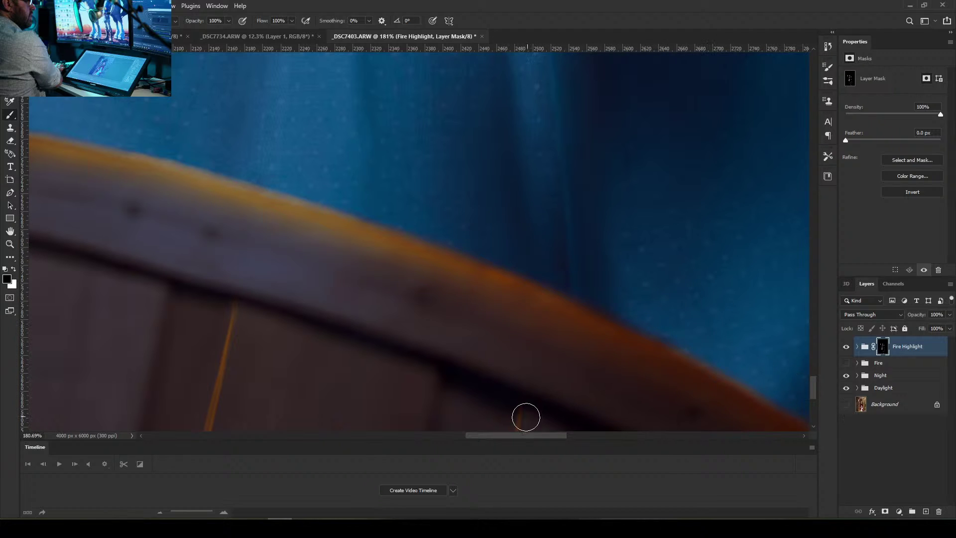
drag(555, 437, 583, 436)
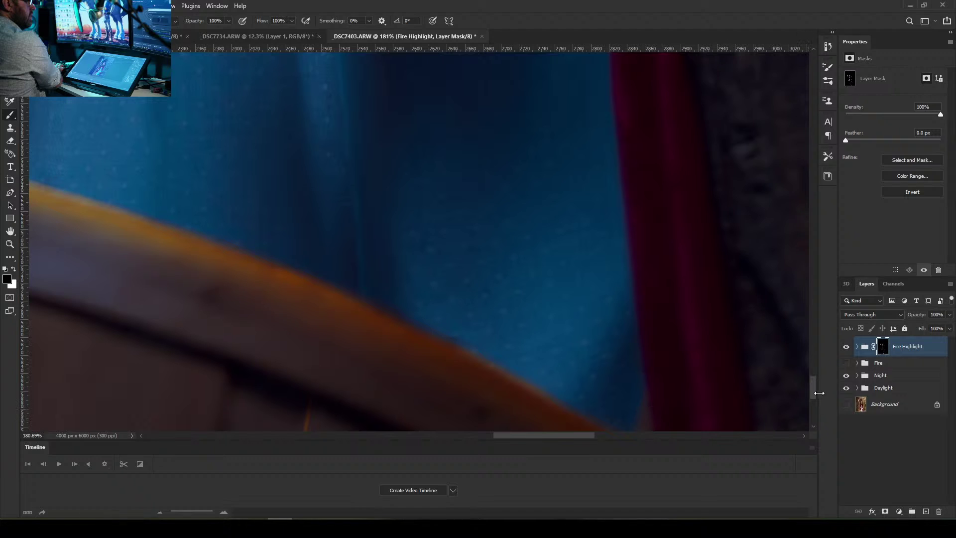
drag(814, 386, 816, 398)
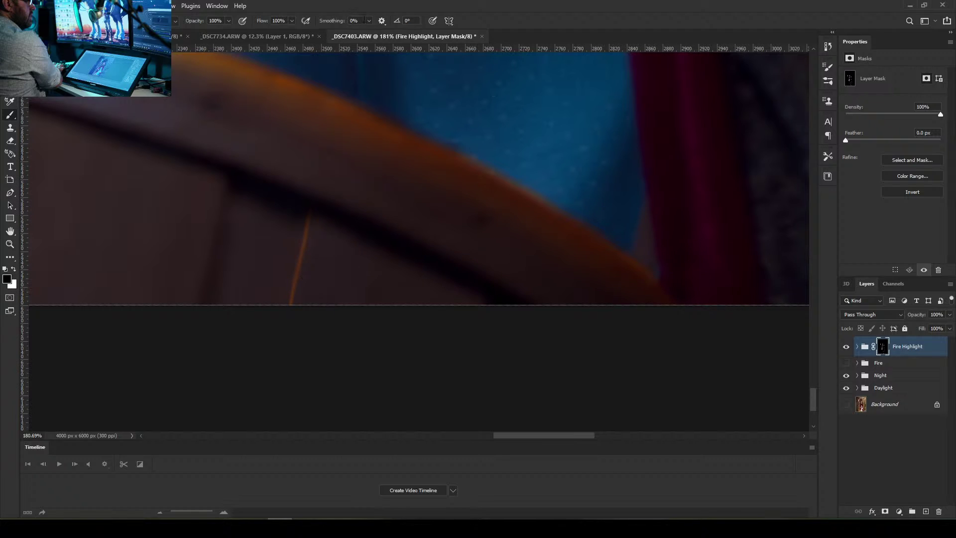
Set the brush flow to 5% and fade the thin orange line on the basket's rightmost highlighted slat seam
click(292, 21)
drag(247, 33, 249, 34)
mouse_move(293, 206)
mouse_down()
mouse_move(295, 290)
mouse_move(278, 308)
mouse_move(293, 232)
mouse_move(286, 361)
mouse_move(312, 203)
mouse_move(297, 212)
mouse_move(283, 275)
mouse_move(304, 241)
mouse_up()
Fade the orange line on the next slat seam to the left, using a smaller brush and 11% flow
drag(583, 436, 536, 442)
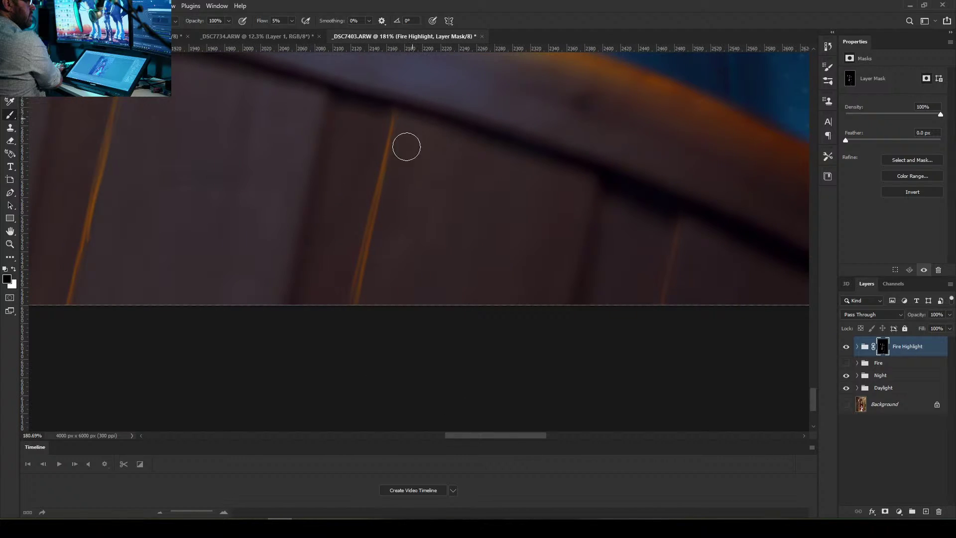
key(bracketleft)
key(bracketleft)
click(290, 22)
click(493, 21)
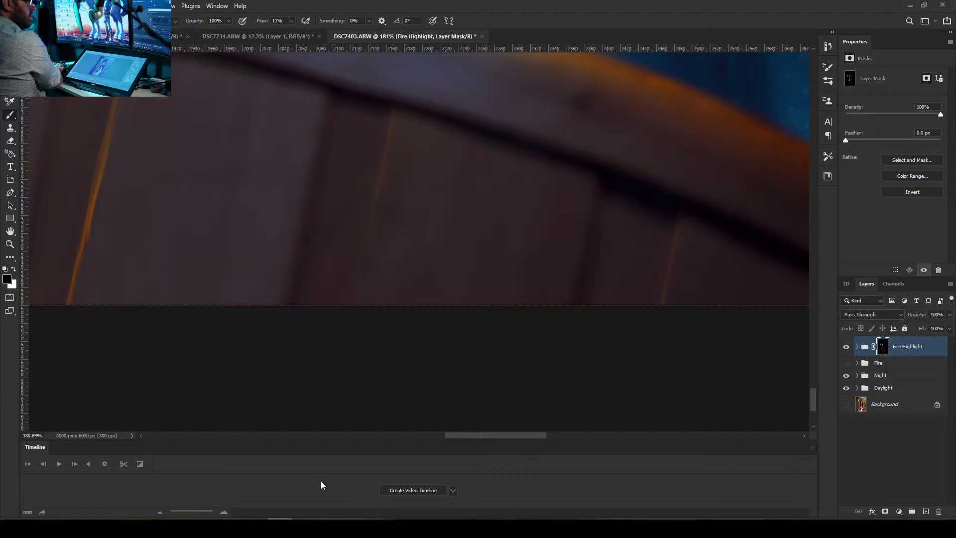
Fade the bright orange line on the slat seam left of the basket's center on the Fire Highlight mask
drag(529, 437, 485, 441)
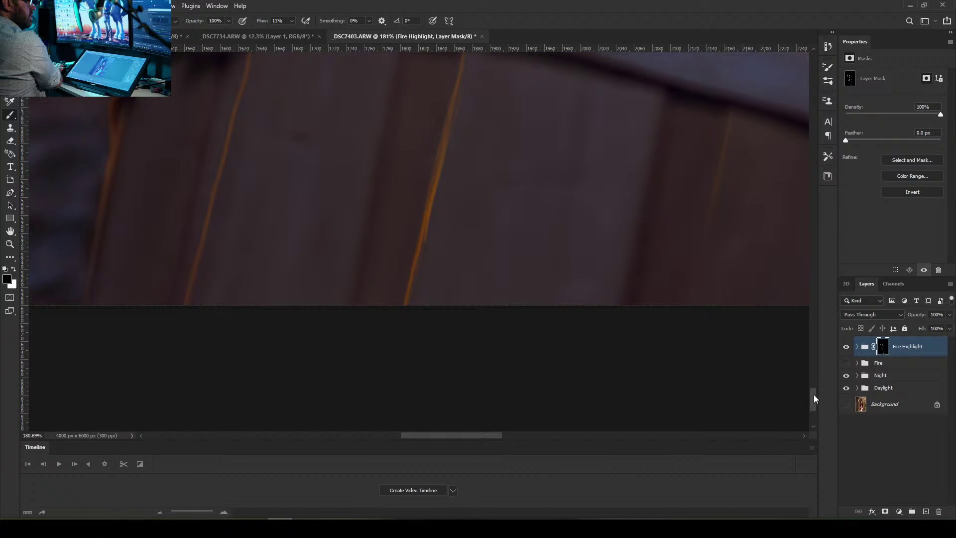
drag(812, 397, 814, 393)
mouse_move(432, 271)
mouse_down()
mouse_move(464, 239)
mouse_move(457, 163)
mouse_move(417, 310)
mouse_move(438, 269)
mouse_move(452, 268)
mouse_move(414, 369)
mouse_move(437, 274)
mouse_move(415, 325)
mouse_move(419, 242)
mouse_up()
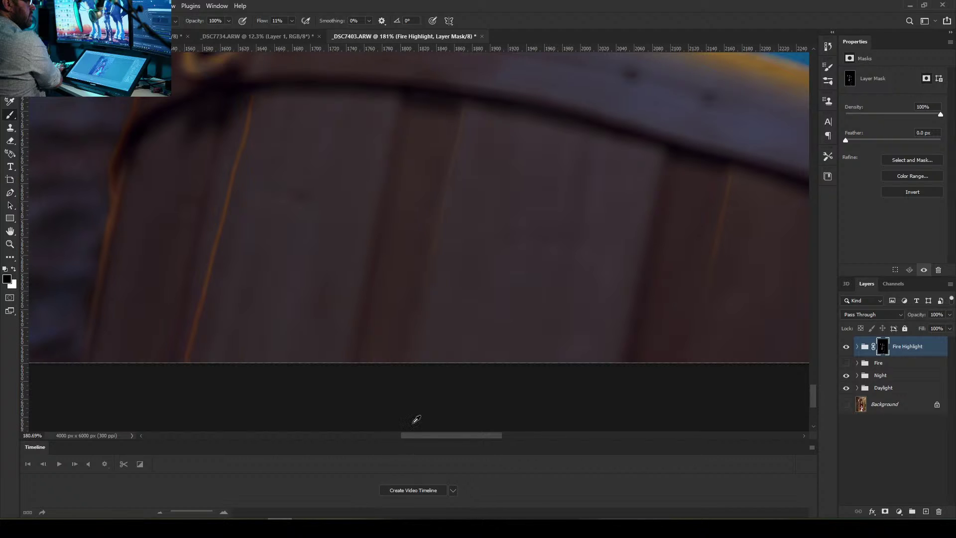
Compare the basket with and without the Fire Highlight group by toggling the group's visibility
scroll(416, 277, down, 6)
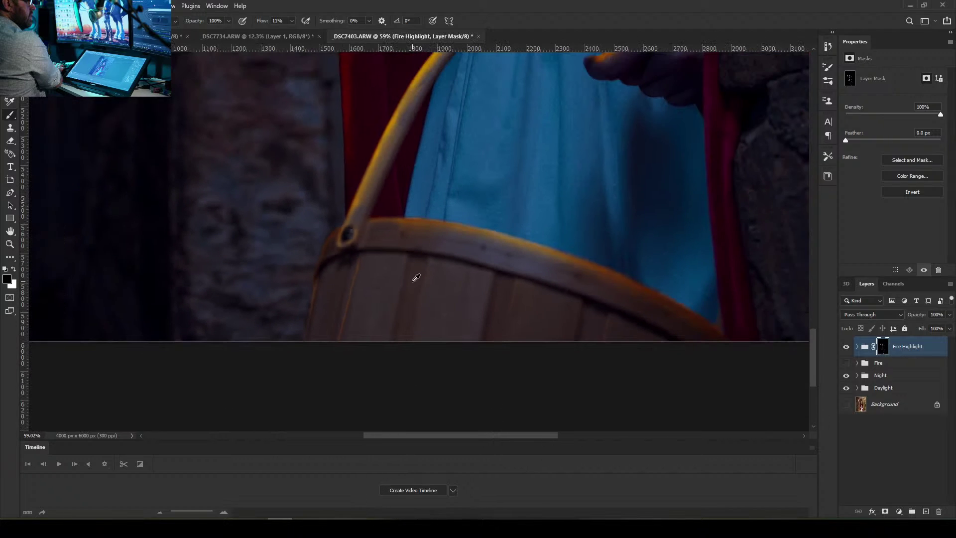
click(846, 347)
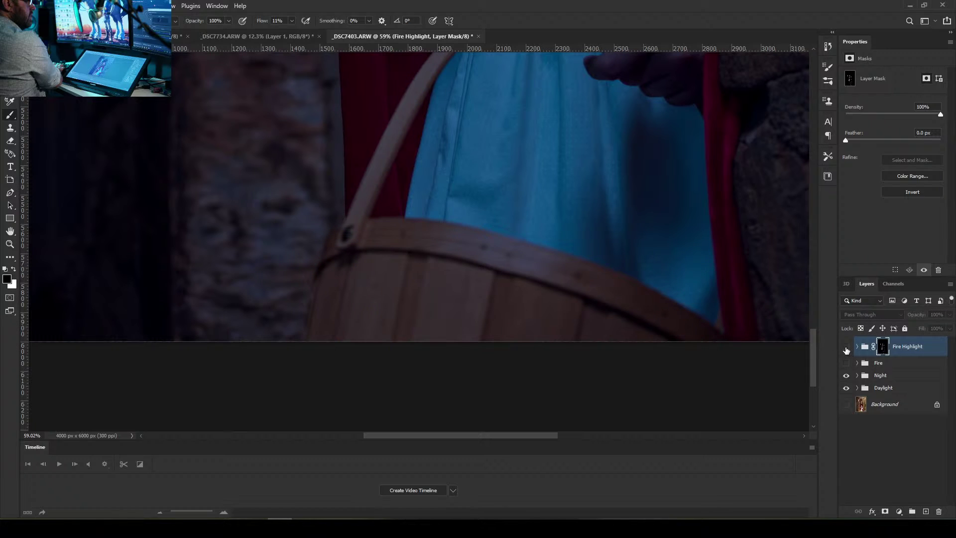
click(846, 348)
click(845, 348)
click(845, 348)
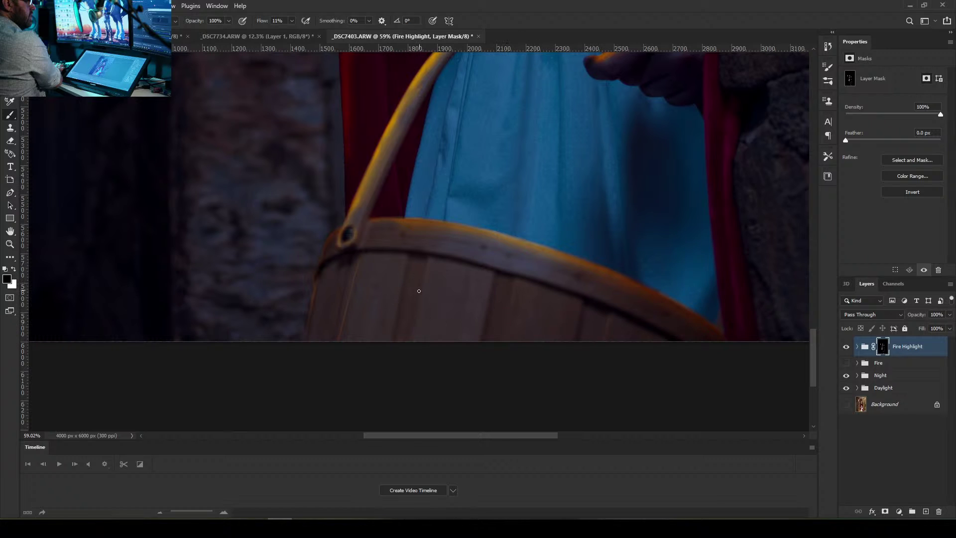
click(846, 348)
click(846, 348)
click(846, 348)
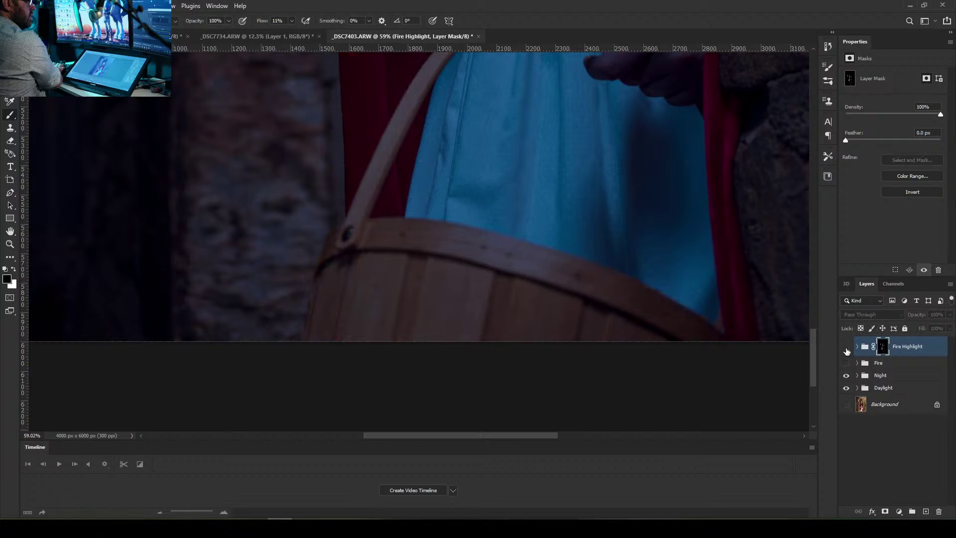
click(846, 348)
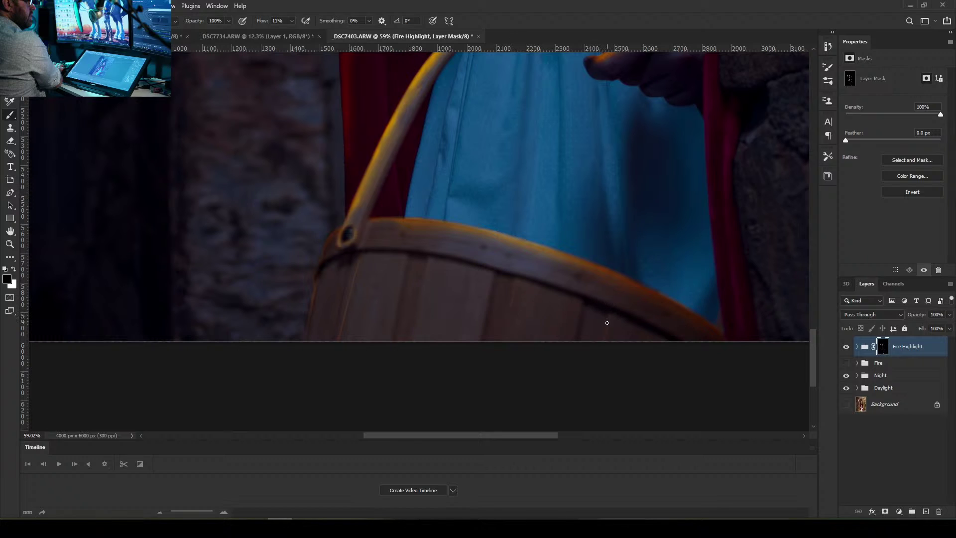
click(845, 347)
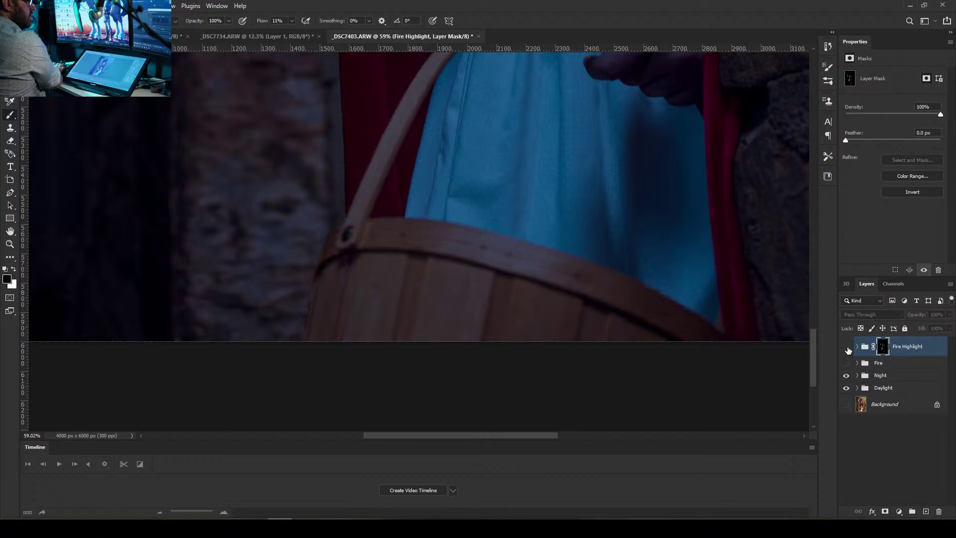
click(845, 347)
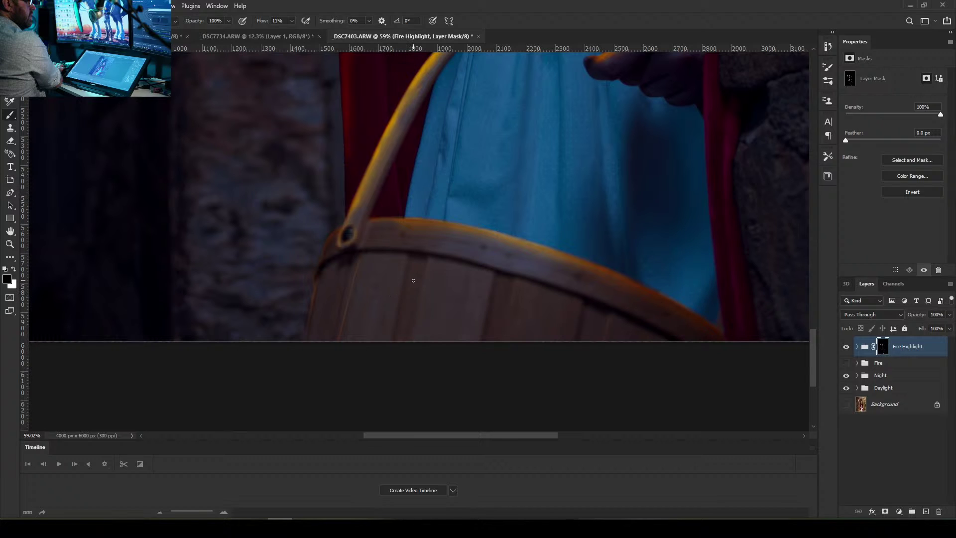
Fade the thin orange line on the basket's leftmost slat seam on the Fire Highlight mask at 11% flow
scroll(350, 263, up, 6)
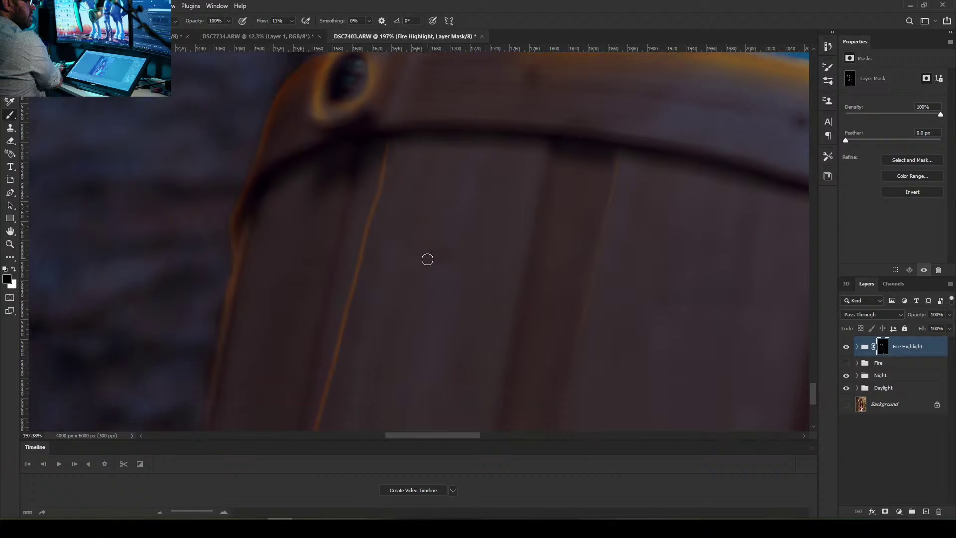
scroll(425, 265, up, 1)
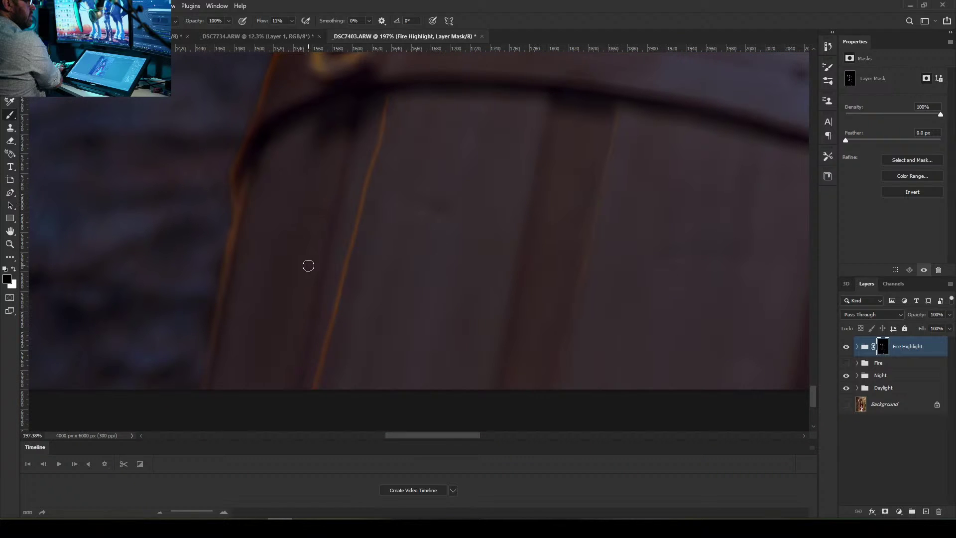
scroll(318, 363, down, 1)
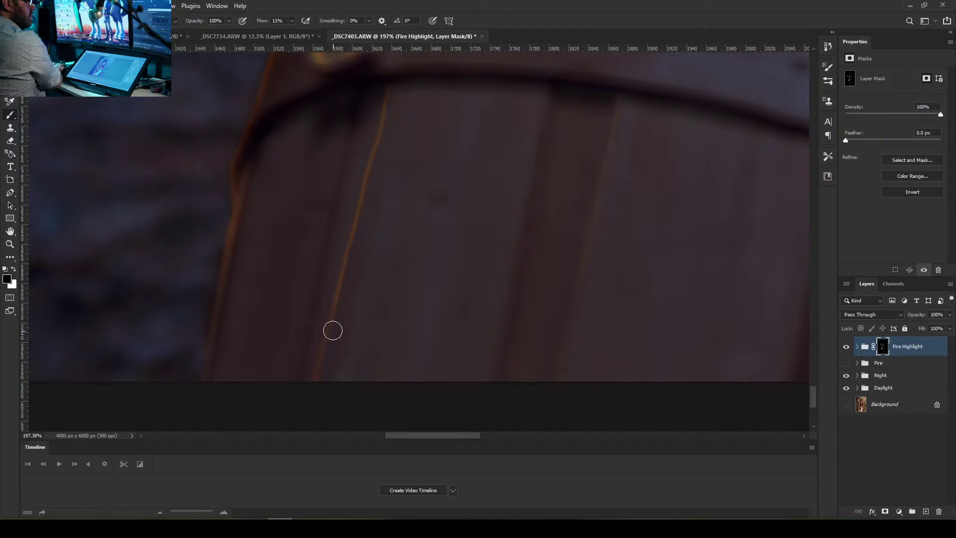
drag(339, 309, 316, 376)
drag(368, 209, 337, 335)
drag(382, 191, 322, 368)
drag(369, 257, 352, 275)
drag(373, 195, 362, 257)
mouse_move(405, 115)
mouse_down()
mouse_move(348, 243)
mouse_move(384, 160)
mouse_move(366, 226)
mouse_move(370, 101)
mouse_move(334, 257)
mouse_move(376, 183)
mouse_move(393, 91)
mouse_move(365, 200)
mouse_up()
Fade the orange glow on the basket rim's upper band beside the handle joint, using a larger brush
drag(456, 435, 500, 435)
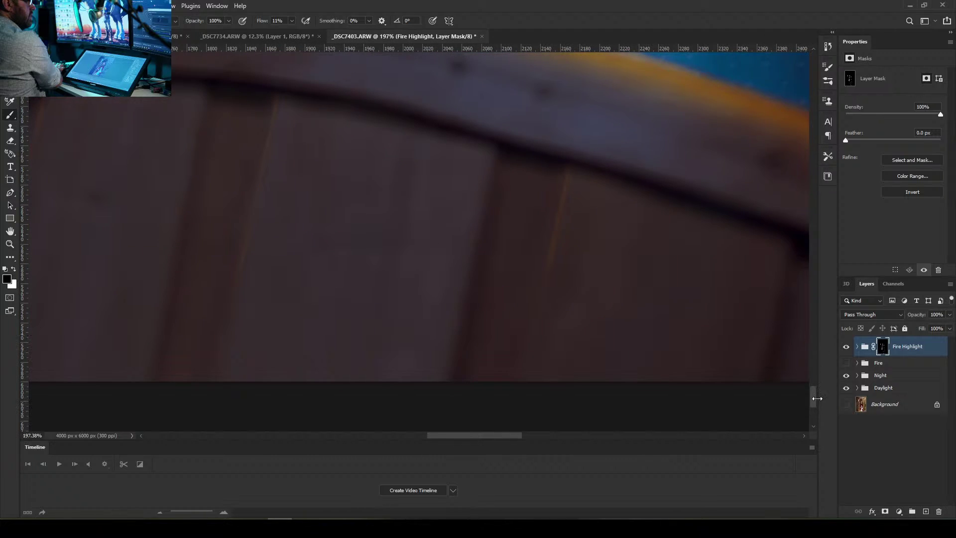
drag(814, 399, 816, 384)
mouse_move(484, 438)
mouse_down()
mouse_move(446, 443)
mouse_move(459, 438)
mouse_up()
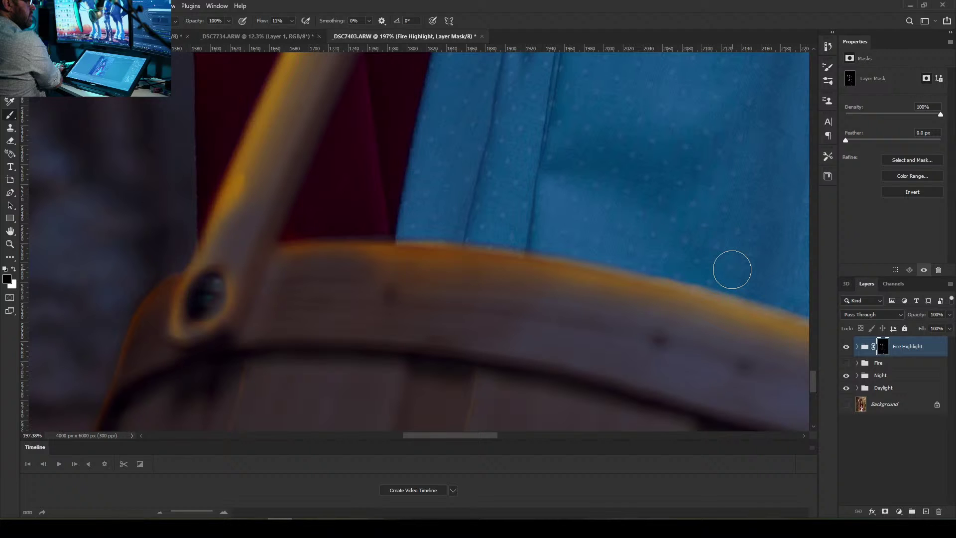
key(bracketright)
key(bracketright)
mouse_move(329, 312)
mouse_down()
mouse_move(448, 279)
mouse_move(324, 299)
mouse_move(392, 297)
mouse_up()
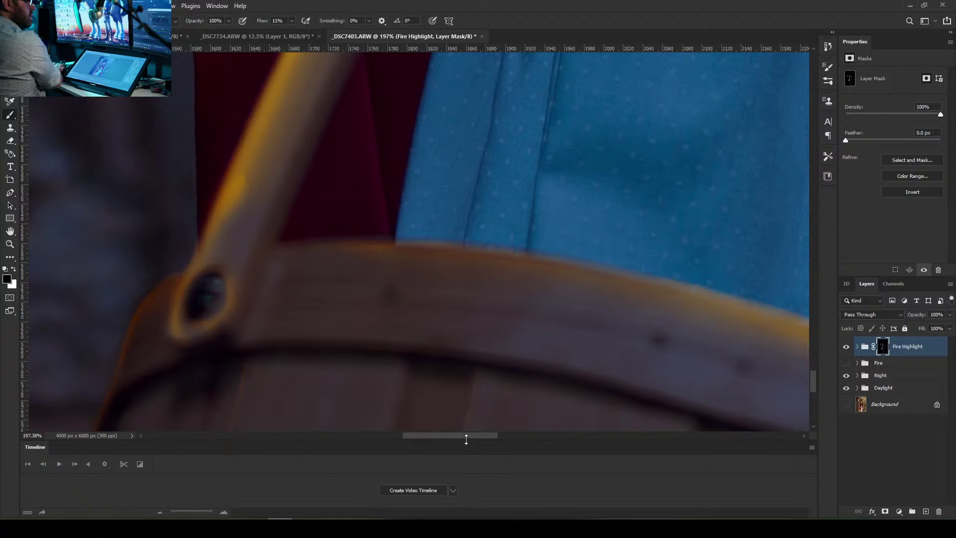
Fade the orange glow along the right part of the basket rim on the Fire Highlight mask
drag(466, 436, 512, 435)
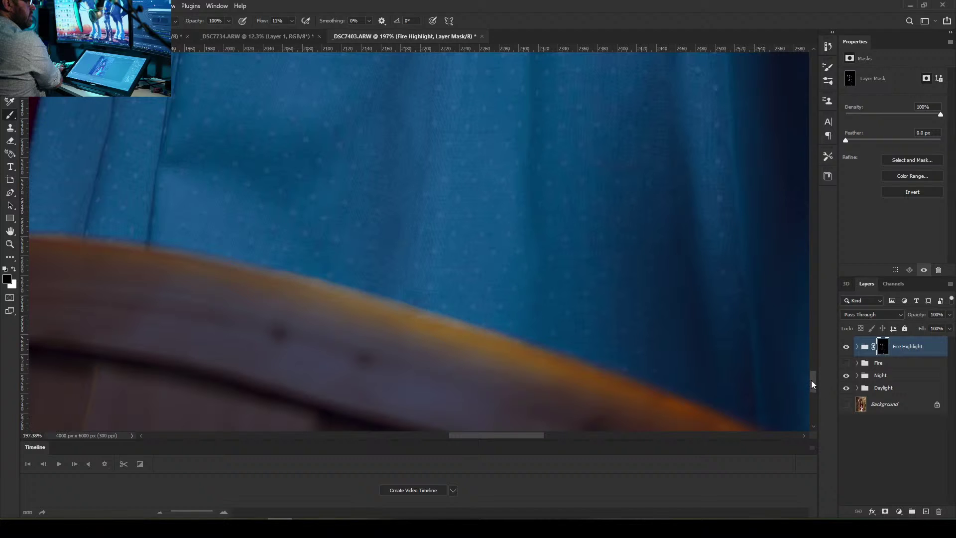
drag(811, 380, 817, 390)
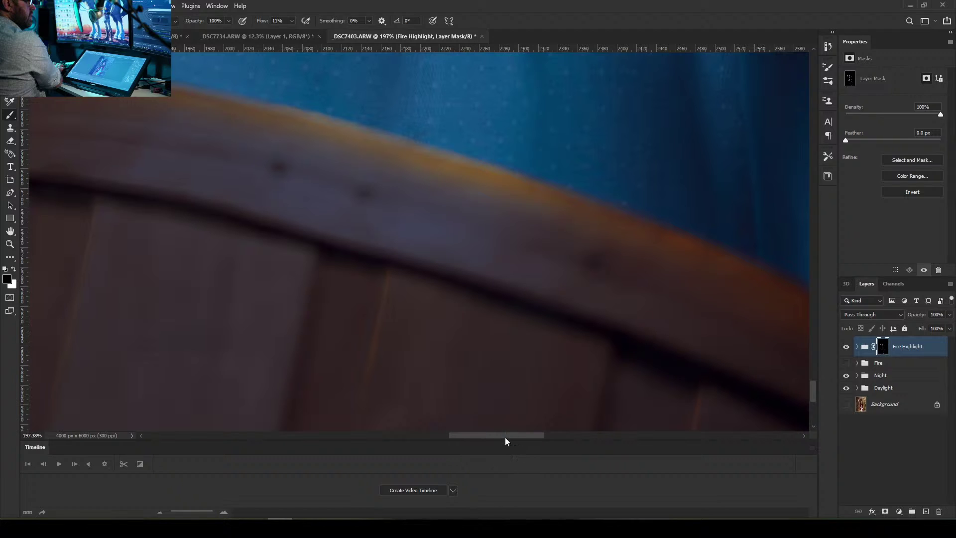
drag(506, 435, 548, 443)
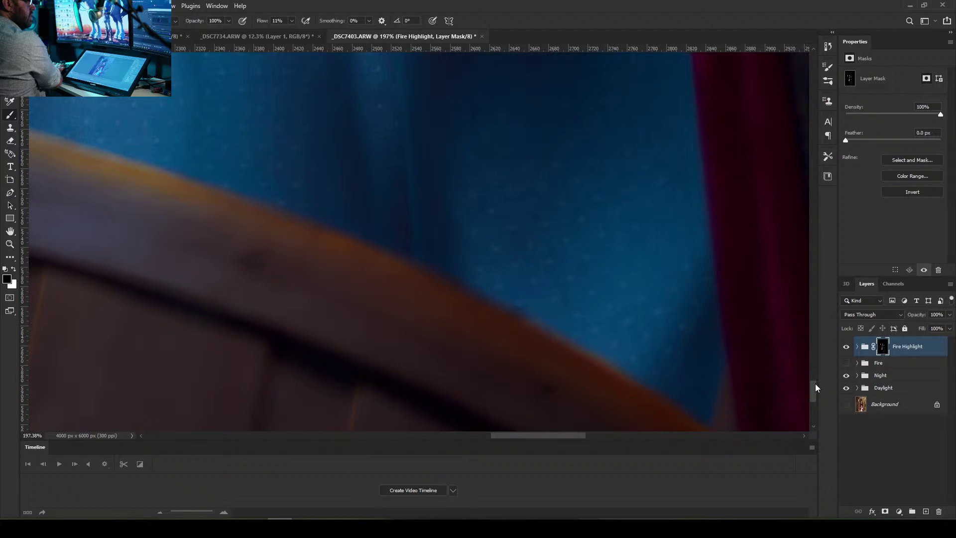
drag(814, 392, 814, 395)
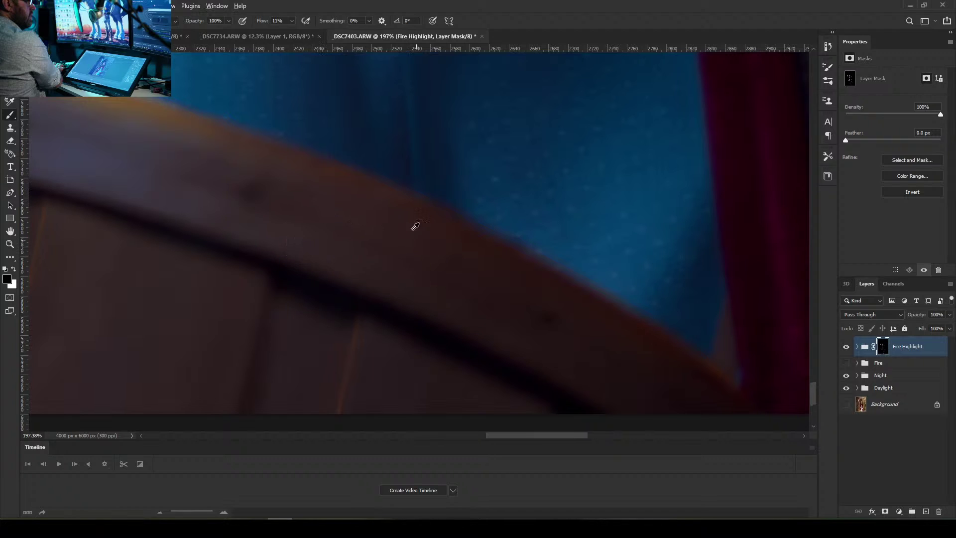
Compare the basket with and without the Fire Highlight group by toggling its visibility, and enlarge the brush
scroll(411, 226, down, 5)
scroll(227, 193, down, 5)
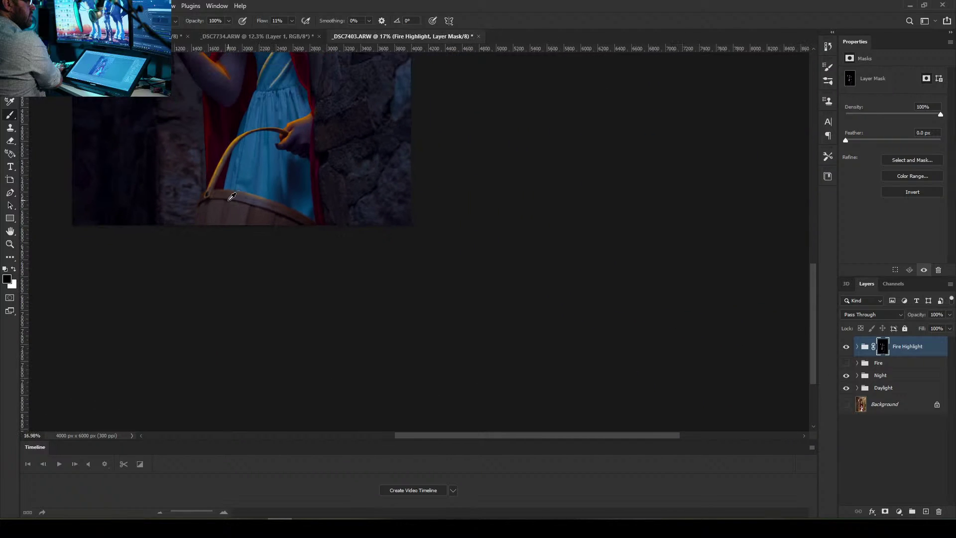
scroll(193, 174, up, 6)
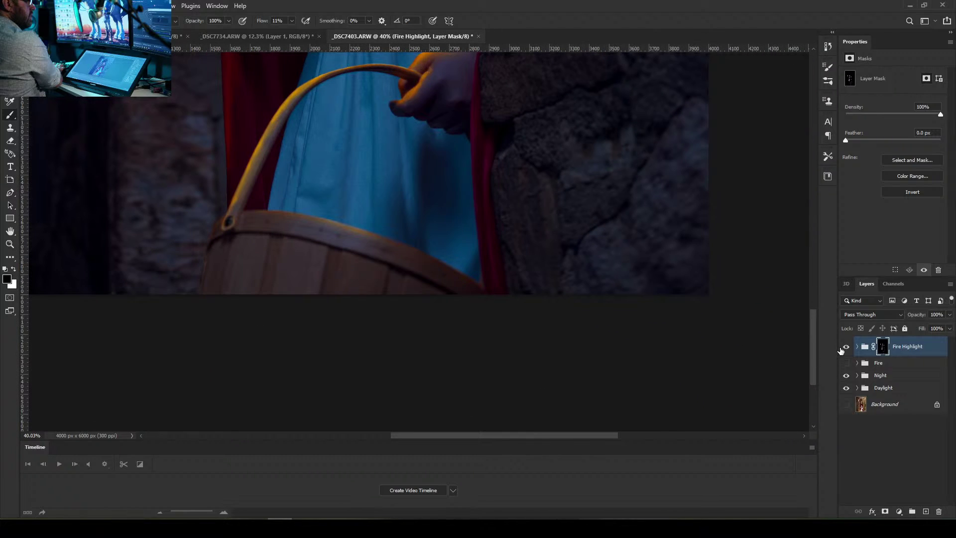
click(846, 348)
click(846, 348)
key(bracketright)
key(bracketright)
key(bracketright)
key(bracketright)
key(bracketright)
key(bracketright)
key(bracketright)
key(bracketright)
key(bracketleft)
key(bracketleft)
key(bracketleft)
click(846, 347)
click(846, 347)
click(845, 347)
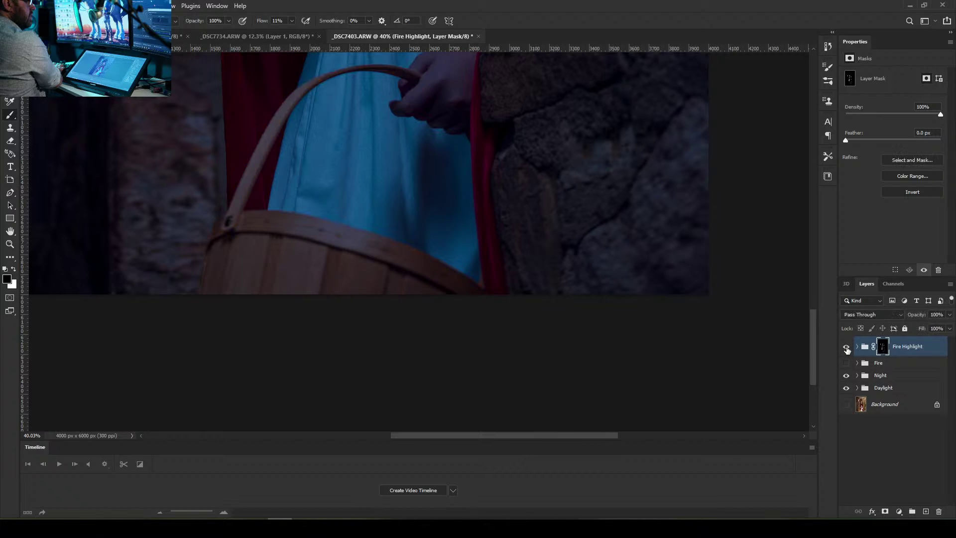
click(846, 347)
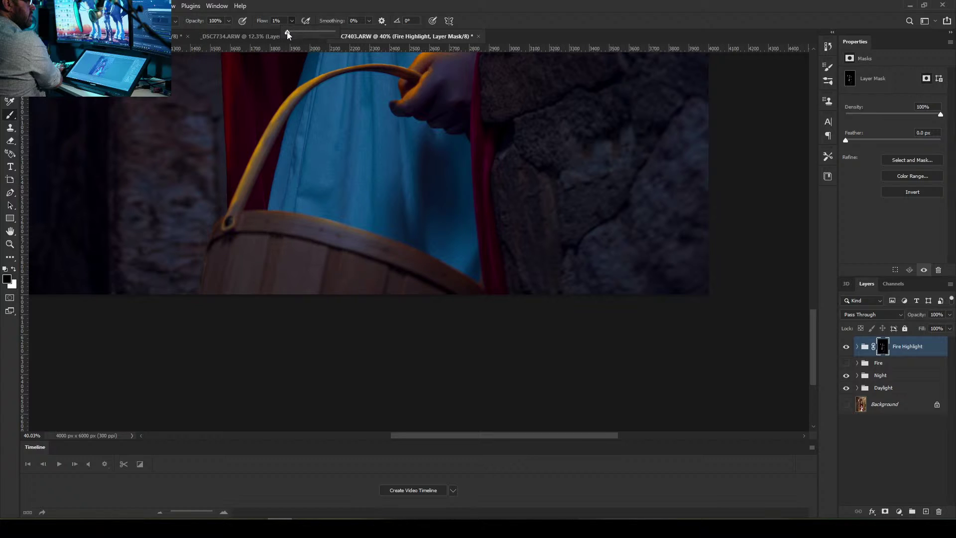
Set the brush flow to 4%, soften the remaining glow along the basket rim's middle, and check it against the hidden group
drag(288, 33, 290, 33)
mouse_move(331, 219)
mouse_down()
mouse_move(307, 216)
mouse_move(370, 223)
mouse_move(361, 231)
mouse_move(293, 207)
mouse_move(417, 240)
mouse_up()
mouse_move(330, 213)
mouse_down()
mouse_move(364, 216)
mouse_move(276, 214)
mouse_move(314, 207)
mouse_move(337, 222)
mouse_move(317, 192)
mouse_up()
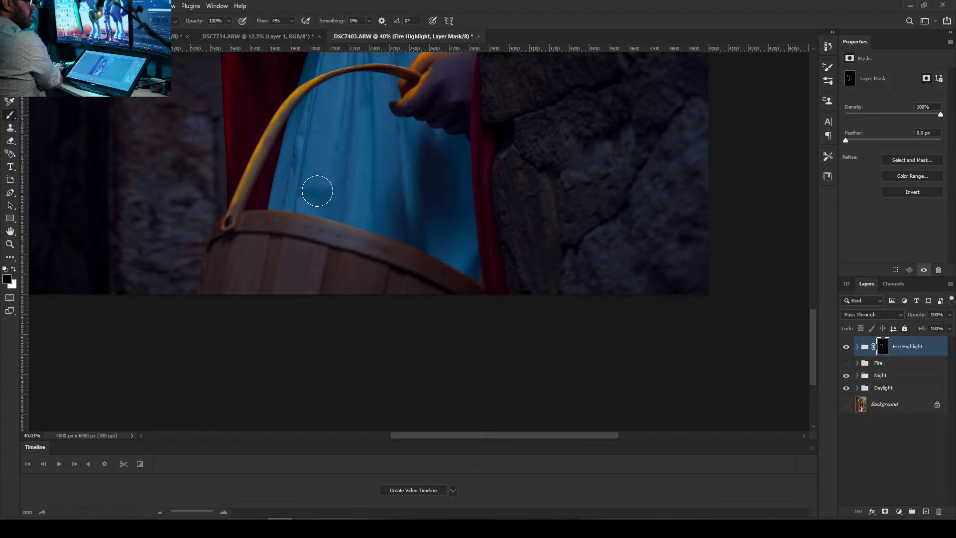
click(846, 347)
click(847, 347)
Fade the yellow highlight on the basket handle's lower end just above the joint, using a much smaller brush
scroll(259, 122, up, 3)
scroll(251, 143, up, 3)
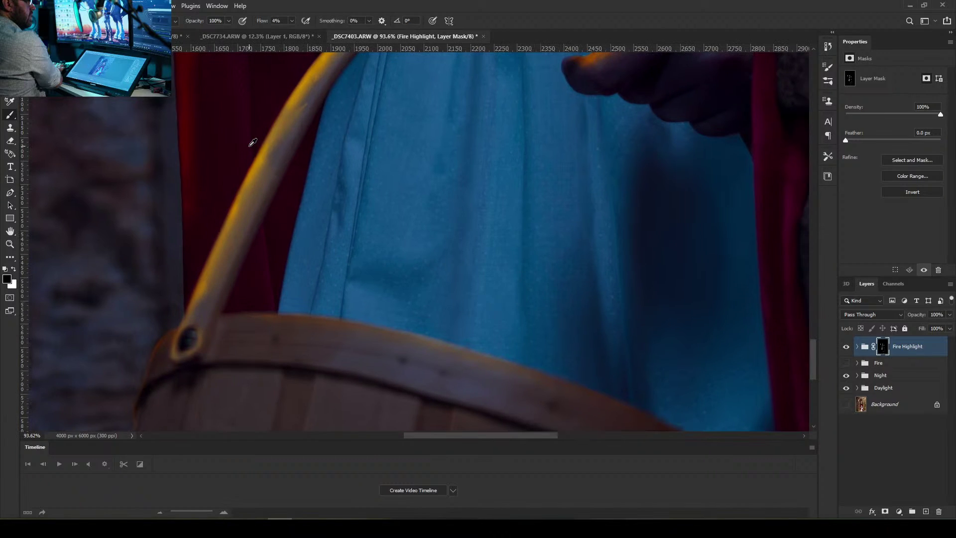
scroll(249, 146, up, 5)
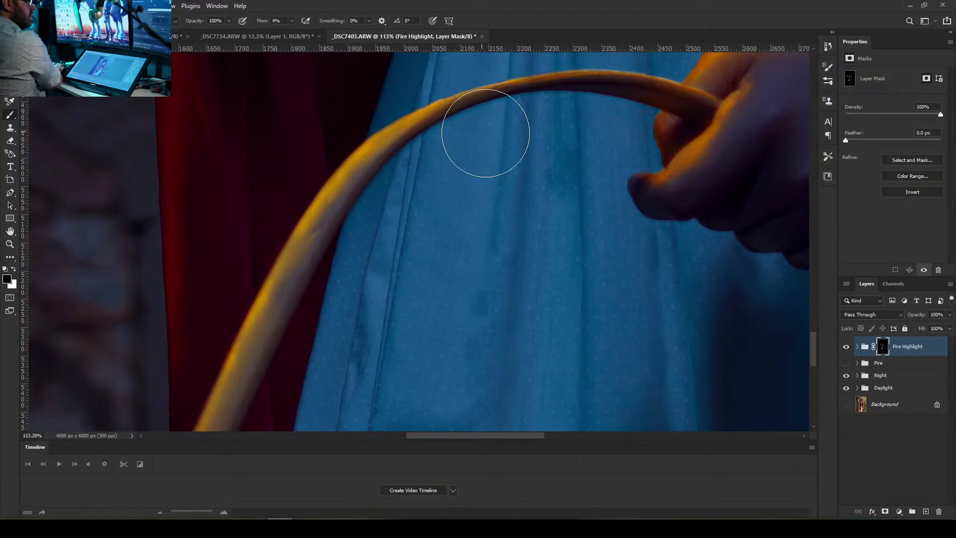
scroll(471, 154, down, 6)
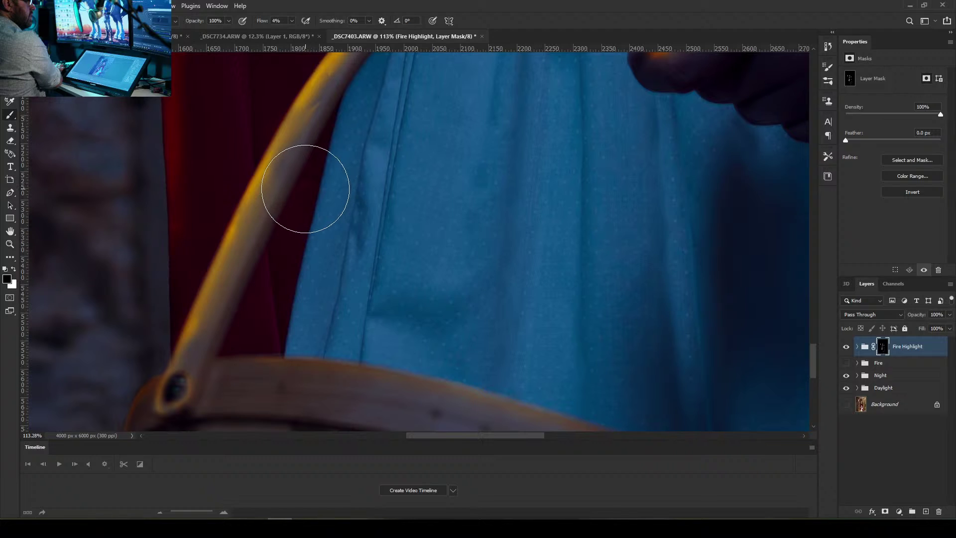
key(bracketleft)
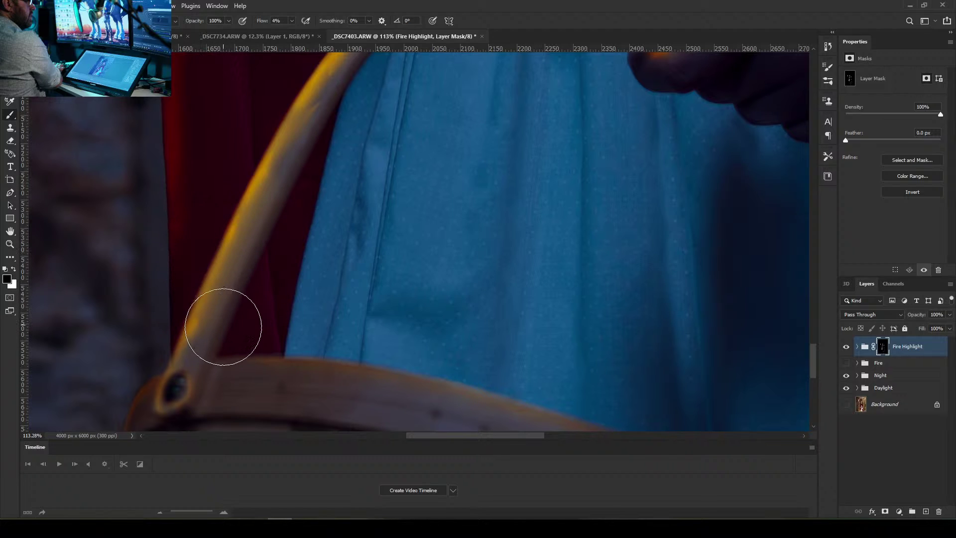
key(bracketleft)
key(bracketleft)
key(bracketleft)
key(bracketleft)
key(bracketleft)
key(bracketleft)
key(bracketleft)
drag(191, 346, 211, 298)
drag(192, 328, 211, 292)
key(bracketleft)
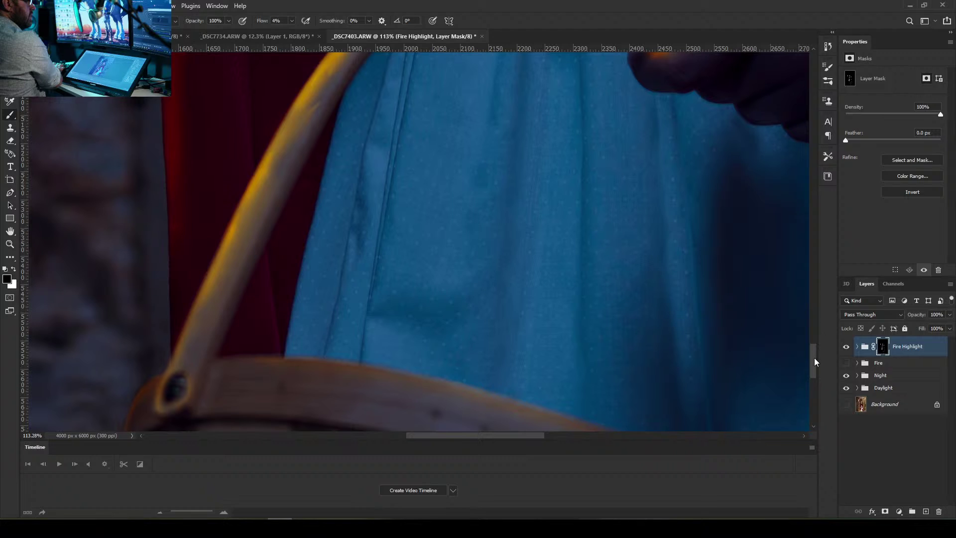
Tone down the bright yellow highlight along the middle stretch of the basket handle, using a larger brush
drag(814, 358, 812, 343)
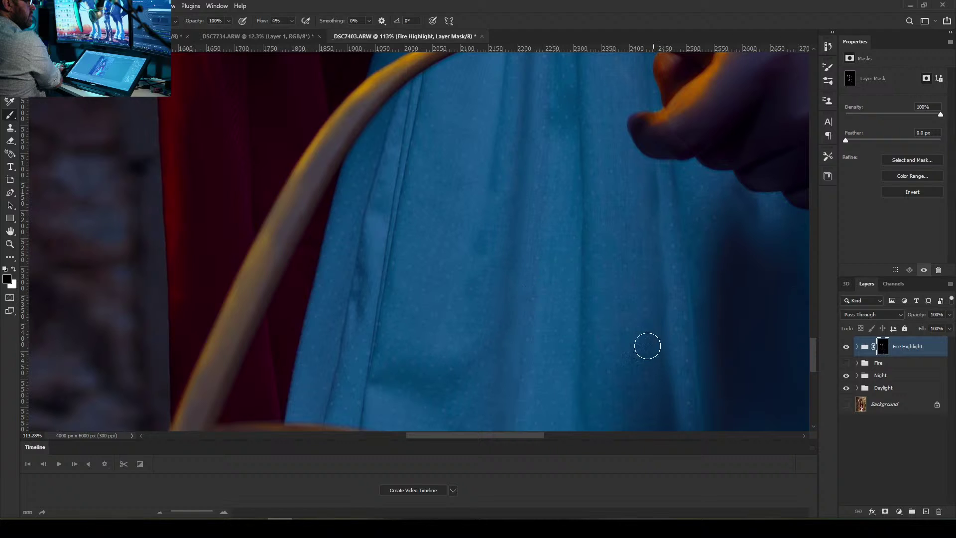
key(])
key(])
key(])
key(])
key(])
key(])
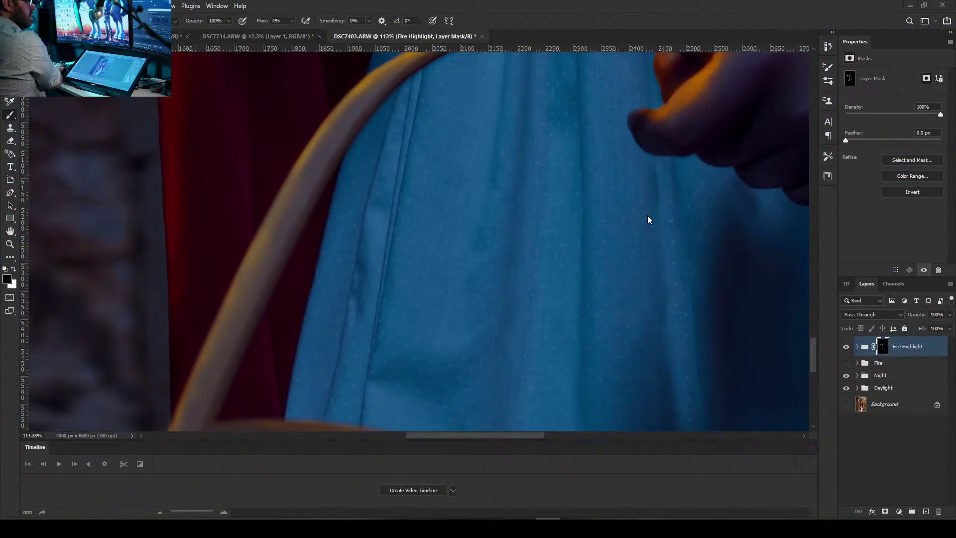
Reduce the orange highlight along the handle's upper arch up to the hand, shrinking the brush for the thin parts
scroll(648, 219, up, 5)
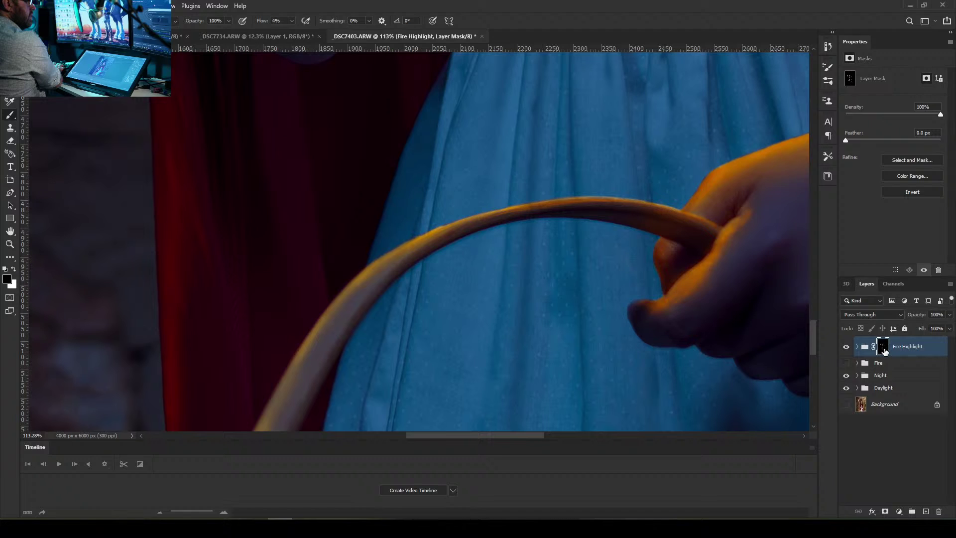
scroll(474, 262, down, 1)
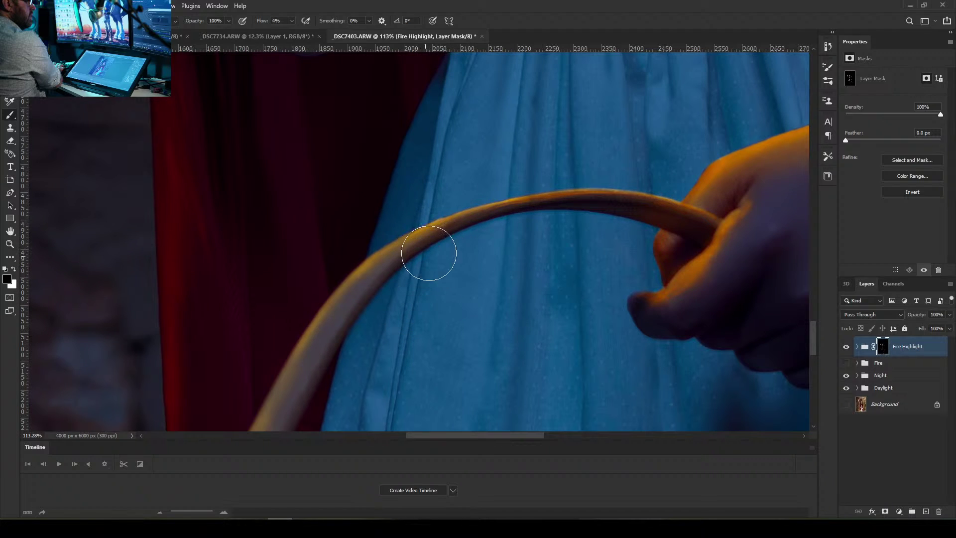
key(bracketleft)
key(bracketleft)
key(bracketleft)
key(bracketleft)
key(bracketleft)
key(bracketleft)
key(bracketleft)
key(bracketleft)
key(bracketleft)
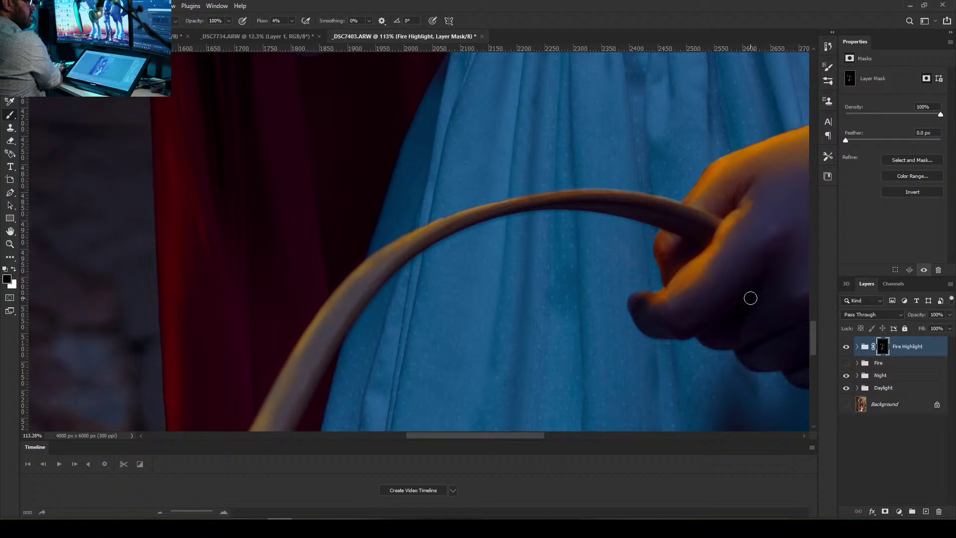
Remove the orange tint from the shadow between the handle and the fingers, using a smaller brush
scroll(735, 247, up, 6)
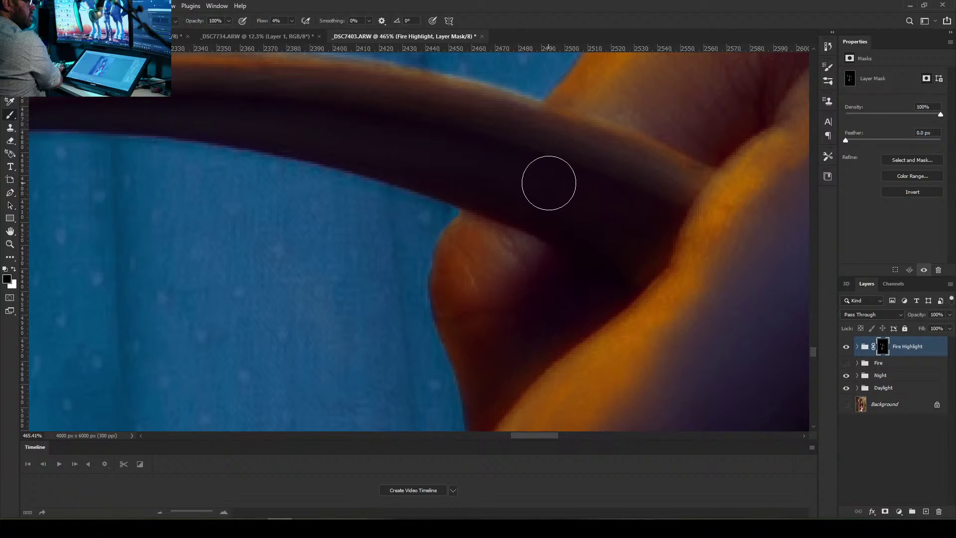
key(bracketleft)
key(bracketleft)
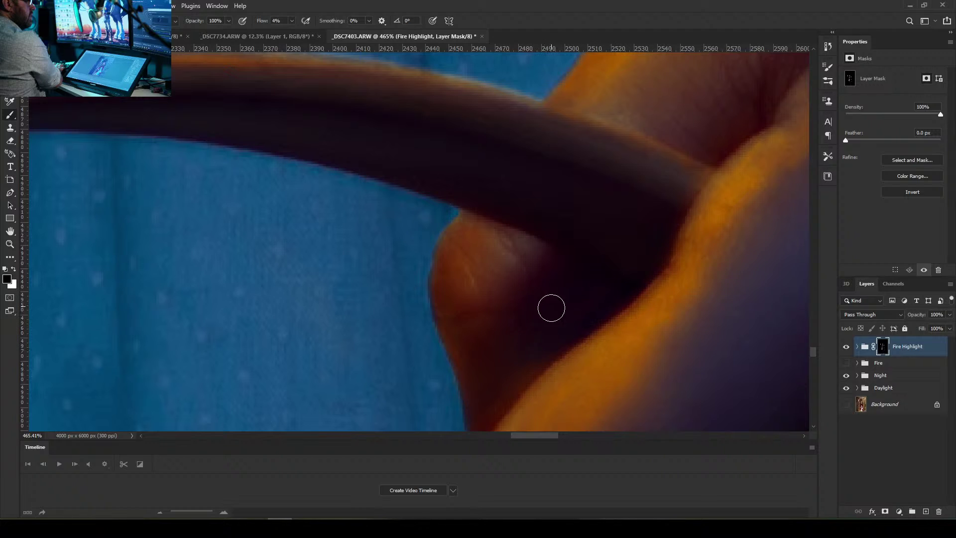
Fade the orange light on the fingertip just below the handle with a small brush
key(bracketleft)
key(bracketleft)
key(bracketleft)
key(bracketright)
mouse_move(492, 246)
mouse_down()
mouse_move(542, 285)
mouse_move(473, 298)
mouse_move(493, 282)
mouse_move(500, 332)
mouse_up()
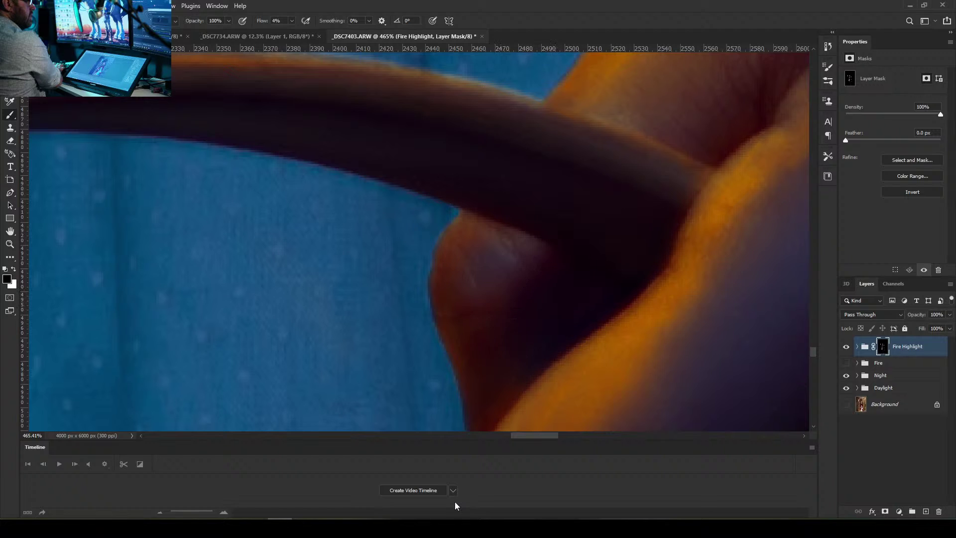
Mask the orange out of the shaded inner side of that fingertip, down to where it meets the lower finger
mouse_move(814, 351)
mouse_down()
mouse_move(817, 365)
mouse_move(822, 354)
mouse_up()
drag(529, 230, 522, 224)
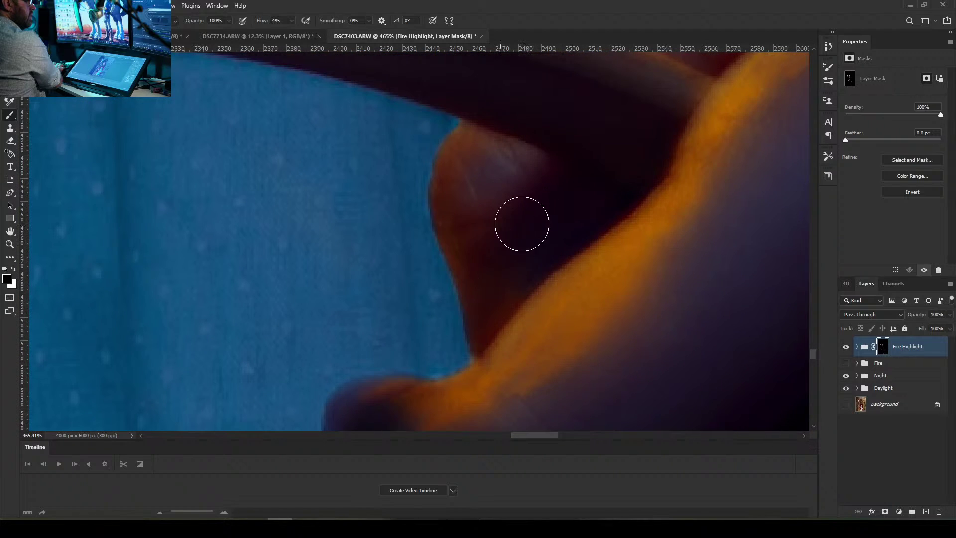
key(bracketleft)
key(bracketleft)
drag(525, 274, 501, 285)
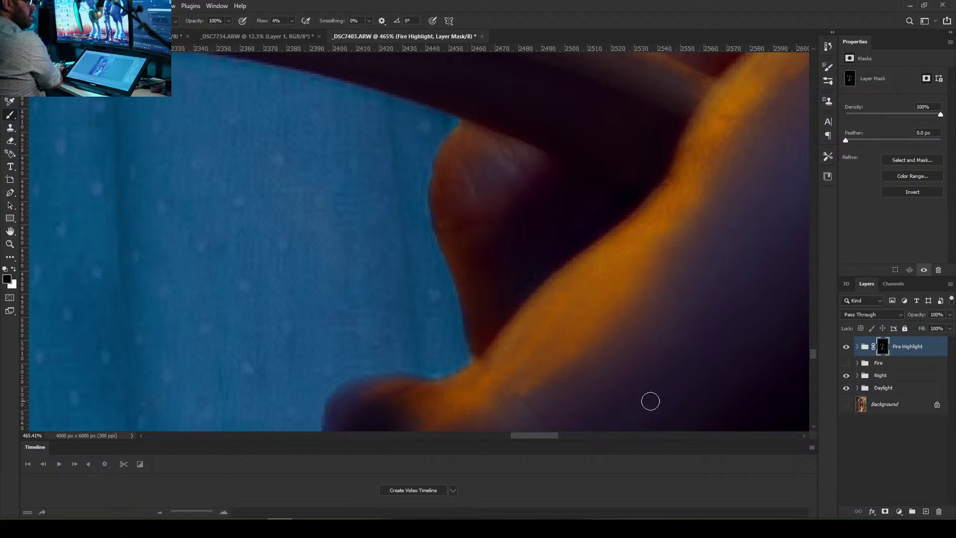
Fade the orange highlight on the lower finger near its tip, using a larger brush
mouse_move(811, 355)
mouse_down()
mouse_move(814, 369)
mouse_move(817, 359)
mouse_up()
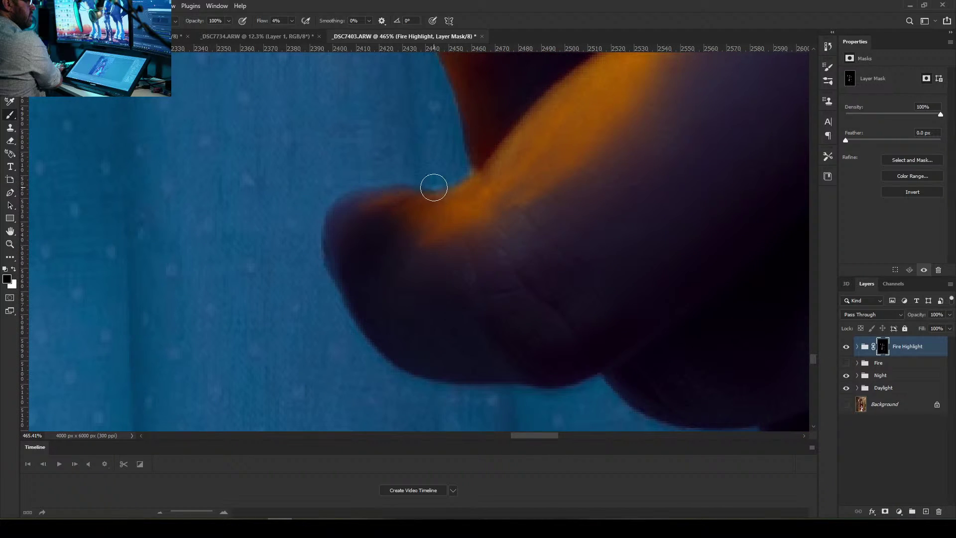
key(bracketright)
key(bracketright)
mouse_move(464, 228)
mouse_down()
mouse_move(601, 195)
mouse_move(568, 167)
mouse_move(517, 267)
mouse_move(401, 265)
mouse_move(508, 262)
mouse_move(594, 195)
mouse_move(571, 155)
mouse_move(641, 113)
mouse_move(478, 246)
mouse_move(457, 279)
mouse_move(441, 241)
mouse_move(505, 141)
mouse_move(365, 195)
mouse_move(458, 271)
mouse_move(626, 100)
mouse_up()
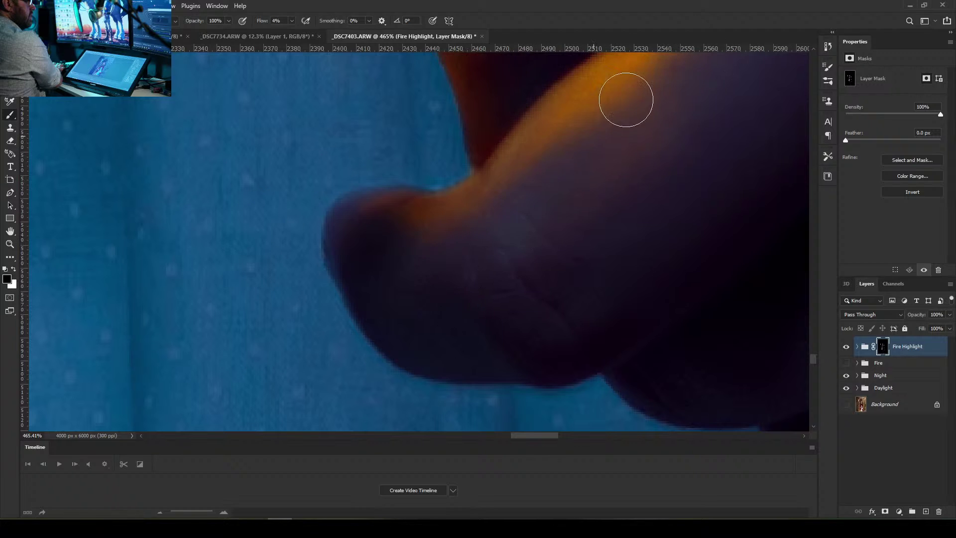
Narrow the orange highlight along the lower finger to a thin rim on its upper edge, enlarging the brush
mouse_move(814, 360)
mouse_down()
mouse_move(820, 350)
mouse_move(800, 358)
mouse_up()
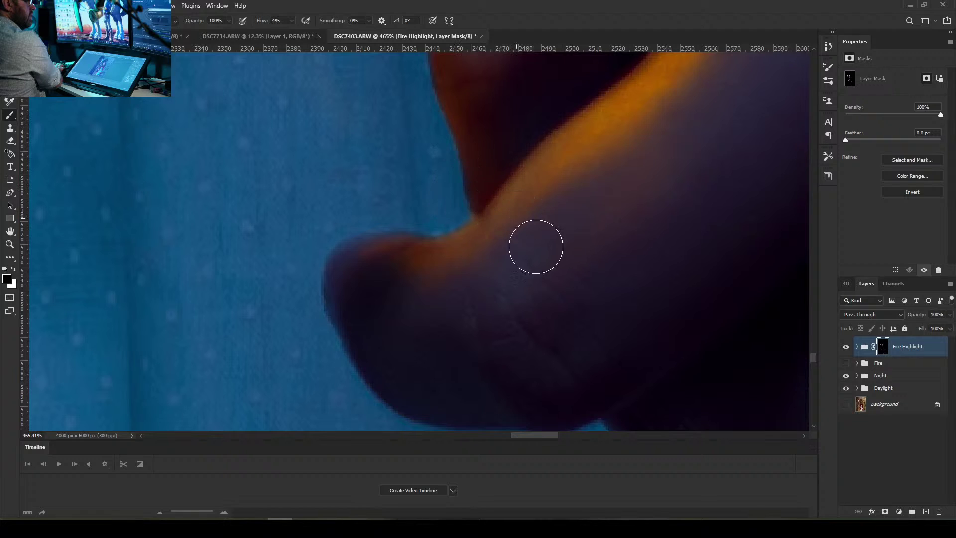
mouse_move(535, 246)
mouse_down()
mouse_move(508, 294)
mouse_move(373, 303)
mouse_move(396, 294)
mouse_move(499, 307)
mouse_move(404, 273)
mouse_move(371, 240)
mouse_move(421, 194)
mouse_move(381, 220)
mouse_move(334, 275)
mouse_move(425, 295)
mouse_move(389, 281)
mouse_move(369, 318)
mouse_move(583, 250)
mouse_move(441, 278)
mouse_move(432, 306)
mouse_move(574, 195)
mouse_move(493, 377)
mouse_move(726, 133)
mouse_up()
drag(652, 118, 498, 341)
key(bracketright)
key(bracketright)
drag(674, 119, 550, 273)
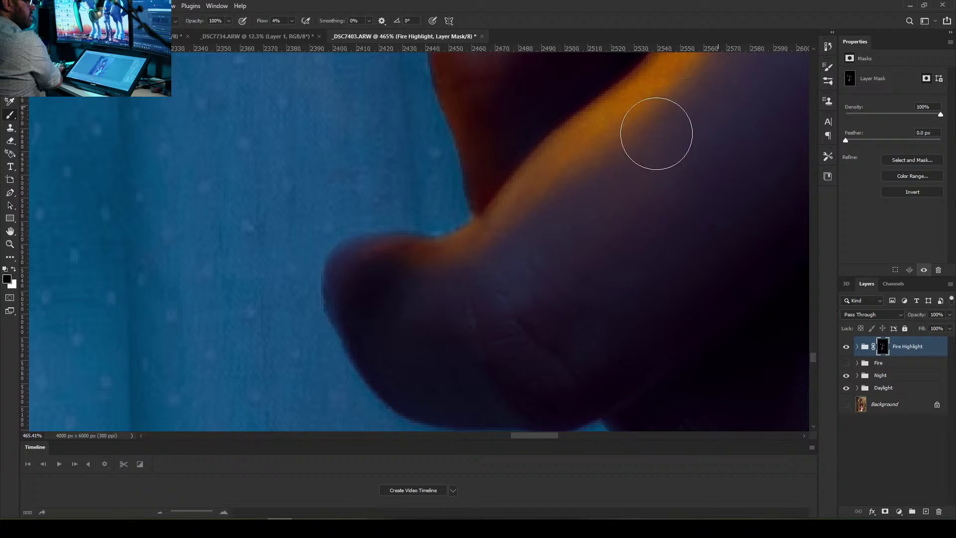
mouse_move(724, 109)
mouse_down()
mouse_move(534, 290)
mouse_move(707, 120)
mouse_move(614, 155)
mouse_up()
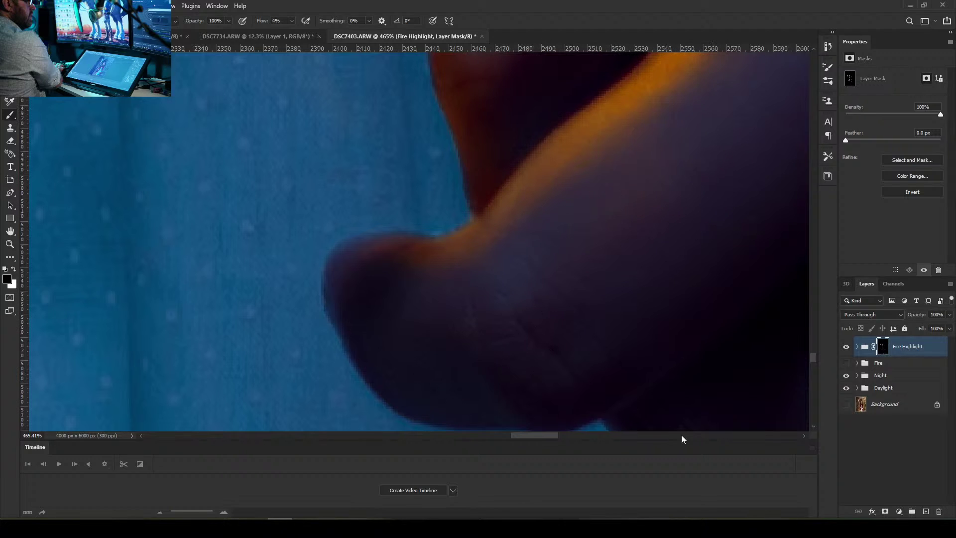
Mask the orange out of the shaded hollow between the index finger and the palm above the handle, enlarging the brush
mouse_move(547, 435)
mouse_down()
mouse_move(576, 436)
mouse_move(557, 436)
mouse_up()
drag(813, 358, 819, 347)
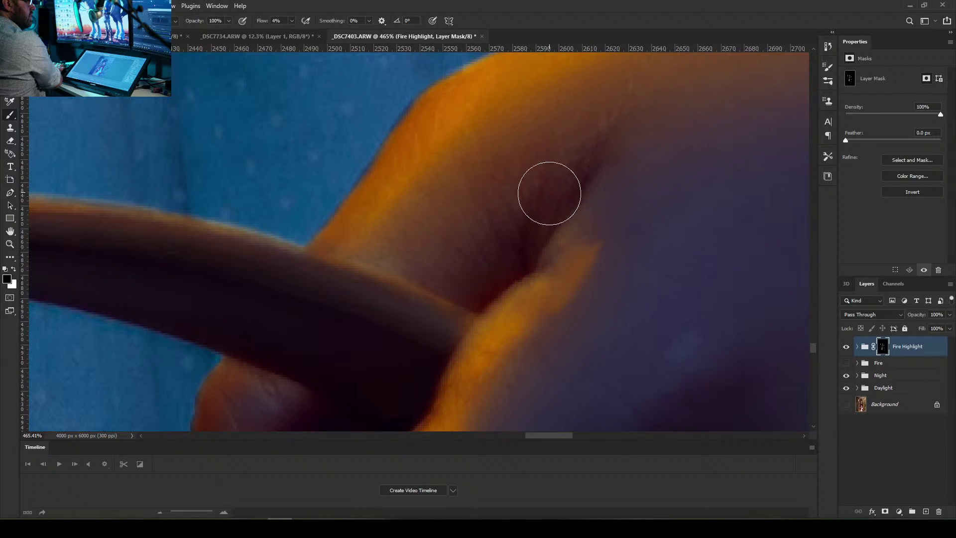
key(bracketleft)
key(bracketleft)
key(bracketleft)
key(bracketright)
key(bracketright)
key(bracketright)
key(bracketright)
key(bracketright)
key(bracketright)
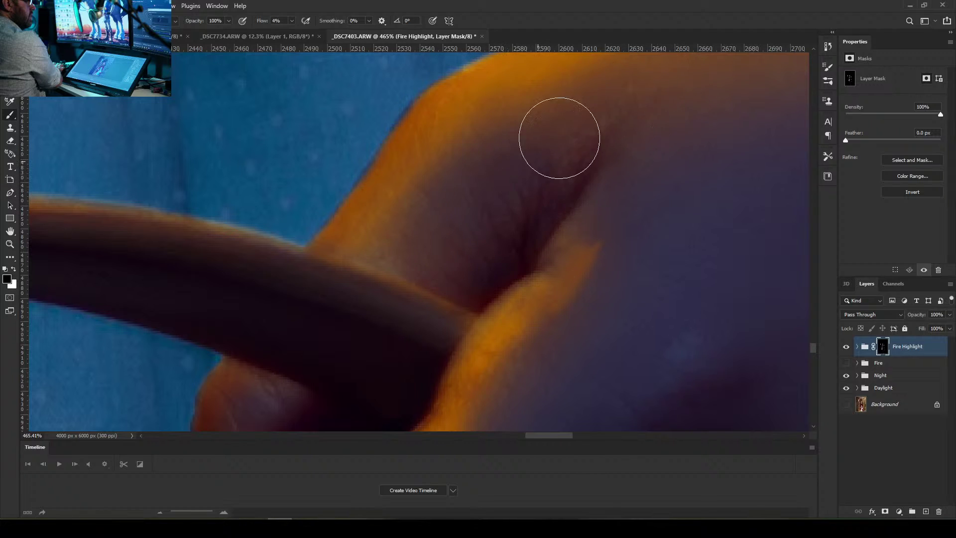
key(bracketright)
key(bracketright)
key(bracketright)
key(bracketright)
key(bracketright)
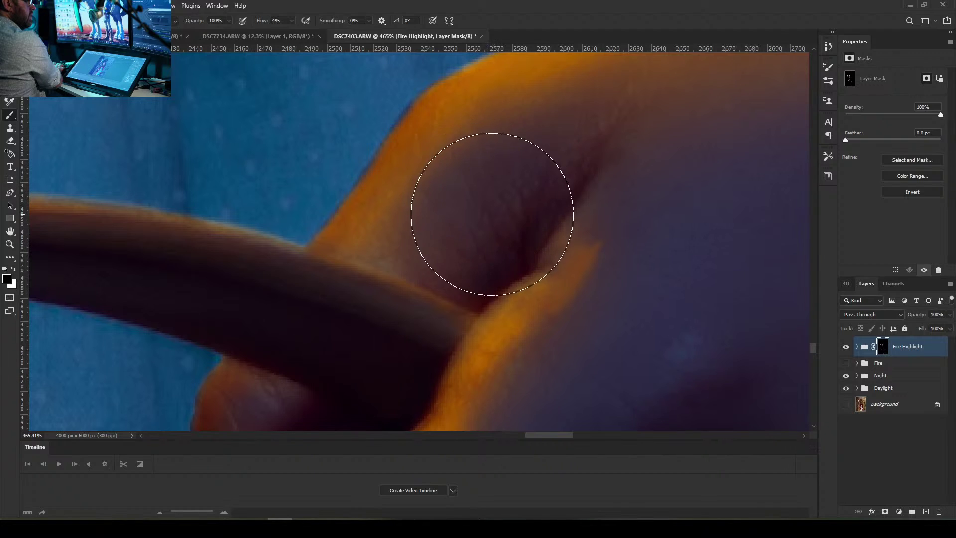
Fade the orange highlight at the base of the lower finger, where it meets the back of the hand, with progressively smaller brushes
mouse_move(499, 217)
mouse_down()
mouse_move(473, 233)
mouse_move(508, 204)
mouse_move(510, 176)
mouse_move(457, 244)
mouse_move(513, 166)
mouse_move(613, 111)
mouse_move(692, 147)
mouse_move(551, 129)
mouse_move(743, 185)
mouse_move(512, 188)
mouse_move(635, 194)
mouse_move(643, 277)
mouse_move(637, 272)
mouse_move(604, 318)
mouse_move(667, 225)
mouse_move(636, 240)
mouse_move(683, 215)
mouse_up()
key(bracketleft)
key(bracketleft)
mouse_move(628, 292)
mouse_down()
mouse_move(559, 311)
mouse_move(630, 244)
mouse_move(640, 264)
mouse_move(574, 357)
mouse_up()
key(bracketleft)
key(bracketleft)
mouse_move(647, 238)
mouse_down()
mouse_move(611, 261)
mouse_move(598, 297)
mouse_move(538, 359)
mouse_move(500, 382)
mouse_move(604, 293)
mouse_move(516, 374)
mouse_move(554, 319)
mouse_move(511, 349)
mouse_move(651, 232)
mouse_move(483, 352)
mouse_up()
key(bracketleft)
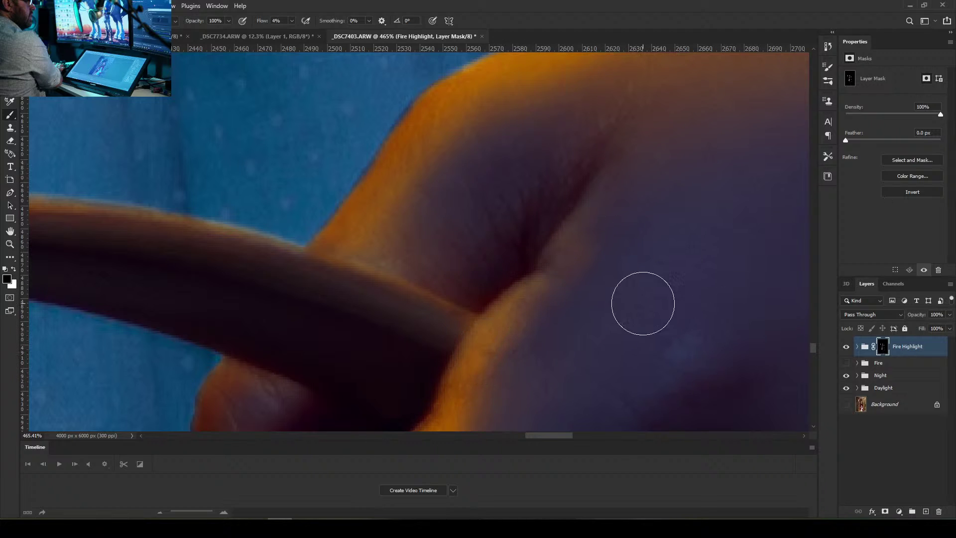
Mask the remaining orange out of the upper end of the crease between the index finger and the hand with a small brush
mouse_move(813, 348)
mouse_down()
mouse_move(818, 362)
mouse_move(822, 350)
mouse_up()
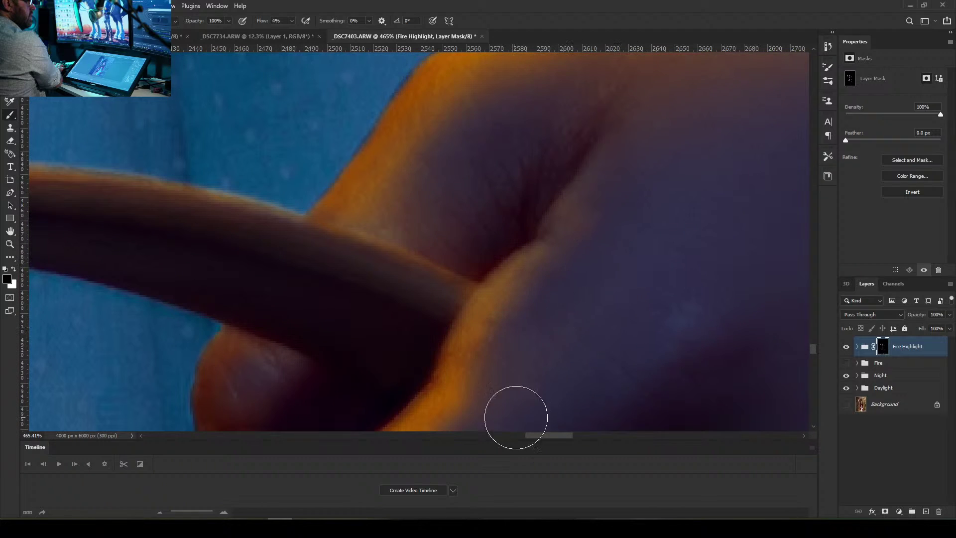
key(bracketright)
key(bracketright)
key(bracketright)
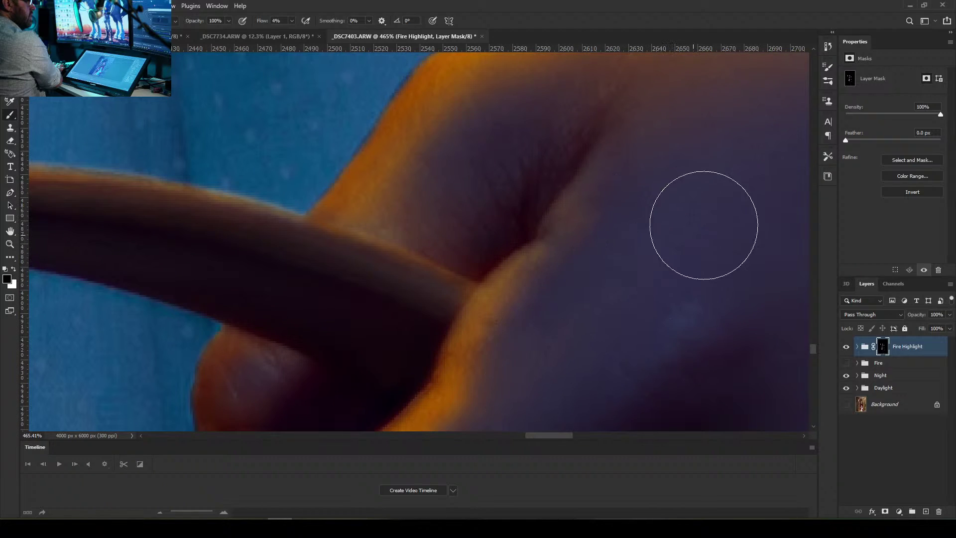
mouse_move(554, 437)
mouse_down()
mouse_move(587, 434)
mouse_move(566, 437)
mouse_up()
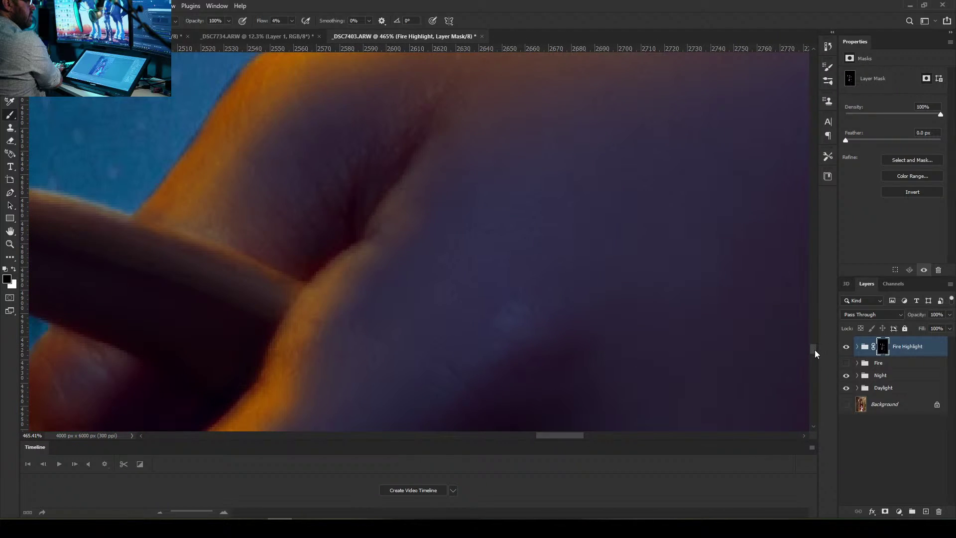
drag(814, 350, 820, 345)
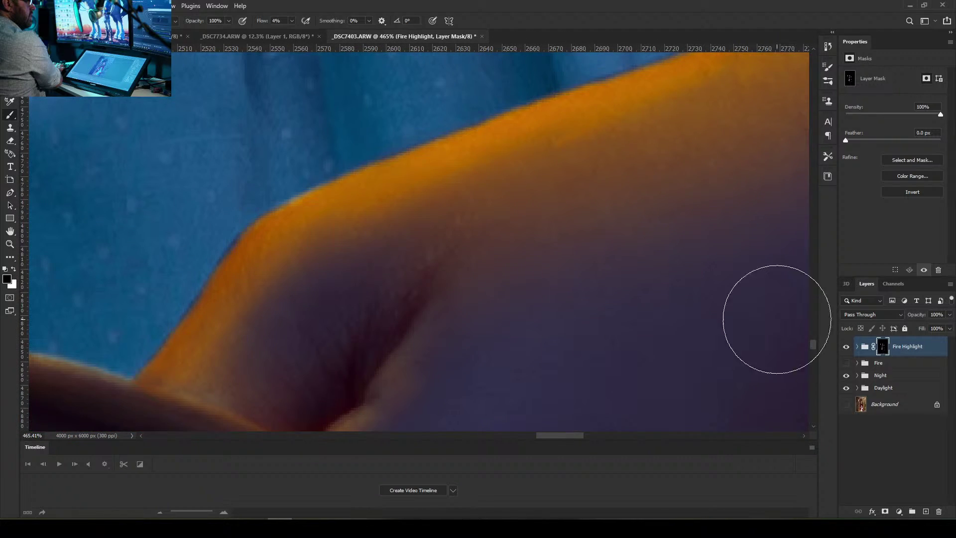
key(bracketleft)
key(bracketleft)
key(bracketleft)
key(bracketleft)
key(bracketleft)
key(bracketleft)
key(bracketleft)
key(bracketright)
key(bracketright)
key(bracketright)
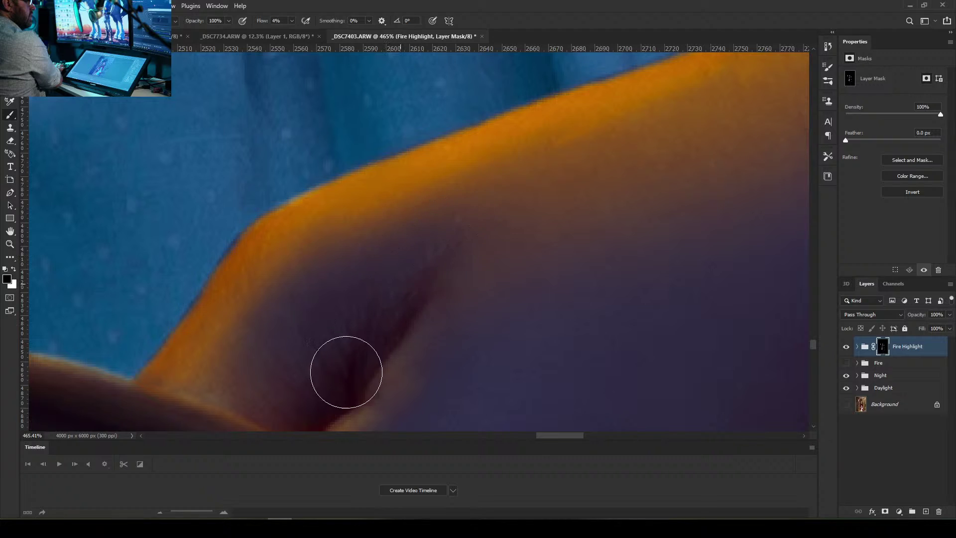
key(bracketleft)
key(bracketleft)
mouse_move(415, 244)
mouse_down()
mouse_move(359, 339)
mouse_move(427, 246)
mouse_move(445, 246)
mouse_move(362, 380)
mouse_up()
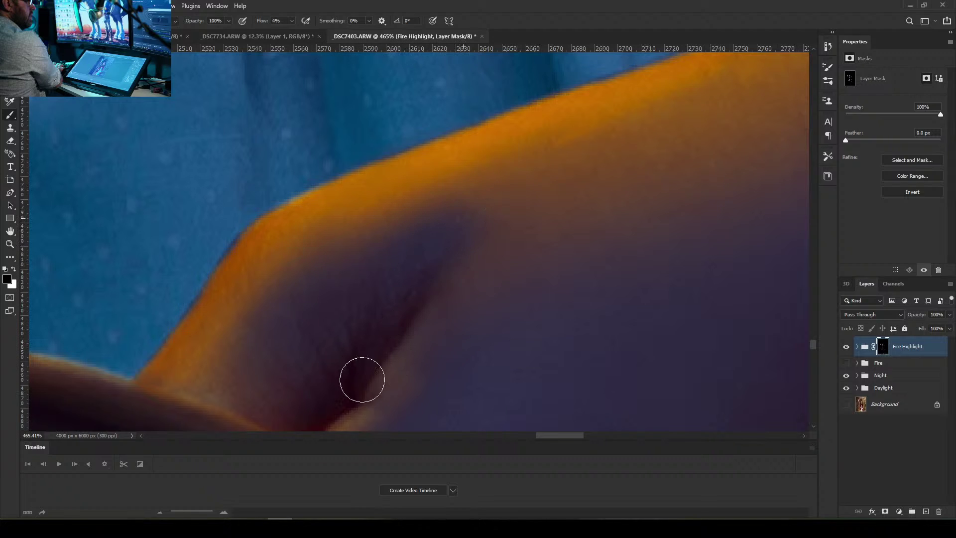
Fade the orange light on the wrist where it meets the edge of the red cape, adjusting the brush size
key(bracketright)
key(bracketright)
key(bracketright)
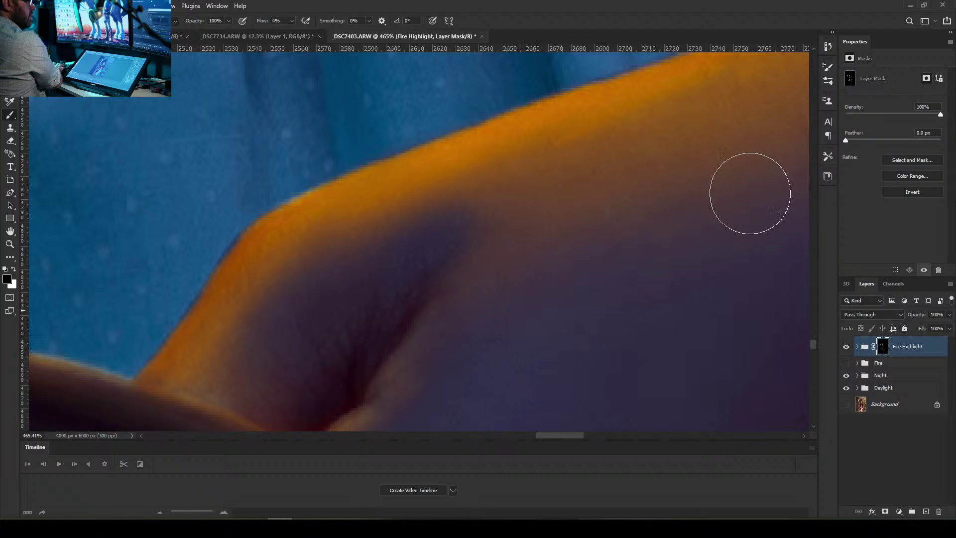
alt+scroll(495, 298, down, 6)
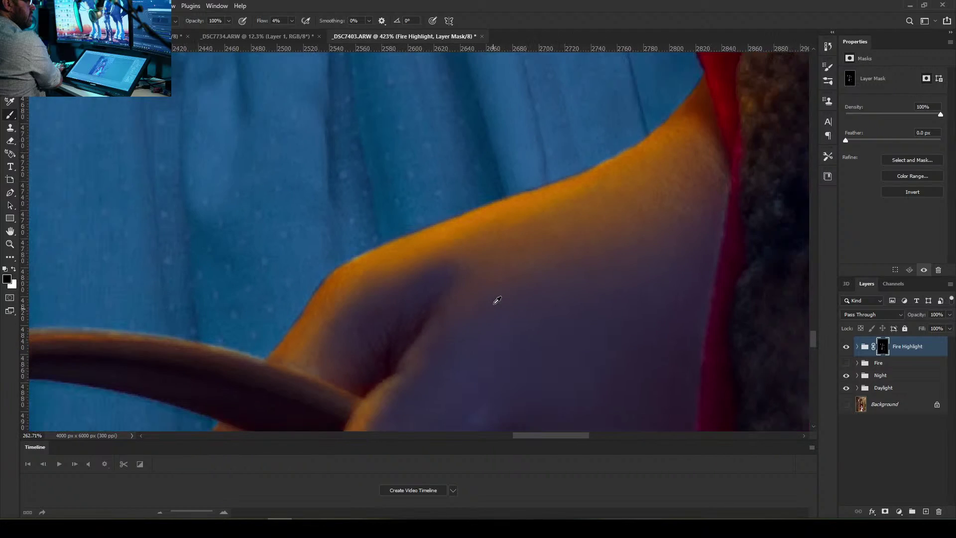
alt+scroll(676, 249, up, 3)
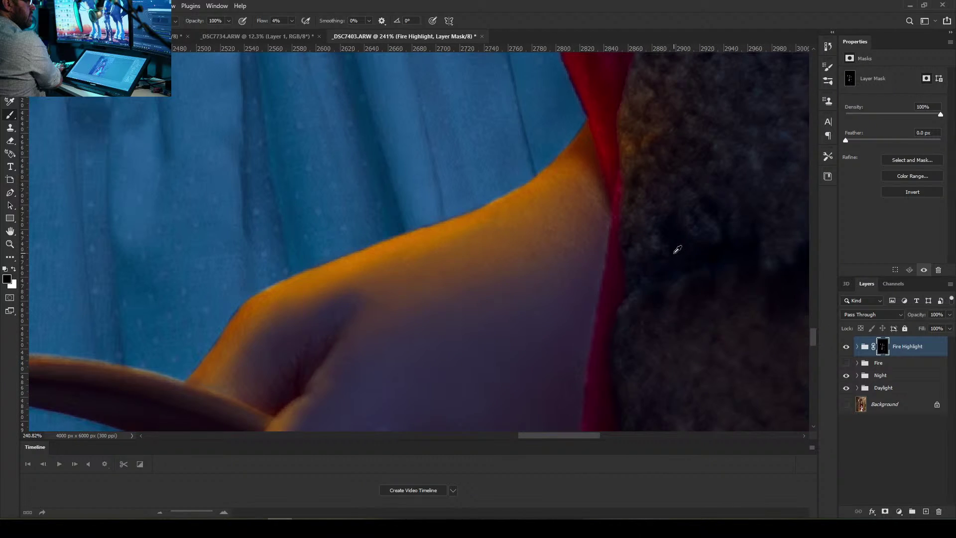
alt+scroll(677, 249, up, 1)
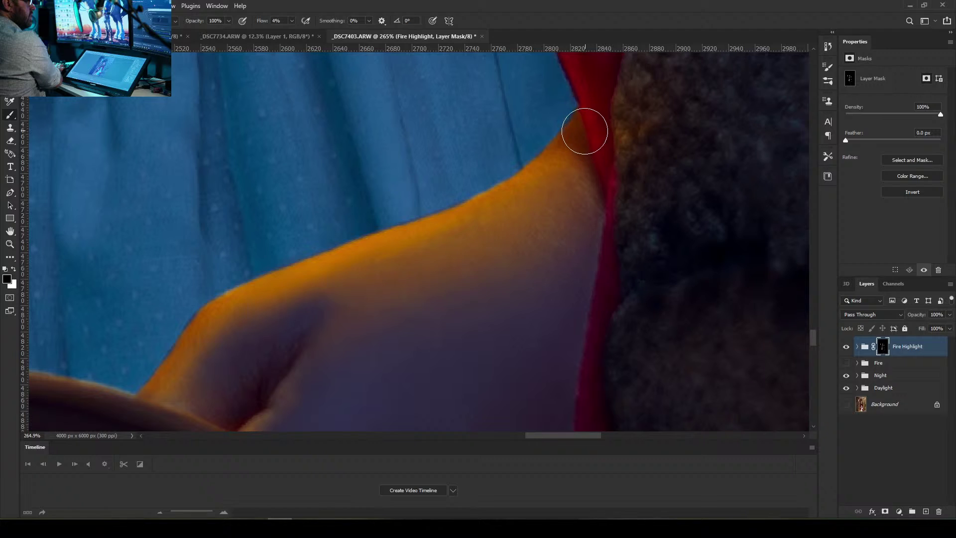
key(bracketright)
key(bracketright)
drag(608, 137, 603, 124)
key(bracketleft)
key(bracketleft)
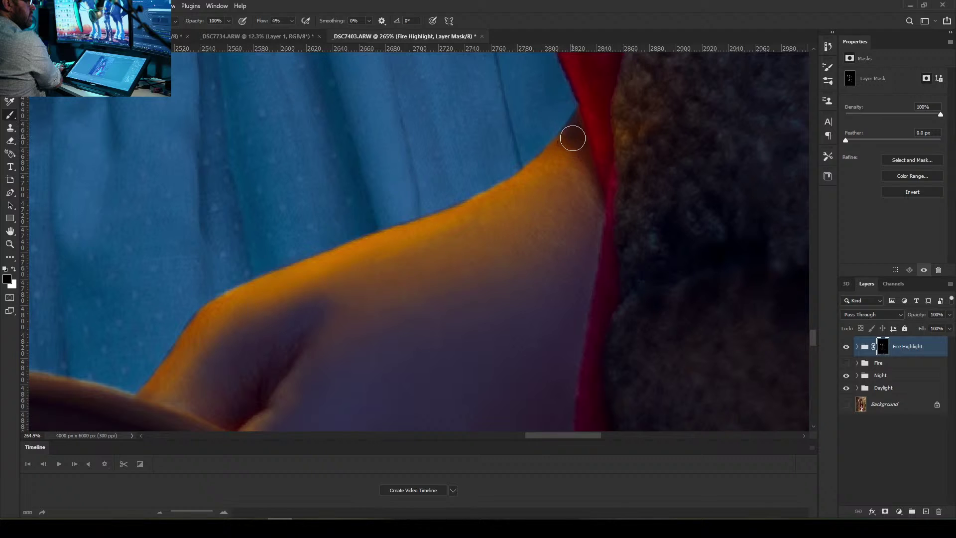
mouse_move(536, 117)
mouse_down()
mouse_move(597, 202)
mouse_move(559, 130)
mouse_move(558, 198)
mouse_move(581, 187)
mouse_move(562, 163)
mouse_move(583, 236)
mouse_move(560, 131)
mouse_move(601, 334)
mouse_move(569, 125)
mouse_move(550, 126)
mouse_move(582, 213)
mouse_move(525, 326)
mouse_move(545, 200)
mouse_move(427, 281)
mouse_up()
Narrow the orange highlight along the back of the hand to a soft rim on its upper edge with a large brush
key(])
key(])
key(])
key(])
key(])
key(])
key(])
key(])
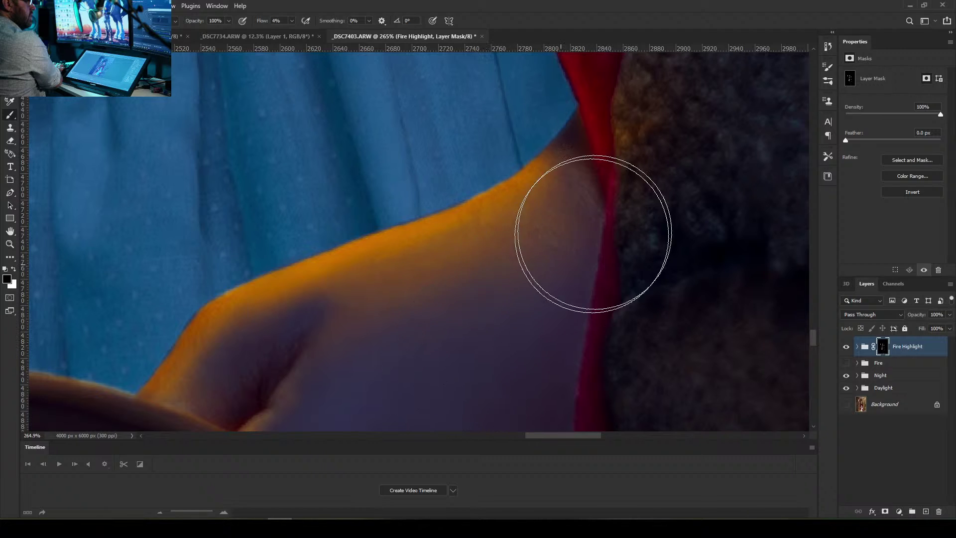
mouse_move(593, 232)
mouse_down()
mouse_move(503, 226)
mouse_move(435, 250)
mouse_up()
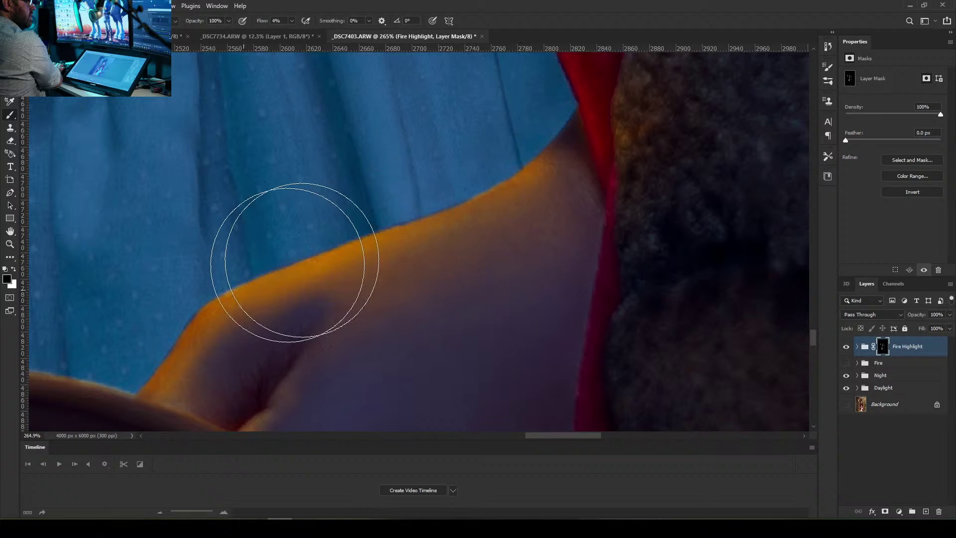
mouse_move(525, 261)
mouse_down()
mouse_move(531, 158)
mouse_move(523, 132)
mouse_move(539, 229)
mouse_up()
key([)
key([)
key([)
key([)
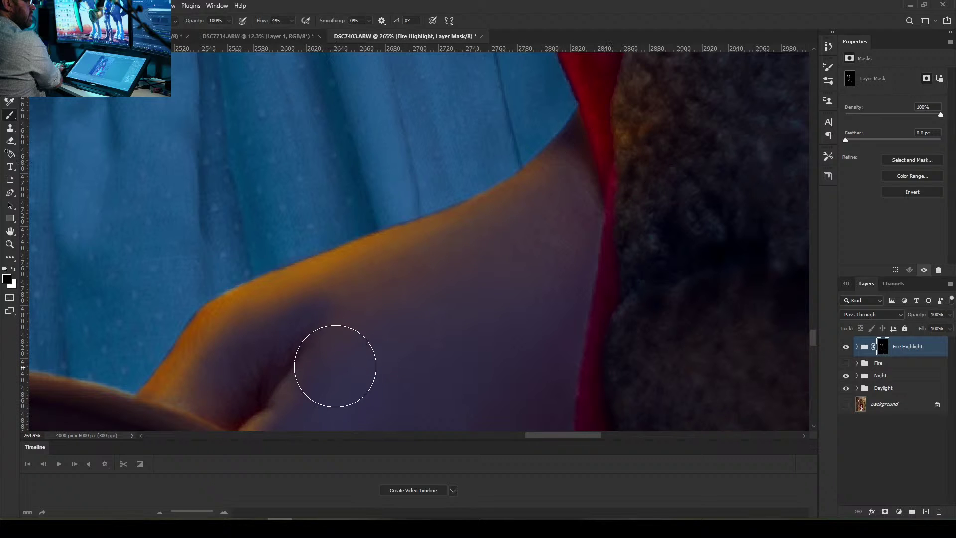
key([)
key([)
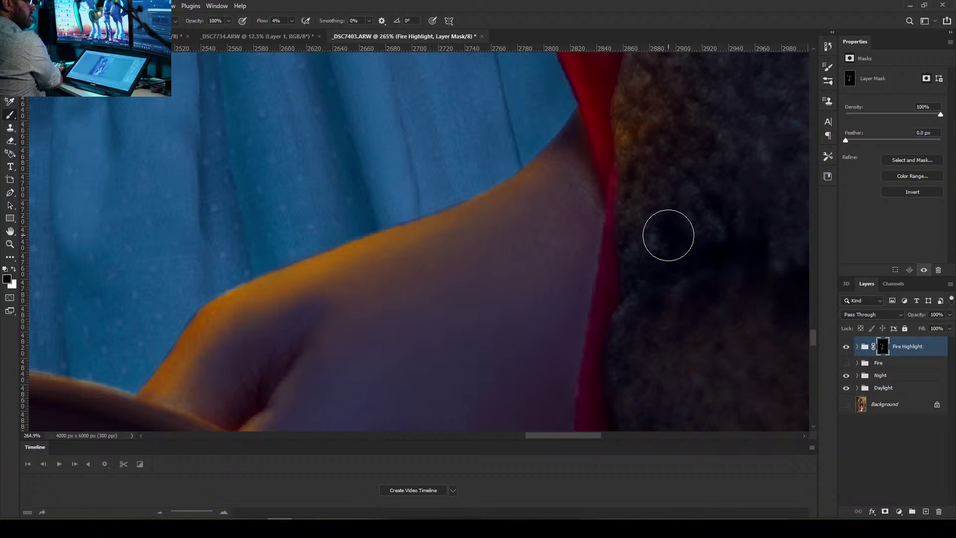
Soften the yellow highlights along the two diagonal folds on the dress's bodice
scroll(526, 192, down, 2)
scroll(526, 192, down, 8)
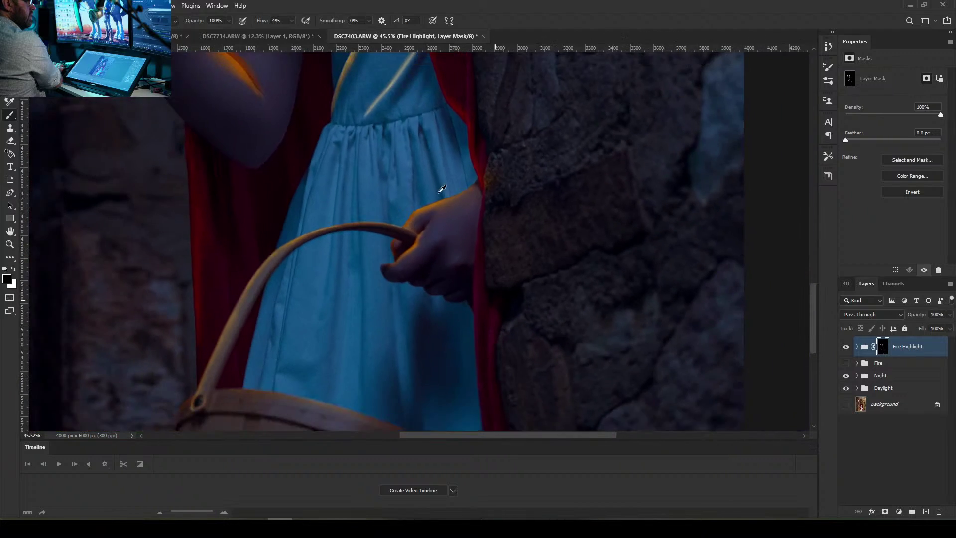
scroll(431, 218, up, 3)
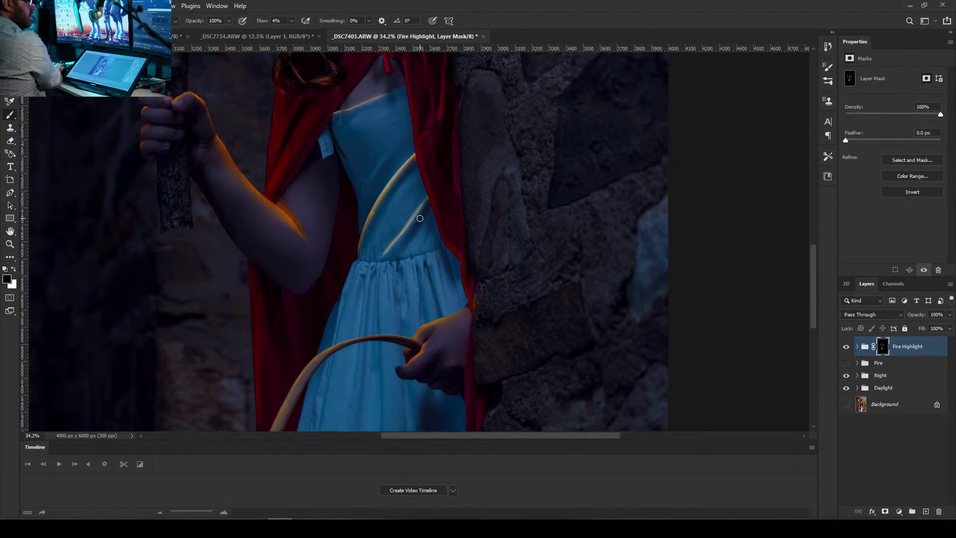
scroll(433, 190, down, 3)
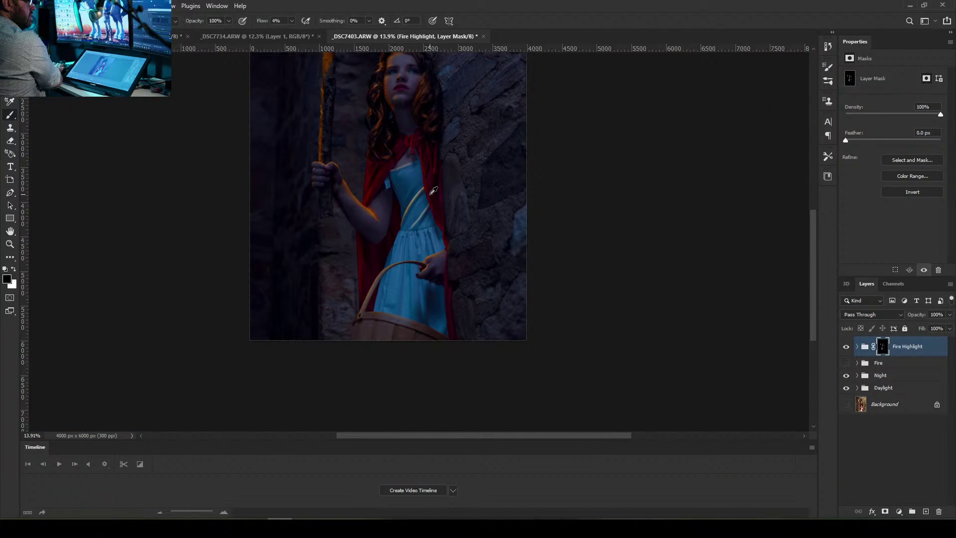
scroll(433, 191, up, 8)
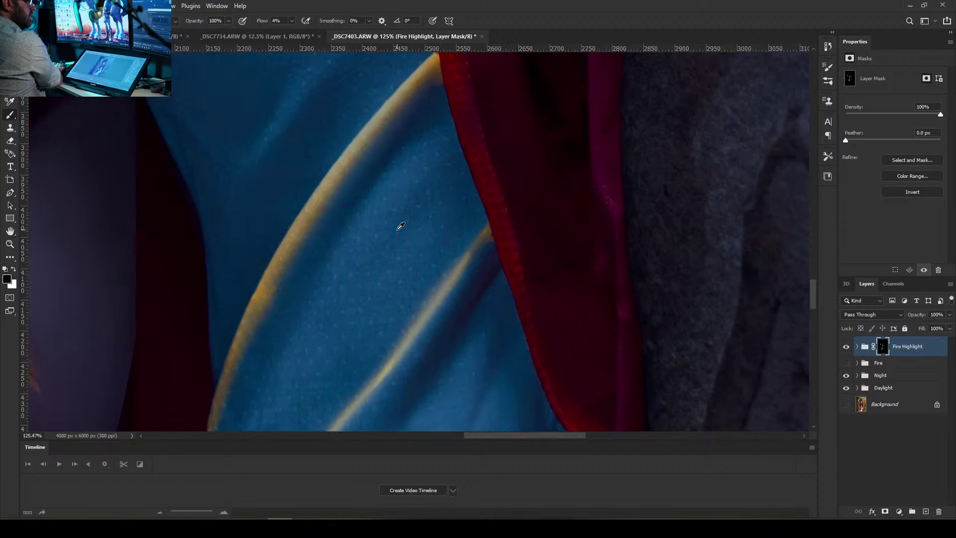
scroll(403, 226, down, 1)
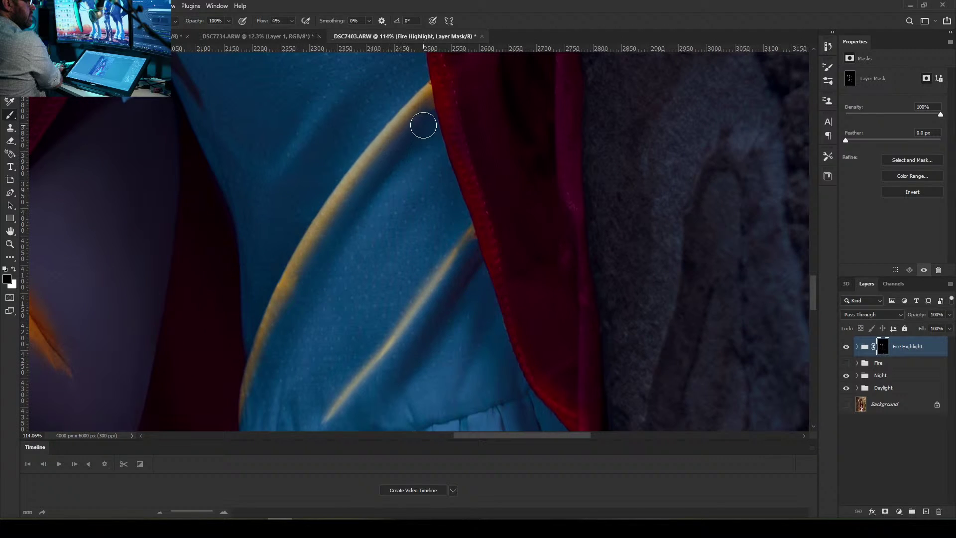
scroll(431, 118, down, 1)
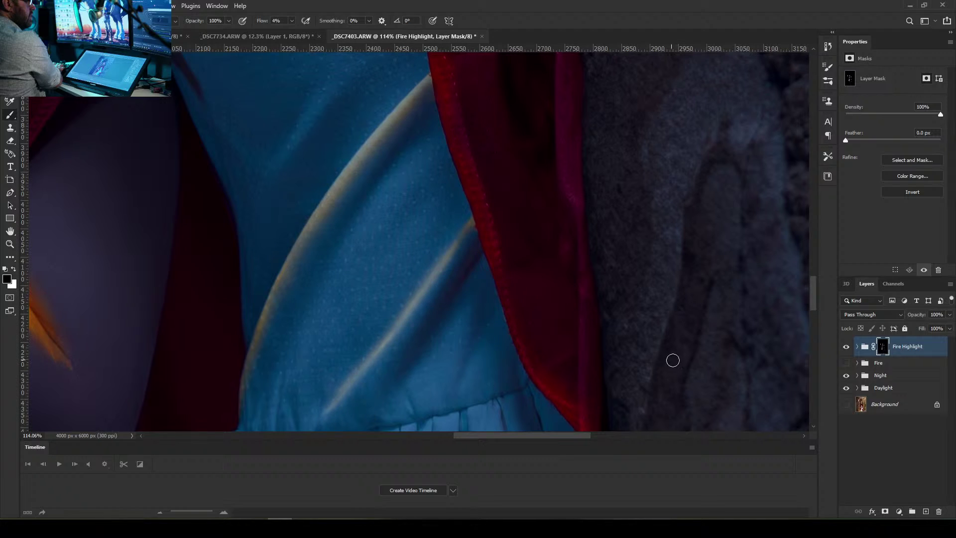
Fade the orange glow around the inner elbow crease of the arm holding the staff, slightly enlarging the brush
drag(544, 438, 468, 440)
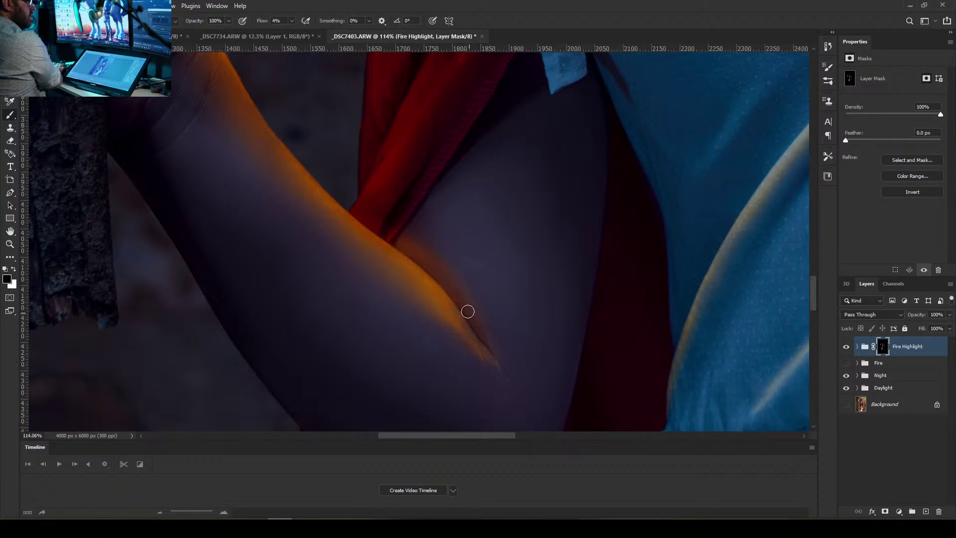
key(bracketright)
mouse_move(420, 222)
mouse_down()
mouse_move(463, 280)
mouse_move(437, 255)
mouse_move(468, 269)
mouse_move(467, 250)
mouse_move(420, 216)
mouse_move(469, 273)
mouse_move(410, 225)
mouse_move(464, 274)
mouse_move(407, 227)
mouse_move(499, 335)
mouse_up()
key(bracketright)
key(bracketright)
drag(391, 233, 504, 347)
mouse_move(501, 304)
mouse_down()
mouse_move(455, 250)
mouse_move(471, 240)
mouse_move(464, 252)
mouse_up()
mouse_move(491, 288)
mouse_down()
mouse_move(416, 242)
mouse_move(415, 226)
mouse_move(515, 295)
mouse_move(427, 259)
mouse_move(510, 303)
mouse_move(473, 293)
mouse_move(486, 289)
mouse_move(520, 399)
mouse_move(502, 372)
mouse_move(504, 393)
mouse_move(518, 383)
mouse_move(461, 359)
mouse_move(500, 361)
mouse_move(521, 329)
mouse_move(482, 365)
mouse_move(486, 384)
mouse_move(459, 343)
mouse_move(478, 347)
mouse_move(467, 350)
mouse_move(538, 407)
mouse_move(520, 368)
mouse_move(487, 368)
mouse_move(455, 339)
mouse_up()
Thin the orange highlight along the forearm from the wrist to the elbow with a larger brush, then reduce the brush size
key(])
key(])
key(])
key(])
key(])
key(])
key(])
mouse_move(190, 99)
mouse_down()
mouse_move(367, 306)
mouse_move(282, 203)
mouse_move(319, 215)
mouse_move(279, 182)
mouse_move(431, 313)
mouse_move(469, 380)
mouse_move(471, 367)
mouse_move(222, 128)
mouse_move(429, 349)
mouse_up()
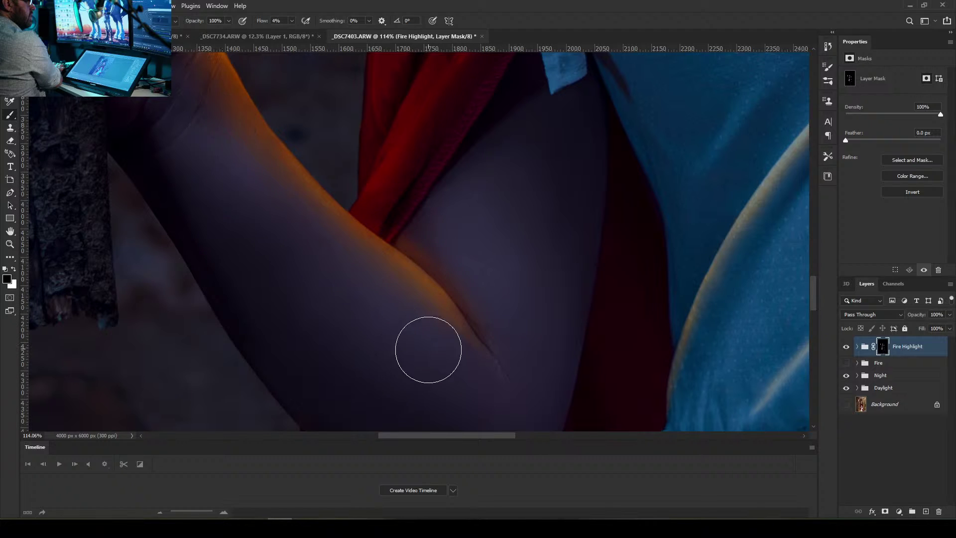
key([)
key([)
key([)
key([)
key([)
key([)
key([)
drag(814, 295, 817, 285)
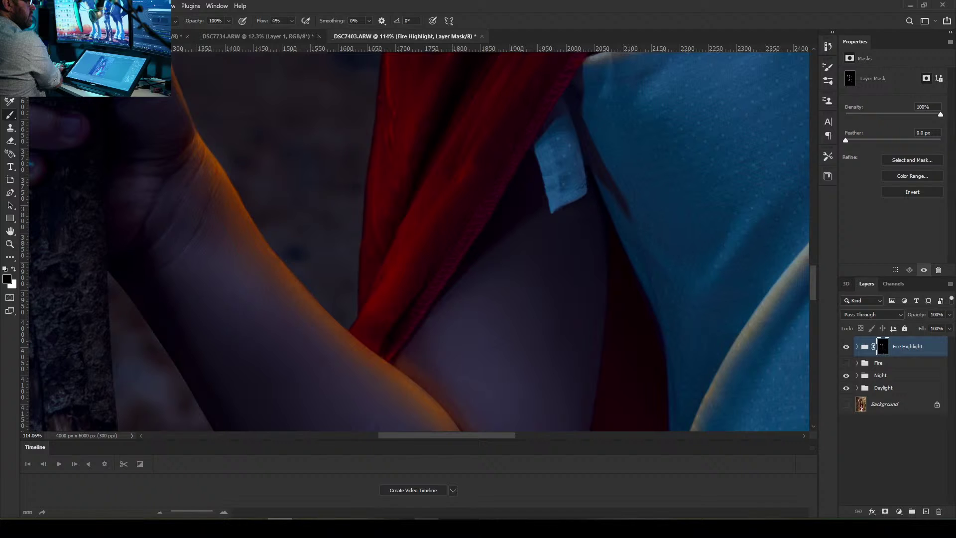
Examine the firelight on the arm, dress and cape, and inspect the thumb gripping the wooden staff up close
scroll(459, 261, down, 10)
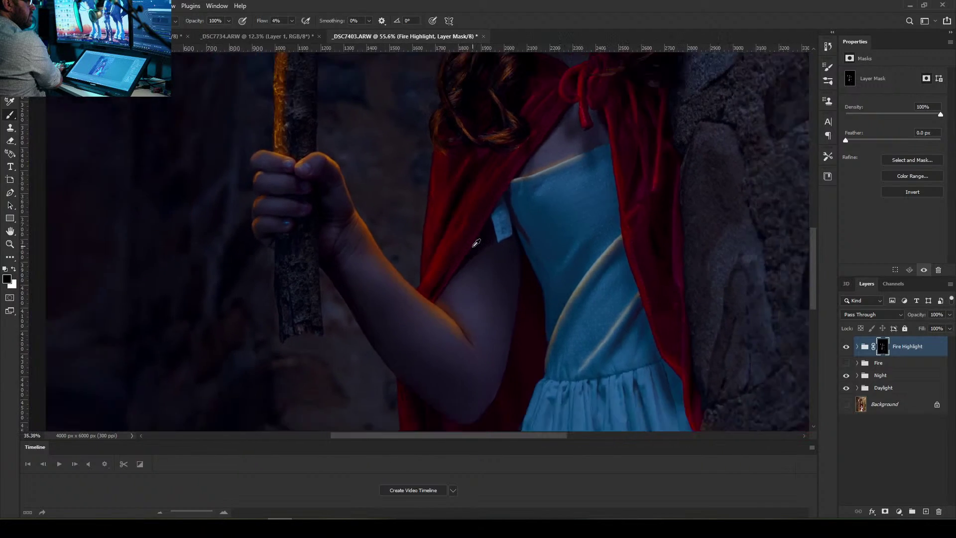
scroll(490, 241, up, 10)
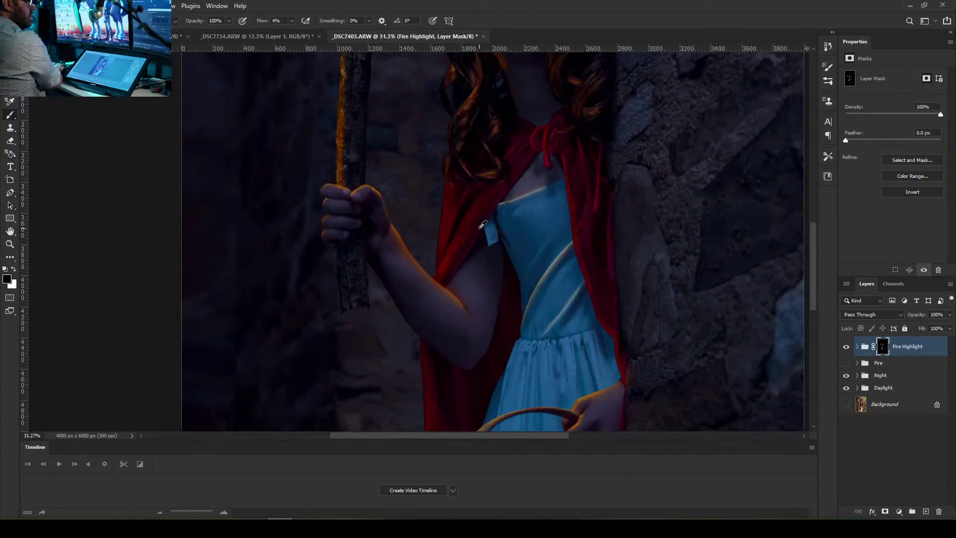
scroll(157, 199, down, 2)
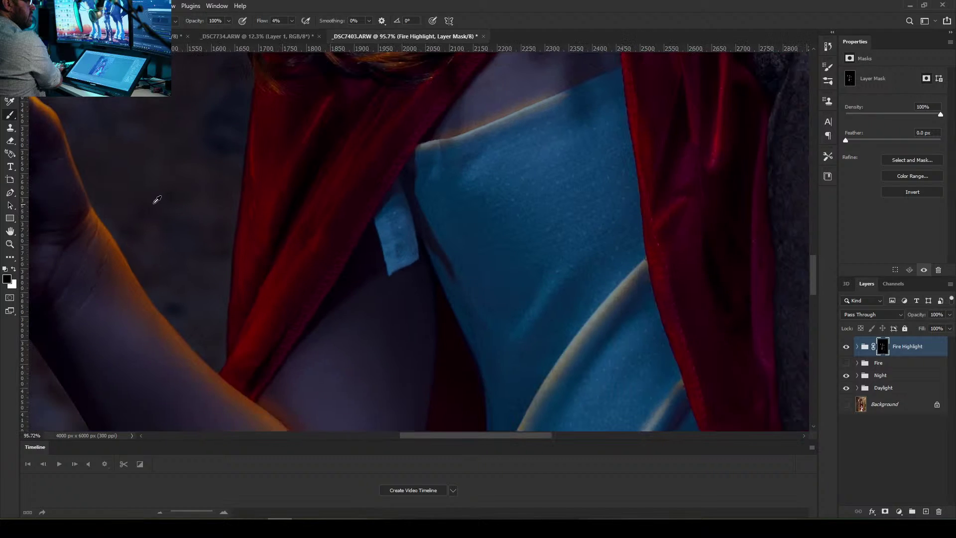
scroll(157, 199, down, 2)
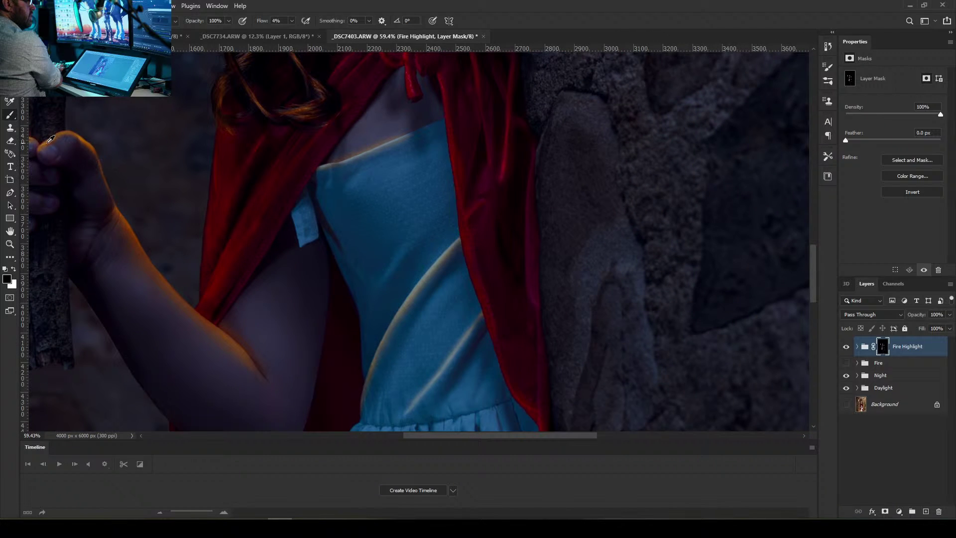
scroll(129, 178, up, 2)
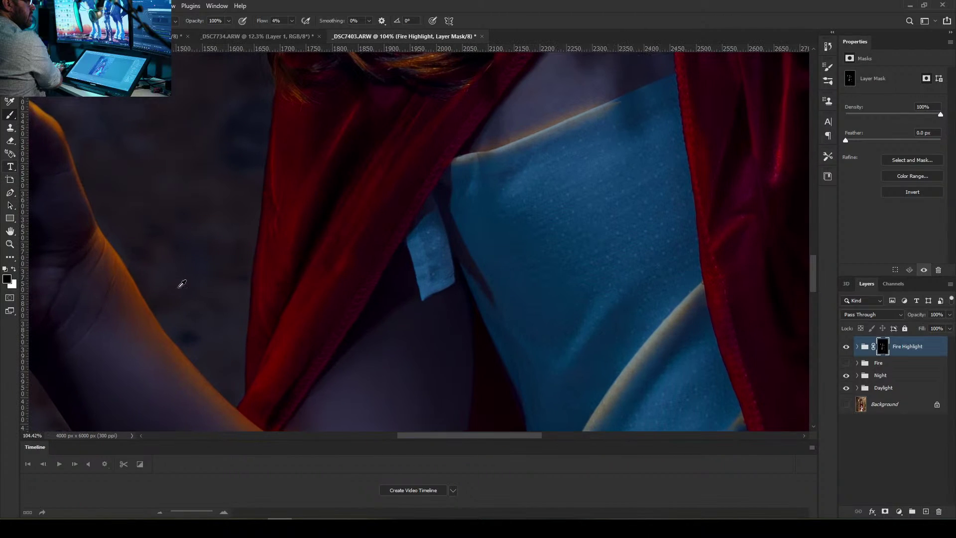
drag(440, 437, 397, 427)
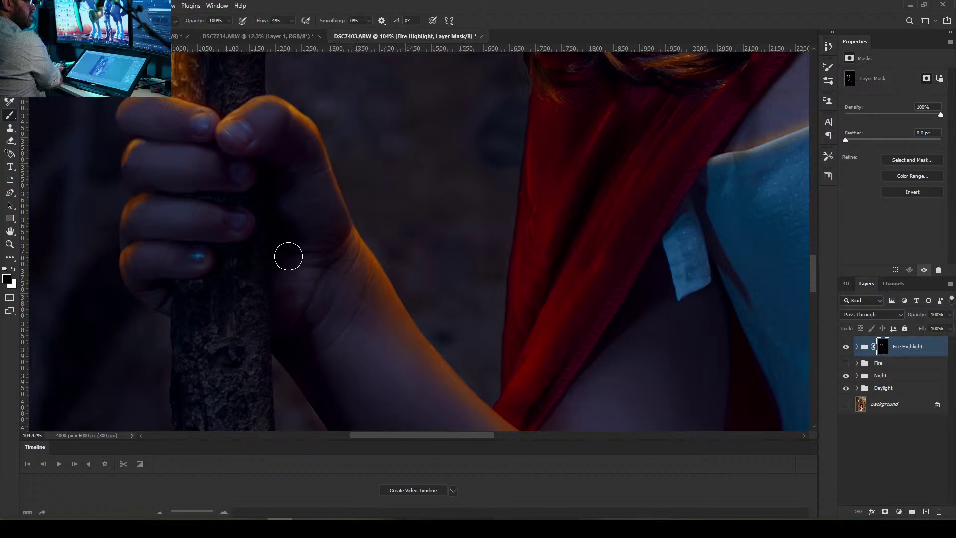
scroll(288, 256, up, 3)
scroll(277, 236, up, 4)
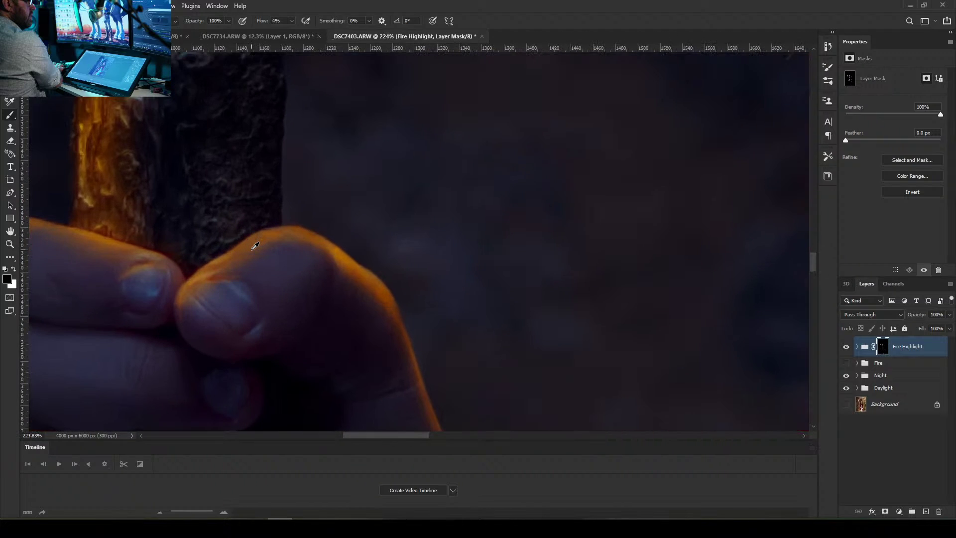
Fade the orange glow on the thumbnail and along the thumb tip's upper edge with a much smaller brush
key(bracketleft)
key(bracketleft)
key(bracketleft)
key(bracketleft)
key(bracketleft)
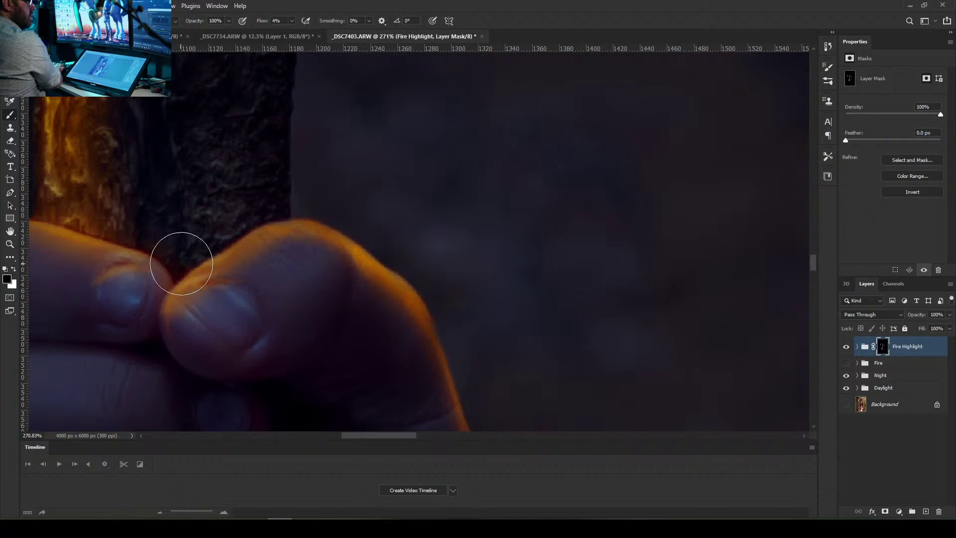
key(bracketleft)
key(bracketleft)
key(bracketleft)
key(bracketleft)
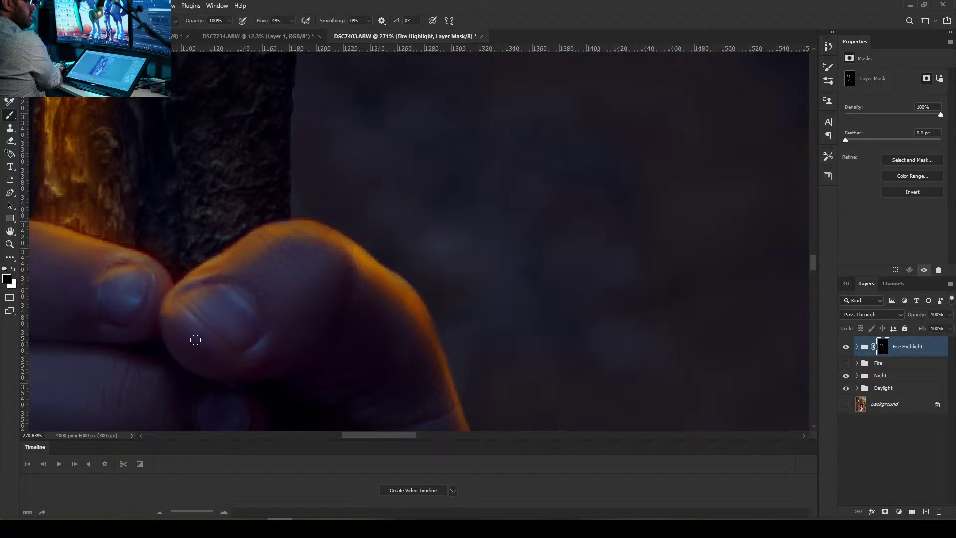
key(])
key(])
key(])
key(])
mouse_move(195, 324)
mouse_down()
mouse_move(175, 324)
mouse_move(162, 346)
mouse_move(172, 322)
mouse_move(150, 341)
mouse_move(177, 305)
mouse_move(166, 325)
mouse_move(252, 277)
mouse_move(226, 275)
mouse_move(211, 294)
mouse_up()
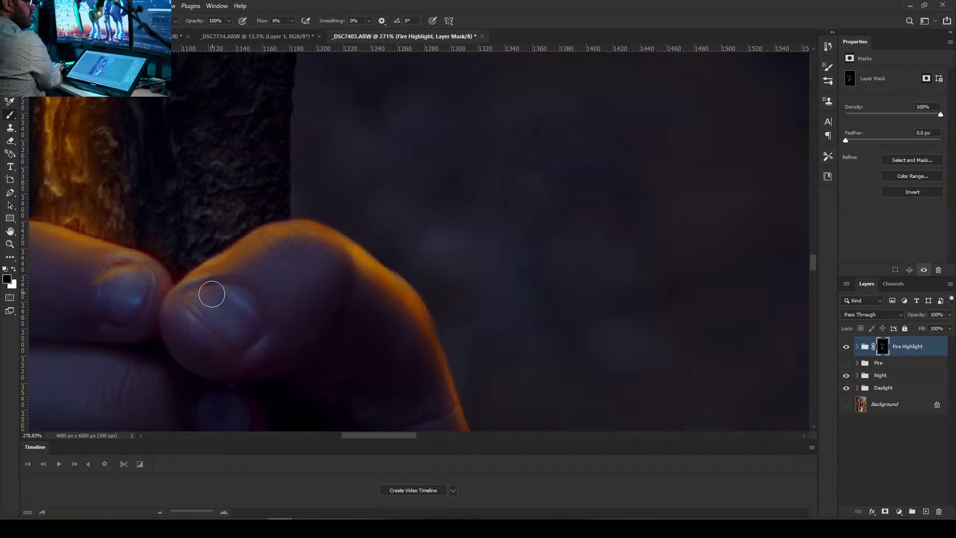
mouse_move(256, 231)
mouse_down()
mouse_move(167, 293)
mouse_move(174, 278)
mouse_up()
Soften the orange firelight across the thumb's knuckle and down its outer side, adjusting the brush size
key([)
key([)
key([)
key([)
key(])
key(])
key(])
mouse_move(363, 287)
mouse_down()
mouse_move(341, 260)
mouse_move(367, 299)
mouse_move(371, 281)
mouse_move(212, 328)
mouse_move(247, 266)
mouse_move(235, 320)
mouse_move(196, 384)
mouse_move(328, 268)
mouse_move(363, 210)
mouse_move(398, 259)
mouse_move(435, 276)
mouse_move(401, 258)
mouse_move(446, 313)
mouse_move(440, 284)
mouse_move(408, 290)
mouse_move(452, 298)
mouse_move(376, 371)
mouse_move(388, 280)
mouse_move(352, 256)
mouse_move(261, 419)
mouse_up()
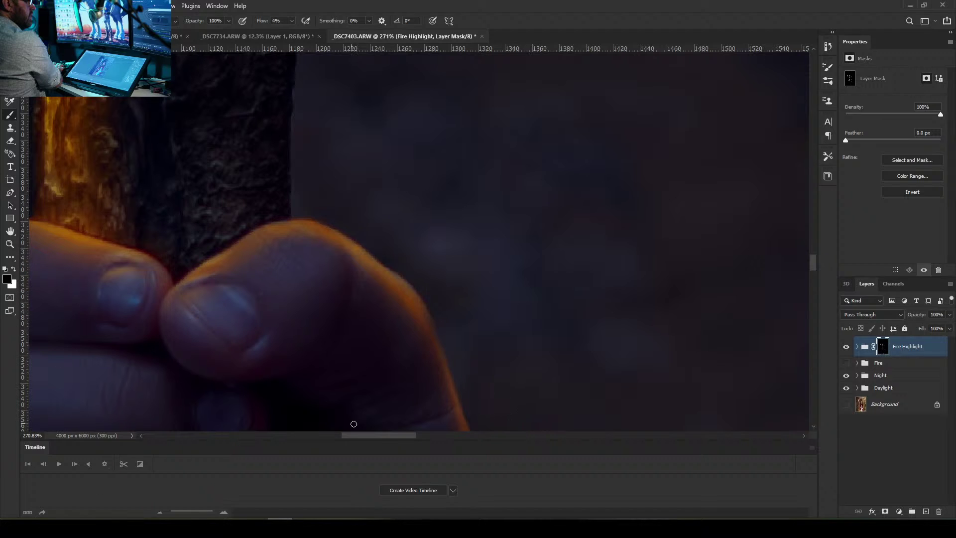
Fade the orange glow on the lower part of the staff just above the fingers with a slightly larger brush
drag(400, 435, 378, 437)
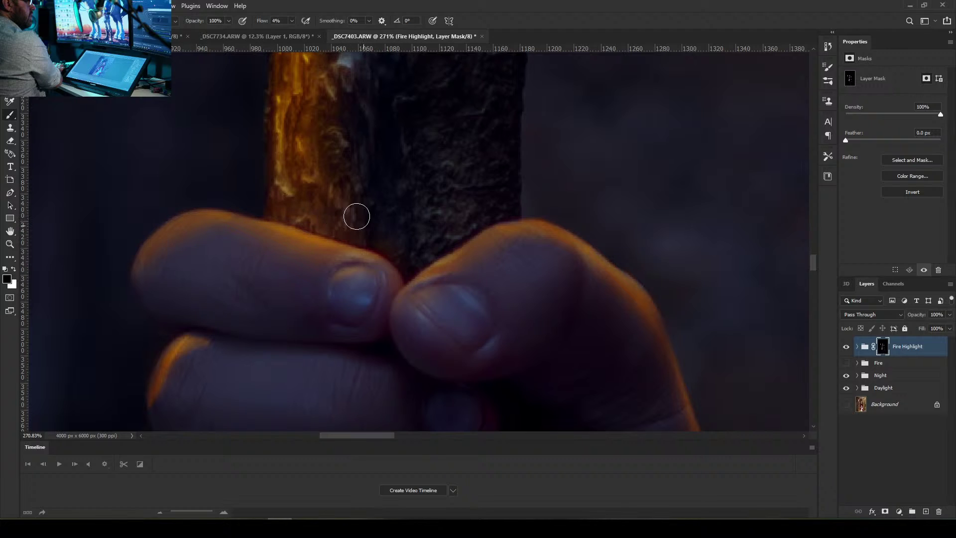
key(bracketright)
key(bracketright)
mouse_move(390, 186)
mouse_down()
mouse_move(299, 159)
mouse_move(338, 159)
mouse_up()
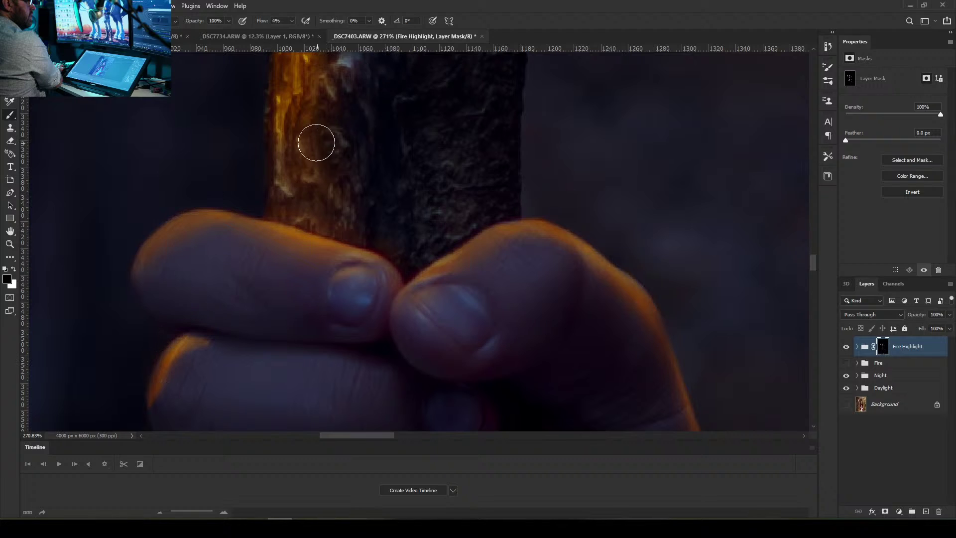
Soften the orange rim along the top and rounded outer end of the index finger gripping the staff
key(bracketleft)
key(bracketleft)
mouse_move(257, 215)
mouse_down()
mouse_move(177, 231)
mouse_move(137, 279)
mouse_up()
mouse_move(239, 236)
mouse_down()
mouse_move(155, 258)
mouse_move(145, 280)
mouse_up()
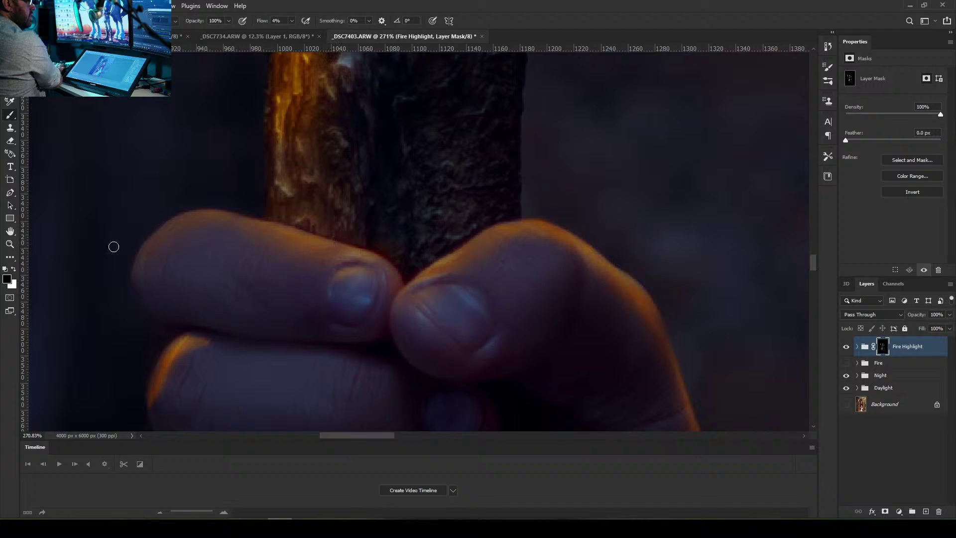
key(bracketright)
key(bracketright)
mouse_move(341, 252)
mouse_down()
mouse_move(119, 209)
mouse_move(74, 235)
mouse_move(76, 255)
mouse_up()
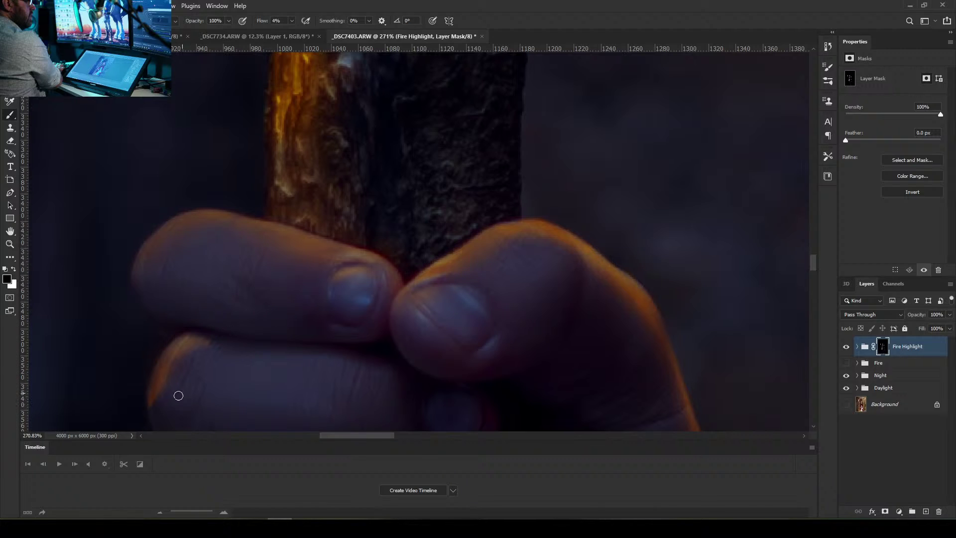
Fade the orange highlight on the bent knuckle of the middle finger
key(bracketright)
mouse_move(166, 384)
mouse_down()
mouse_move(186, 359)
mouse_move(209, 358)
mouse_move(188, 361)
mouse_move(184, 377)
mouse_move(185, 354)
mouse_move(200, 361)
mouse_move(219, 349)
mouse_move(176, 396)
mouse_move(176, 386)
mouse_move(153, 418)
mouse_up()
key(bracketright)
key(bracketleft)
key(bracketleft)
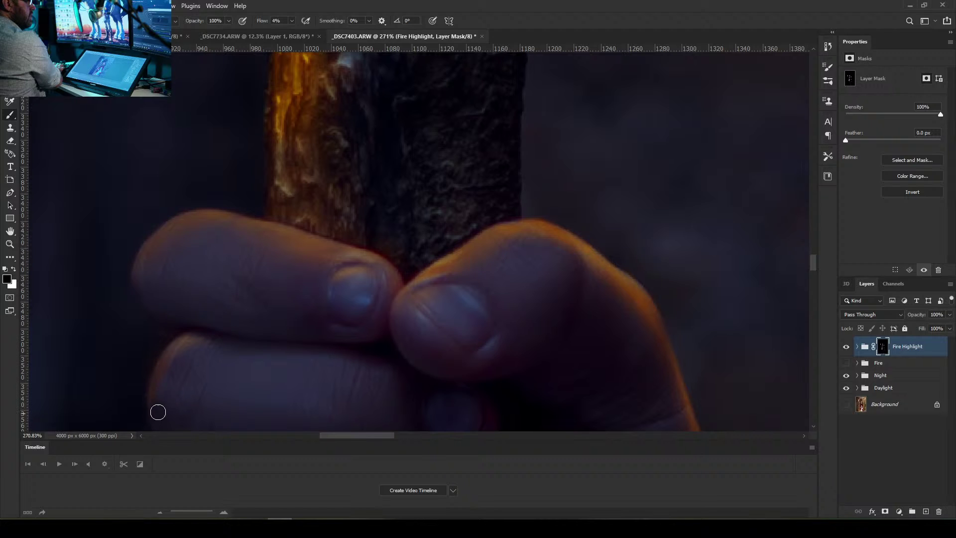
Fade the orange highlight on the bent knuckle of the ring finger, enlarging the brush between strokes
scroll(358, 346, down, 6)
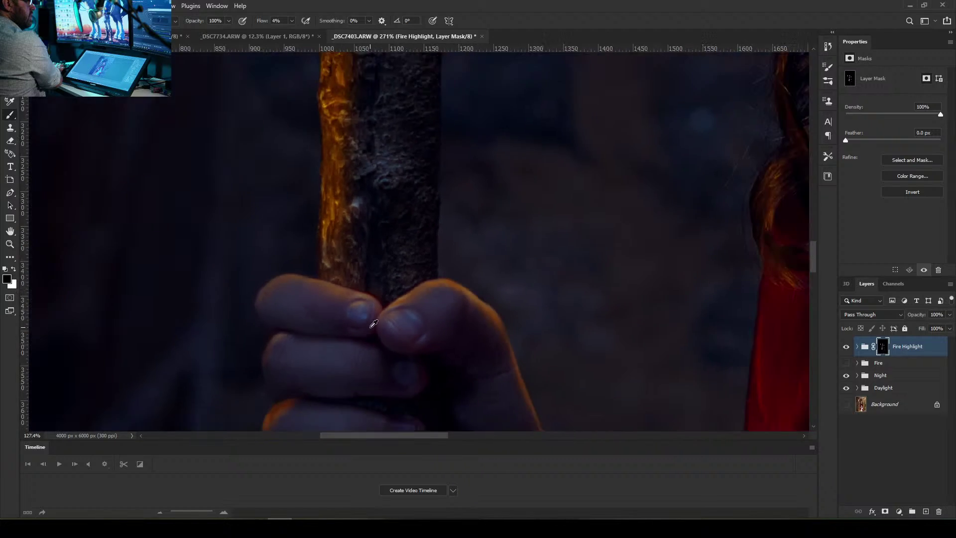
scroll(351, 387, down, 2)
scroll(351, 387, up, 5)
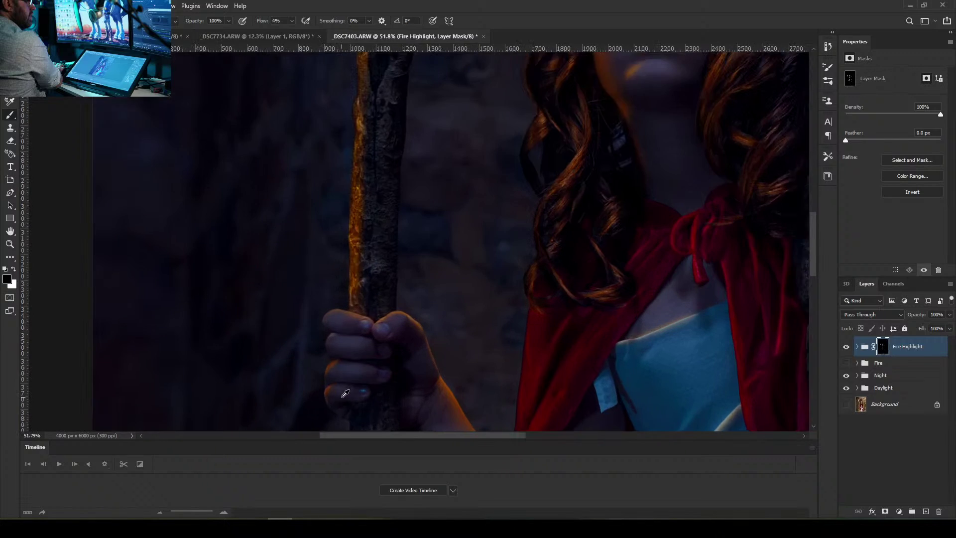
scroll(324, 336, up, 4)
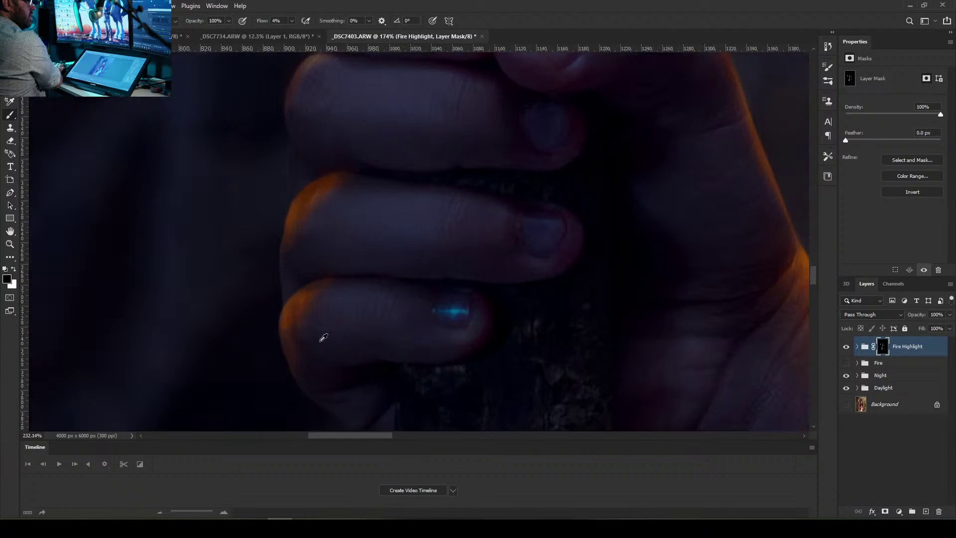
scroll(296, 241, up, 2)
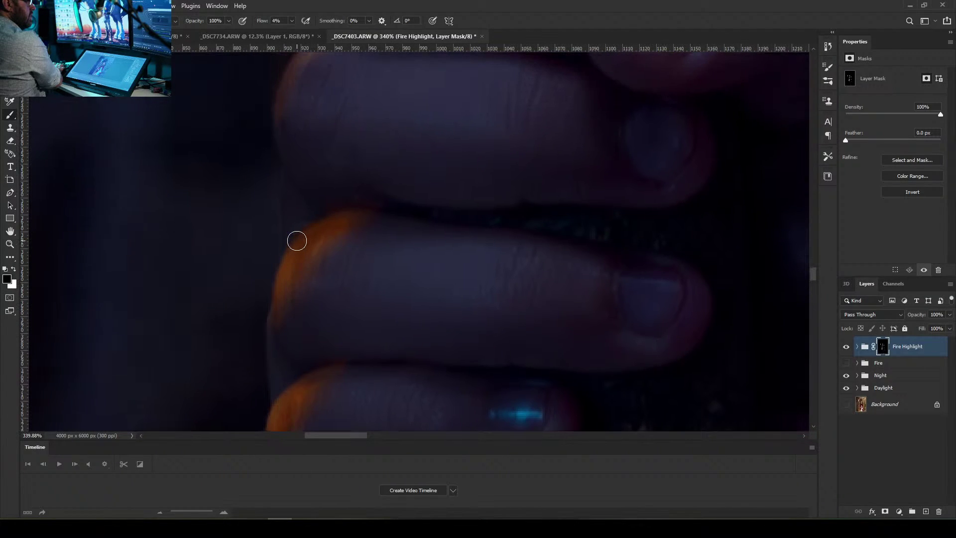
scroll(297, 241, down, 2)
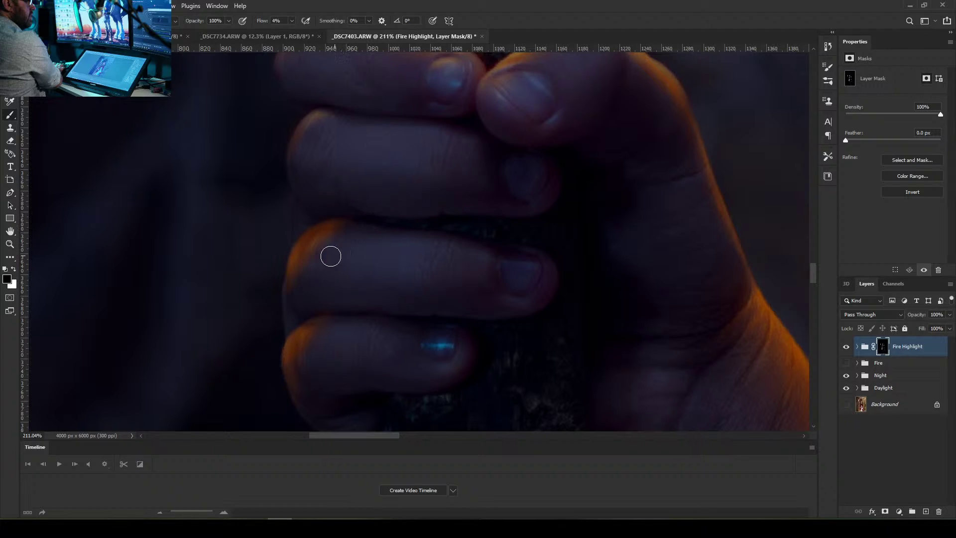
drag(323, 248, 308, 265)
key(bracketright)
key(bracketright)
mouse_move(349, 238)
mouse_down()
mouse_move(326, 253)
mouse_move(325, 245)
mouse_up()
Soften the orange glow around the outer end of the little finger with a larger brush, then reduce the brush size
key(bracketright)
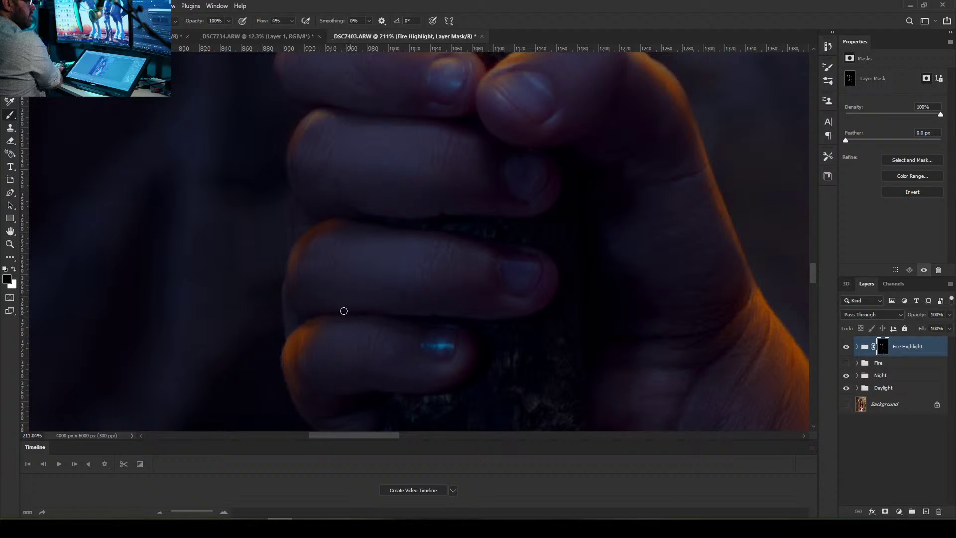
key(bracketright)
key(bracketright)
key(bracketright)
key(bracketright)
mouse_move(320, 328)
mouse_down()
mouse_move(297, 344)
mouse_move(289, 422)
mouse_up()
key(bracketright)
key(bracketright)
drag(299, 372, 301, 351)
key(bracketleft)
key(bracketleft)
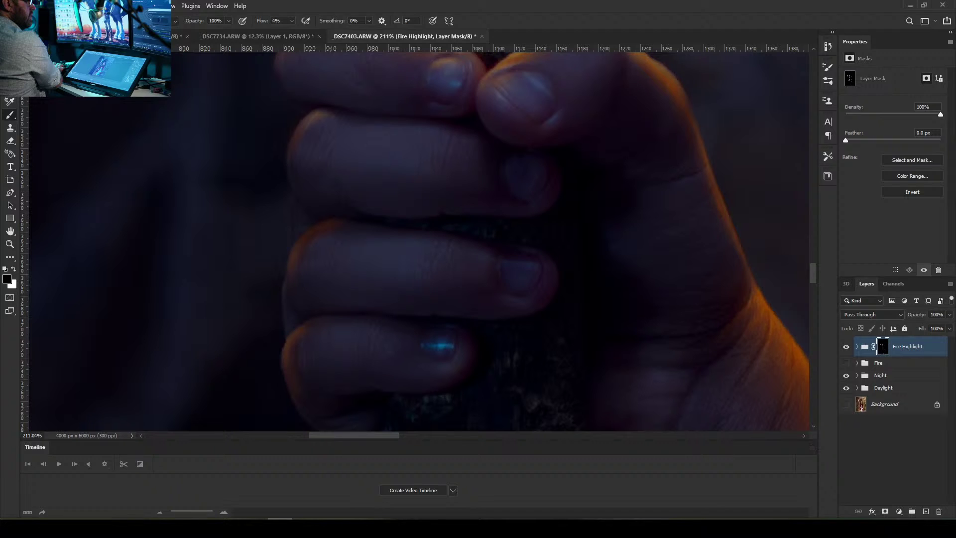
Compare the original, night and firelit versions, leaving Background, Night and Fire Highlight visible with Daylight hidden
scroll(372, 367, down, 15)
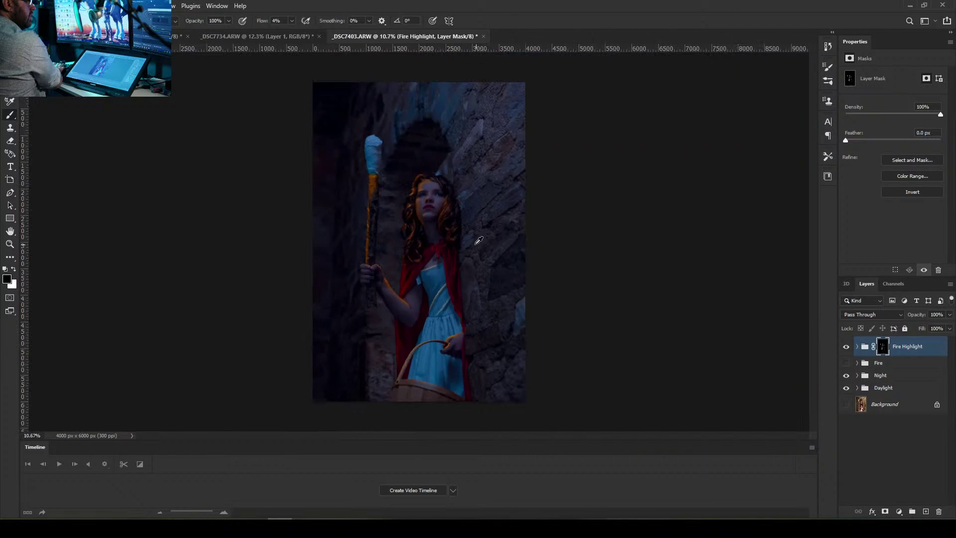
scroll(390, 180, up, 5)
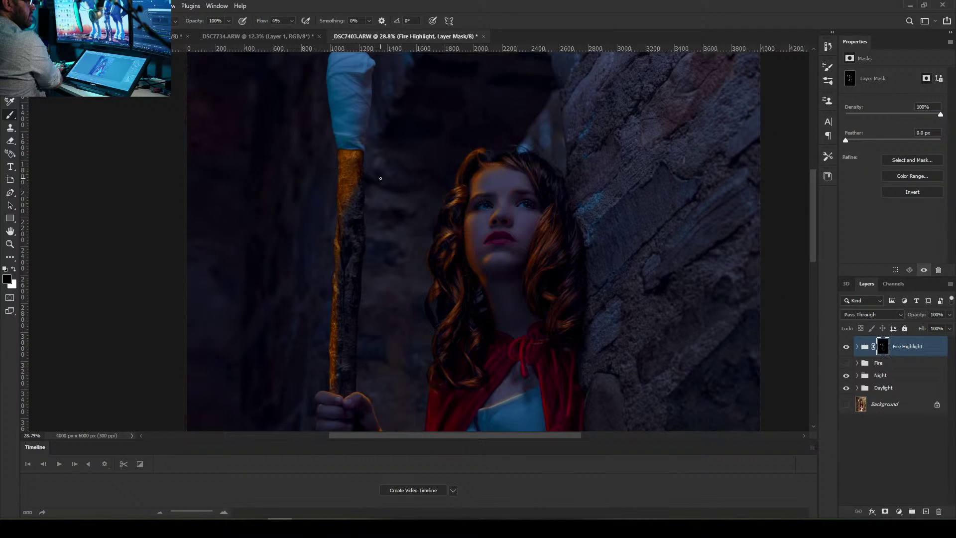
scroll(380, 178, up, 3)
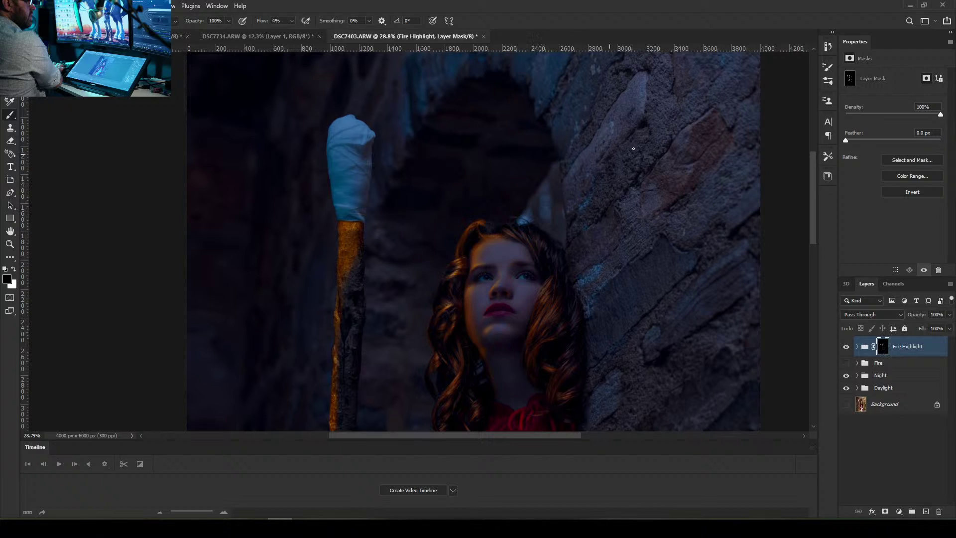
click(846, 346)
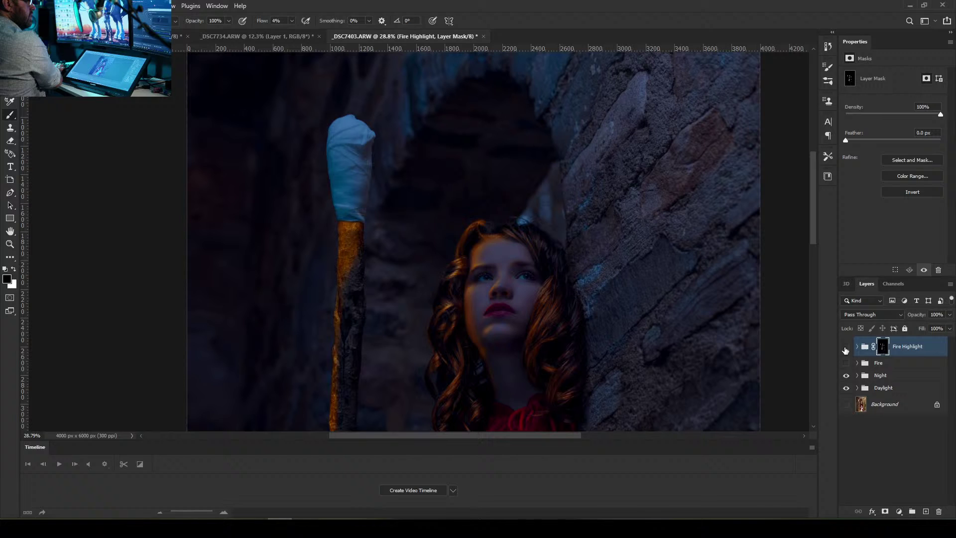
click(846, 405)
drag(846, 376, 846, 391)
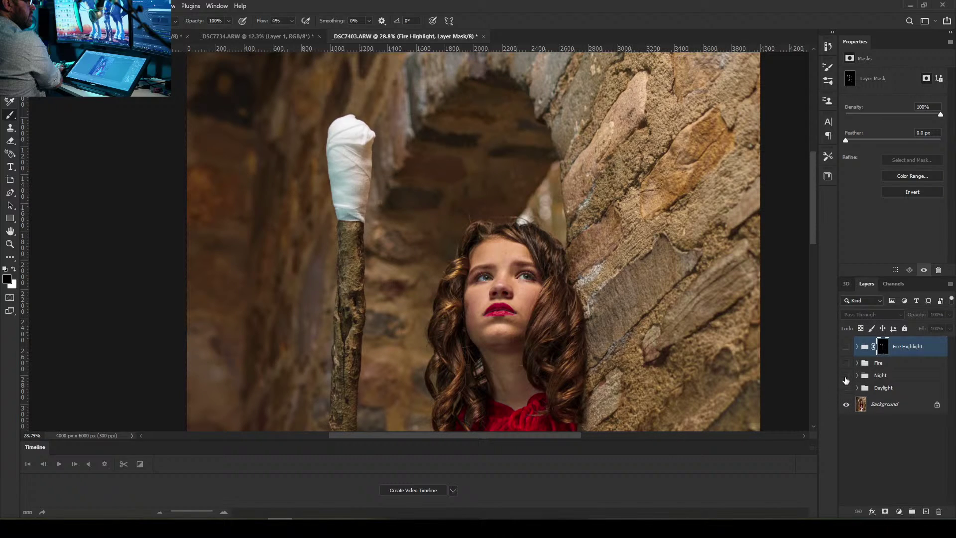
click(846, 375)
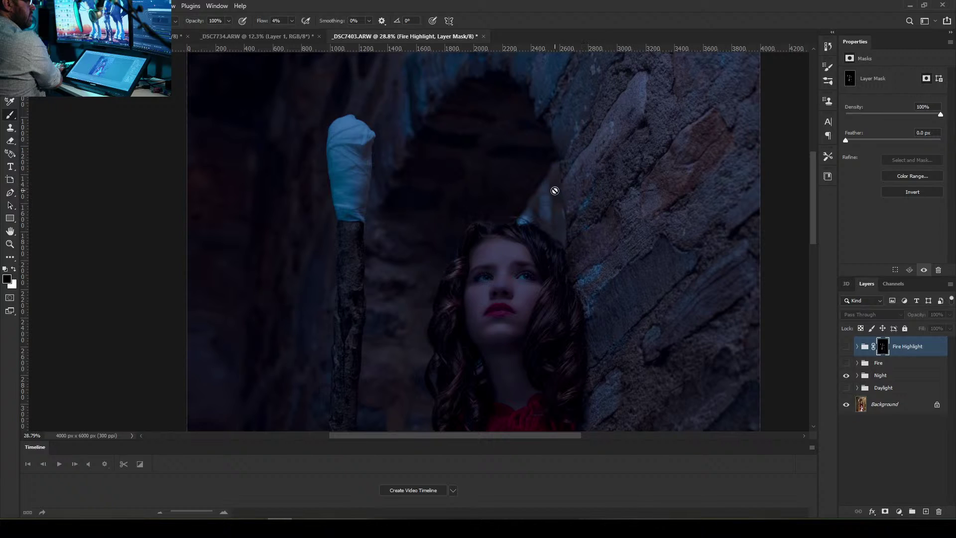
click(846, 346)
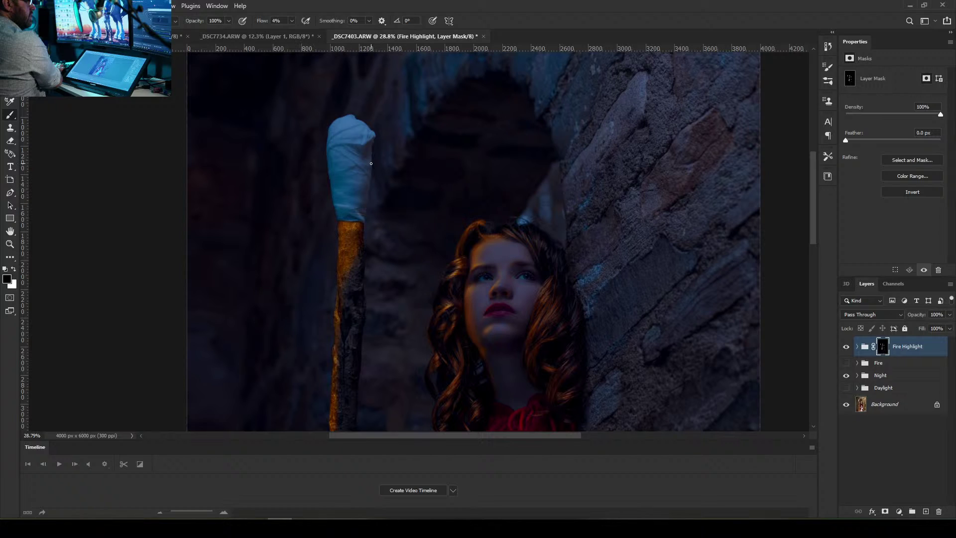
Compare the face, hair, arm and dress with the Fire Highlight group hidden and shown
scroll(350, 206, down, 2)
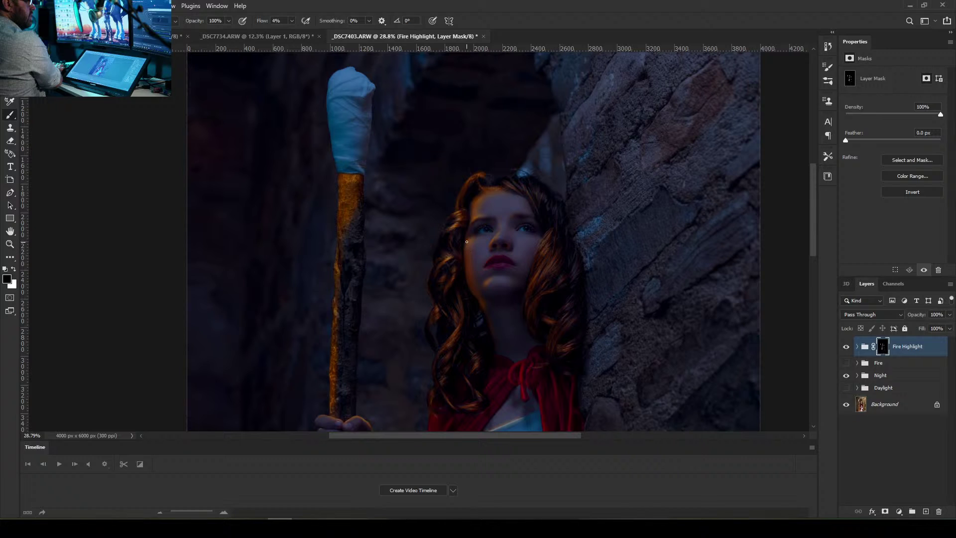
scroll(346, 265, down, 2)
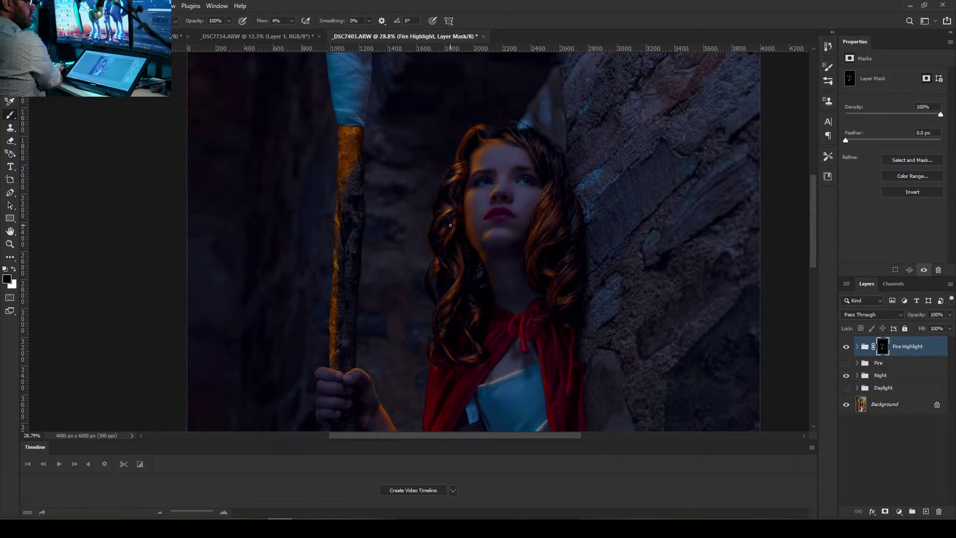
scroll(451, 326, down, 2)
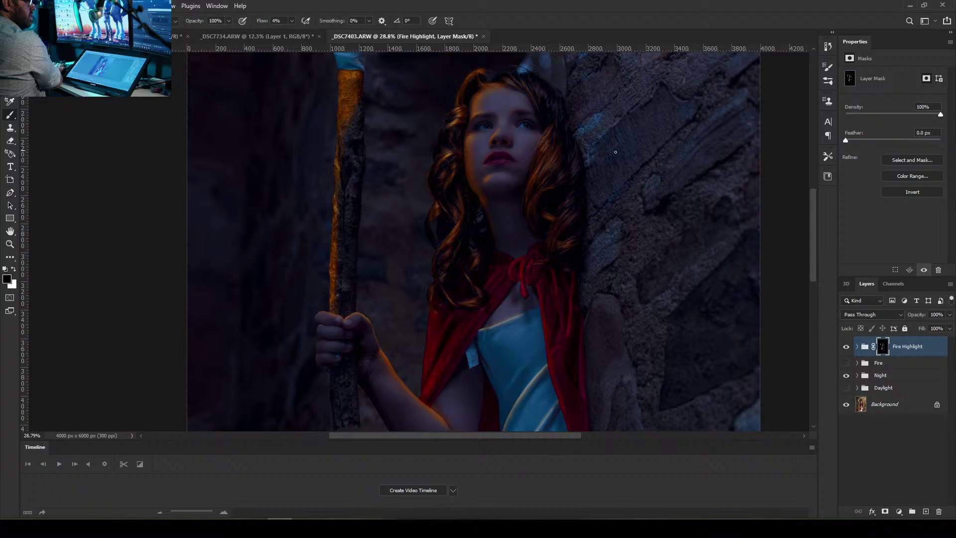
click(845, 347)
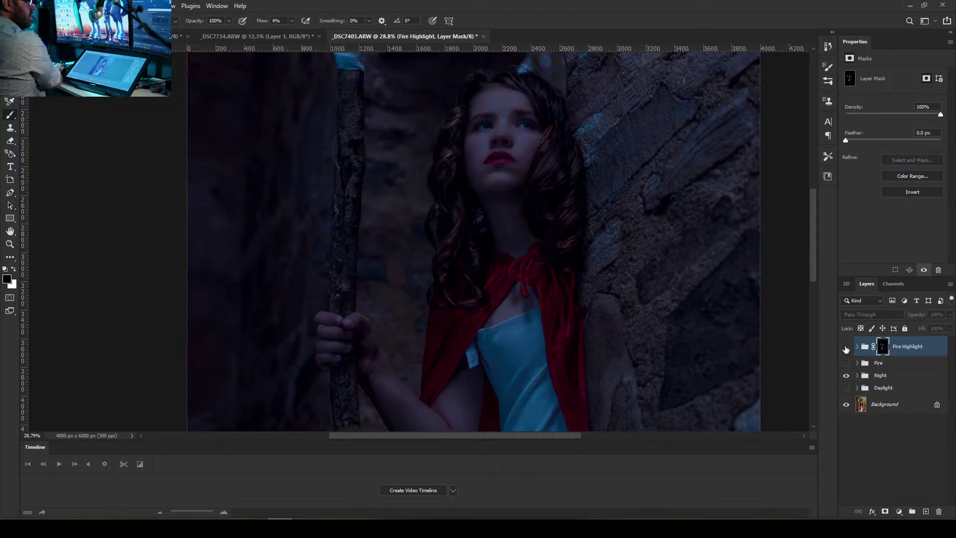
click(845, 347)
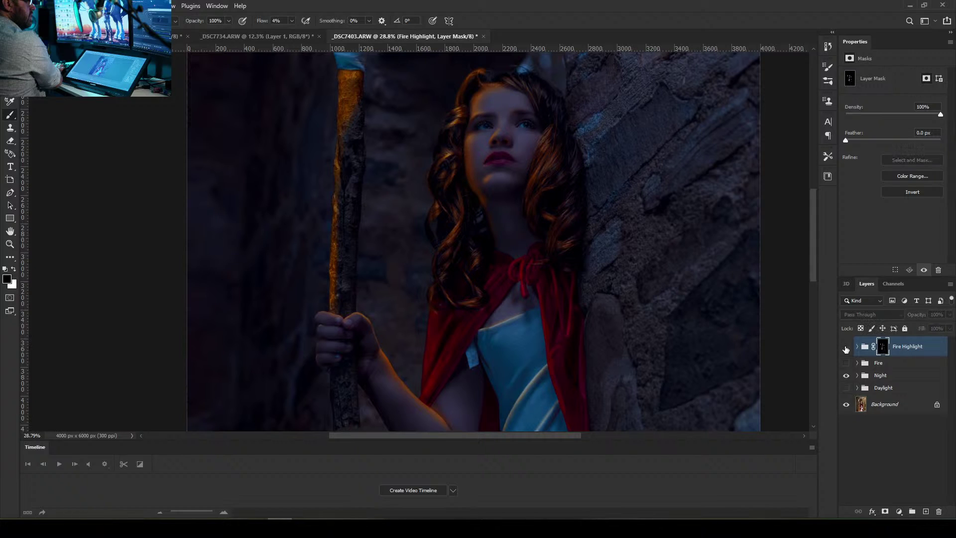
click(846, 347)
click(845, 347)
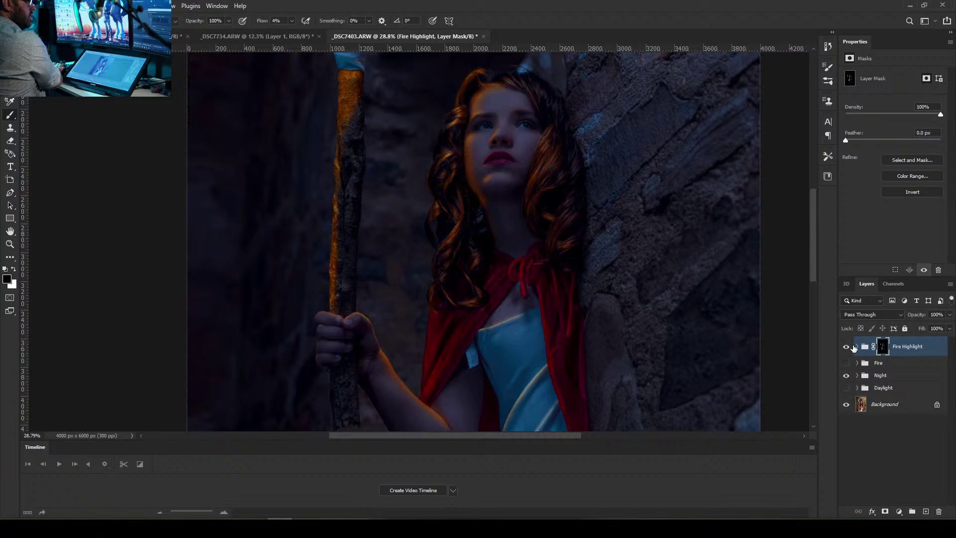
Examine the firelight on the hand gripping the staff and along the dress's neckline up close
scroll(463, 239, down, 3)
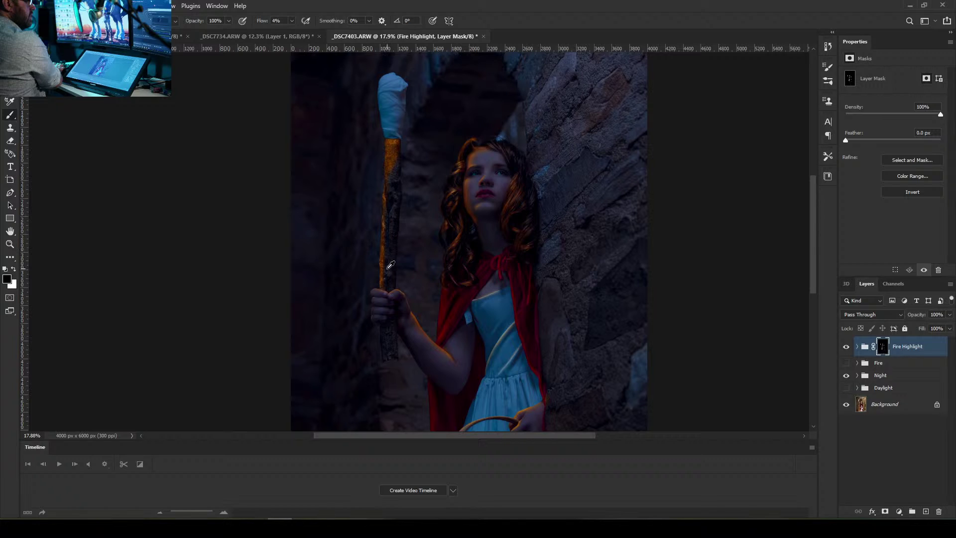
scroll(387, 268, up, 2)
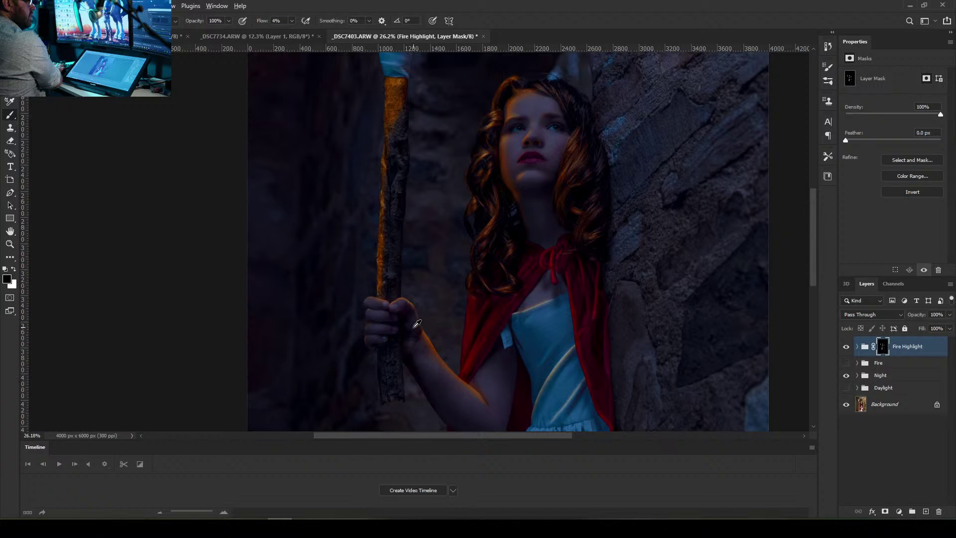
scroll(417, 324, up, 5)
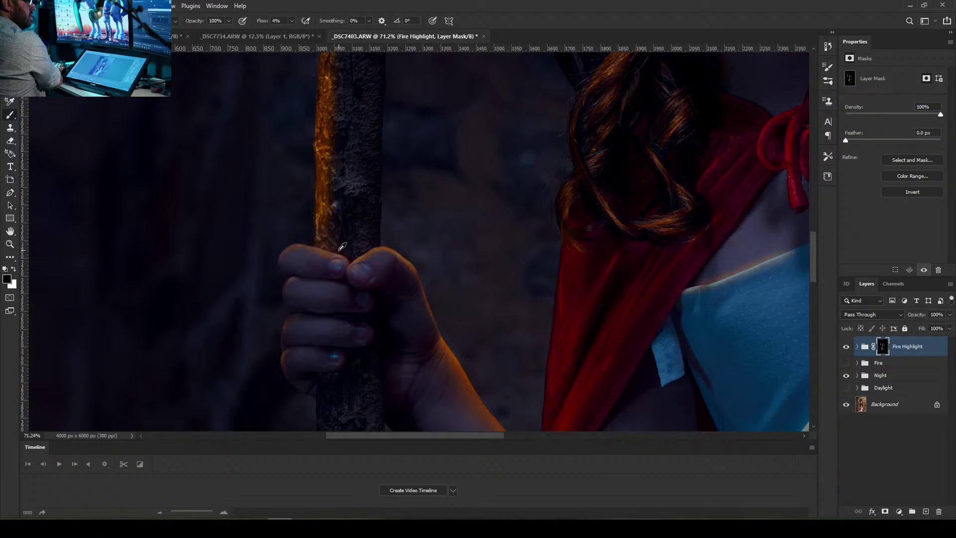
scroll(342, 246, up, 5)
scroll(343, 246, down, 5)
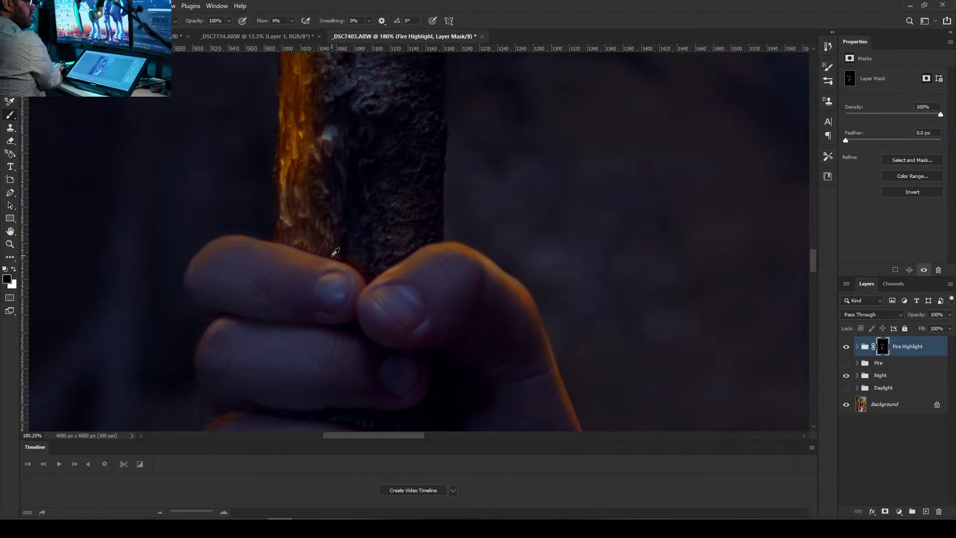
scroll(366, 237, down, 3)
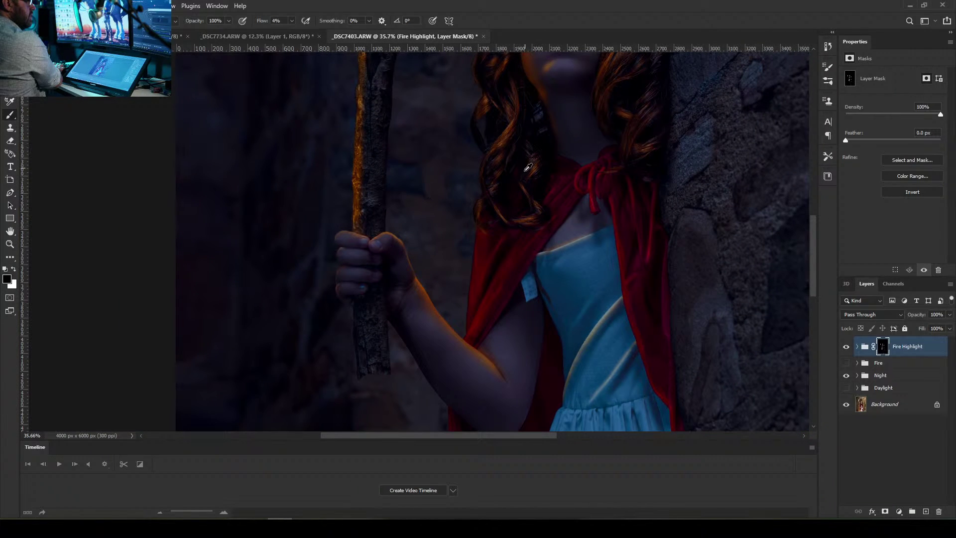
scroll(582, 241, up, 6)
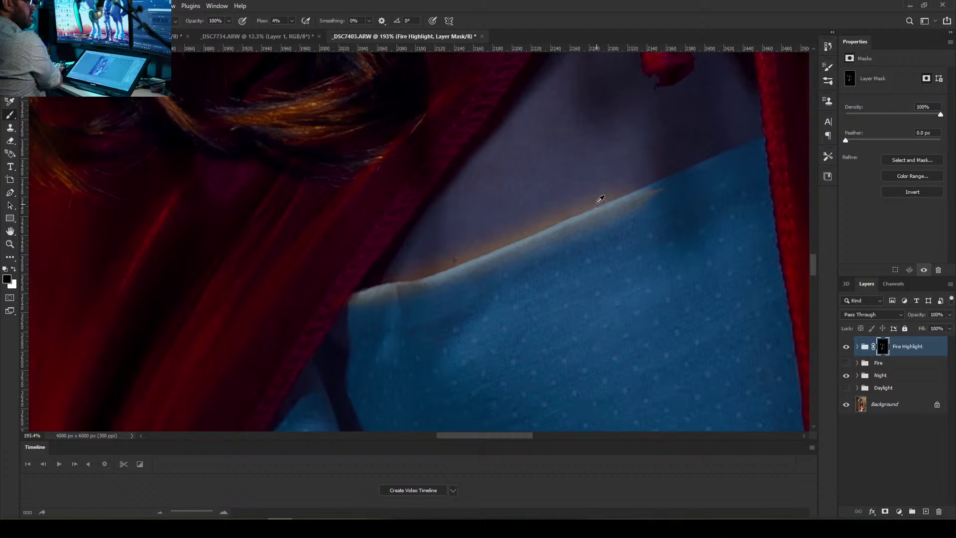
Remove the orange spill from the skin above the dress's neckline using a smaller brush at 100% flow
scroll(599, 200, up, 2)
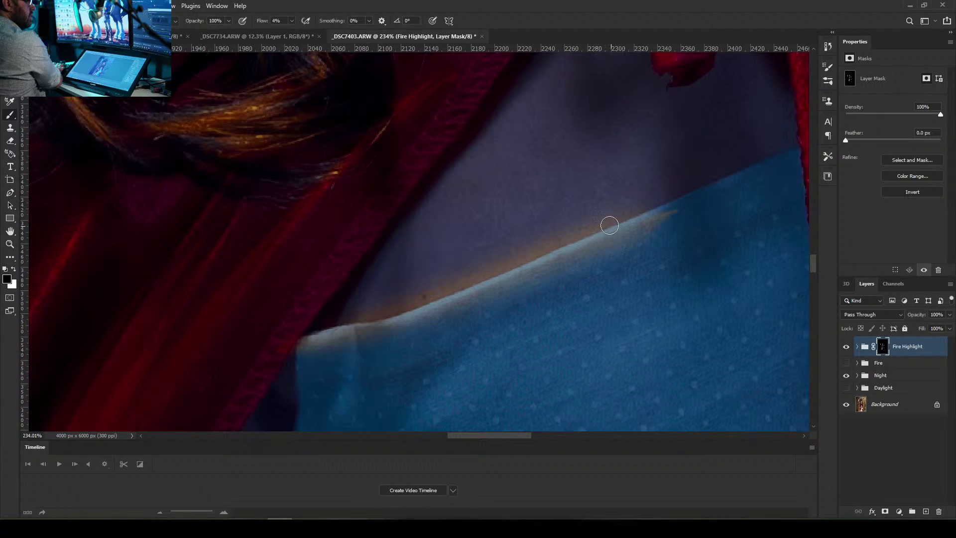
key(bracketleft)
key(bracketleft)
click(292, 21)
click(629, 166)
drag(638, 209, 446, 289)
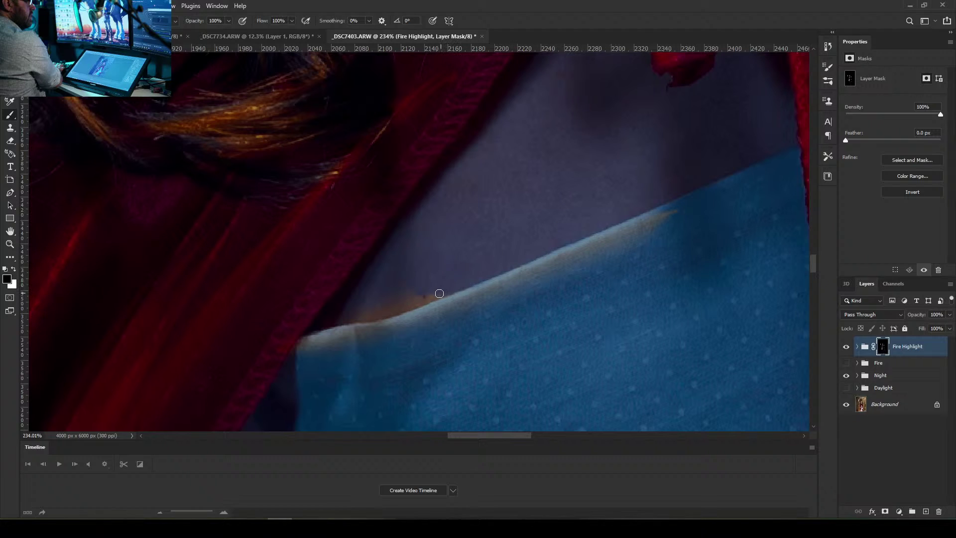
drag(439, 294, 388, 300)
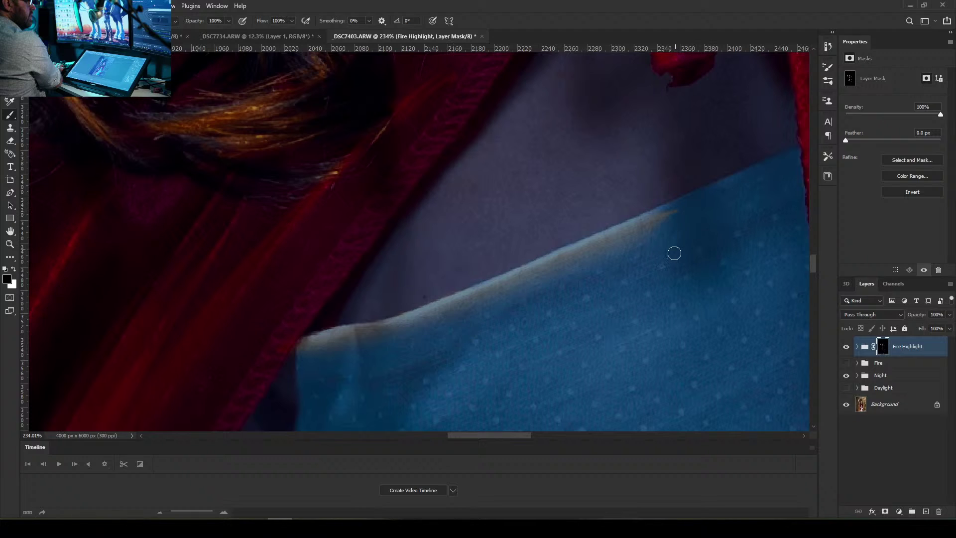
Set the brush flow to 9% and soften the firelight on the fabric along the neckline edge
click(291, 20)
drag(294, 32, 250, 33)
click(488, 23)
mouse_move(698, 224)
mouse_down()
mouse_move(689, 199)
mouse_move(630, 247)
mouse_move(456, 303)
mouse_up()
mouse_move(370, 299)
mouse_down()
mouse_move(453, 324)
mouse_move(275, 357)
mouse_move(333, 354)
mouse_move(260, 395)
mouse_move(335, 349)
mouse_move(695, 219)
mouse_up()
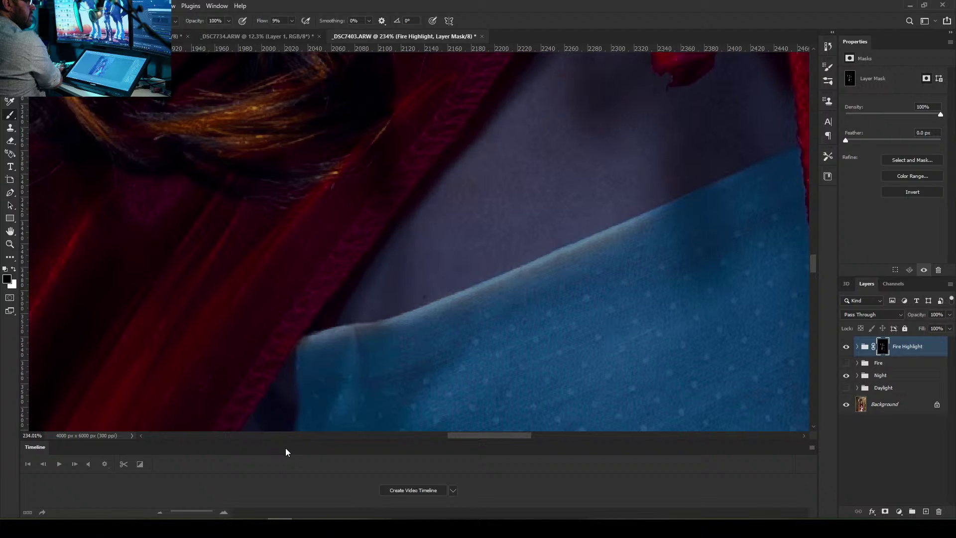
Examine the firelight on the face, arm and dress, and compare the picture with the Fire Highlight group hidden and shown
scroll(530, 231, down, 2)
scroll(589, 198, down, 3)
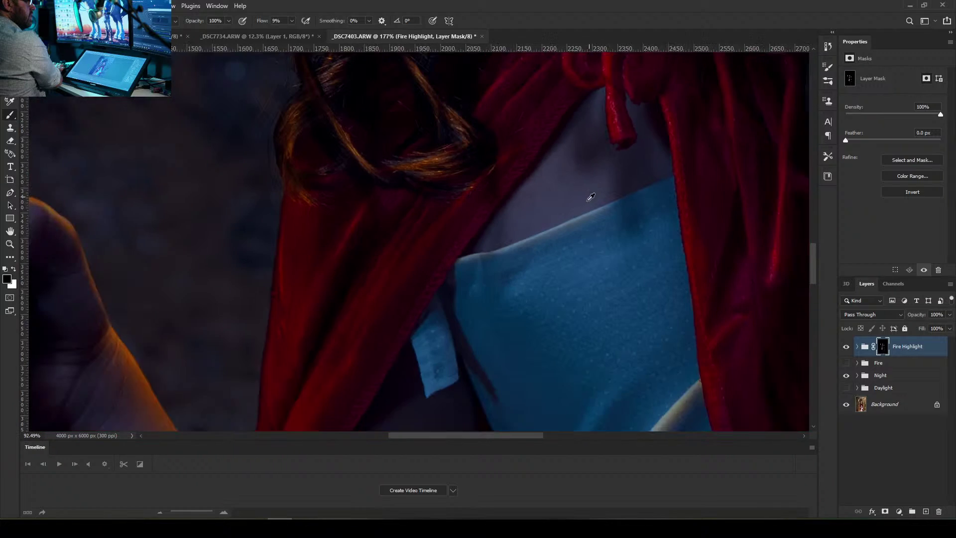
scroll(546, 212, up, 5)
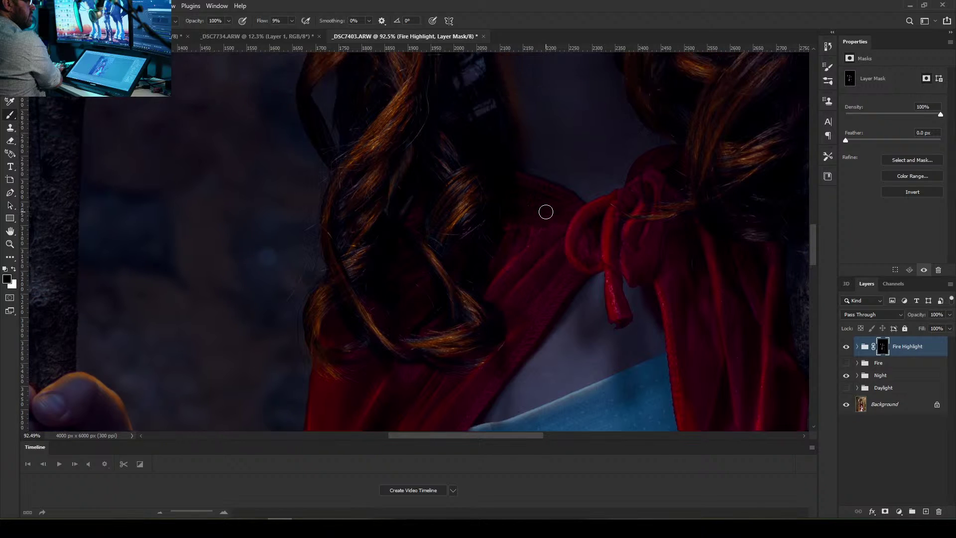
scroll(546, 212, down, 1)
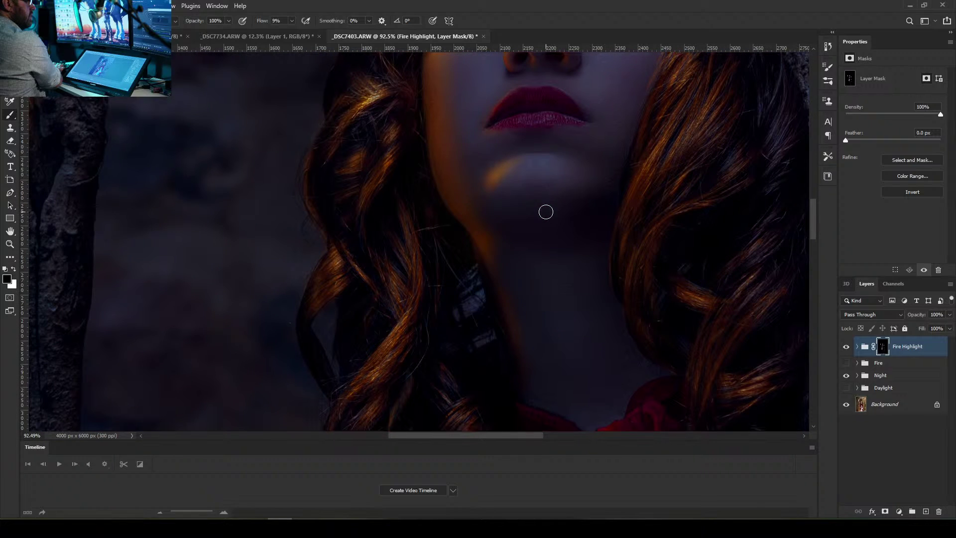
scroll(546, 212, down, 4)
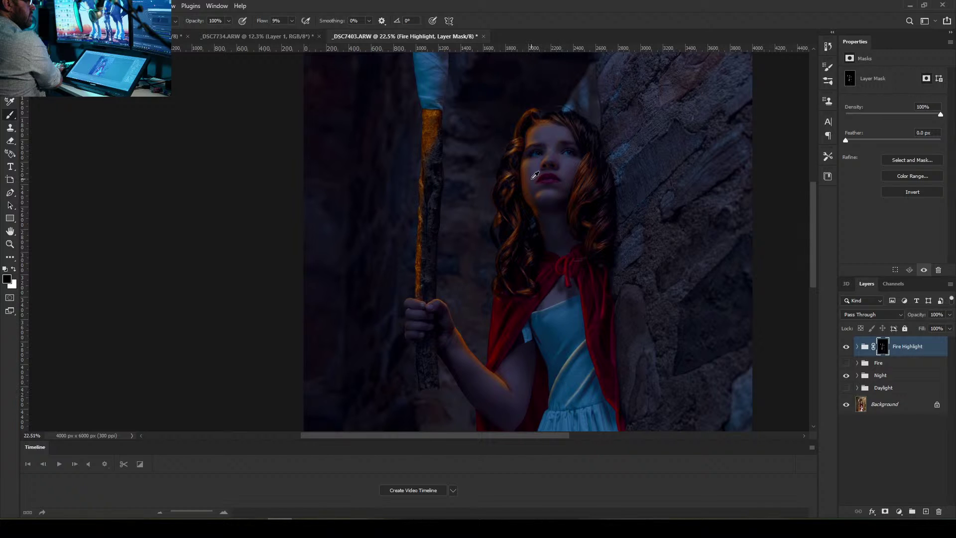
scroll(547, 205, down, 1)
scroll(547, 205, down, 1)
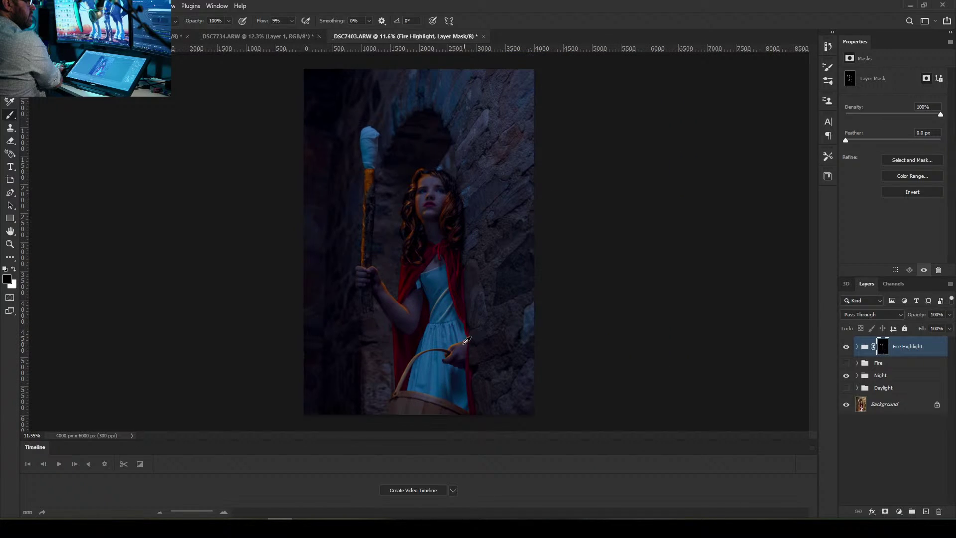
scroll(453, 336, up, 2)
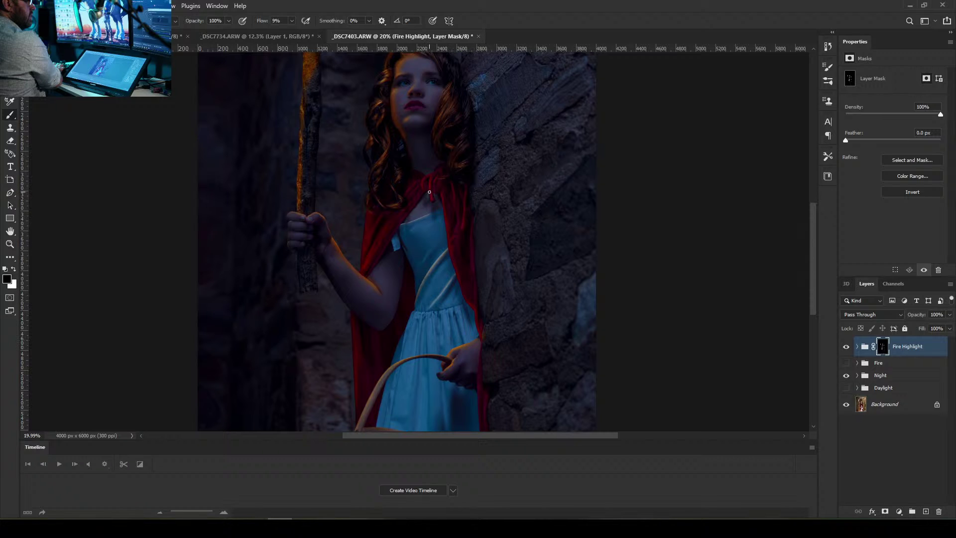
scroll(406, 235, up, 4)
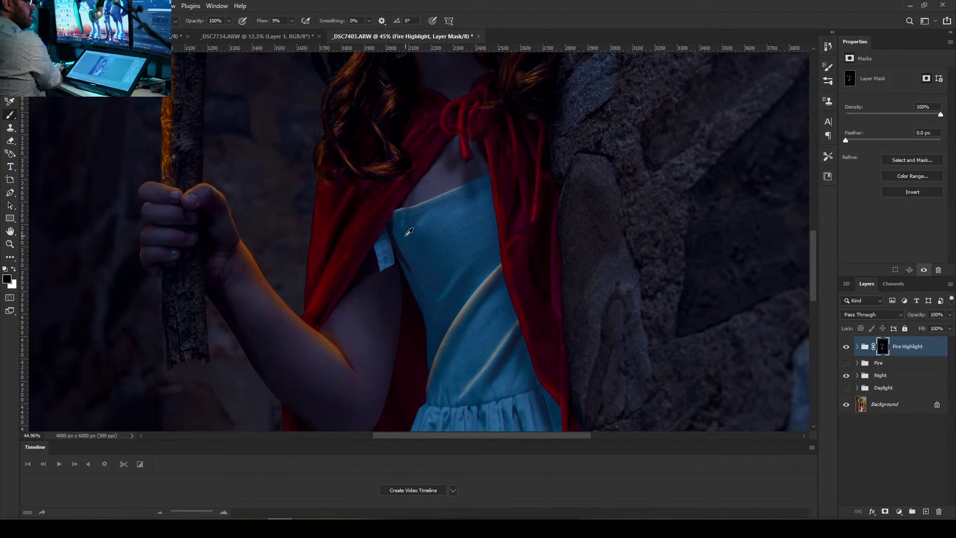
scroll(418, 187, up, 2)
scroll(413, 190, down, 3)
scroll(416, 187, down, 1)
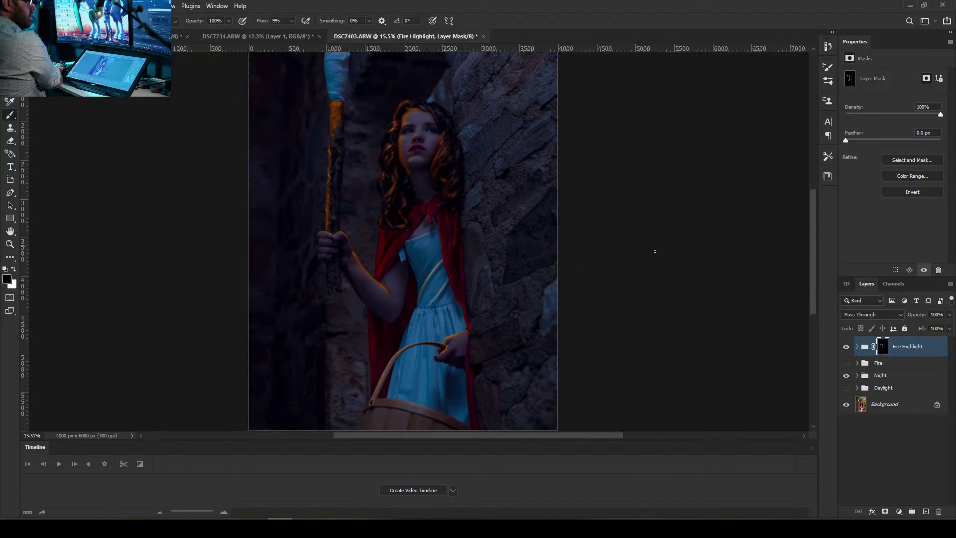
click(846, 347)
click(846, 347)
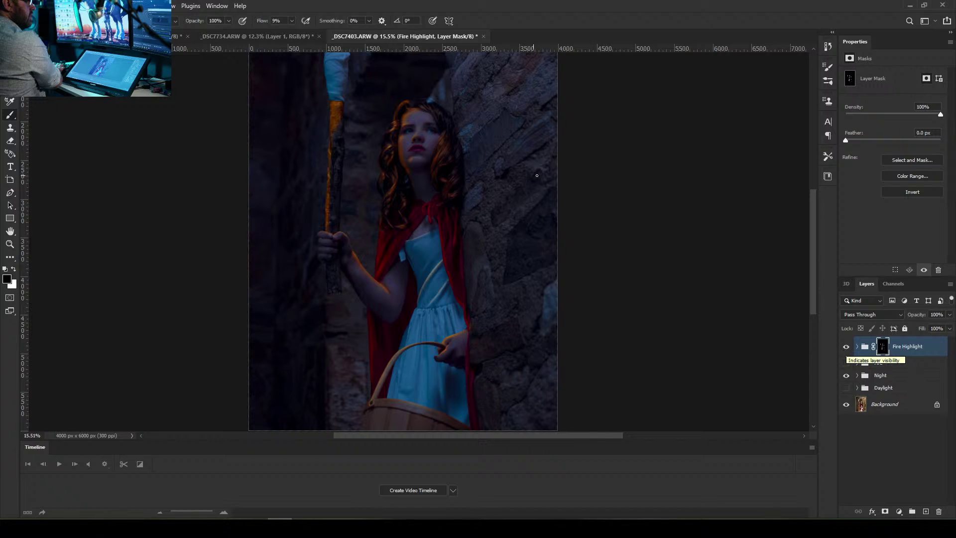
Fade the orange glow spilling around the top hairline and the outer edge of the hair with a larger brush
scroll(420, 161, up, 10)
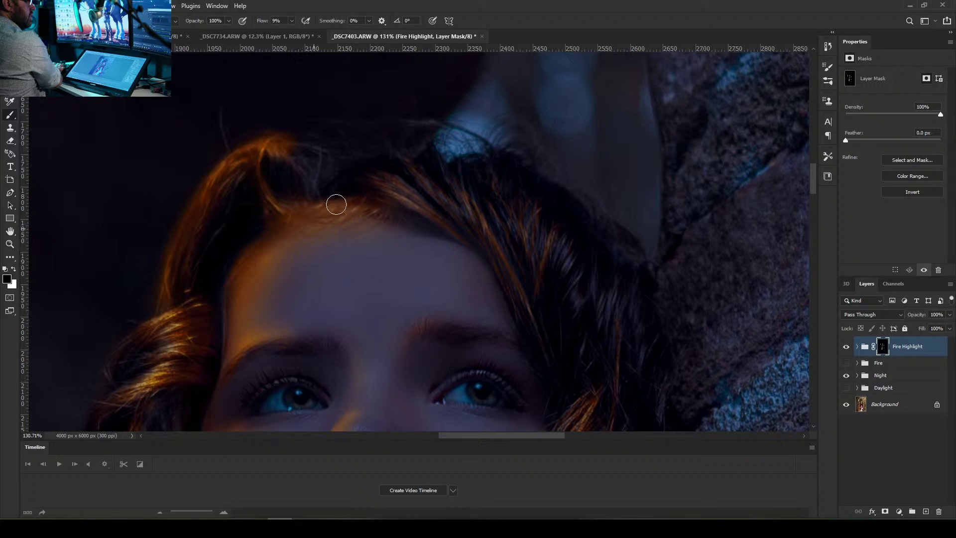
mouse_move(397, 224)
mouse_down()
mouse_move(334, 241)
mouse_move(407, 234)
mouse_move(347, 199)
mouse_move(402, 216)
mouse_move(312, 233)
mouse_move(349, 219)
mouse_move(242, 277)
mouse_move(340, 207)
mouse_move(408, 210)
mouse_move(308, 190)
mouse_move(365, 191)
mouse_move(333, 125)
mouse_move(321, 125)
mouse_up()
key(bracketright)
key(bracketright)
key(bracketright)
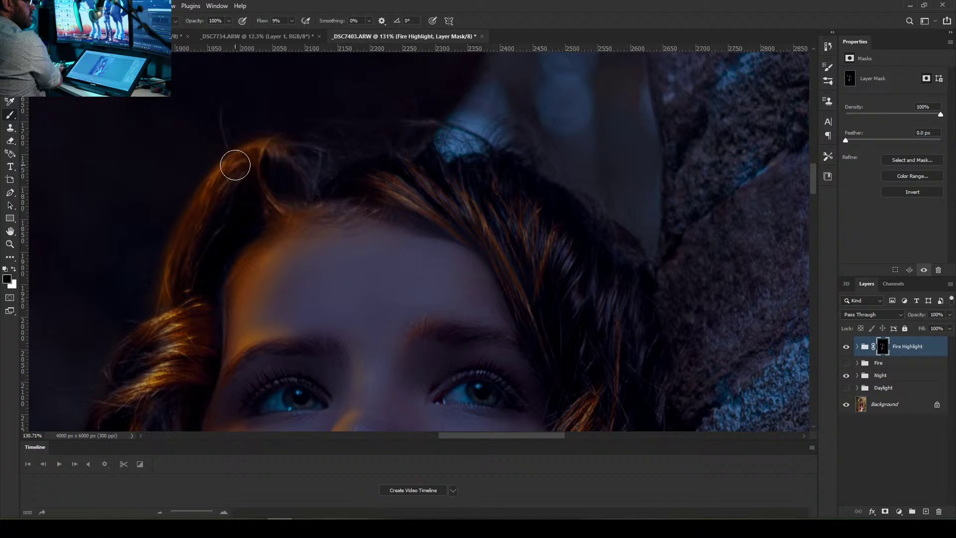
mouse_move(213, 141)
mouse_down()
mouse_move(155, 264)
mouse_move(137, 391)
mouse_up()
drag(181, 192, 136, 308)
drag(265, 229, 248, 233)
drag(329, 231, 299, 211)
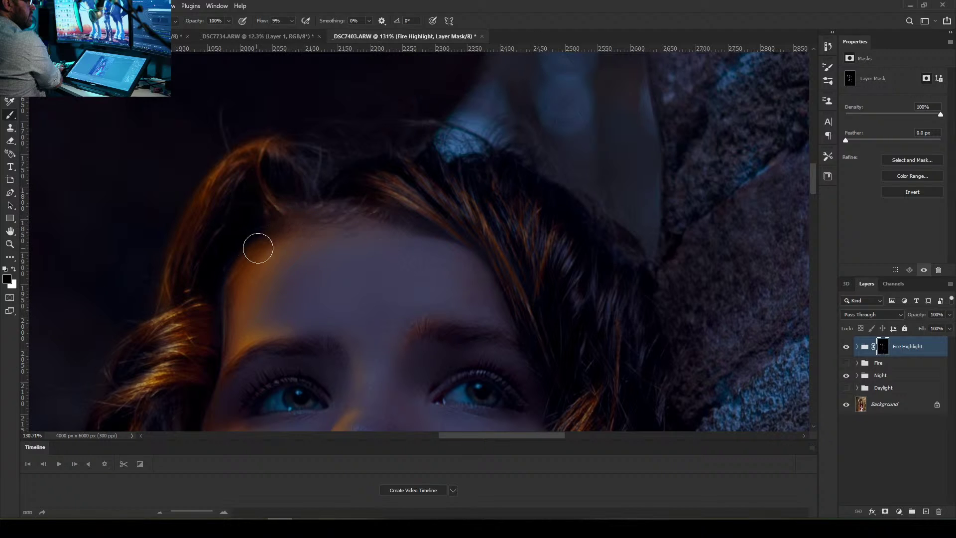
Soften the orange glow where the forehead's lit side meets the hair with a smaller brush, then enlarge the brush again
key(bracketleft)
key(bracketleft)
drag(210, 312, 259, 227)
drag(222, 293, 331, 200)
key(bracketright)
key(bracketright)
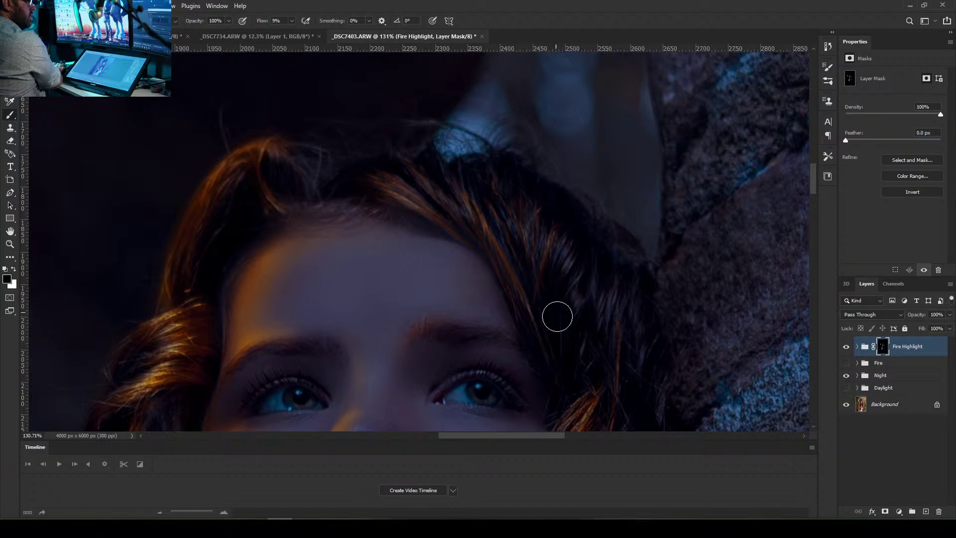
Set the brush flow to 3% and soften the orange highlight on the chin with a larger black brush
scroll(534, 316, down, 4)
scroll(546, 312, up, 2)
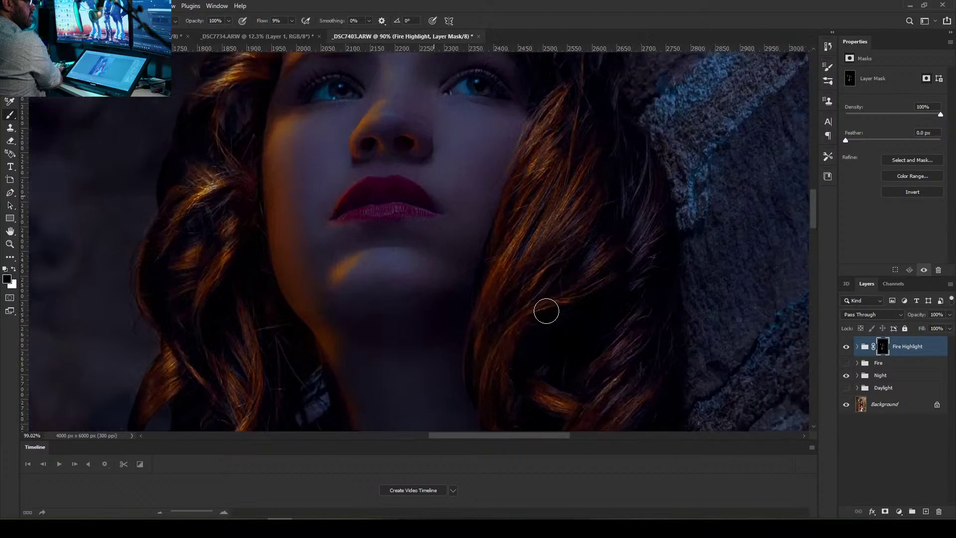
scroll(546, 311, up, 5)
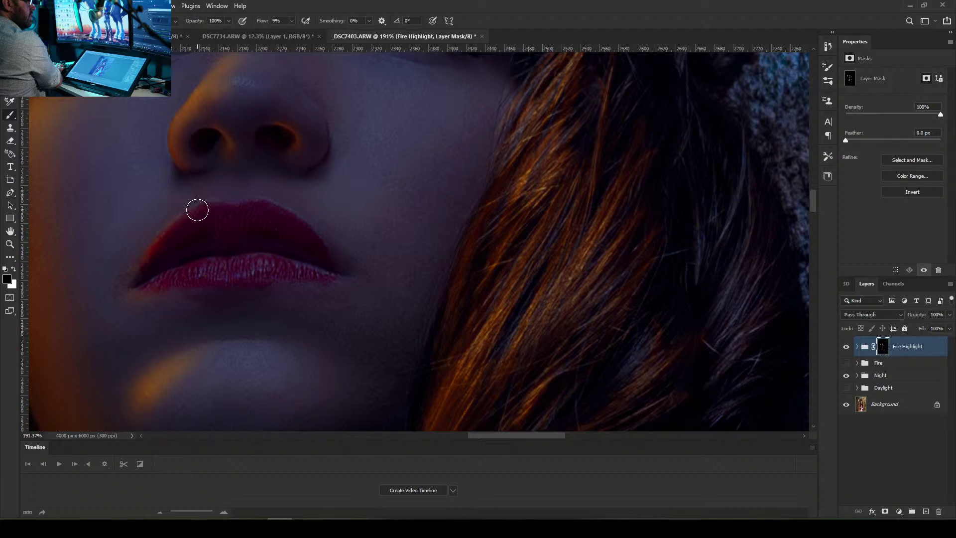
click(14, 269)
click(14, 269)
key(bracketright)
click(14, 269)
key(x)
drag(813, 204, 815, 213)
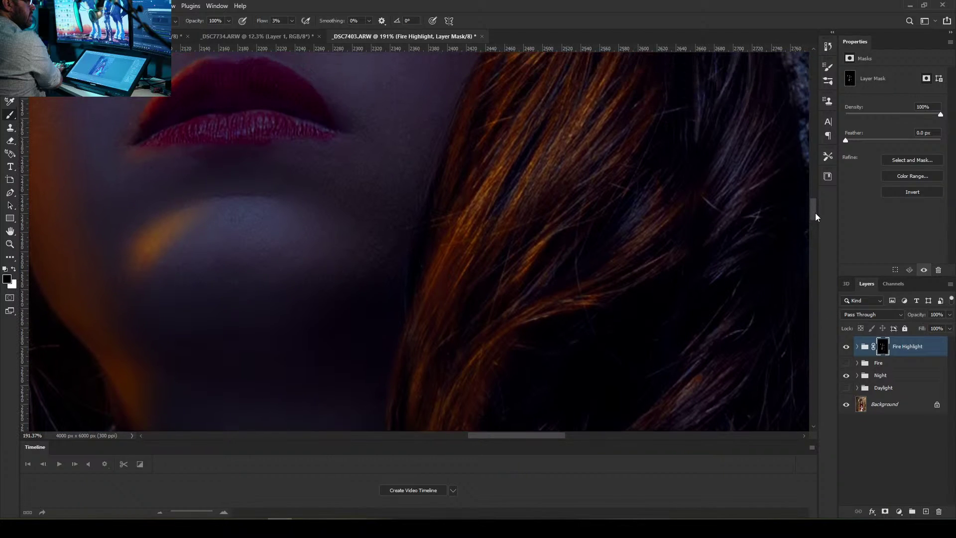
key(bracketright)
key(bracketright)
mouse_move(172, 217)
mouse_down()
mouse_move(172, 196)
mouse_move(151, 204)
mouse_move(105, 257)
mouse_up()
mouse_move(165, 187)
mouse_down()
mouse_move(142, 213)
mouse_move(174, 183)
mouse_move(133, 225)
mouse_move(177, 196)
mouse_move(137, 228)
mouse_up()
Refine the edge of the chin highlight with a smaller brush, undo the last stroke, and enlarge the brush again
key(bracketleft)
key(bracketleft)
key(bracketleft)
key(bracketleft)
key(bracketleft)
drag(204, 199, 183, 206)
click(13, 269)
click(14, 269)
mouse_move(169, 227)
mouse_down()
mouse_move(134, 278)
mouse_move(173, 214)
mouse_move(138, 298)
mouse_move(156, 227)
mouse_move(175, 221)
mouse_move(143, 305)
mouse_up()
key(ctrl+z)
key(bracketright)
key(bracketright)
key(bracketright)
Examine the firelight on the face, neck and hair up close and from farther out
scroll(197, 275, down, 5)
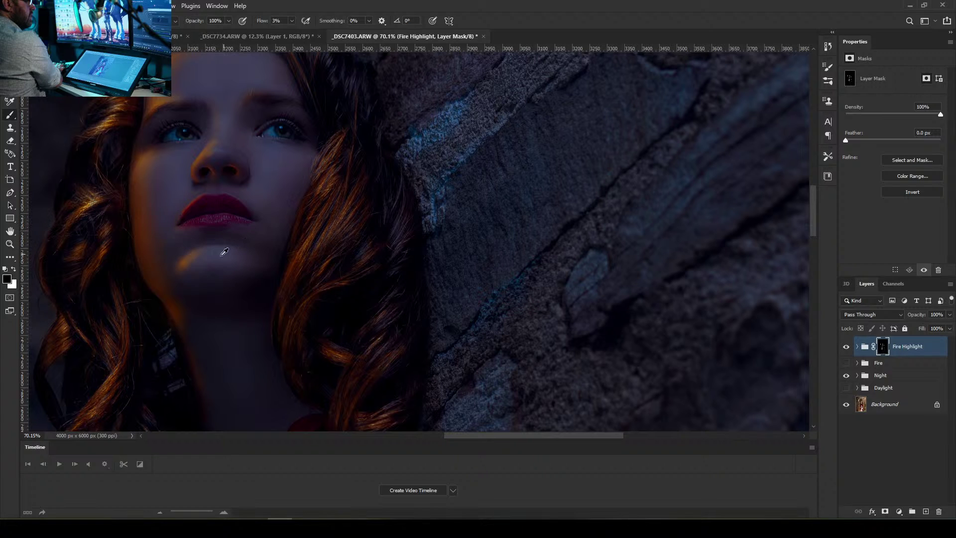
scroll(269, 292, down, 4)
scroll(266, 294, down, 1)
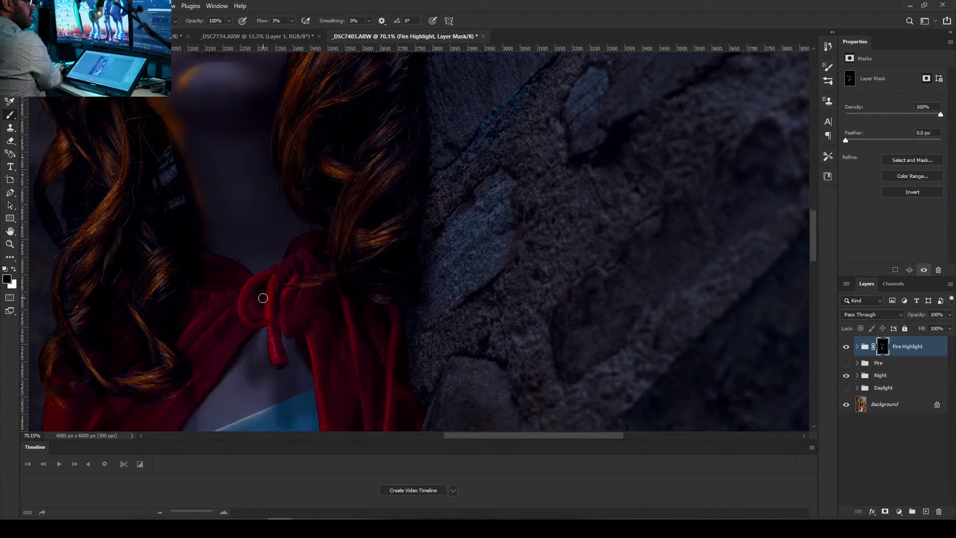
scroll(263, 294, up, 4)
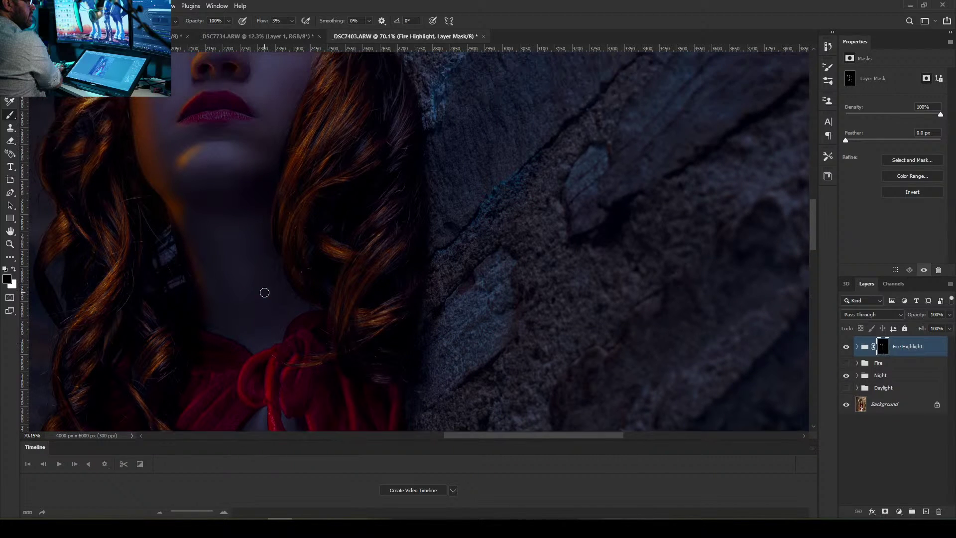
scroll(256, 309, down, 2)
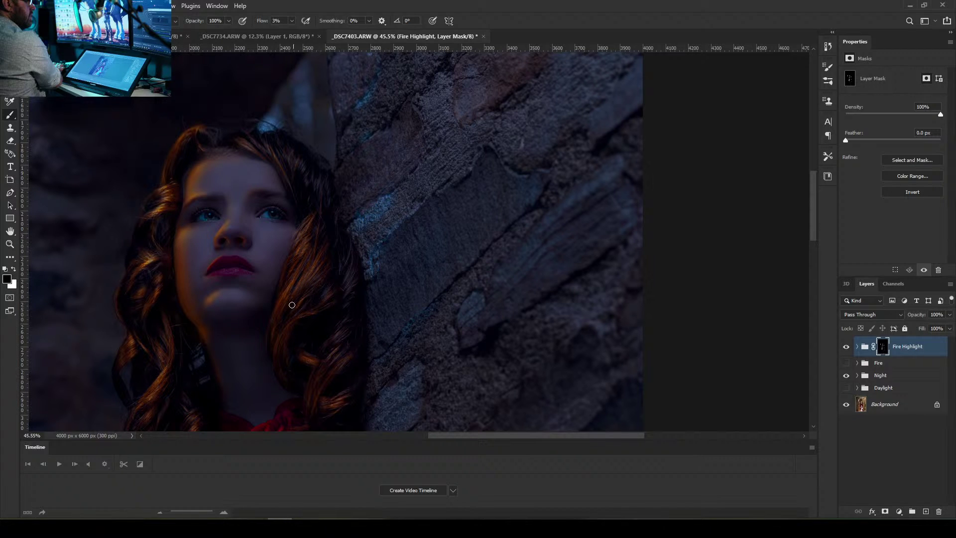
scroll(172, 294, down, 3)
scroll(97, 339, down, 2)
scroll(96, 339, up, 5)
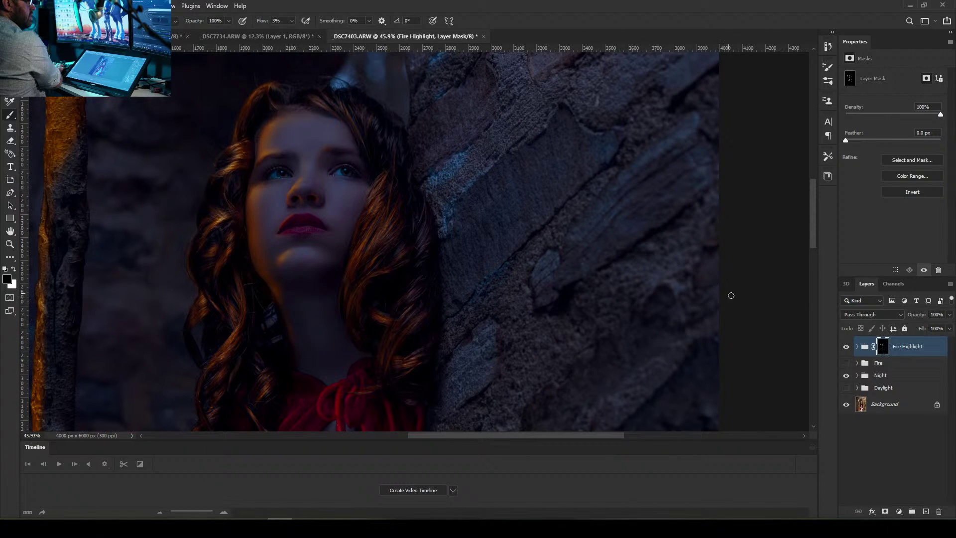
Set the Fire Highlight group's Blend If shadow range for This Layer to 35 / 73, then return to the Brush tool
click(872, 512)
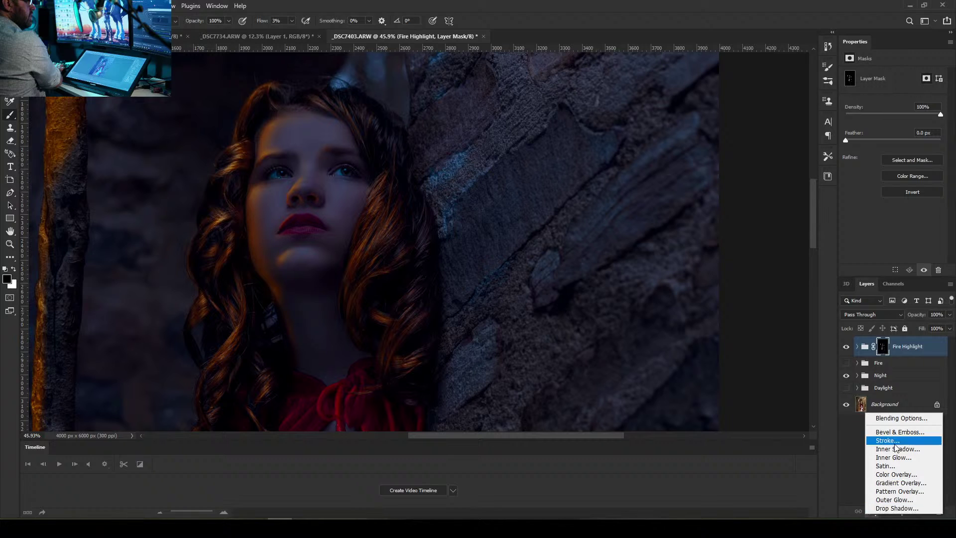
click(894, 418)
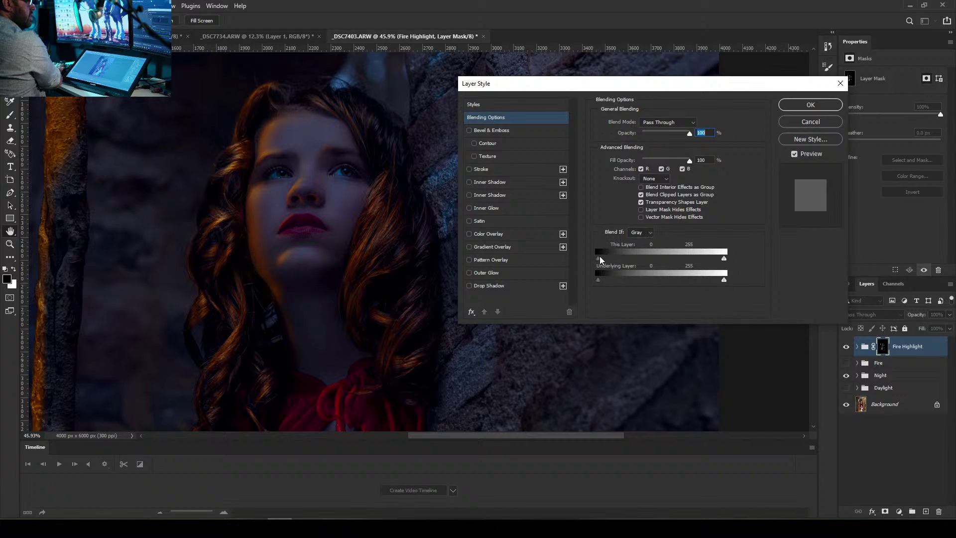
mouse_move(599, 258)
mouse_down()
mouse_move(739, 265)
mouse_move(602, 258)
mouse_up()
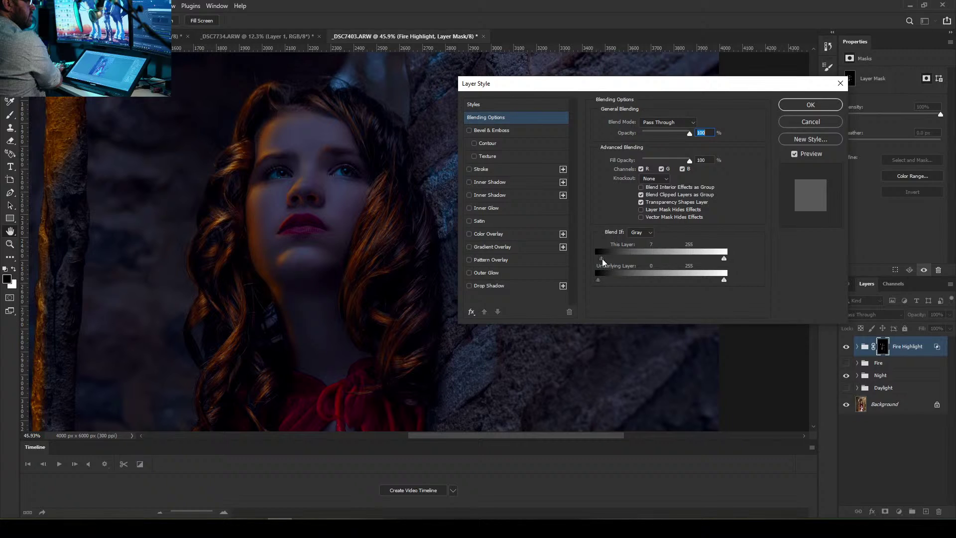
drag(602, 259, 605, 259)
mouse_move(724, 258)
mouse_down()
mouse_move(643, 260)
mouse_move(736, 260)
mouse_up()
drag(616, 258, 621, 264)
key(alt)
key(alt)
drag(617, 259, 636, 263)
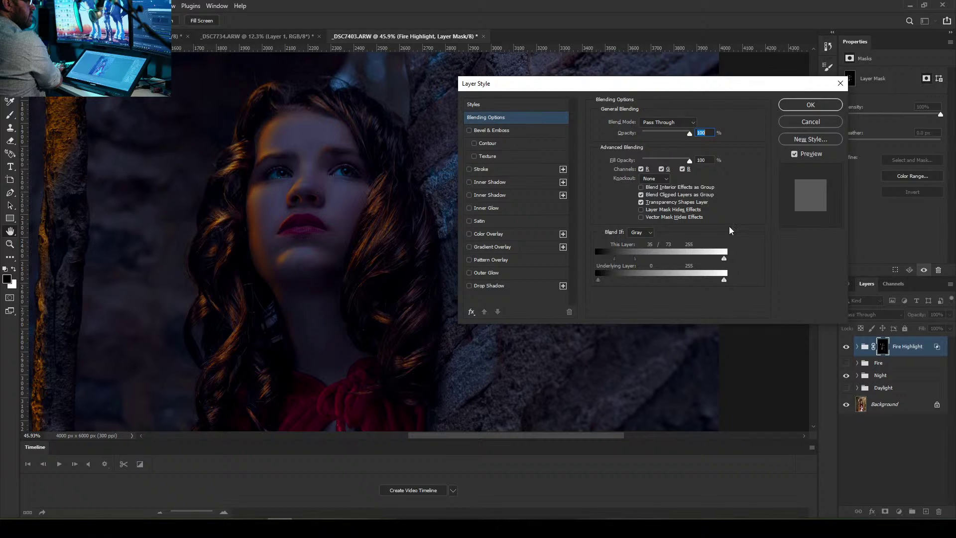
click(801, 102)
key(b)
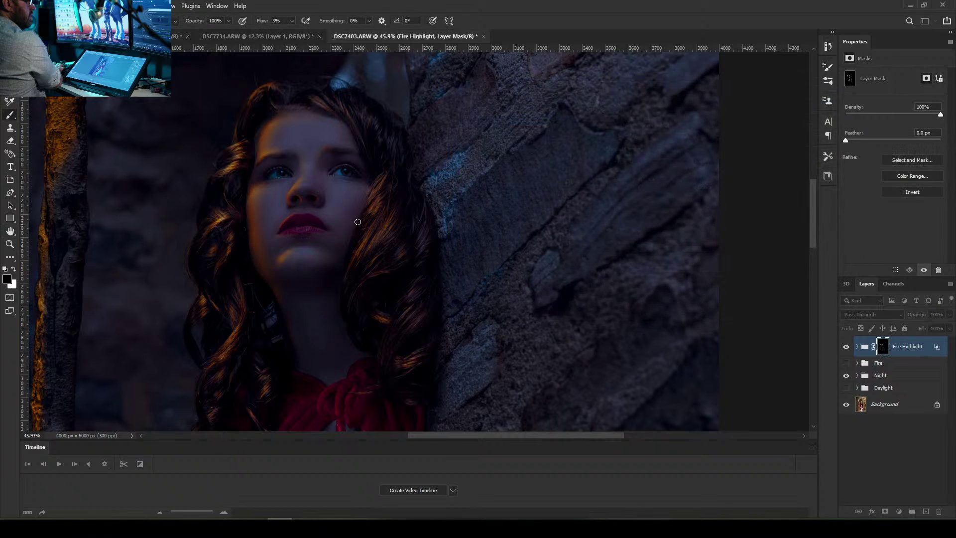
Compare the hair, face and staff with the Fire Highlight group hidden and shown, leaving it shown
scroll(303, 221, down, 4)
scroll(303, 221, up, 1)
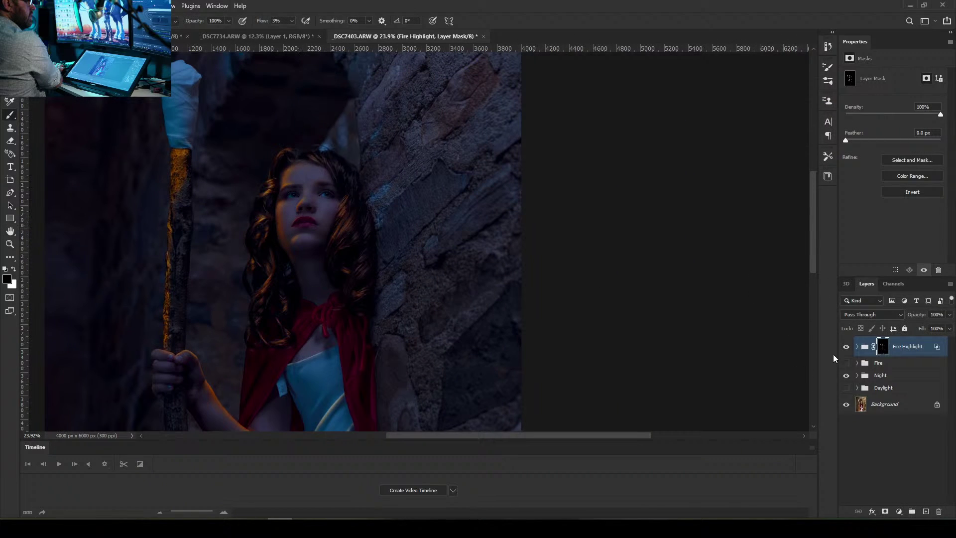
click(846, 347)
click(846, 347)
click(846, 346)
click(846, 347)
click(846, 347)
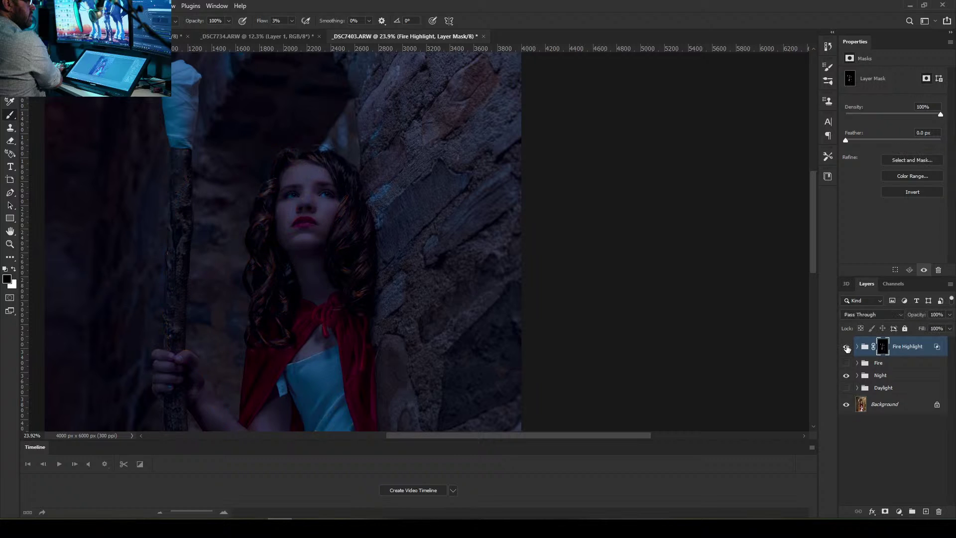
click(846, 347)
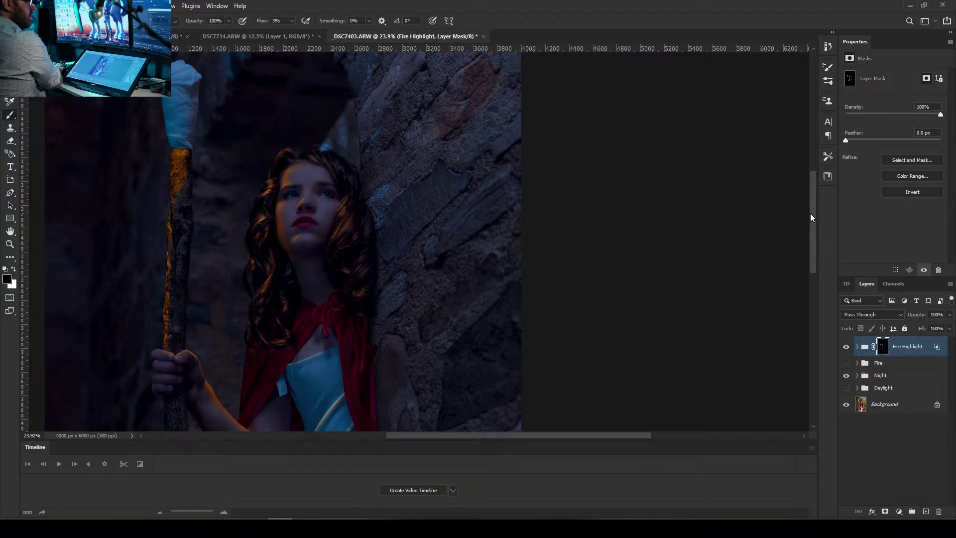
Set the brush flow to 25% and fade the bright firelight on the bodice's diagonal trim
drag(810, 218, 814, 246)
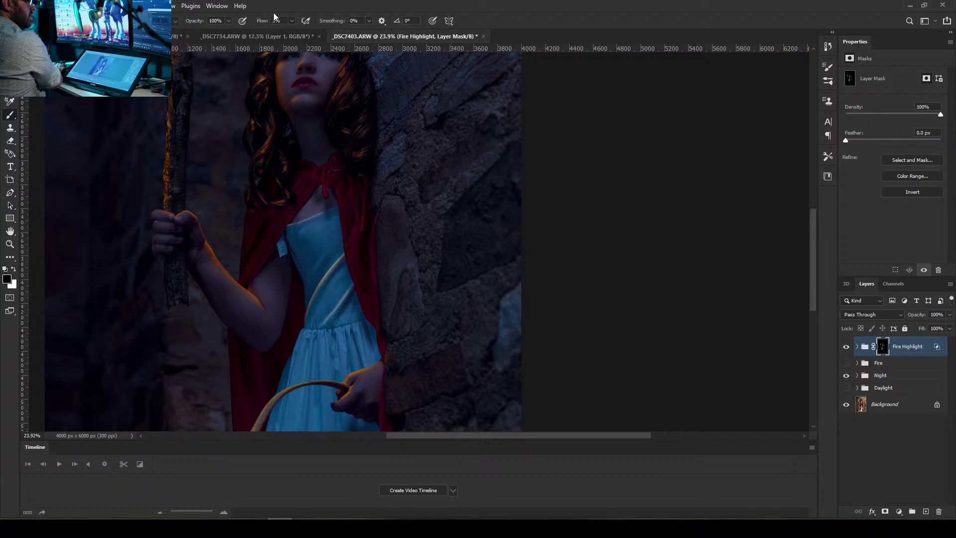
click(292, 21)
drag(288, 29, 301, 35)
scroll(337, 265, up, 1)
drag(343, 269, 334, 277)
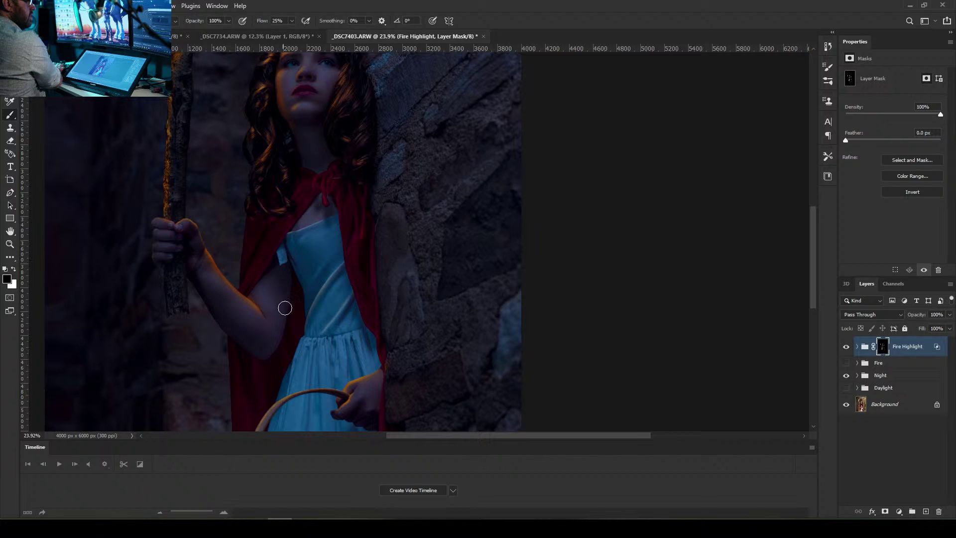
Move the Daylight group above the Night group and make it visible, then hide the Fire Highlight group
scroll(313, 272, down, 3)
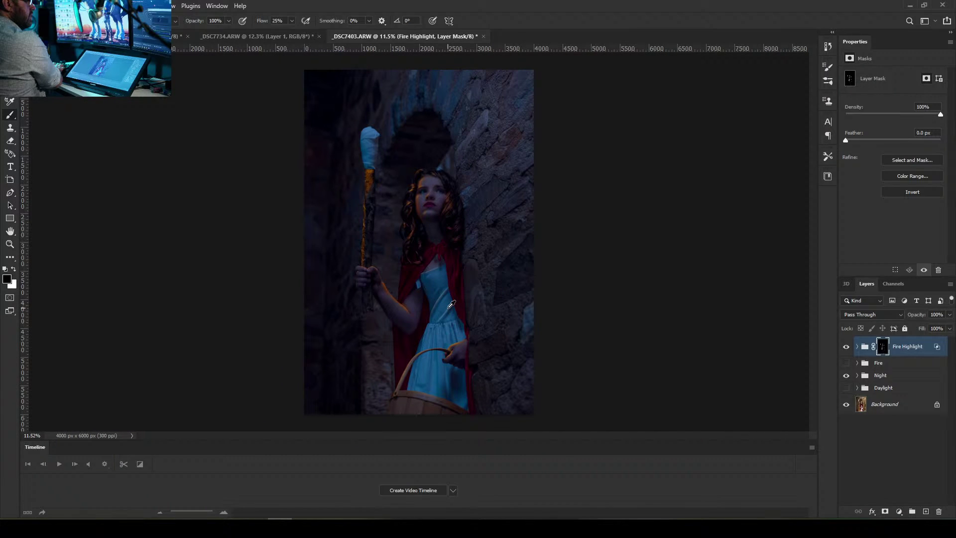
scroll(451, 304, up, 2)
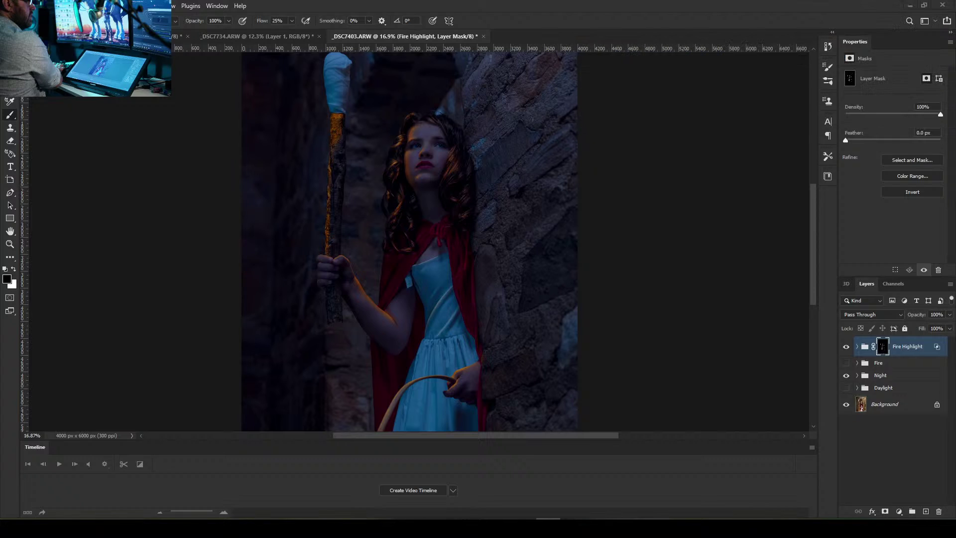
click(876, 379)
drag(885, 391, 884, 373)
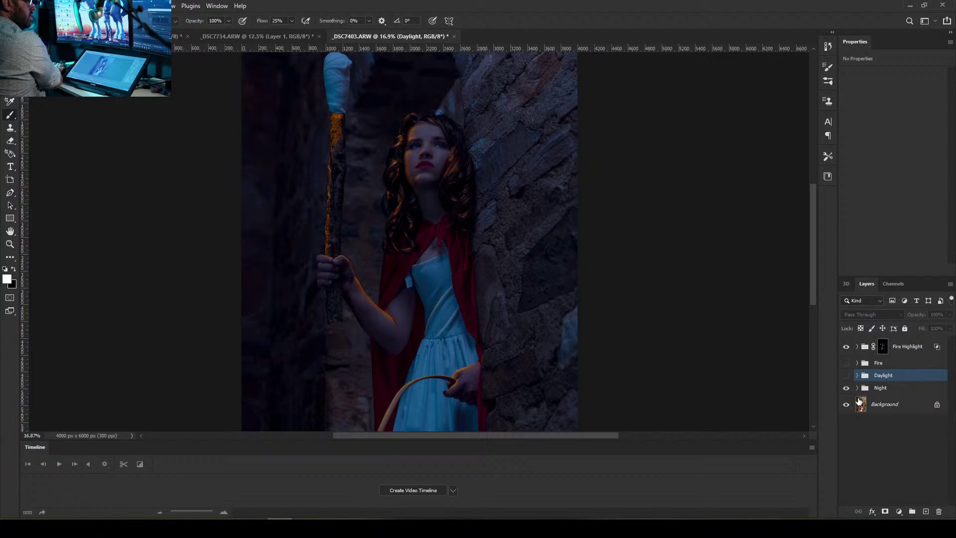
click(846, 375)
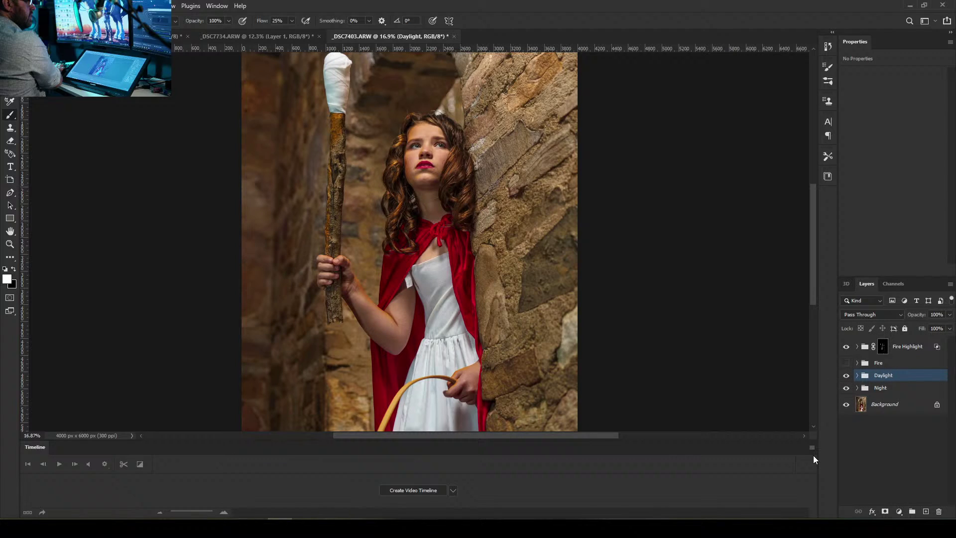
click(848, 347)
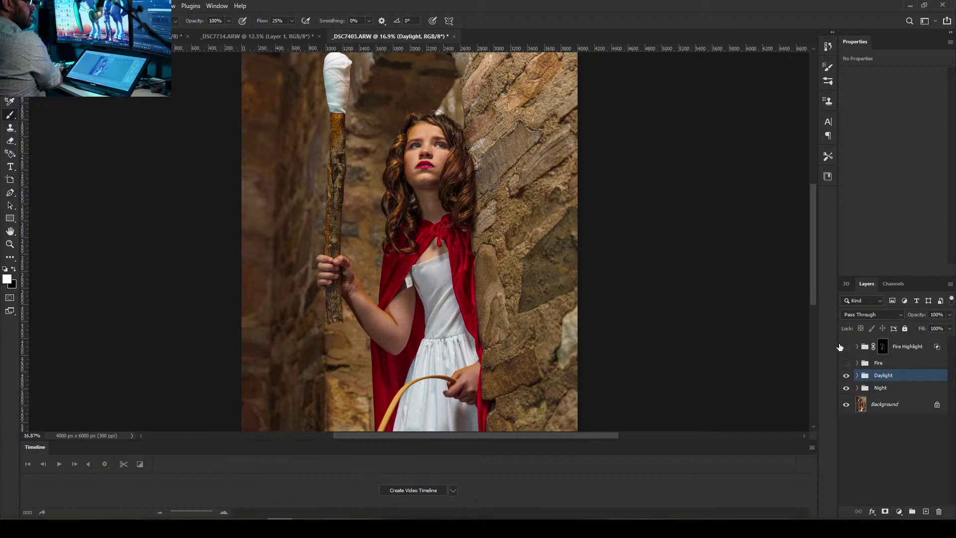
Move the Background copy layer to the bottom of the Daylight group and check the retouched face up close
click(857, 375)
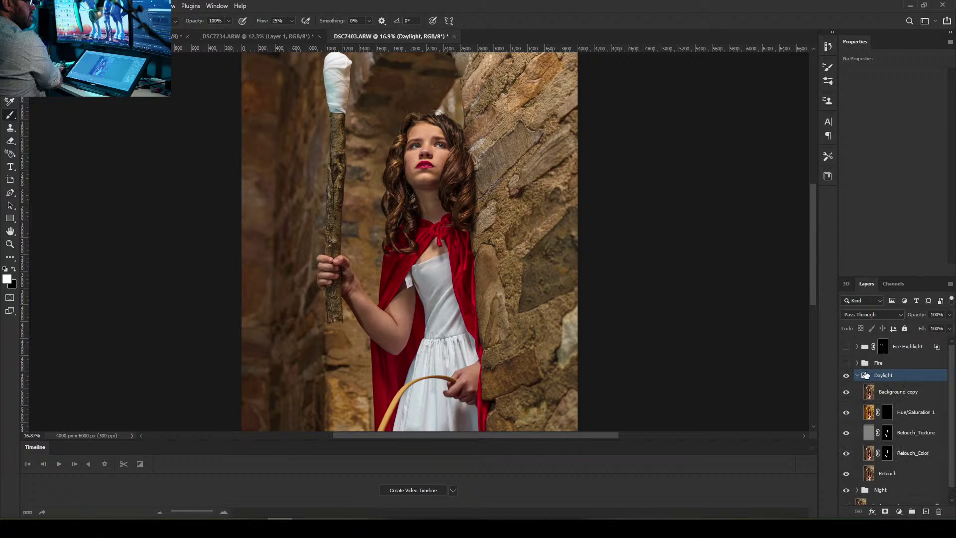
click(847, 392)
drag(888, 396, 895, 478)
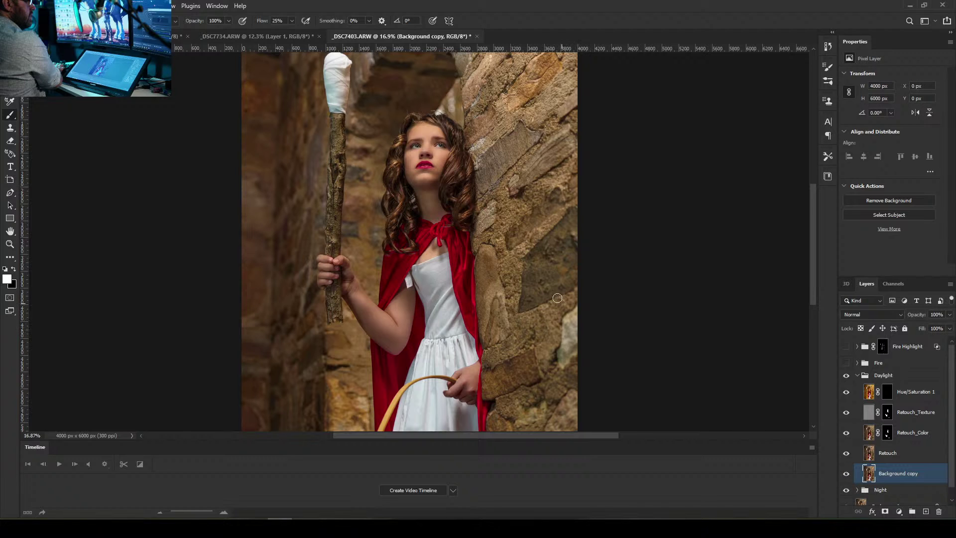
scroll(421, 149, up, 3)
scroll(416, 156, up, 3)
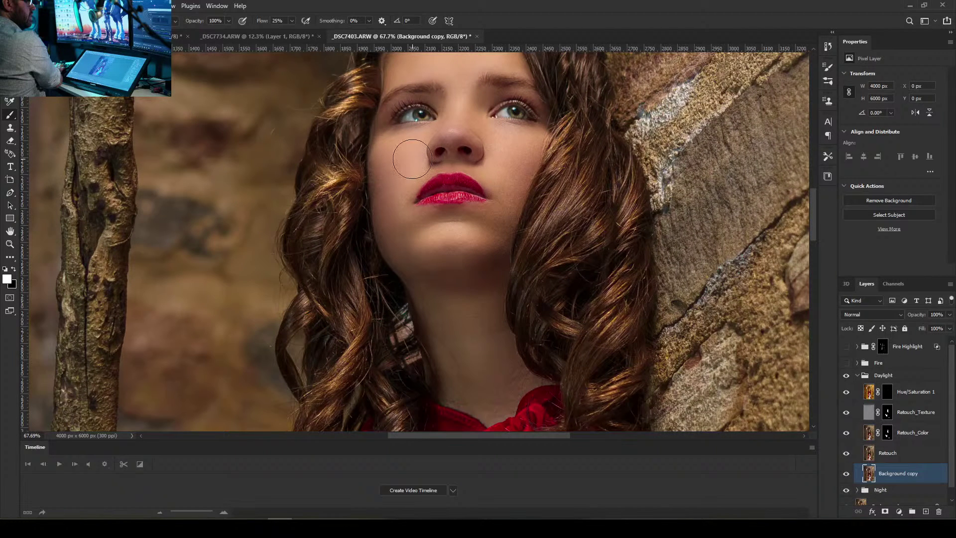
scroll(412, 158, up, 3)
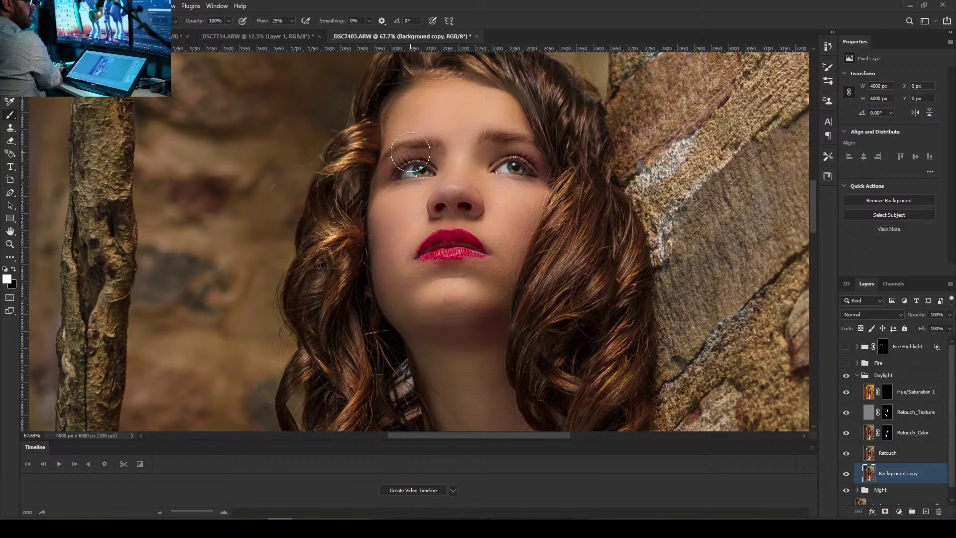
scroll(410, 152, down, 5)
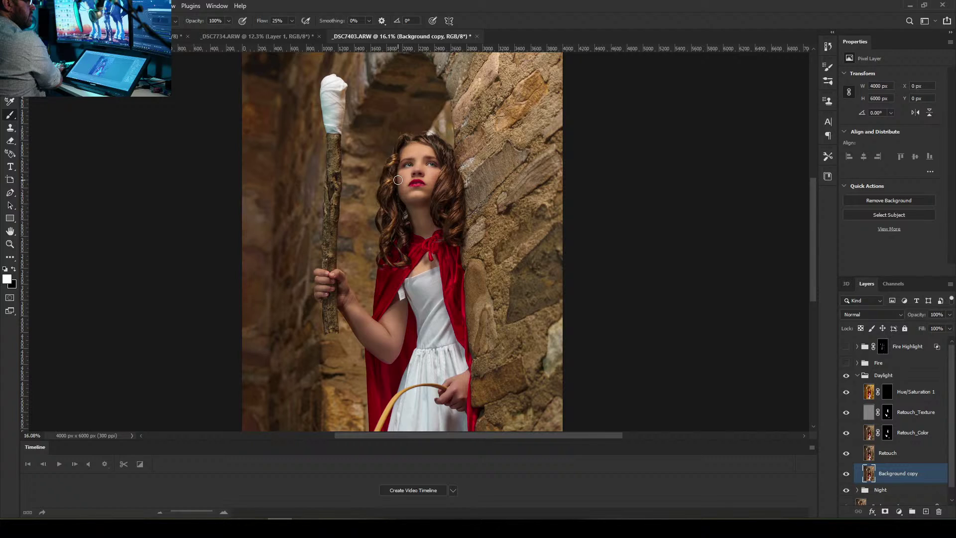
Collapse the Daylight group and add an inverted, all-black layer mask to it
click(858, 375)
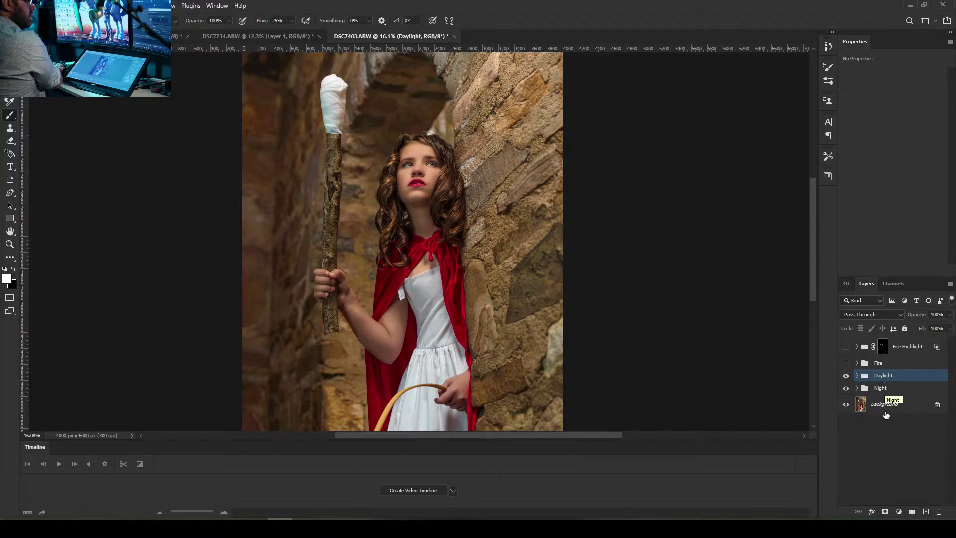
click(885, 511)
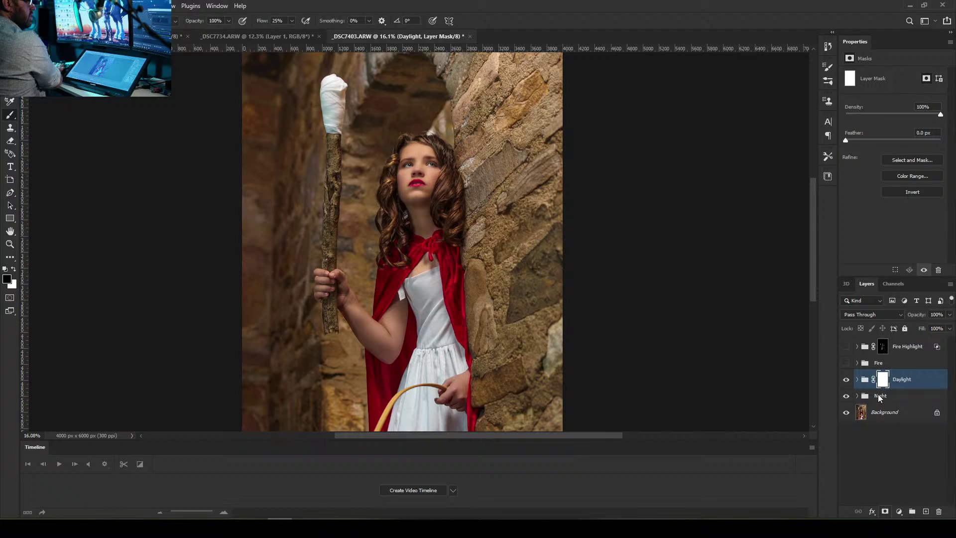
key(ctrl+i)
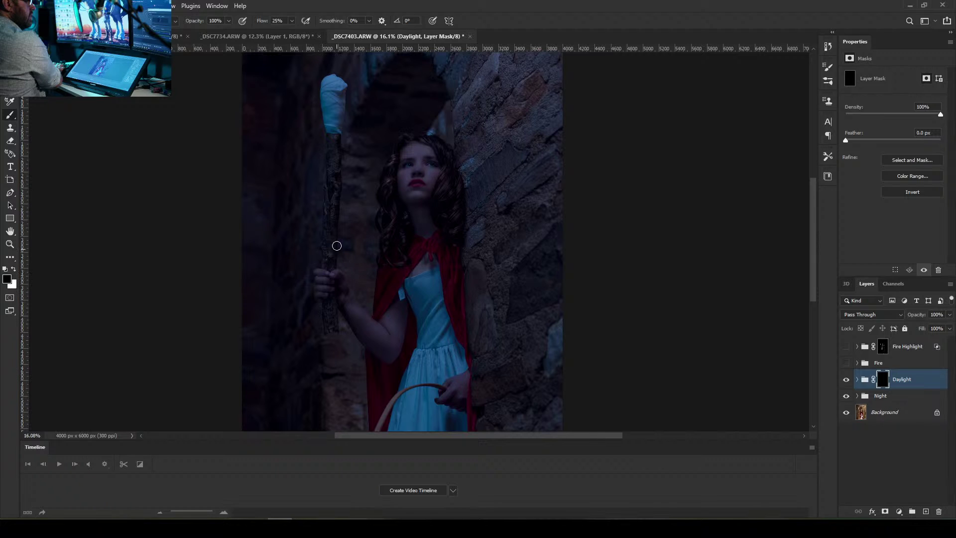
Paint white on the Daylight mask to reveal soft light on the forehead and both cheeks
scroll(358, 201, up, 3)
scroll(499, 164, up, 3)
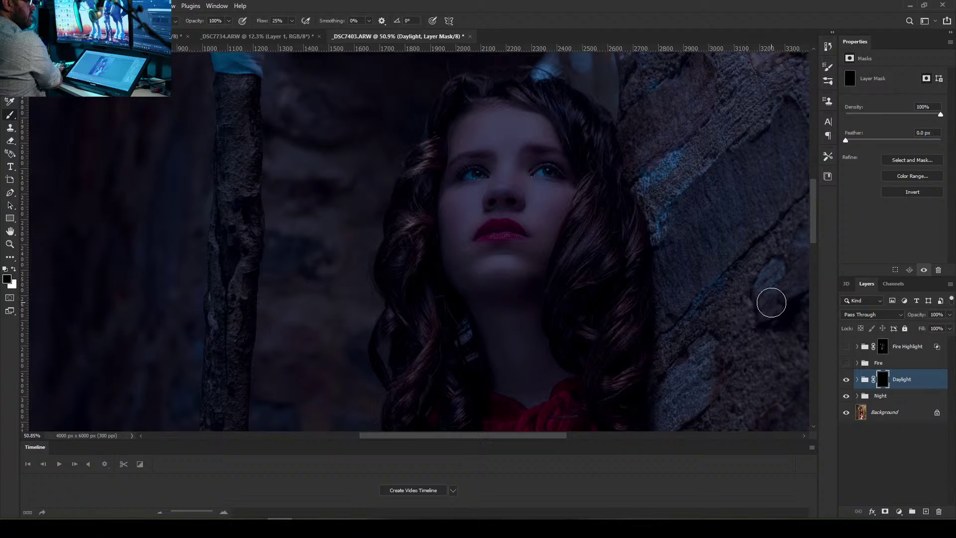
click(15, 270)
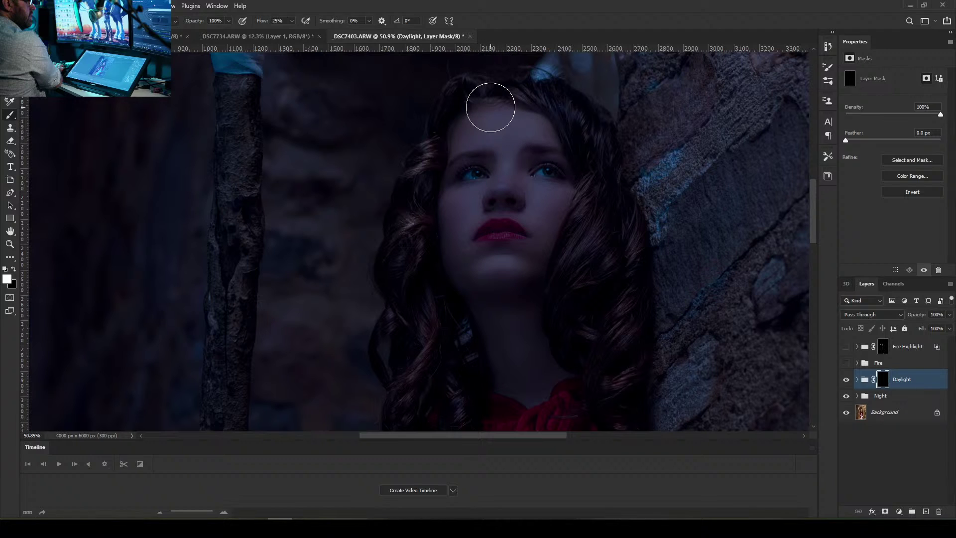
mouse_move(471, 134)
mouse_down()
mouse_move(564, 159)
mouse_move(520, 127)
mouse_move(505, 145)
mouse_move(490, 217)
mouse_move(543, 111)
mouse_move(476, 217)
mouse_move(468, 195)
mouse_move(443, 214)
mouse_up()
drag(546, 197, 578, 211)
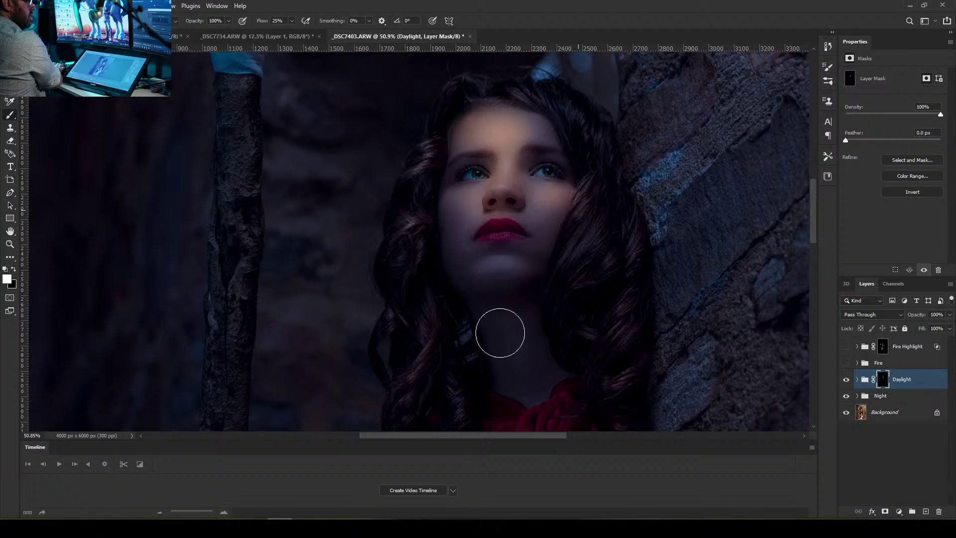
With a smaller brush, reveal daylight on the chin and the bridge of the nose
key(bracketleft)
key(bracketleft)
key(bracketleft)
key(bracketleft)
drag(495, 266, 503, 268)
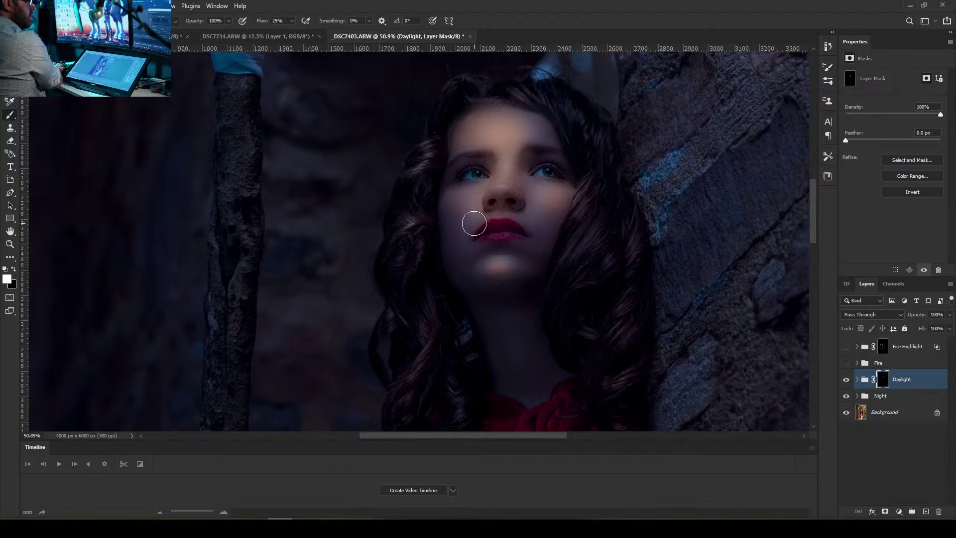
drag(509, 151, 508, 162)
Lower the brush flow to 8% and gently build up the light on the forehead, cheeks and around the nose
click(291, 21)
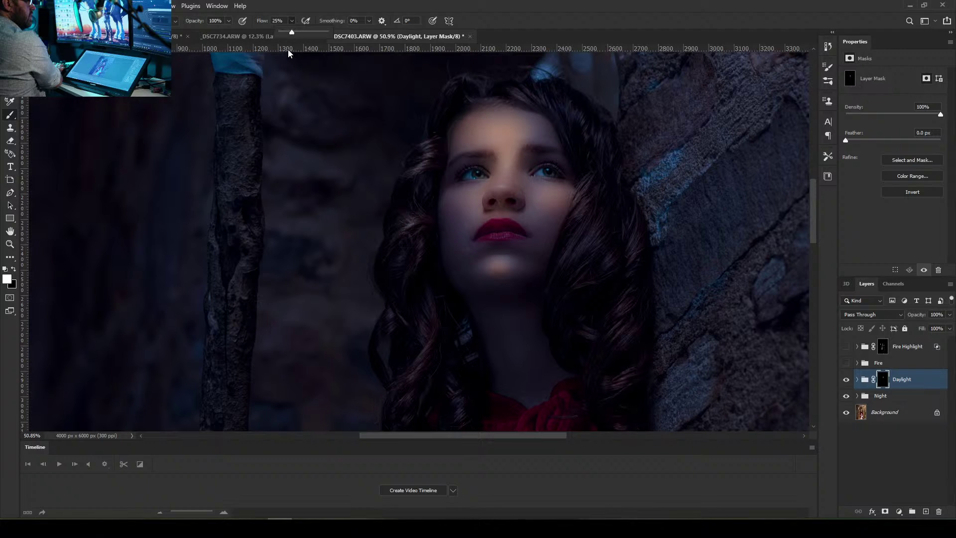
drag(293, 34, 285, 33)
click(487, 23)
mouse_move(492, 133)
mouse_down()
mouse_move(546, 123)
mouse_move(525, 131)
mouse_move(540, 137)
mouse_move(516, 120)
mouse_move(448, 147)
mouse_move(501, 114)
mouse_move(494, 139)
mouse_move(473, 126)
mouse_move(527, 131)
mouse_move(572, 151)
mouse_move(508, 151)
mouse_move(502, 233)
mouse_move(518, 158)
mouse_move(504, 186)
mouse_move(506, 217)
mouse_move(522, 200)
mouse_move(518, 159)
mouse_move(511, 213)
mouse_move(500, 192)
mouse_move(469, 282)
mouse_move(515, 151)
mouse_move(482, 202)
mouse_move(462, 194)
mouse_move(488, 230)
mouse_move(457, 200)
mouse_move(486, 194)
mouse_move(461, 198)
mouse_up()
key(bracketleft)
key(bracketleft)
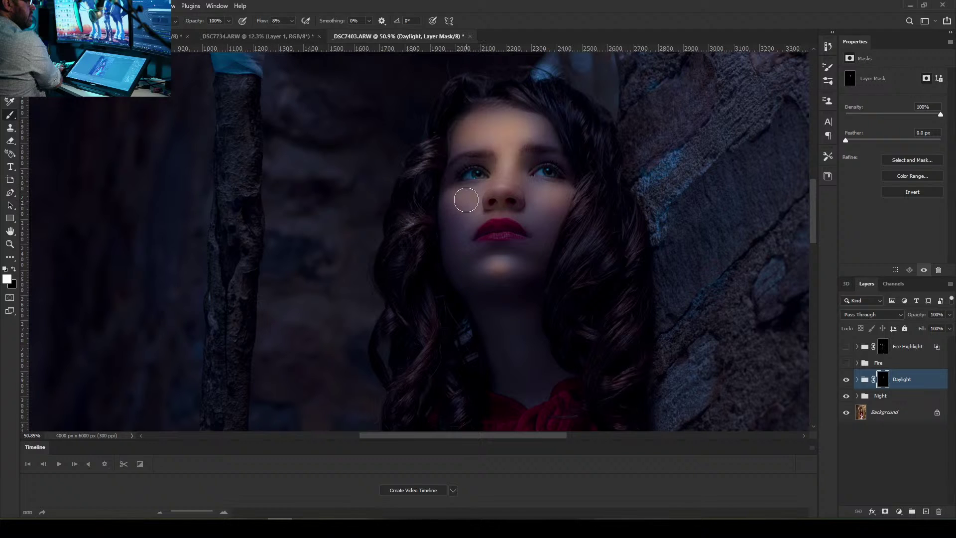
mouse_move(553, 191)
mouse_down()
mouse_move(577, 236)
mouse_move(552, 190)
mouse_move(545, 226)
mouse_move(538, 210)
mouse_move(528, 214)
mouse_move(543, 261)
mouse_move(530, 212)
mouse_move(558, 243)
mouse_move(530, 213)
mouse_move(551, 231)
mouse_move(527, 182)
mouse_up()
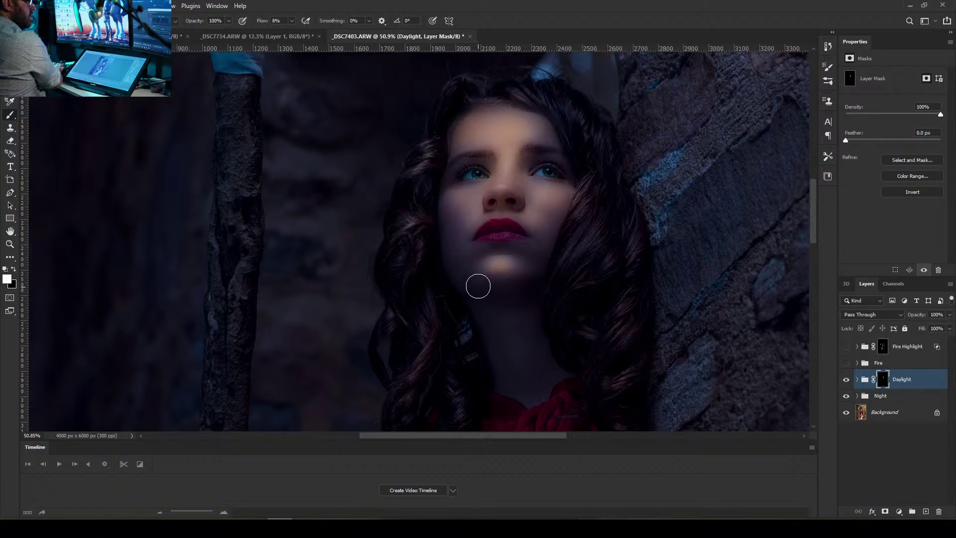
Enlarge the brush and blend faint daylight along the jaw and the lower cheeks on both sides
key(bracketright)
key(bracketright)
key(bracketright)
mouse_move(452, 222)
mouse_down()
mouse_move(461, 310)
mouse_move(465, 217)
mouse_move(466, 316)
mouse_up()
drag(473, 238, 467, 257)
mouse_move(567, 209)
mouse_down()
mouse_move(540, 223)
mouse_move(535, 200)
mouse_move(528, 231)
mouse_up()
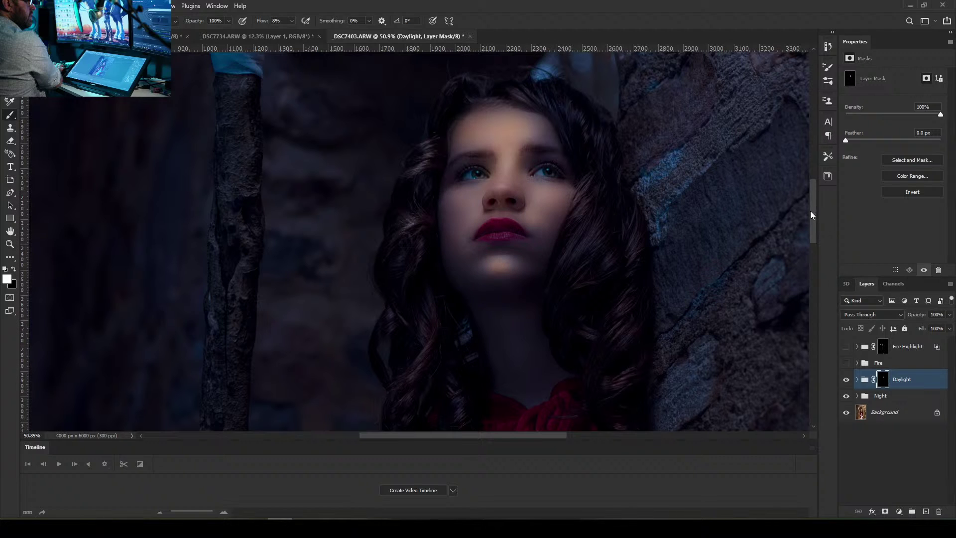
Reveal soft daylight on the neck and show the Fire Highlight group again over the face
mouse_move(811, 211)
mouse_down()
mouse_move(817, 237)
mouse_move(817, 226)
mouse_up()
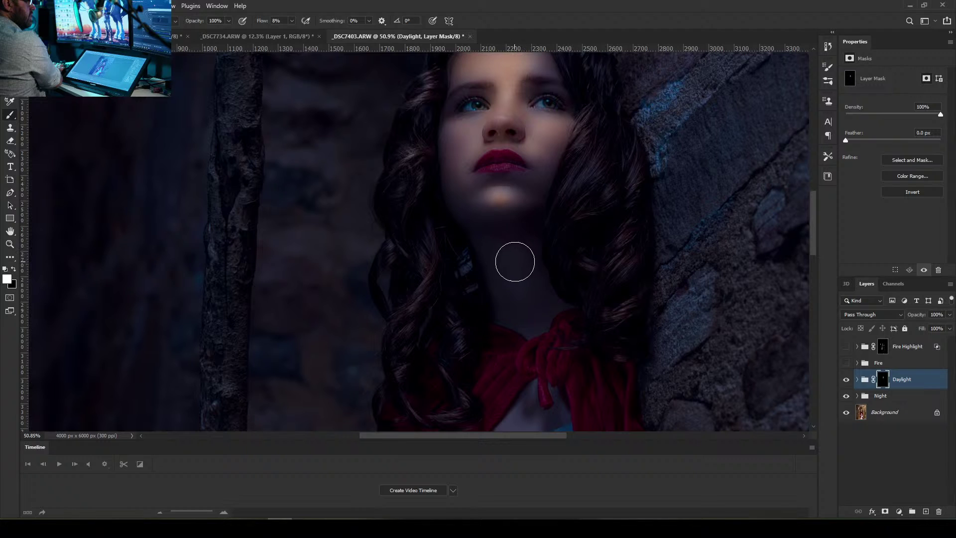
mouse_move(520, 233)
mouse_down()
mouse_move(530, 259)
mouse_move(530, 250)
mouse_move(459, 259)
mouse_move(498, 276)
mouse_move(529, 267)
mouse_move(534, 243)
mouse_move(461, 297)
mouse_move(516, 261)
mouse_move(561, 354)
mouse_move(537, 242)
mouse_move(557, 362)
mouse_move(507, 254)
mouse_move(512, 340)
mouse_move(547, 274)
mouse_move(574, 404)
mouse_move(531, 336)
mouse_move(540, 249)
mouse_move(555, 385)
mouse_move(510, 274)
mouse_move(504, 283)
mouse_move(568, 320)
mouse_move(549, 291)
mouse_move(571, 337)
mouse_move(545, 289)
mouse_move(540, 319)
mouse_move(508, 314)
mouse_move(532, 339)
mouse_move(509, 267)
mouse_move(526, 238)
mouse_move(494, 253)
mouse_move(491, 305)
mouse_move(574, 413)
mouse_move(477, 225)
mouse_up()
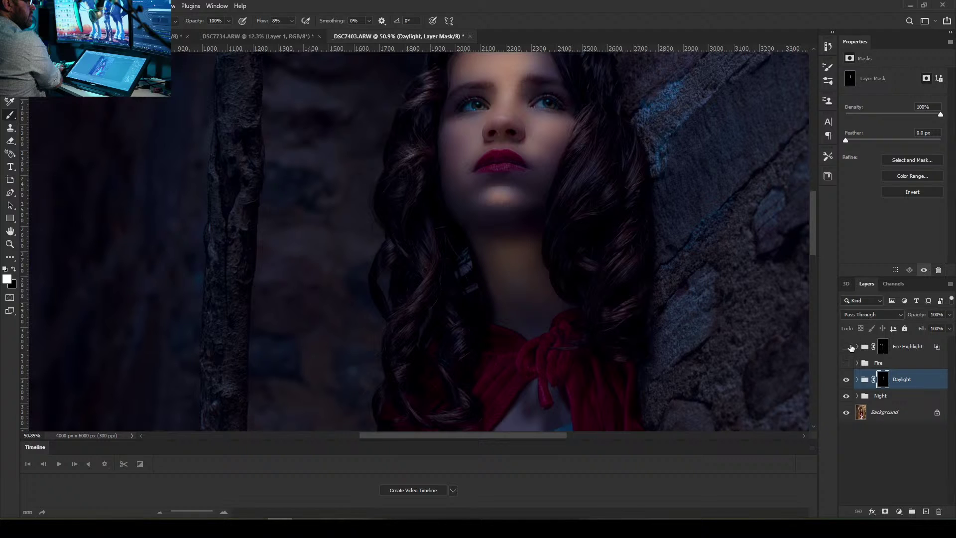
drag(813, 224, 815, 210)
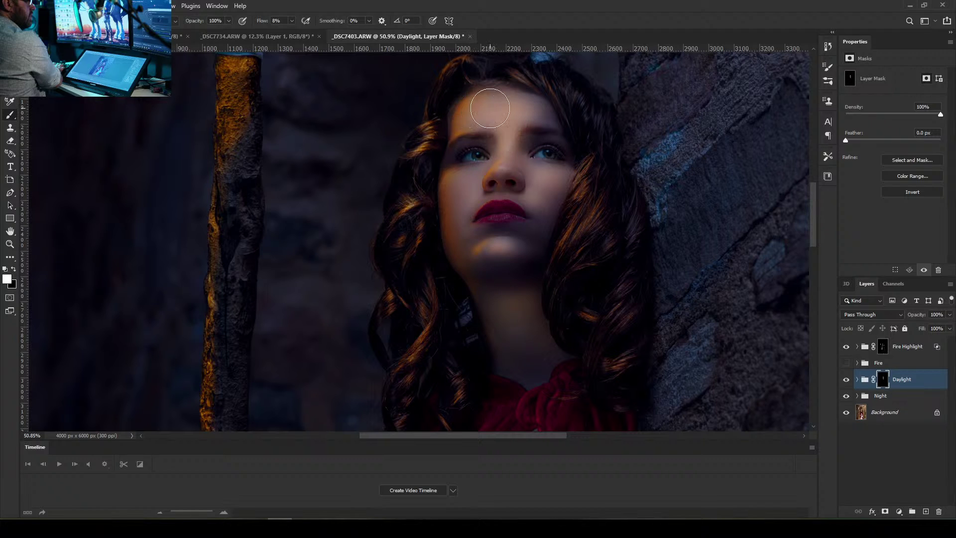
Reduce the Fire Highlight group's fill to 87%, then deselect all layers
click(913, 350)
click(949, 328)
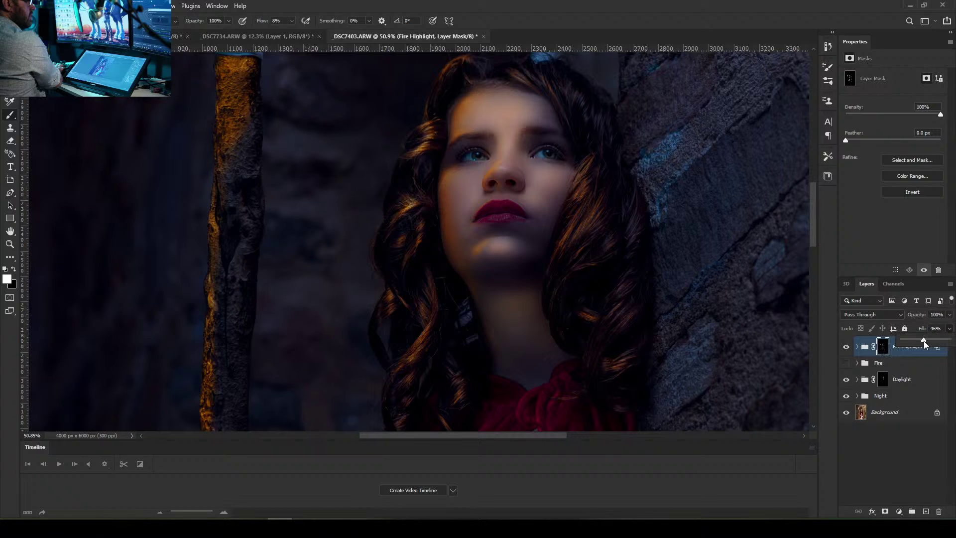
drag(924, 340, 920, 340)
drag(939, 347, 937, 348)
click(892, 461)
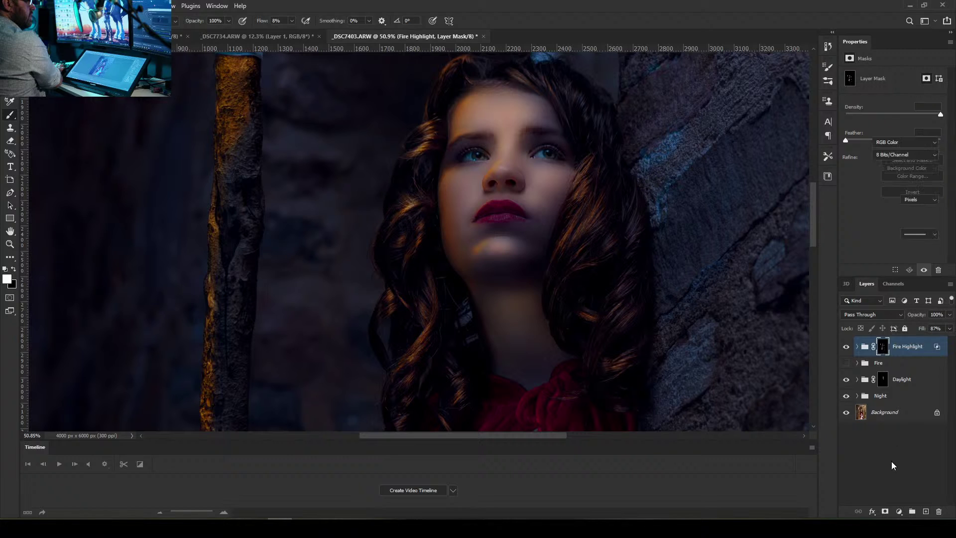
Hide the Fire Highlight group, select the Daylight group's mask and check its red overlay around the neck and chest
click(846, 347)
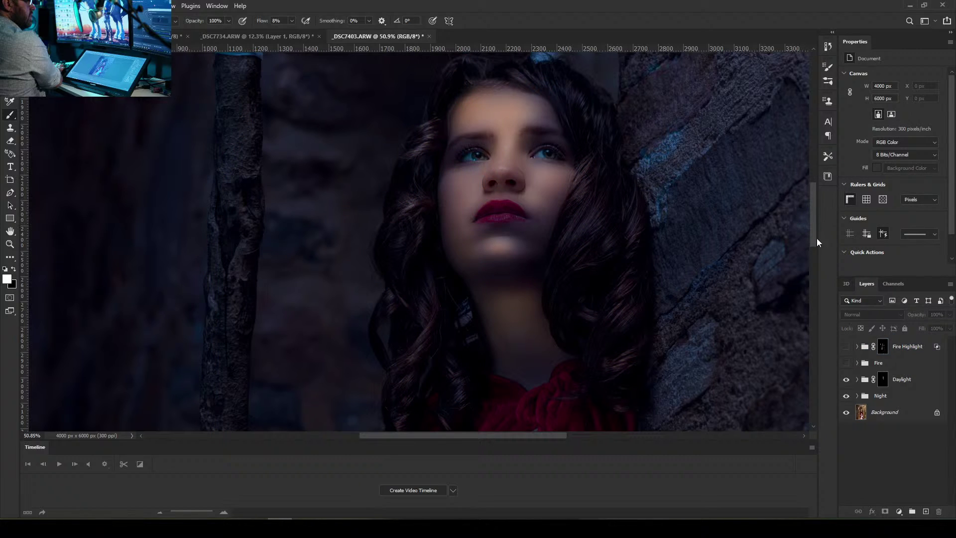
drag(814, 207, 814, 244)
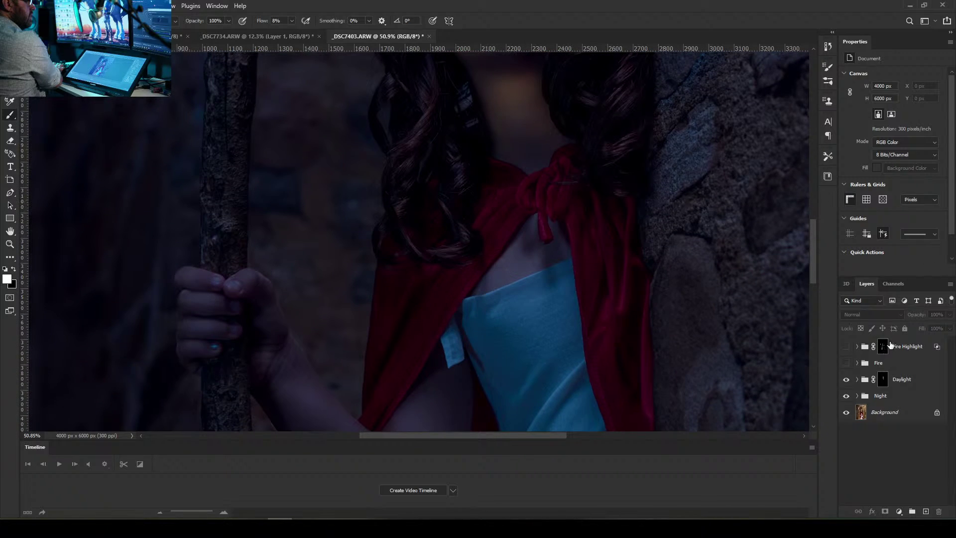
click(884, 381)
key(backslash)
key(backslash)
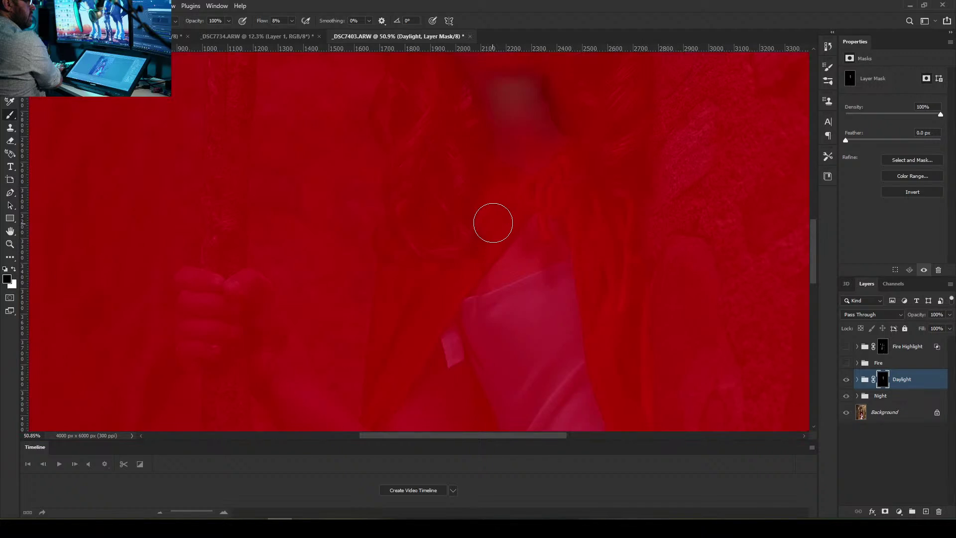
key(backslash)
key(backslash)
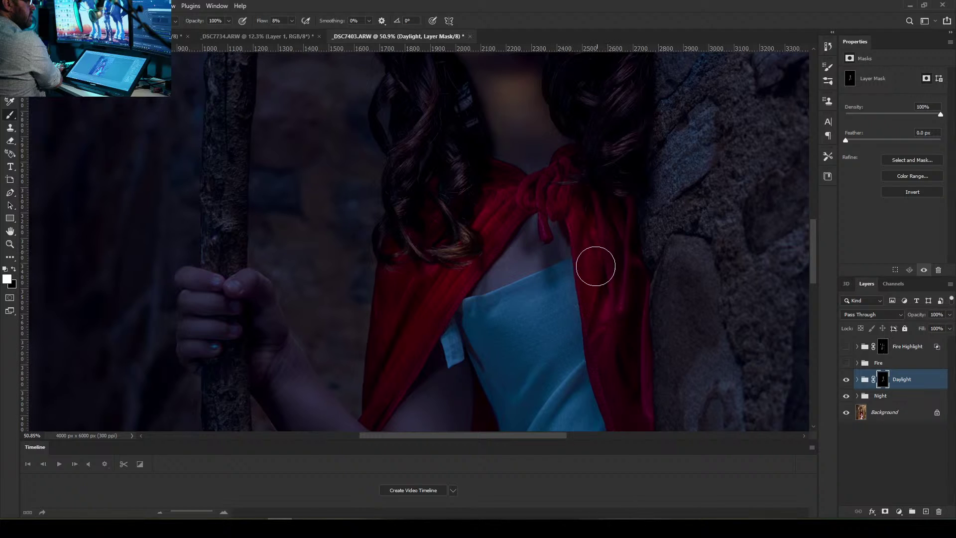
Paint white on the Daylight mask over the red cape and the bodice, enlarging the brush for the bodice folds
mouse_move(583, 285)
mouse_down()
mouse_move(585, 413)
mouse_move(413, 369)
mouse_up()
drag(575, 291, 582, 350)
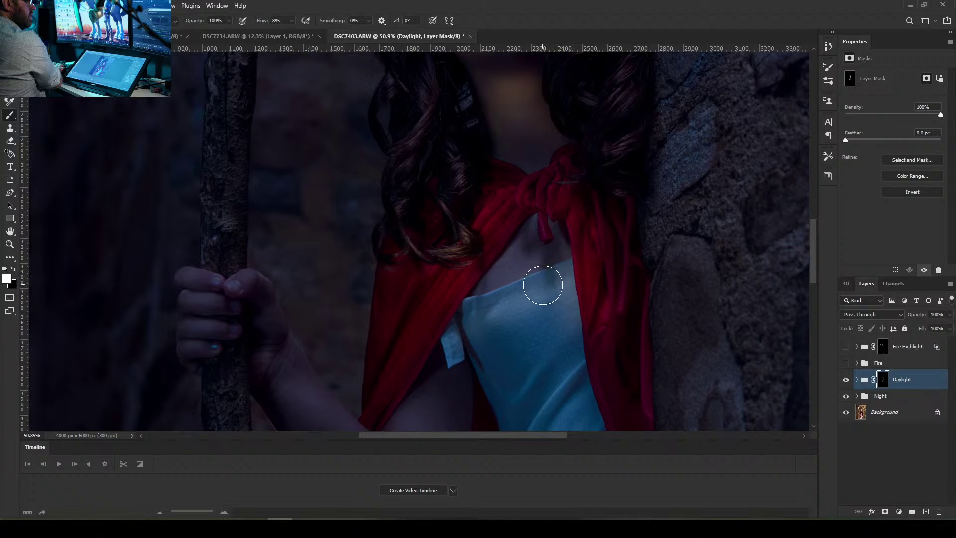
mouse_move(543, 284)
mouse_down()
mouse_move(566, 301)
mouse_move(518, 342)
mouse_move(489, 321)
mouse_up()
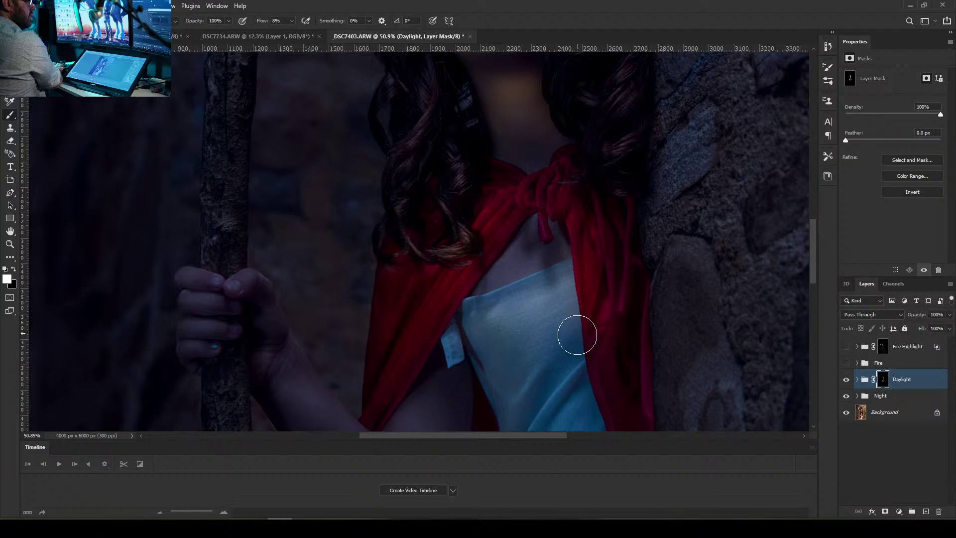
drag(578, 334, 548, 423)
mouse_move(548, 348)
mouse_down()
mouse_move(530, 367)
mouse_move(474, 331)
mouse_move(463, 302)
mouse_move(548, 314)
mouse_up()
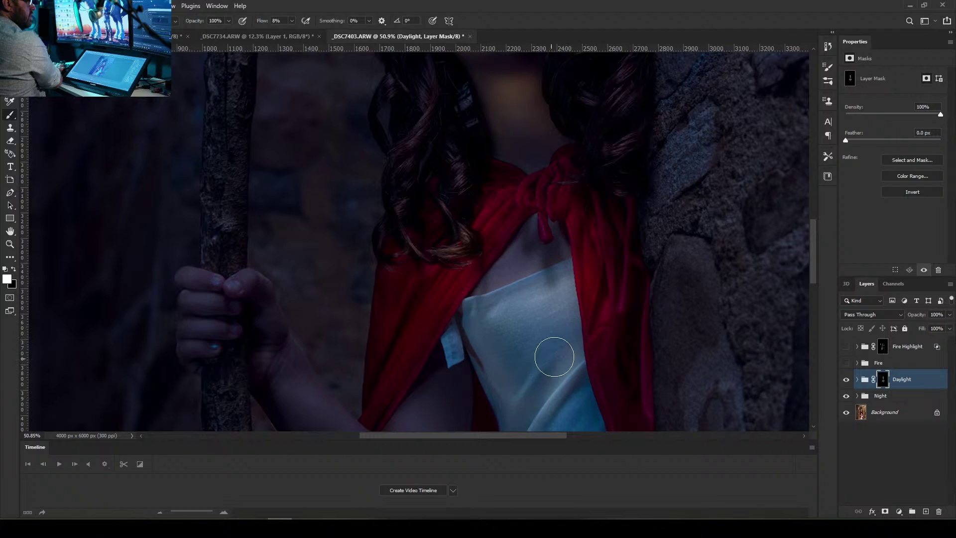
drag(555, 356, 534, 383)
key(bracketright)
key(bracketright)
drag(504, 416, 548, 404)
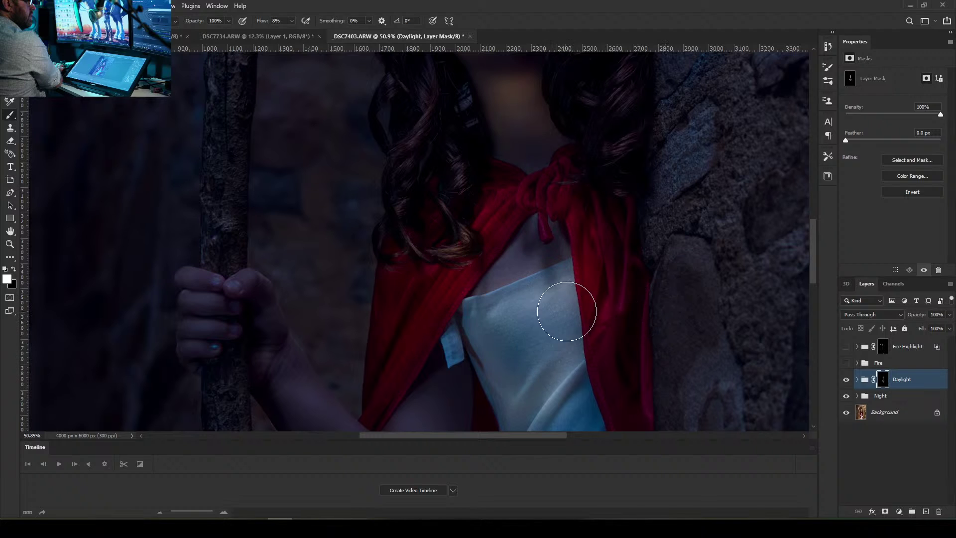
mouse_move(567, 311)
mouse_down()
mouse_move(517, 420)
mouse_move(542, 321)
mouse_move(512, 332)
mouse_move(483, 298)
mouse_up()
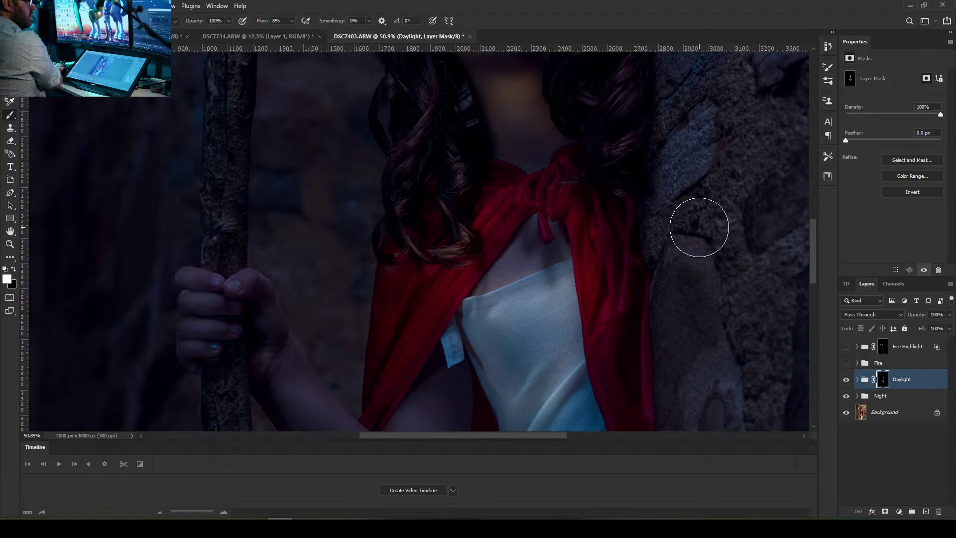
Paint white on the Daylight mask over the bodice's diagonal folds down to the waist and show the Fire Highlight group again
drag(814, 236, 816, 259)
mouse_move(584, 254)
mouse_down()
mouse_move(561, 310)
mouse_move(516, 339)
mouse_up()
mouse_move(596, 263)
mouse_down()
mouse_move(574, 319)
mouse_move(602, 327)
mouse_move(602, 348)
mouse_move(534, 337)
mouse_move(553, 380)
mouse_move(518, 381)
mouse_up()
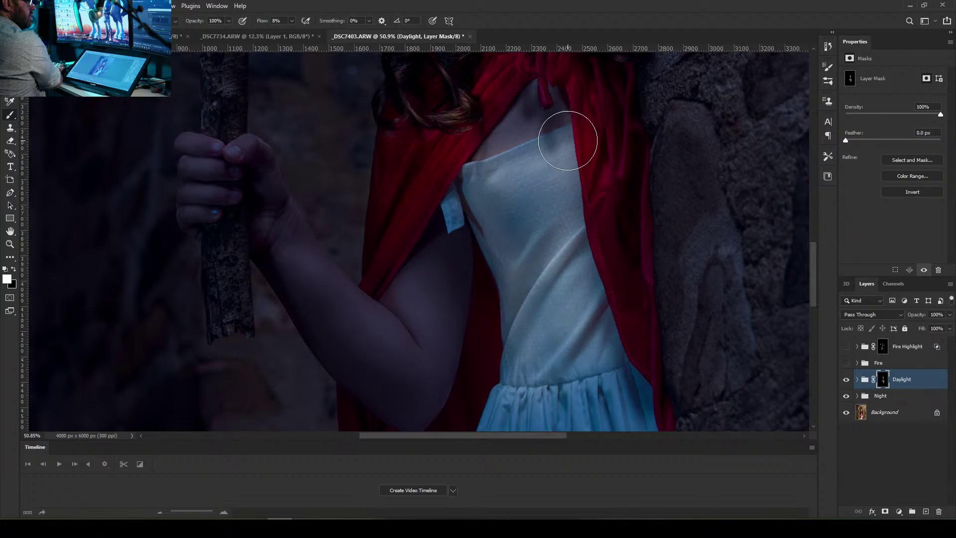
click(846, 347)
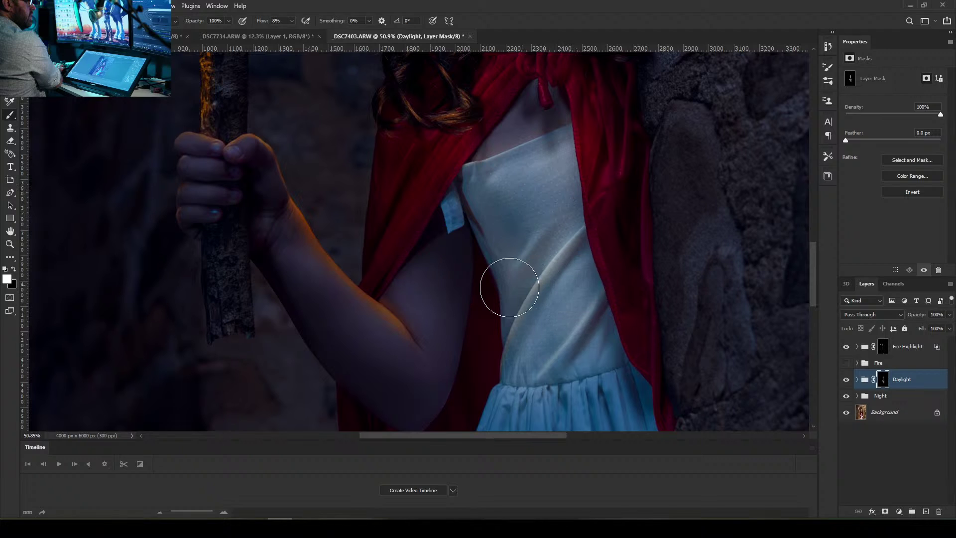
Paint black on the Daylight mask with a smaller brush along the bodice fold to deepen its shading
click(14, 270)
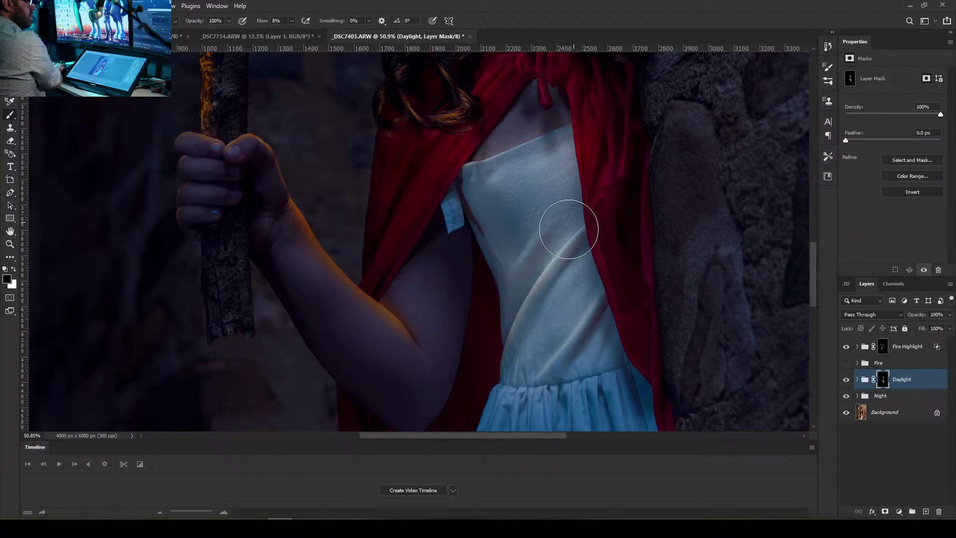
key(bracketleft)
key(bracketleft)
mouse_move(568, 231)
mouse_down()
mouse_move(524, 278)
mouse_move(540, 254)
mouse_move(520, 287)
mouse_move(628, 163)
mouse_move(550, 223)
mouse_move(550, 236)
mouse_move(518, 218)
mouse_move(498, 288)
mouse_move(520, 228)
mouse_move(522, 280)
mouse_up()
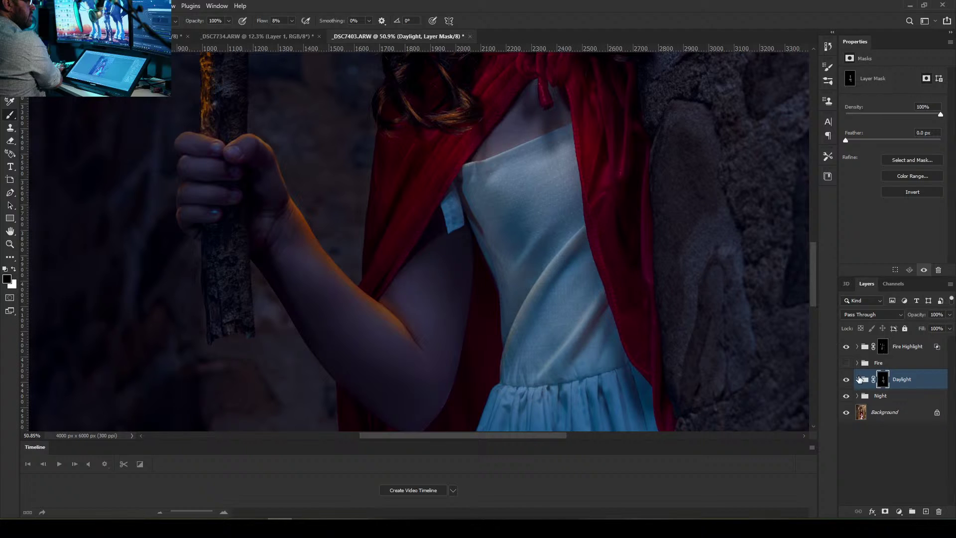
Compare the arm and bodice with the Fire Highlight group shown and hidden, leaving the group hidden
click(846, 347)
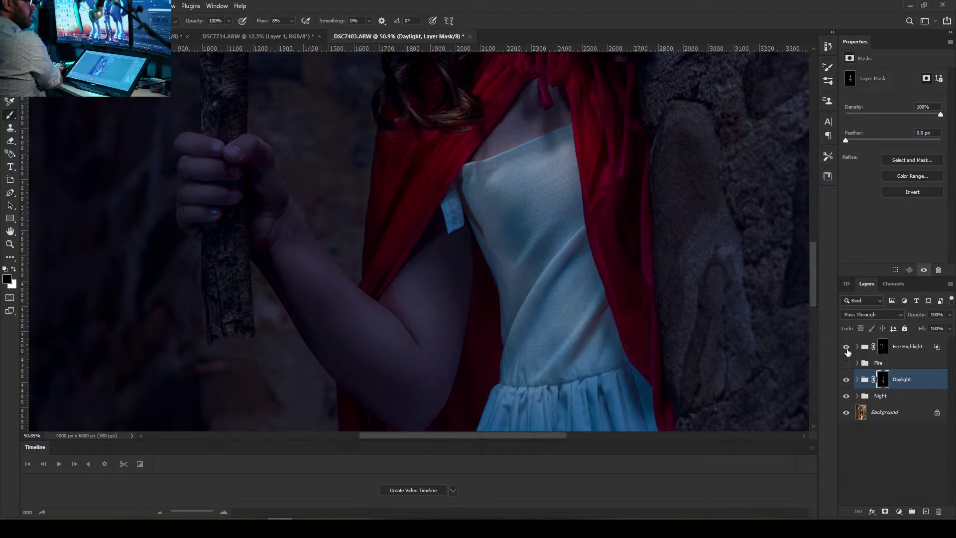
click(846, 347)
click(846, 347)
click(846, 347)
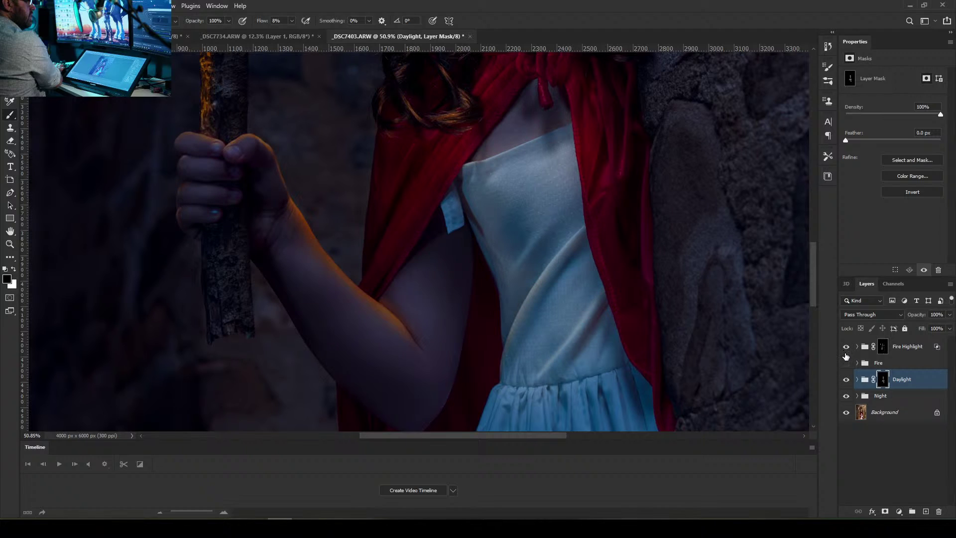
click(846, 348)
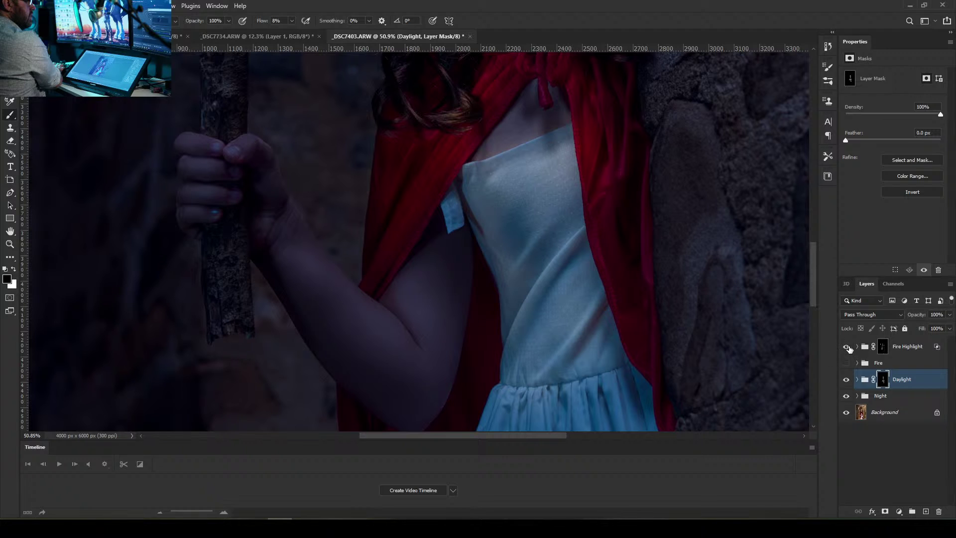
click(846, 347)
click(846, 347)
Paint white on the Daylight mask over the skirt folds, from below the waist down to the basket
drag(815, 261, 818, 303)
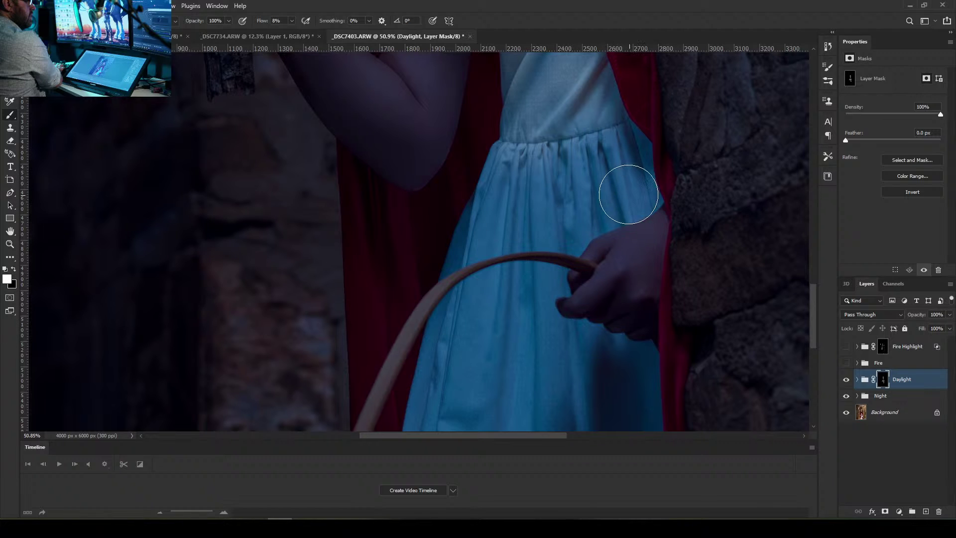
drag(572, 177, 568, 234)
mouse_move(563, 299)
mouse_down()
mouse_move(513, 239)
mouse_move(465, 313)
mouse_move(445, 393)
mouse_up()
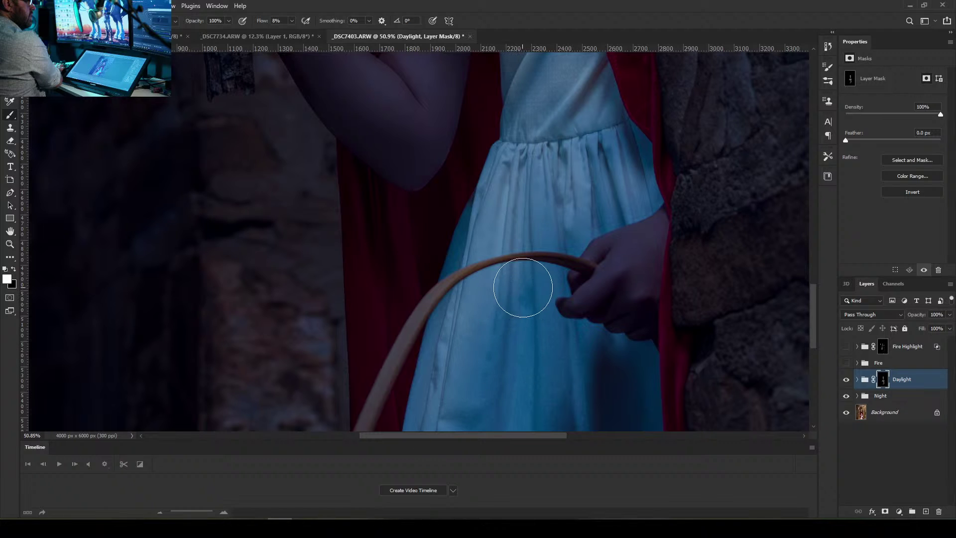
mouse_move(523, 283)
mouse_down()
mouse_move(550, 305)
mouse_move(531, 389)
mouse_up()
mouse_move(543, 188)
mouse_down()
mouse_move(563, 374)
mouse_move(518, 329)
mouse_move(437, 355)
mouse_up()
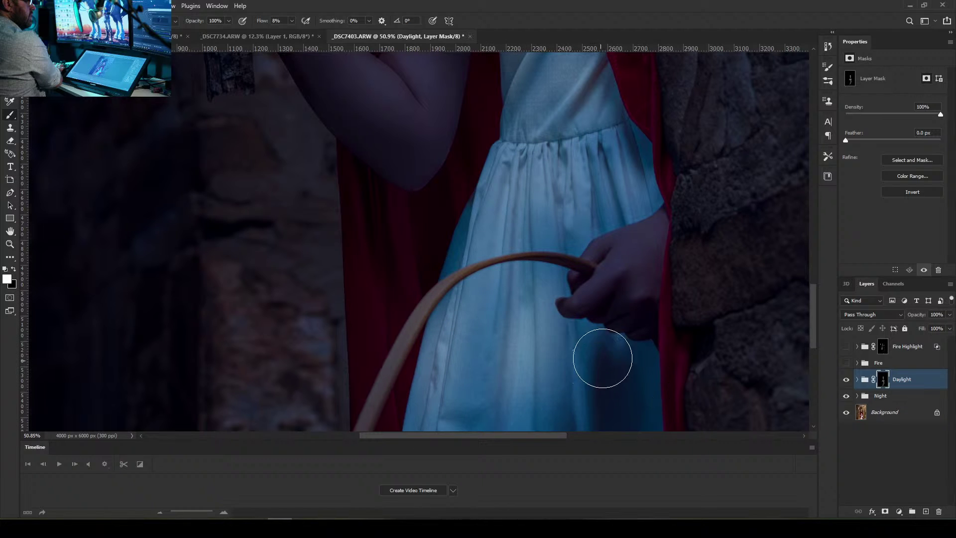
scroll(813, 326, down, 3)
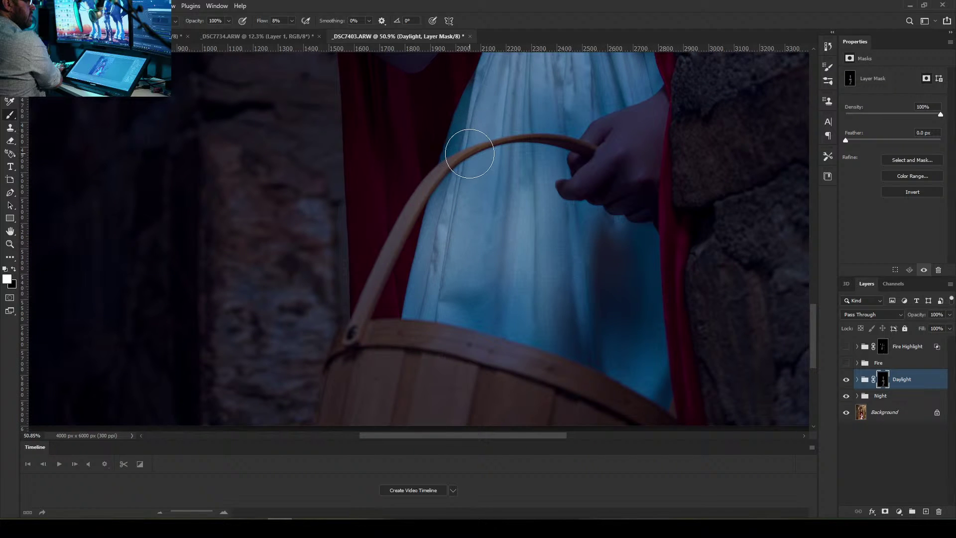
drag(495, 159, 475, 332)
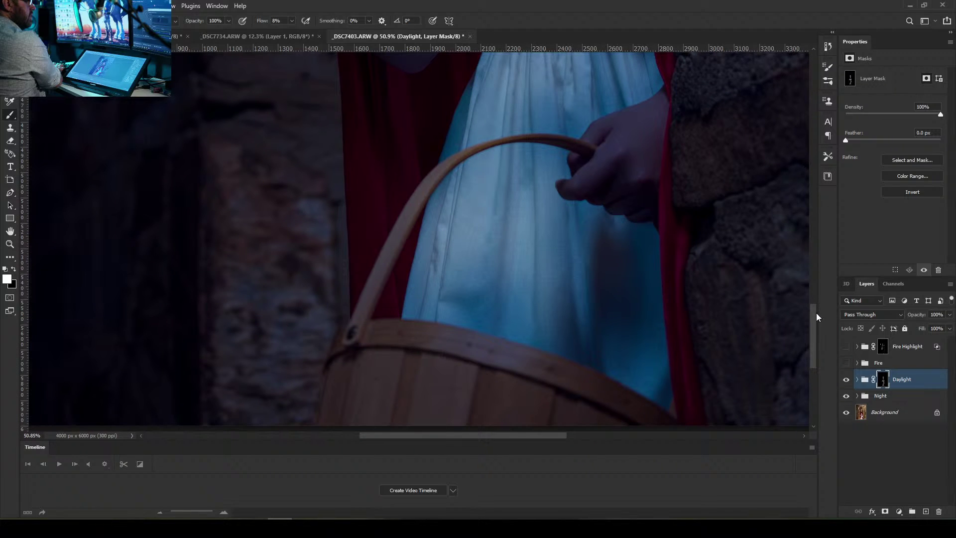
Paint more daylight along the skirt's side near the hand and over the folds around the basket handle
drag(814, 313, 807, 277)
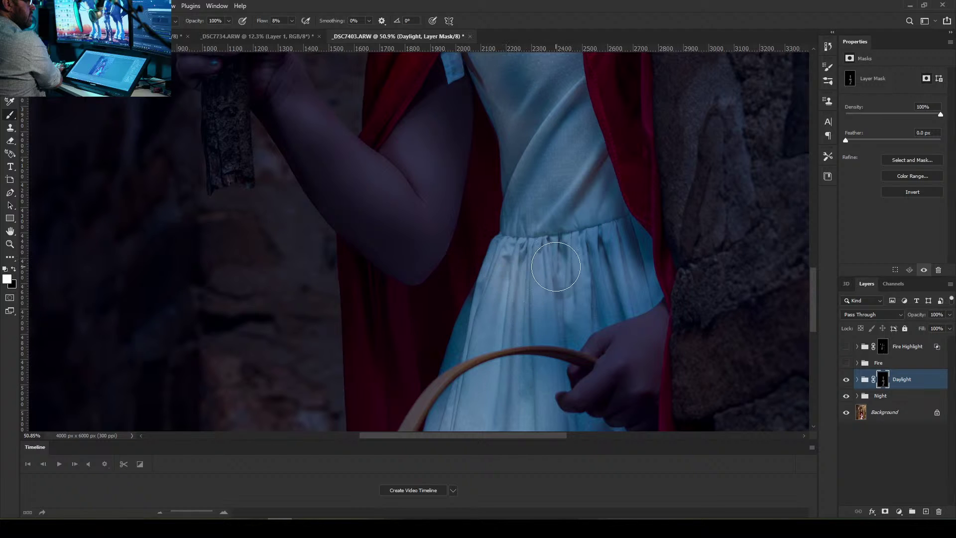
drag(643, 226, 641, 393)
drag(537, 336, 503, 387)
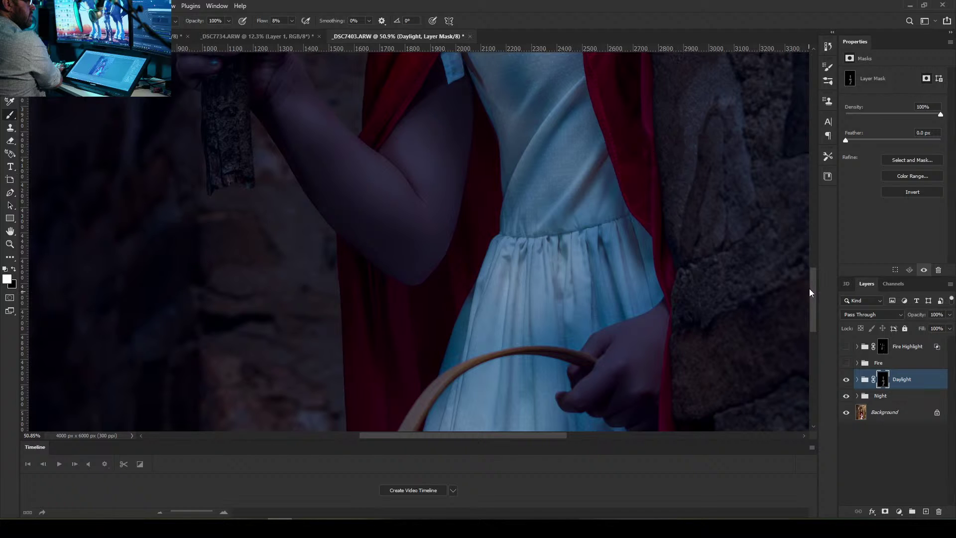
Lower the brush flow to 4% and paint white on the Daylight mask over the raised upper arm and forearm
drag(812, 304, 820, 284)
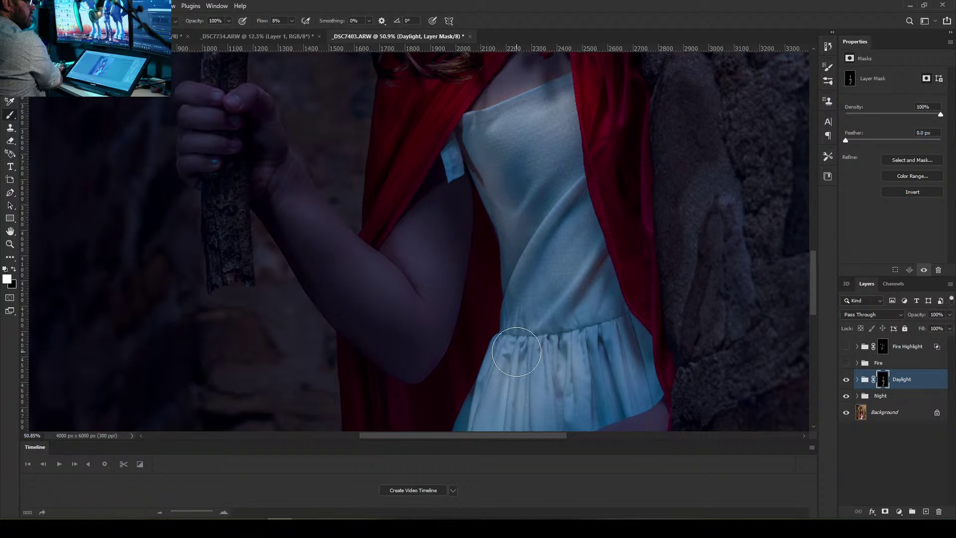
click(14, 269)
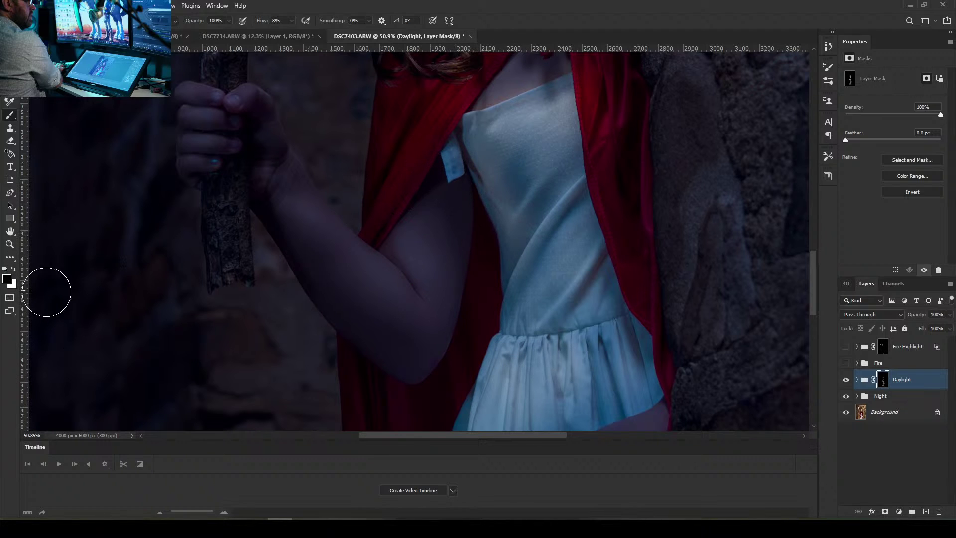
click(14, 269)
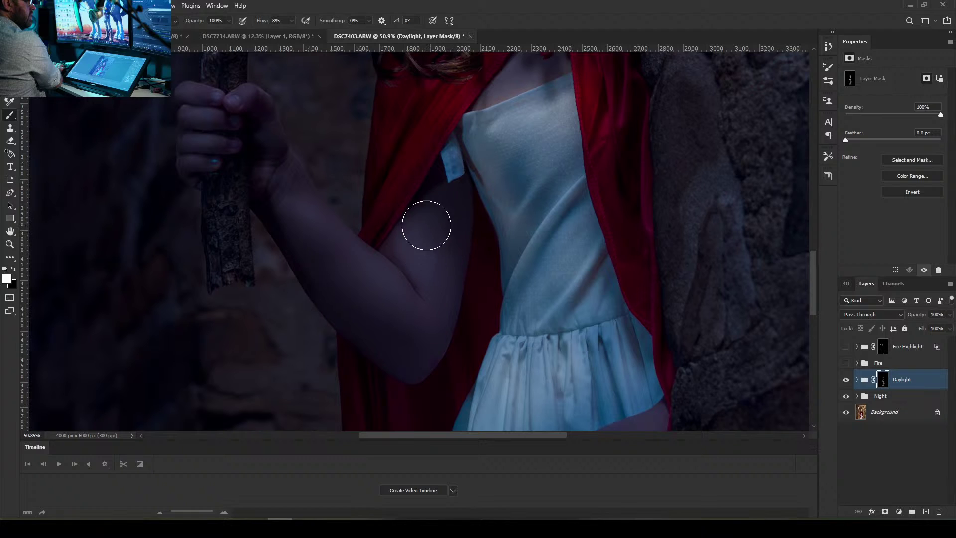
click(291, 21)
click(433, 53)
mouse_move(431, 234)
mouse_down()
mouse_move(441, 232)
mouse_move(429, 240)
mouse_move(447, 260)
mouse_move(426, 245)
mouse_move(320, 235)
mouse_move(363, 279)
mouse_move(314, 215)
mouse_move(349, 239)
mouse_move(369, 284)
mouse_move(455, 348)
mouse_move(288, 195)
mouse_move(438, 354)
mouse_move(431, 283)
mouse_move(422, 400)
mouse_move(452, 226)
mouse_move(419, 395)
mouse_move(449, 237)
mouse_move(430, 207)
mouse_move(473, 214)
mouse_move(466, 207)
mouse_up()
drag(335, 266, 282, 180)
Paint daylight onto the fingers, thumb and inner arm with a smaller brush, checking it with the Fire Highlight group shown
key(bracketleft)
key(bracketleft)
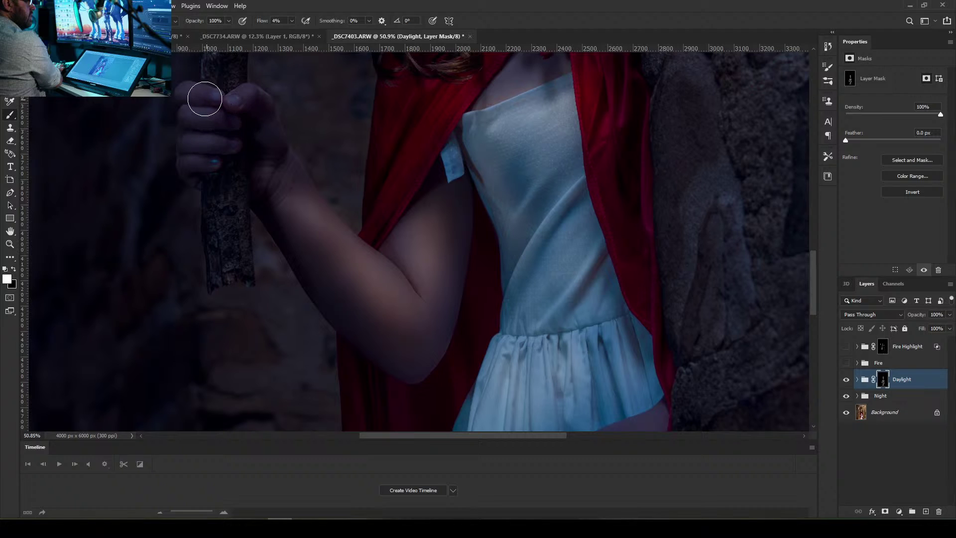
mouse_move(204, 98)
mouse_down()
mouse_move(194, 92)
mouse_move(262, 125)
mouse_up()
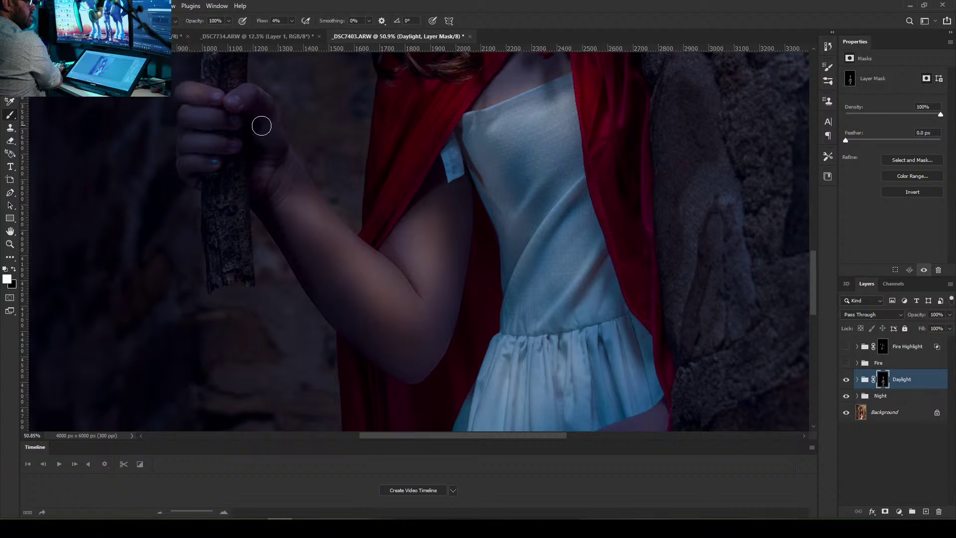
drag(248, 94, 272, 107)
mouse_move(190, 90)
mouse_down()
mouse_move(230, 126)
mouse_move(223, 134)
mouse_move(195, 110)
mouse_move(245, 177)
mouse_move(191, 100)
mouse_move(264, 145)
mouse_move(186, 106)
mouse_move(220, 173)
mouse_move(196, 131)
mouse_move(248, 191)
mouse_move(195, 128)
mouse_move(274, 192)
mouse_move(206, 184)
mouse_move(189, 158)
mouse_move(235, 220)
mouse_move(189, 160)
mouse_move(274, 132)
mouse_move(237, 86)
mouse_move(292, 115)
mouse_move(245, 92)
mouse_move(264, 111)
mouse_move(246, 84)
mouse_move(277, 111)
mouse_move(288, 172)
mouse_move(265, 109)
mouse_move(310, 217)
mouse_move(279, 124)
mouse_move(322, 250)
mouse_move(269, 118)
mouse_move(329, 277)
mouse_move(321, 205)
mouse_move(275, 160)
mouse_move(303, 194)
mouse_move(291, 159)
mouse_move(301, 172)
mouse_move(332, 246)
mouse_move(296, 166)
mouse_move(344, 255)
mouse_move(364, 209)
mouse_move(314, 221)
mouse_move(288, 171)
mouse_move(316, 279)
mouse_up()
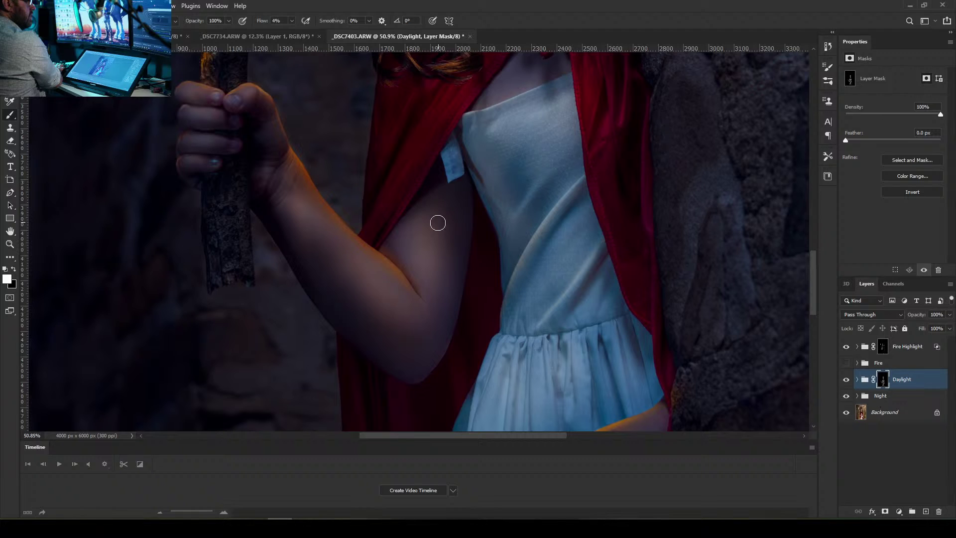
mouse_move(437, 222)
mouse_down()
mouse_move(431, 260)
mouse_move(420, 209)
mouse_move(425, 235)
mouse_up()
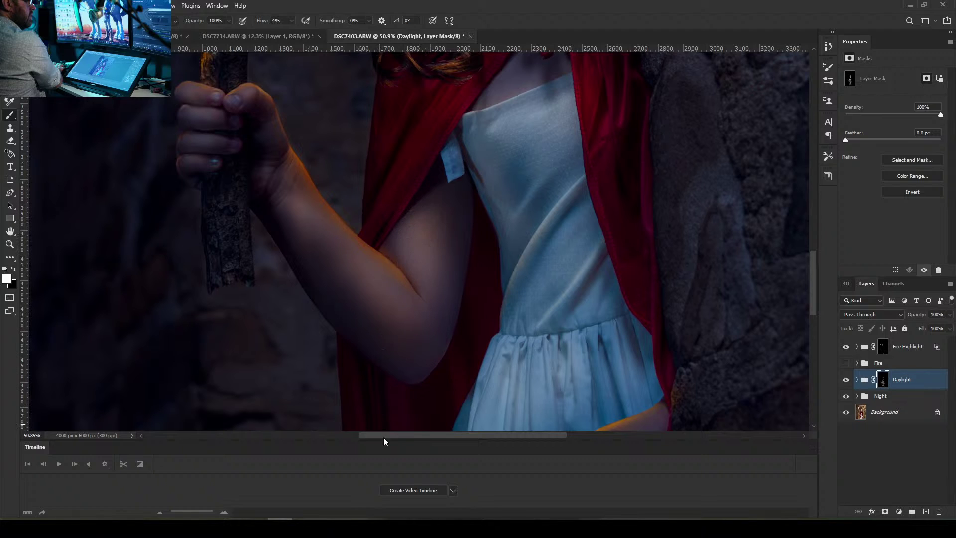
mouse_move(370, 273)
mouse_down()
mouse_move(428, 335)
mouse_move(309, 203)
mouse_move(357, 288)
mouse_move(285, 171)
mouse_move(344, 297)
mouse_move(298, 169)
mouse_move(314, 273)
mouse_move(286, 162)
mouse_move(283, 183)
mouse_move(272, 167)
mouse_move(287, 166)
mouse_move(272, 126)
mouse_move(281, 130)
mouse_move(265, 105)
mouse_move(289, 163)
mouse_move(259, 103)
mouse_move(298, 156)
mouse_move(265, 97)
mouse_move(288, 185)
mouse_move(266, 109)
mouse_move(295, 165)
mouse_move(255, 95)
mouse_up()
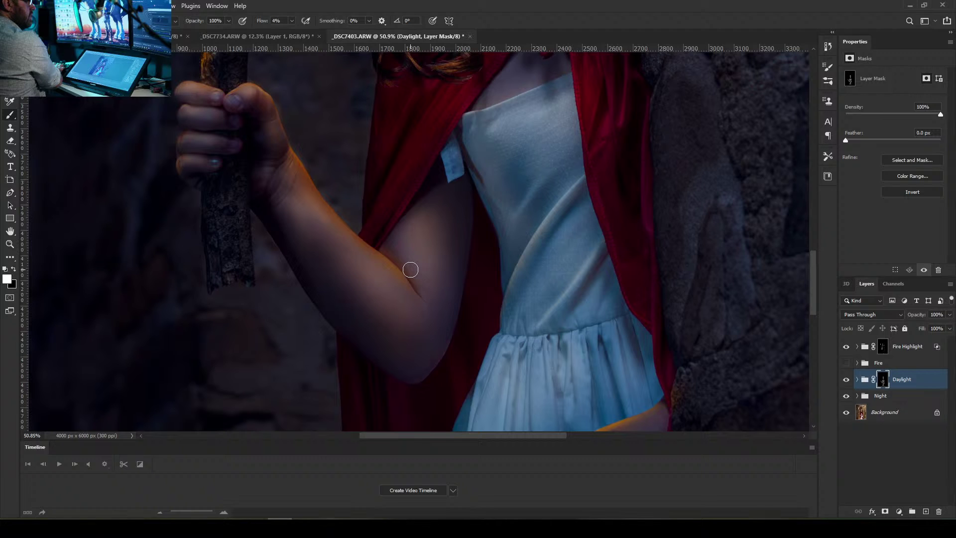
Paint black on the Daylight mask over the neck to darken it under the chin, then enlarge the brush
drag(814, 300, 815, 236)
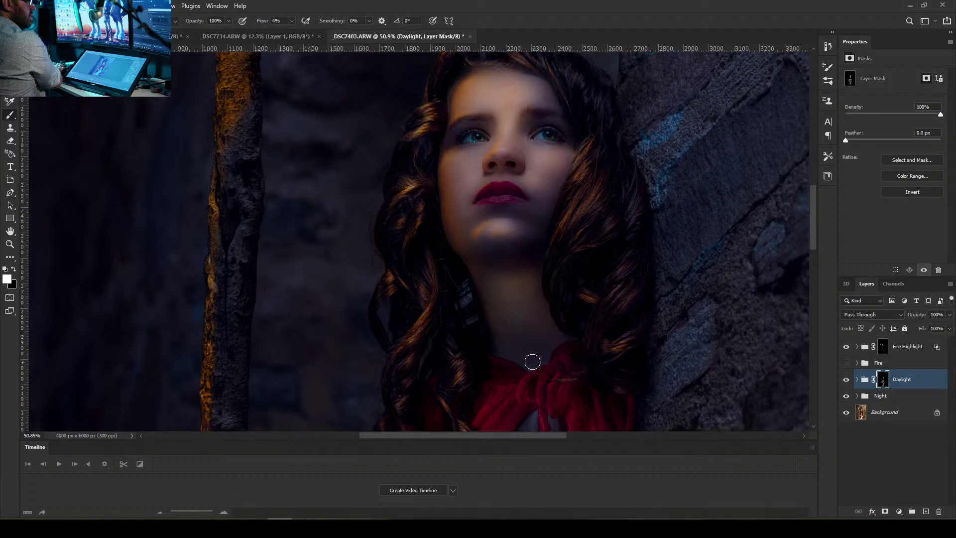
click(14, 270)
mouse_move(559, 305)
mouse_down()
mouse_move(551, 334)
mouse_move(529, 334)
mouse_move(545, 270)
mouse_move(536, 264)
mouse_move(523, 328)
mouse_move(527, 284)
mouse_move(531, 344)
mouse_move(511, 335)
mouse_move(538, 290)
mouse_up()
key(bracketright)
key(bracketright)
key(bracketright)
key(bracketright)
key(bracketright)
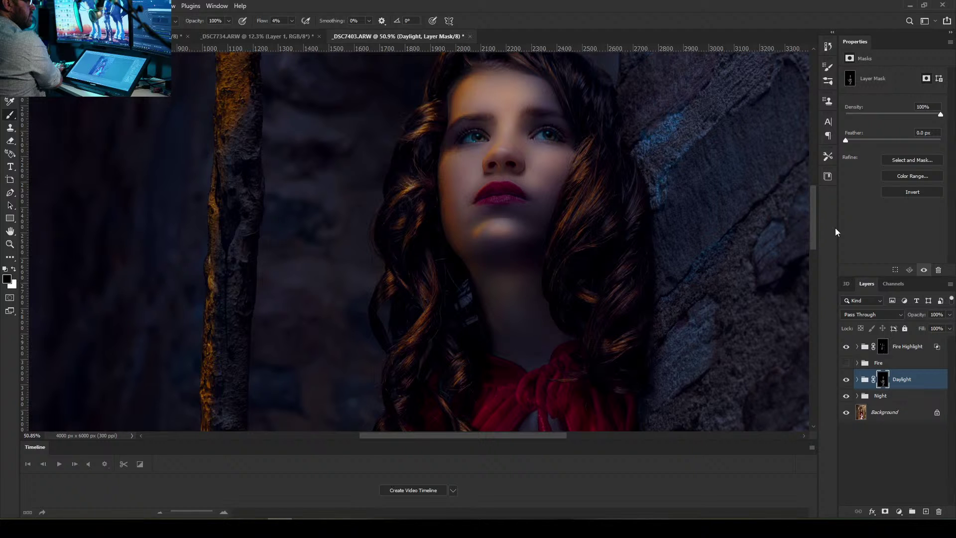
Reduce the brush size and paint white on the Daylight mask along the torch's wooden stick down to the hand
mouse_move(814, 229)
mouse_down()
mouse_move(818, 192)
mouse_move(817, 269)
mouse_move(804, 210)
mouse_move(805, 224)
mouse_up()
key(bracketleft)
key(bracketleft)
key(bracketleft)
key(bracketleft)
key(bracketleft)
key(bracketleft)
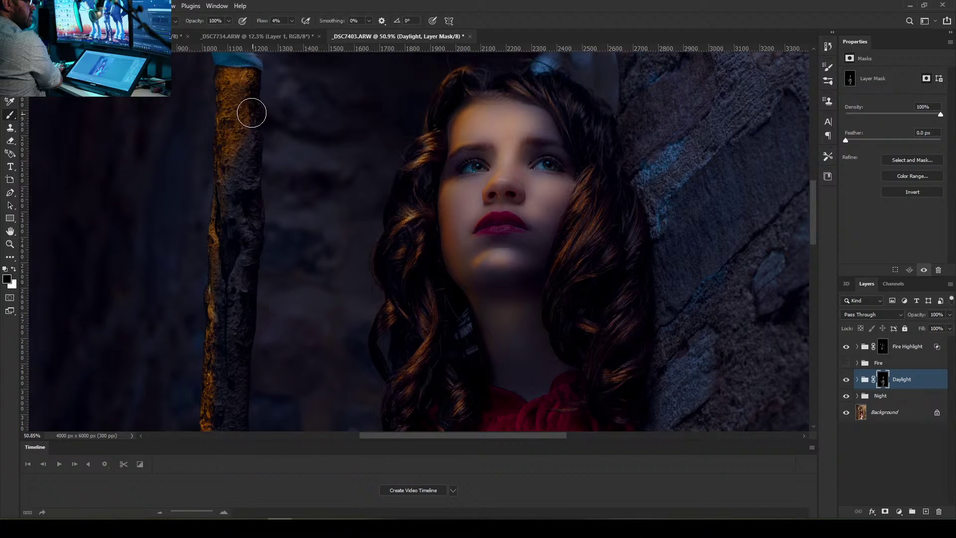
mouse_move(236, 157)
mouse_down()
mouse_move(245, 134)
mouse_move(243, 208)
mouse_move(235, 110)
mouse_move(235, 136)
mouse_move(244, 86)
mouse_move(208, 315)
mouse_move(225, 151)
mouse_move(241, 99)
mouse_move(239, 165)
mouse_move(244, 87)
mouse_move(256, 280)
mouse_move(237, 134)
mouse_up()
click(14, 271)
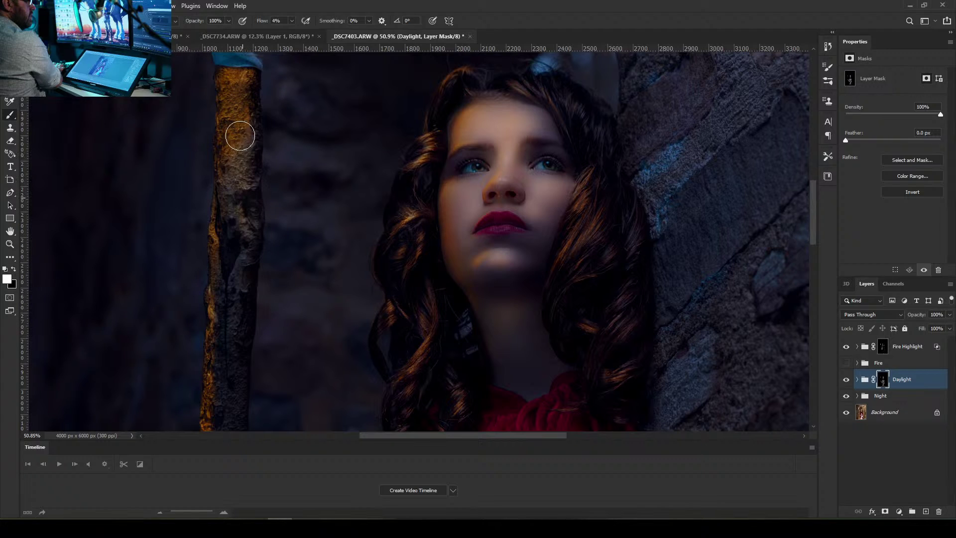
mouse_move(245, 71)
mouse_down()
mouse_move(229, 263)
mouse_move(268, 391)
mouse_move(235, 257)
mouse_move(241, 237)
mouse_move(225, 312)
mouse_move(257, 247)
mouse_move(236, 248)
mouse_move(221, 343)
mouse_move(228, 268)
mouse_move(233, 300)
mouse_move(246, 306)
mouse_move(235, 270)
mouse_move(251, 214)
mouse_move(254, 134)
mouse_move(217, 282)
mouse_move(222, 183)
mouse_move(217, 298)
mouse_move(233, 105)
mouse_move(219, 379)
mouse_move(241, 297)
mouse_move(222, 288)
mouse_move(241, 426)
mouse_move(245, 273)
mouse_move(231, 422)
mouse_up()
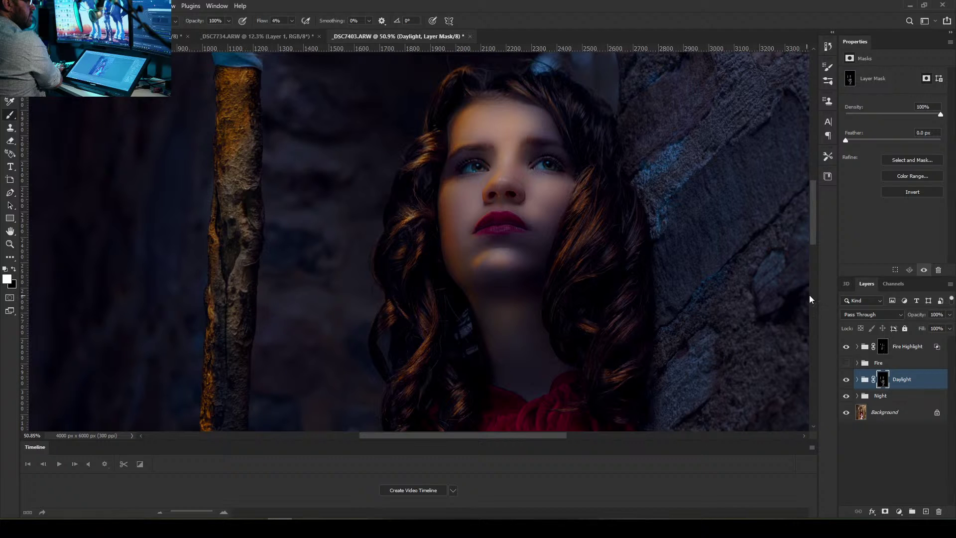
drag(814, 194, 815, 212)
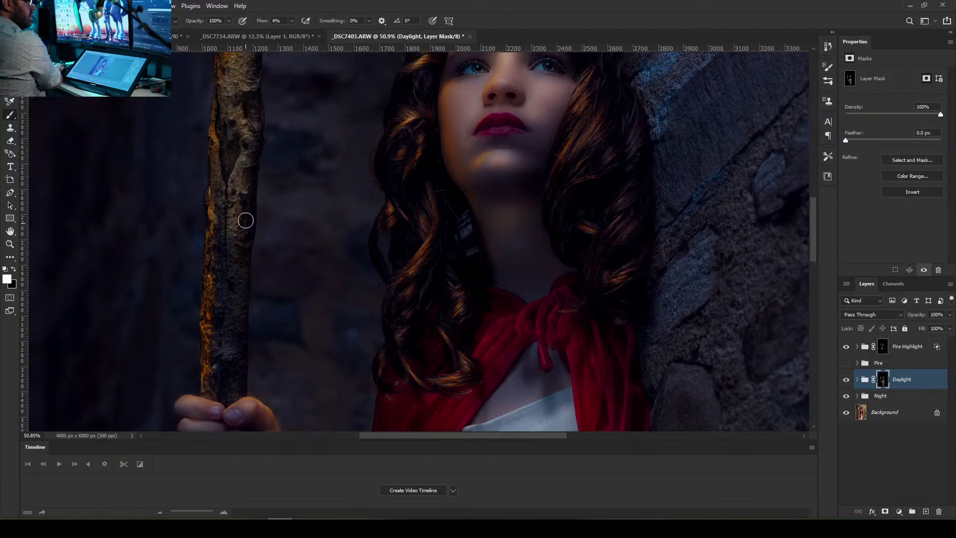
mouse_move(226, 281)
mouse_down()
mouse_move(220, 389)
mouse_move(240, 211)
mouse_move(231, 405)
mouse_move(224, 373)
mouse_move(236, 270)
mouse_up()
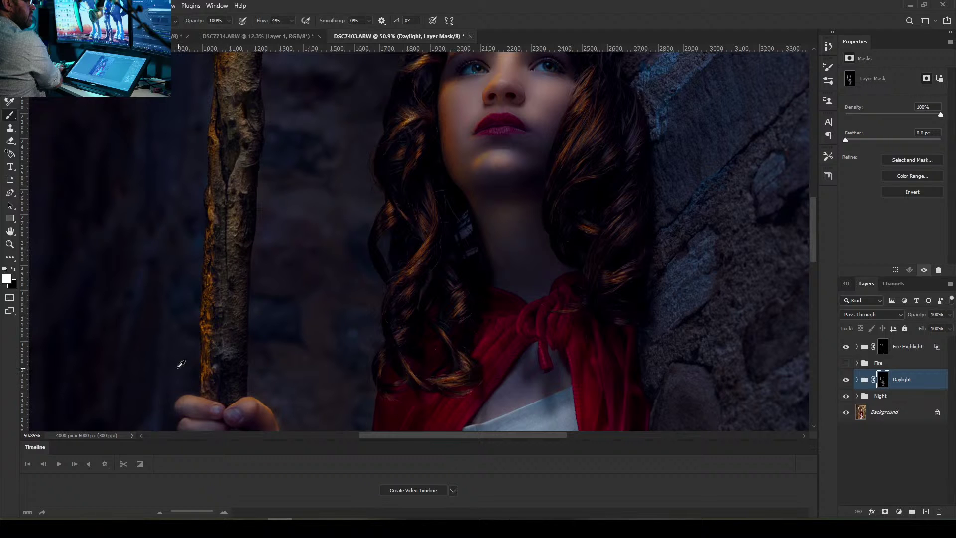
Paint black on the Fire Highlight group's mask over the torch stick to soften the orange firelight on the wood
scroll(351, 304, down, 4)
scroll(360, 276, down, 2)
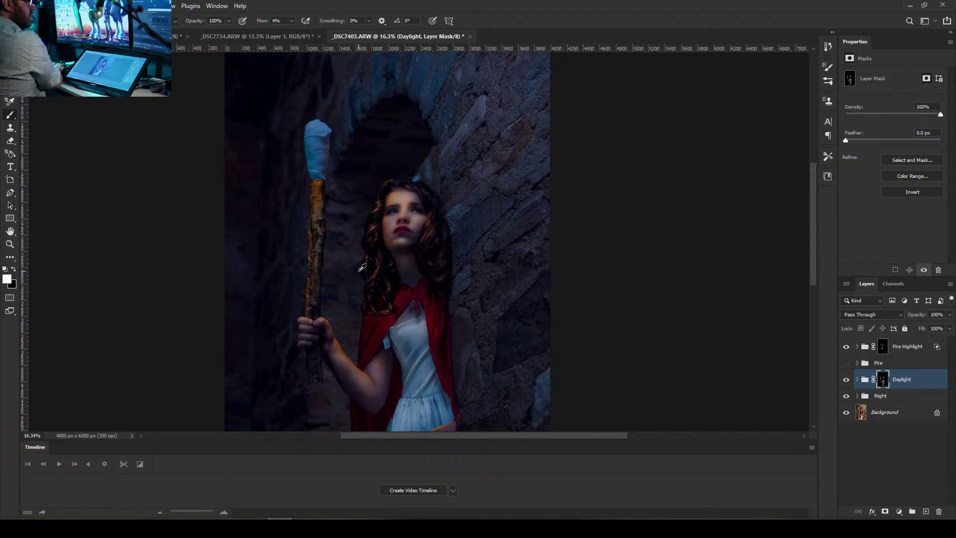
scroll(362, 267, up, 5)
scroll(302, 201, down, 1)
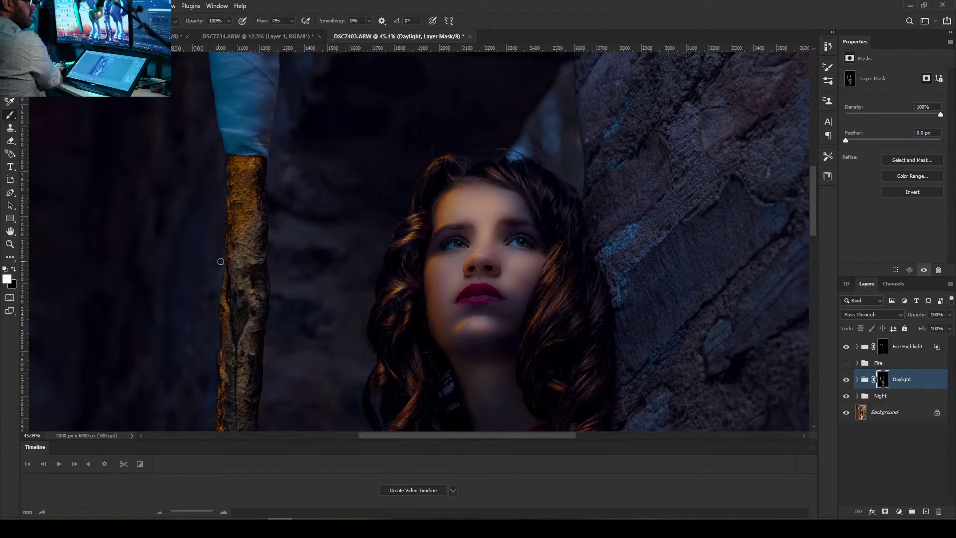
click(883, 349)
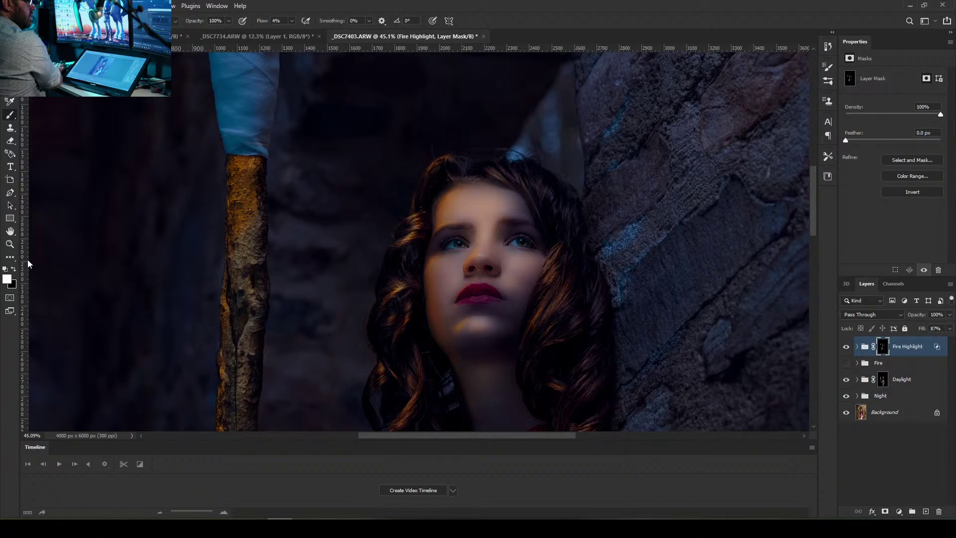
click(14, 269)
mouse_move(246, 254)
mouse_down()
mouse_move(262, 189)
mouse_move(243, 214)
mouse_move(237, 246)
mouse_up()
scroll(301, 314, down, 5)
scroll(289, 308, down, 1)
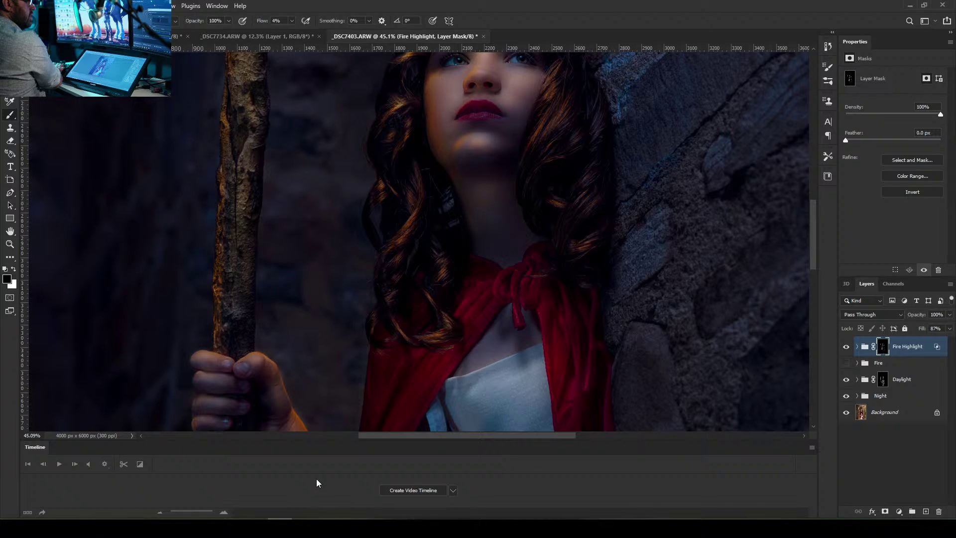
scroll(369, 149, down, 5)
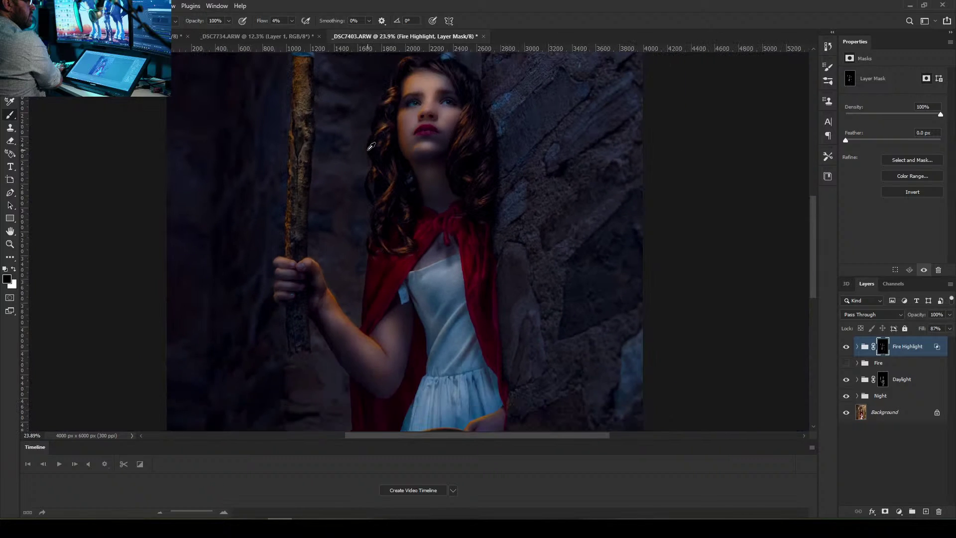
scroll(369, 147, up, 2)
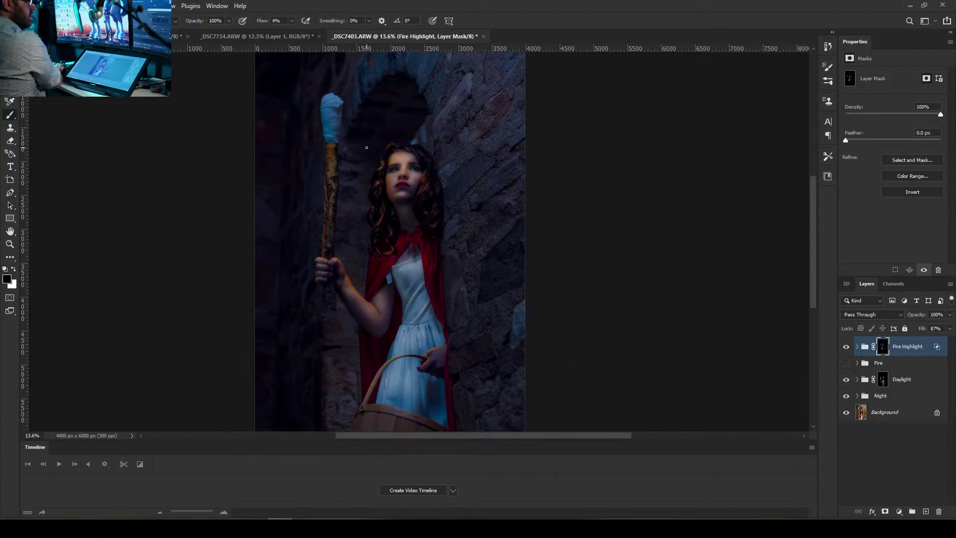
Paint white on the Daylight group's mask over the irises with a progressively smaller brush to bring daylight into the eyes
scroll(369, 157, up, 4)
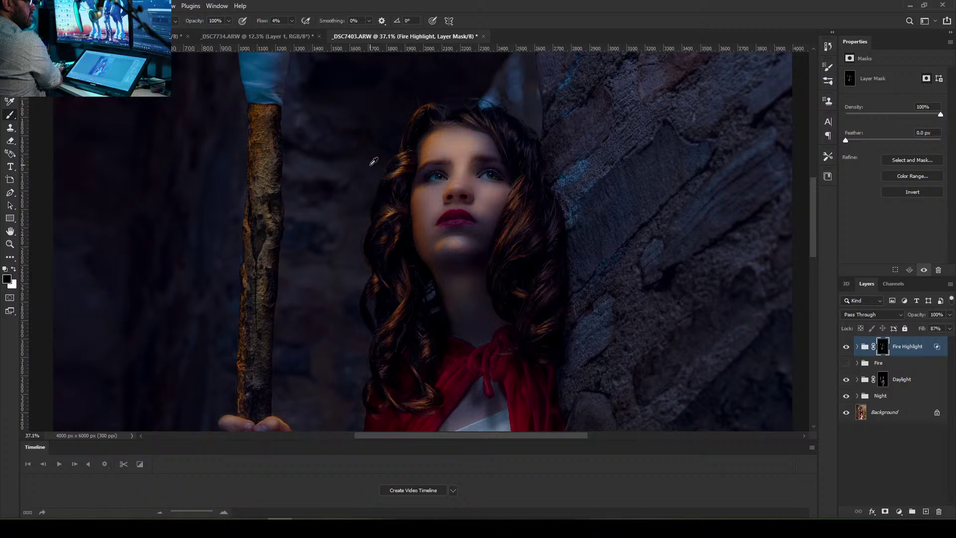
scroll(370, 165, up, 1)
scroll(456, 191, up, 6)
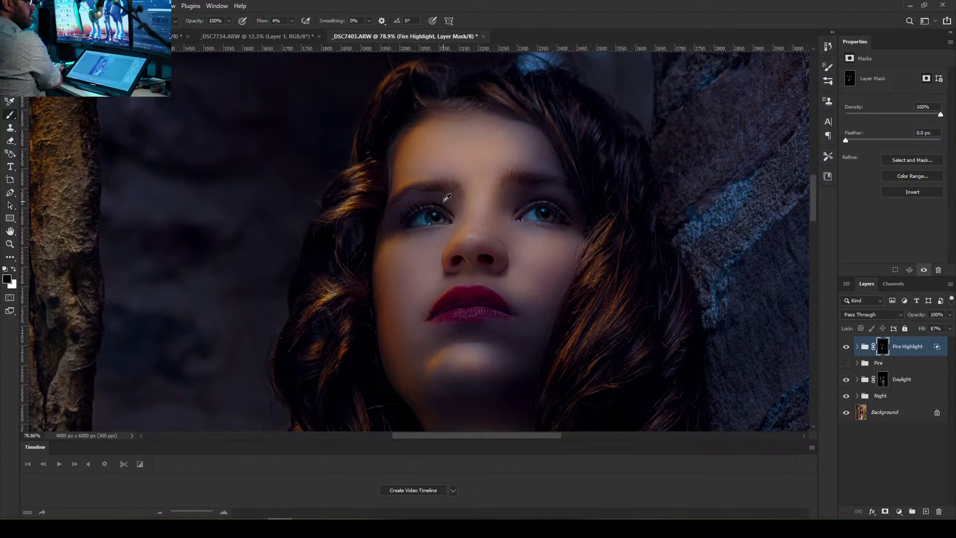
click(900, 383)
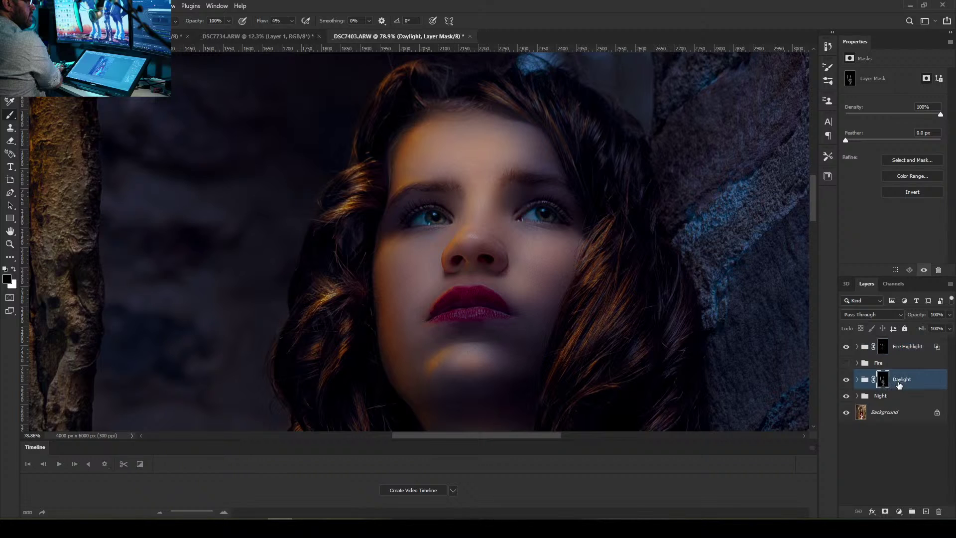
click(14, 269)
key([)
drag(433, 220, 426, 229)
key([)
key([)
drag(440, 220, 429, 213)
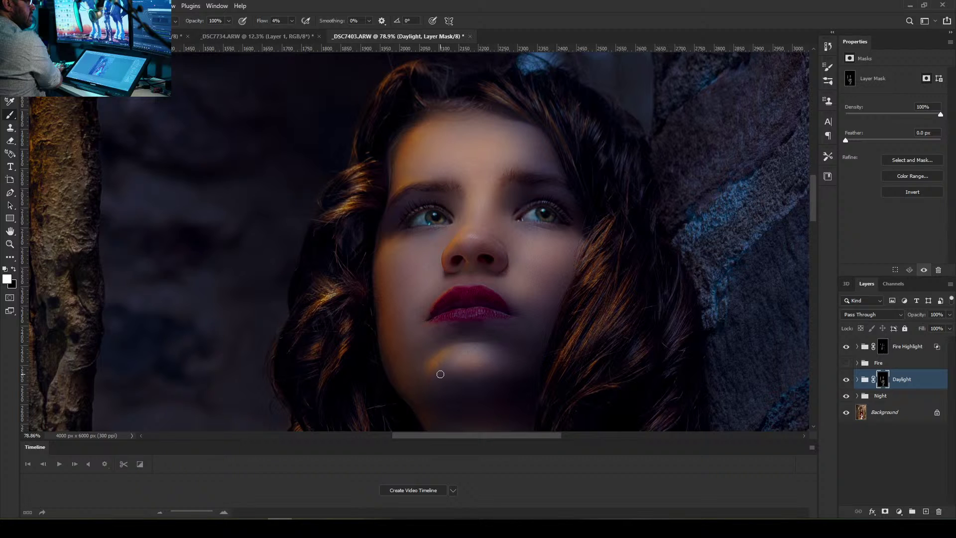
Examine the blended lighting on the face, chin, arm, dress and torch, both close up and across the whole picture
scroll(440, 374, down, 10)
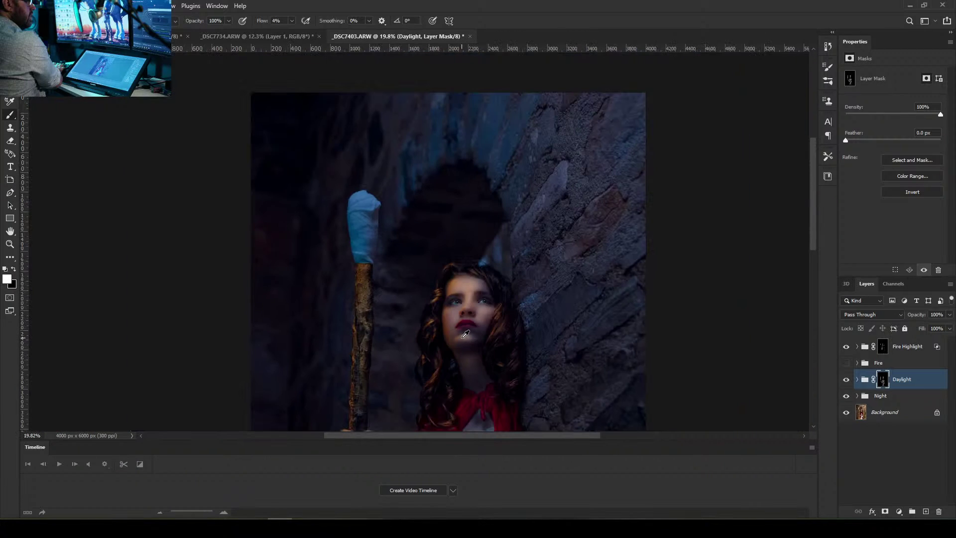
scroll(474, 350, down, 2)
scroll(399, 258, up, 6)
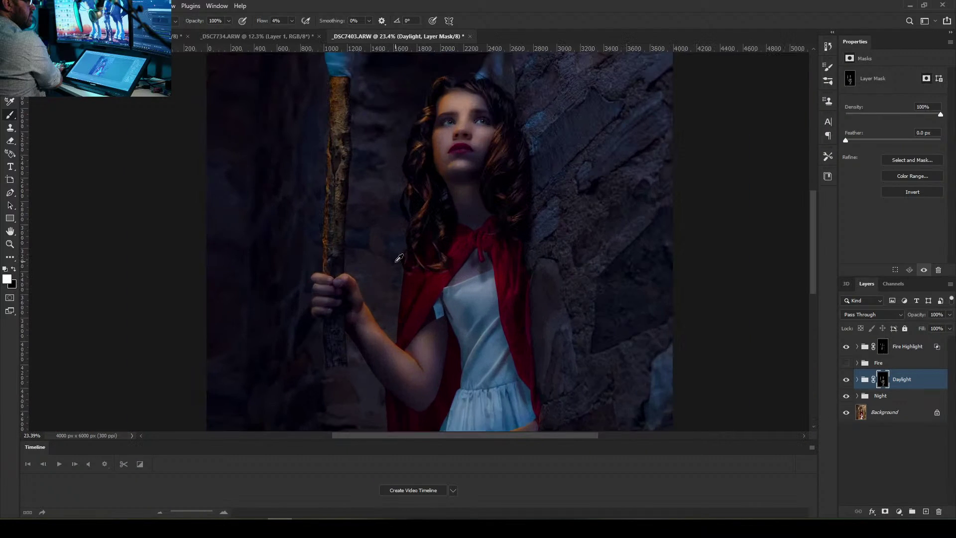
scroll(399, 258, up, 4)
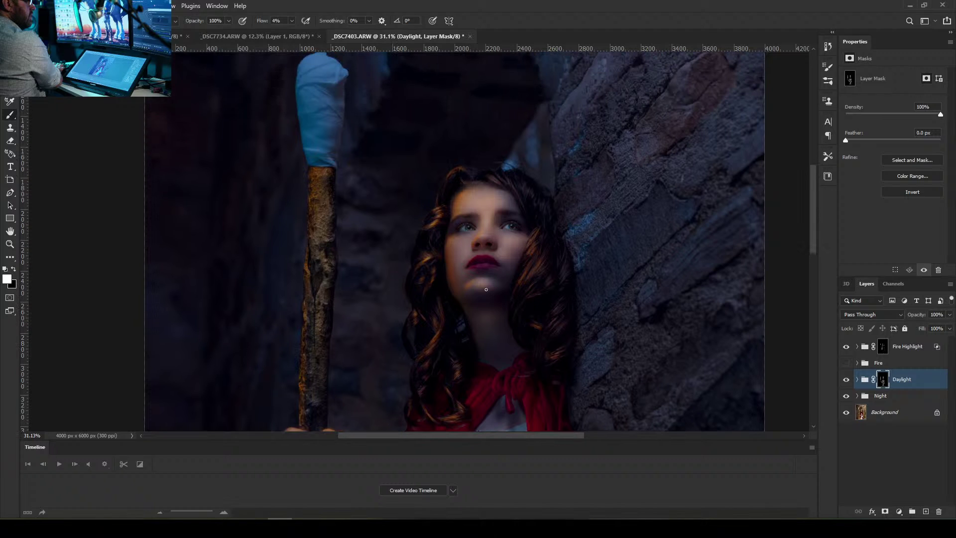
scroll(480, 282, up, 2)
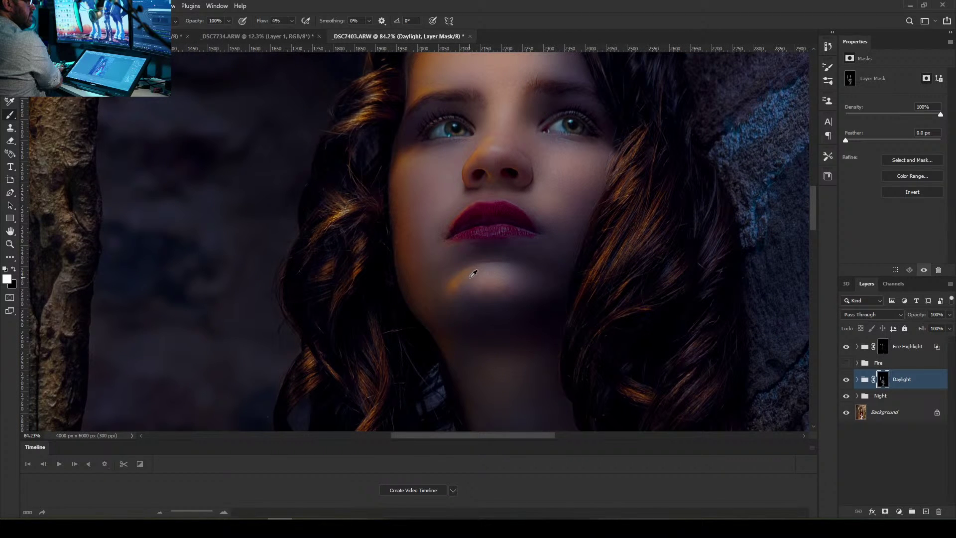
scroll(469, 275, down, 6)
scroll(464, 292, down, 3)
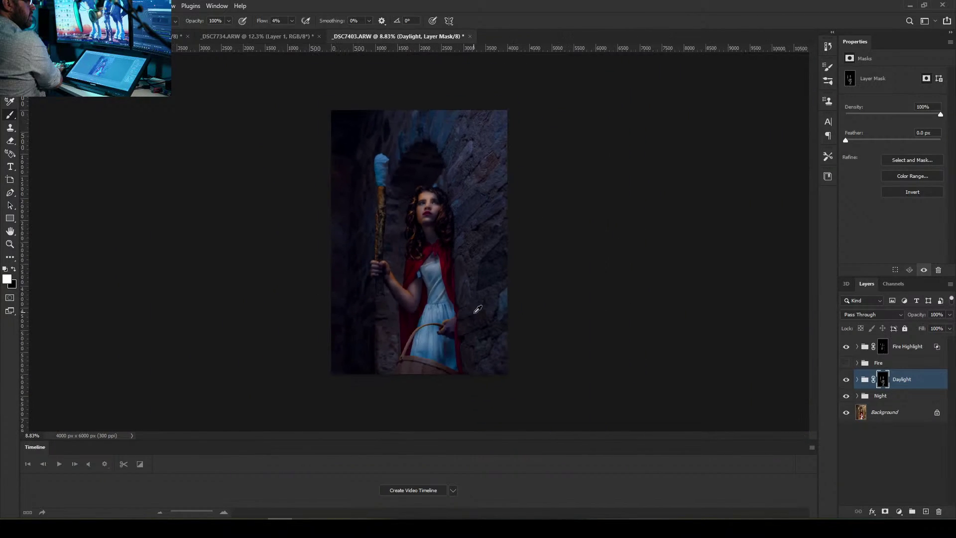
scroll(403, 255, up, 3)
scroll(404, 256, up, 2)
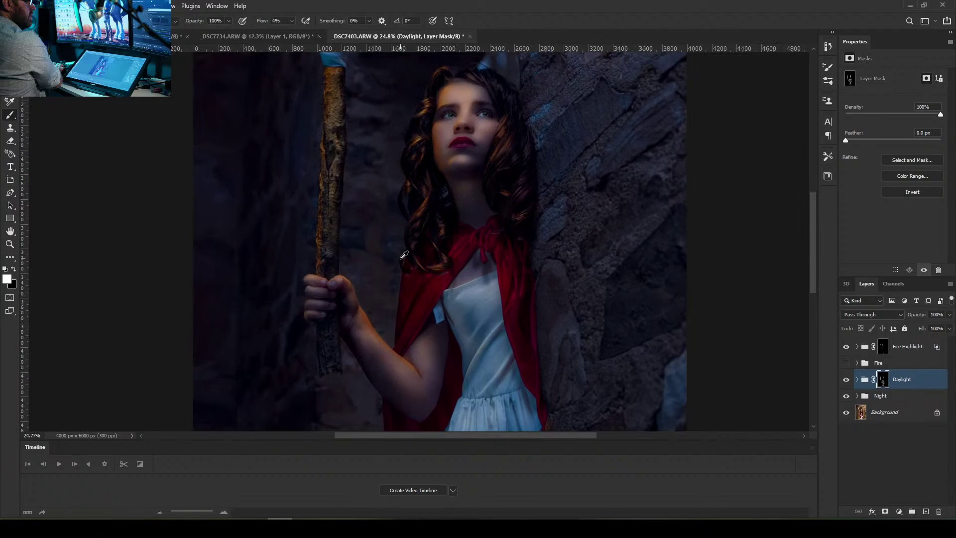
scroll(404, 255, up, 4)
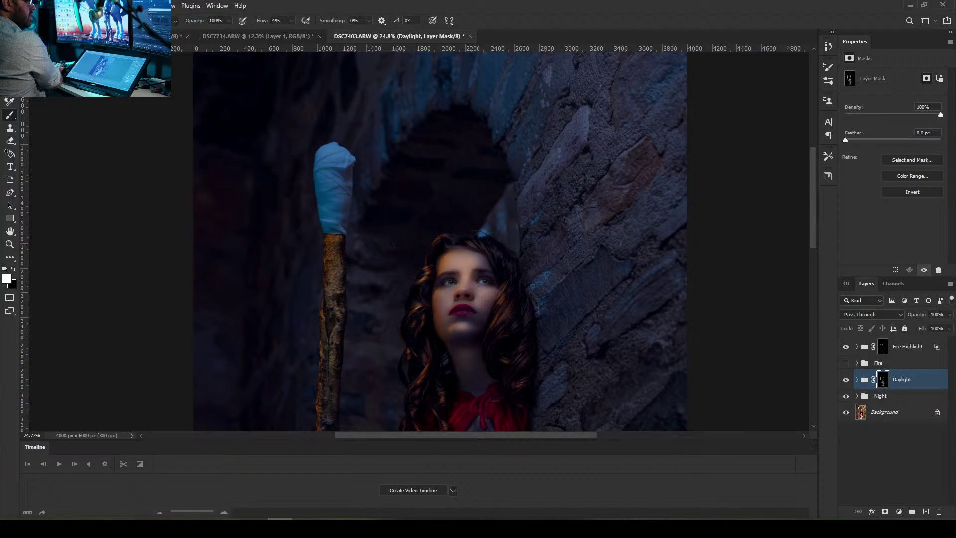
scroll(391, 246, down, 4)
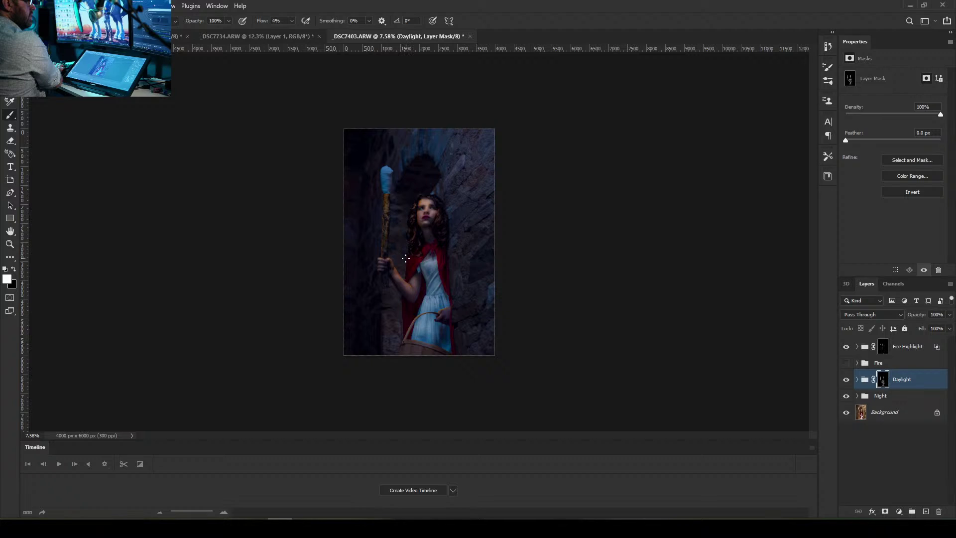
scroll(405, 258, up, 3)
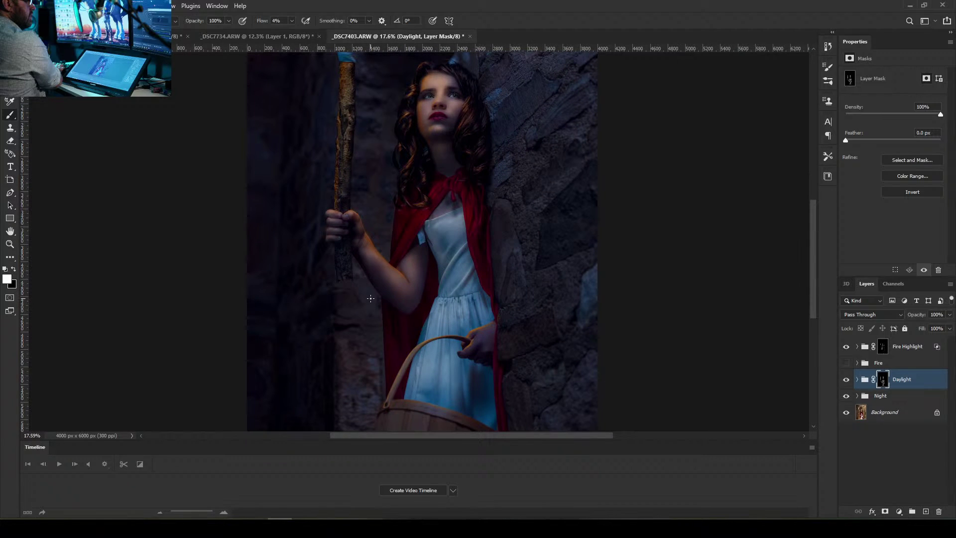
scroll(469, 203, up, 2)
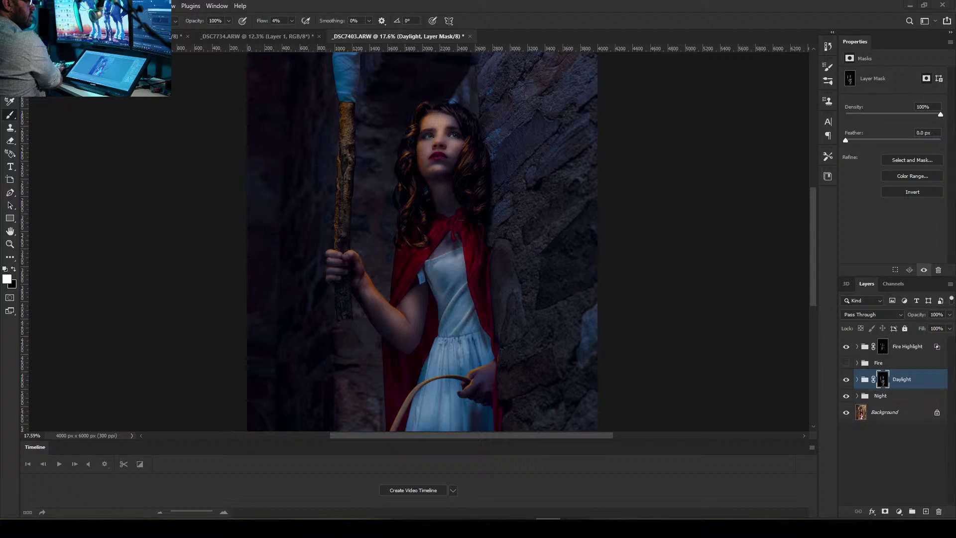
scroll(550, 91, up, 1)
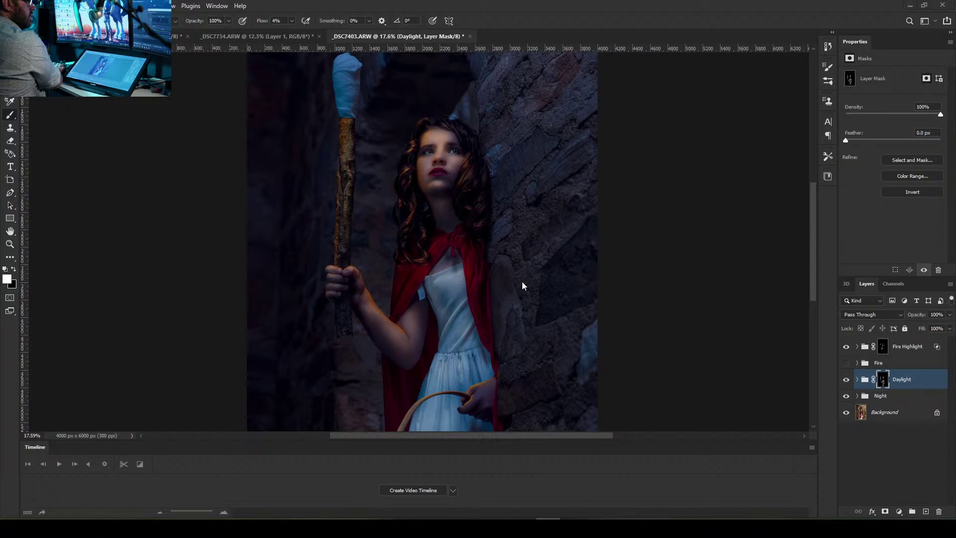
scroll(522, 286, up, 2)
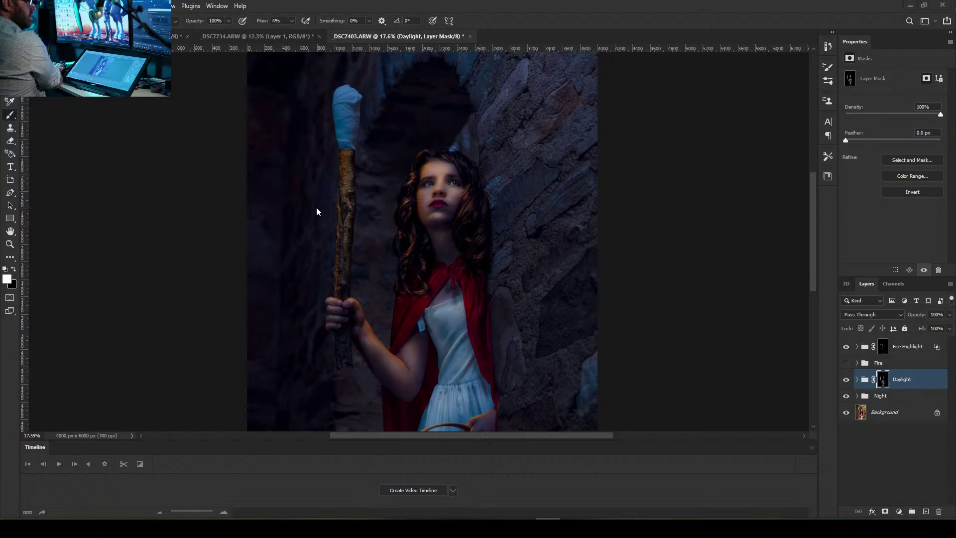